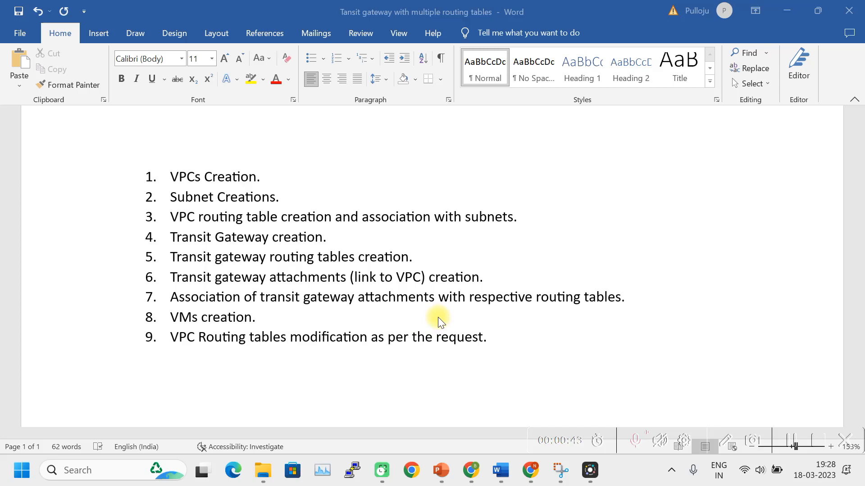
# Scroll through the Word plan to review the routing diagrams and the task list.
pyautogui.scroll(5, 518, 324)
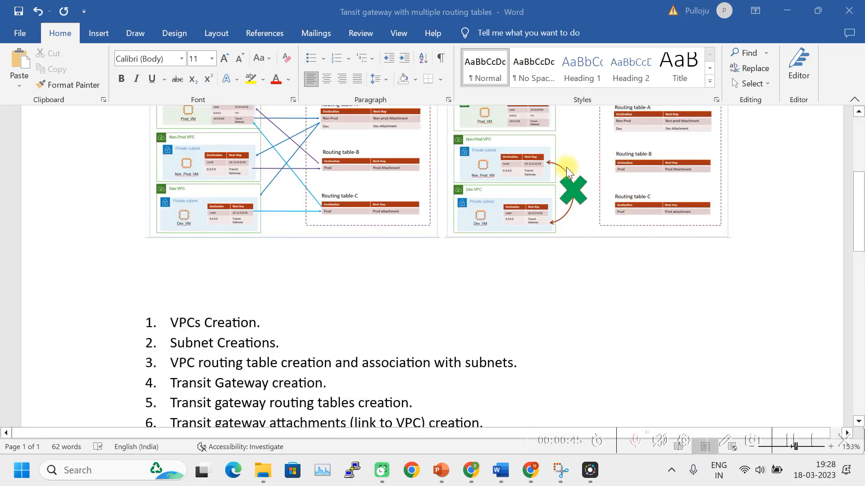
pyautogui.scroll(1, 563, 185)
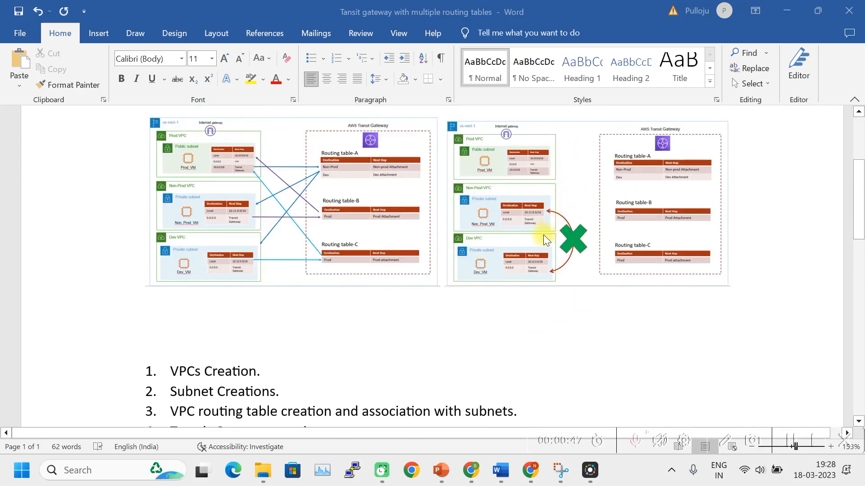
pyautogui.scroll(-4, 613, 310)
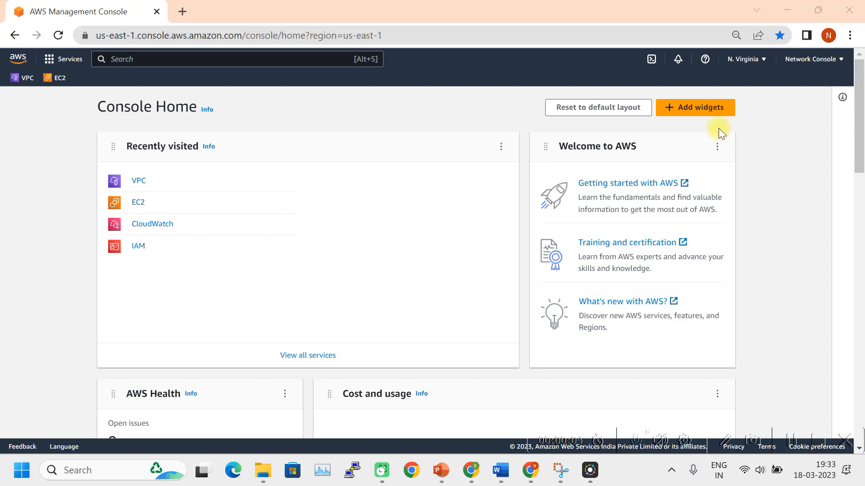
# Confirm the console region and go to the list of VPCs in the VPC service.
pyautogui.click(747, 59)
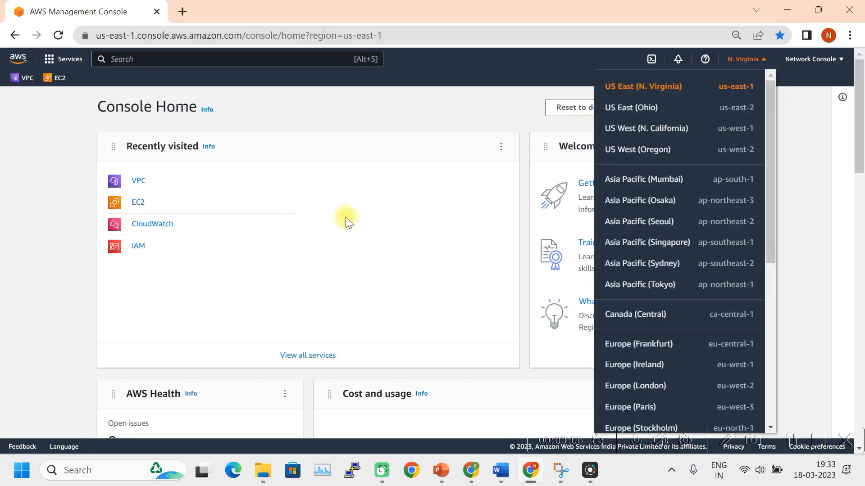
pyautogui.click(321, 316)
pyautogui.click(28, 79)
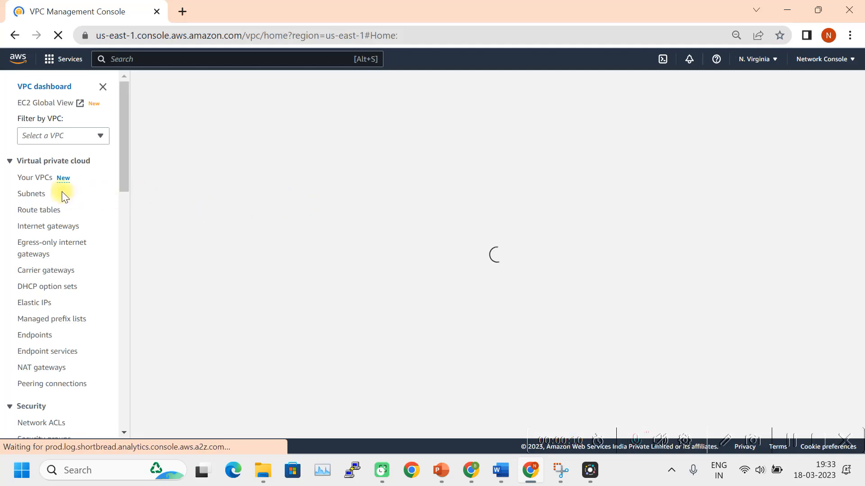
pyautogui.click(39, 193)
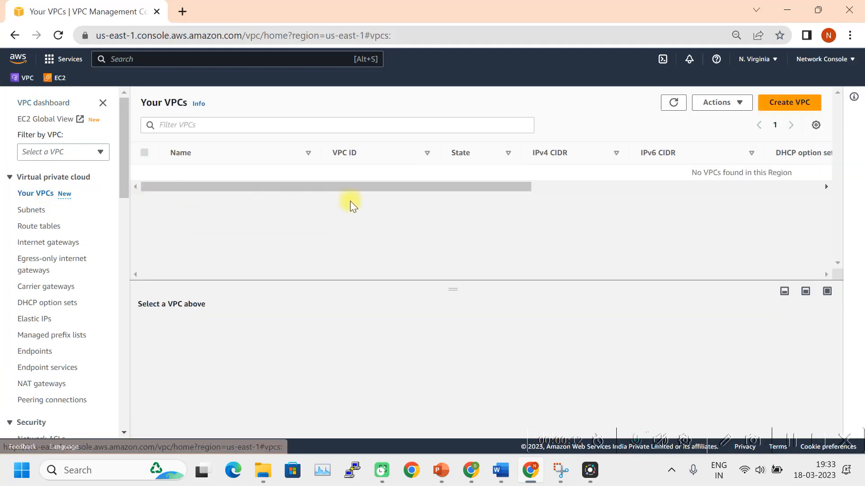
# Create Prod_VPC with IPv4 CIDR 10.10.0.0/16.
pyautogui.click(795, 104)
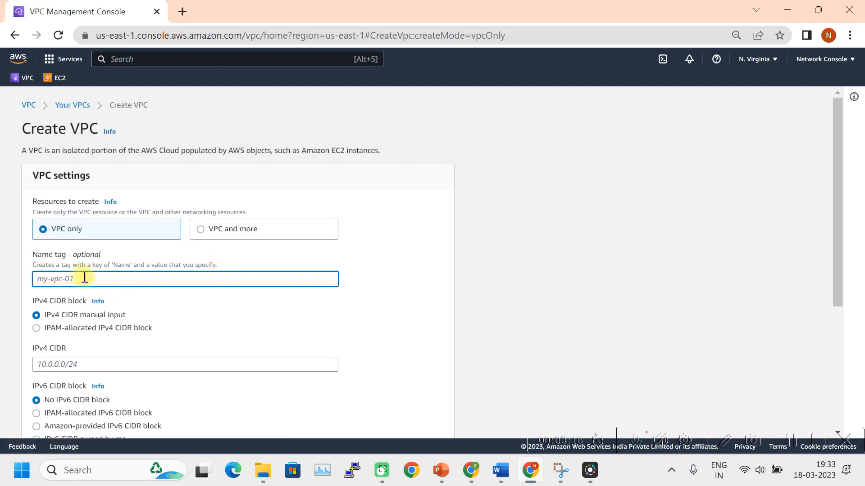
pyautogui.write('Prod_VPC')
pyautogui.scroll(-2, 77, 280)
pyautogui.click(69, 294)
pyautogui.write('1')
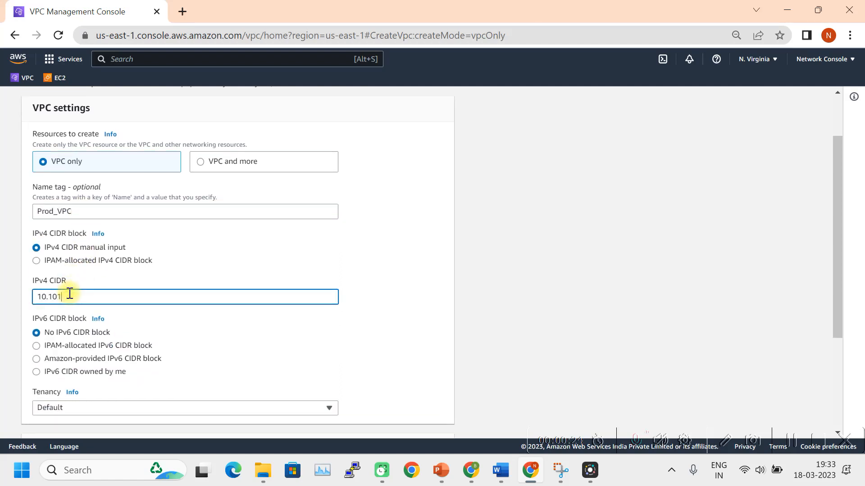
pyautogui.press('BackSpace')
pyautogui.write('.0.0/16')
pyautogui.scroll(-5, 131, 288)
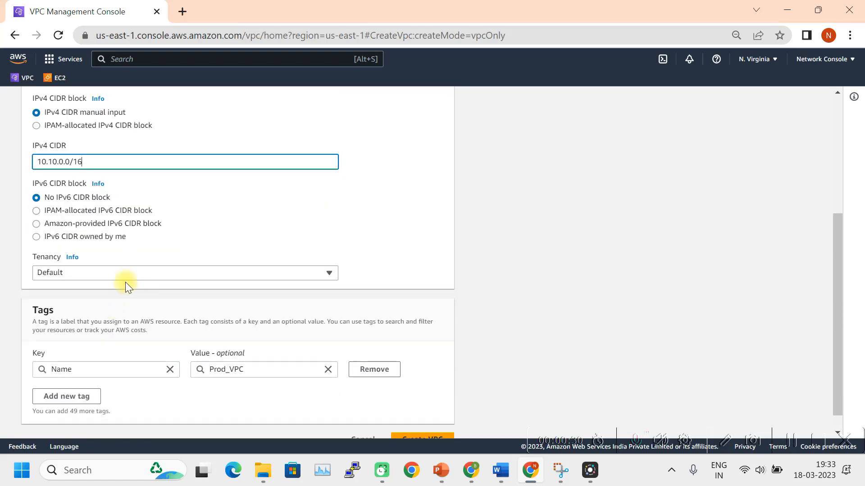
pyautogui.click(429, 419)
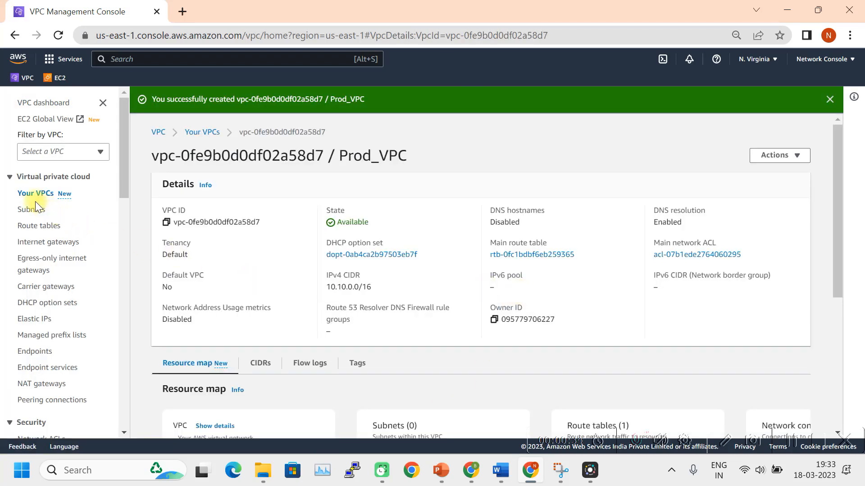
pyautogui.click(36, 195)
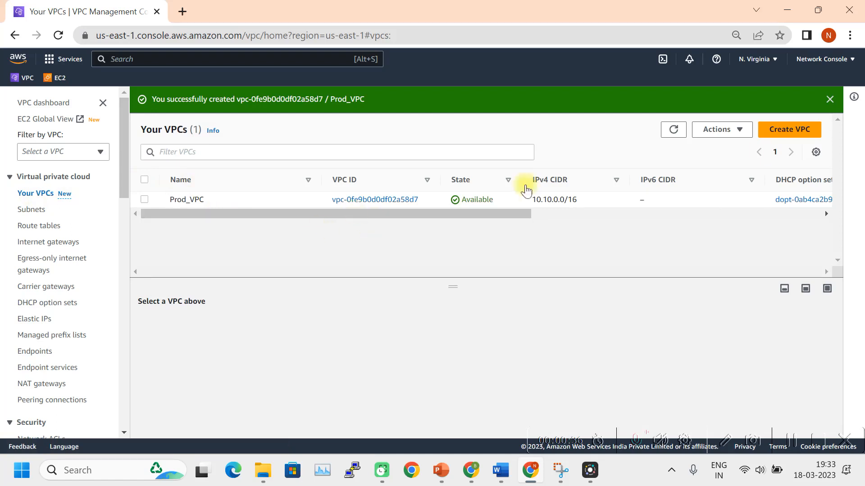
# Create Non_Prod_VPC with IPv4 CIDR 10.11.0.0/16 and go back to the VPC list.
pyautogui.click(785, 131)
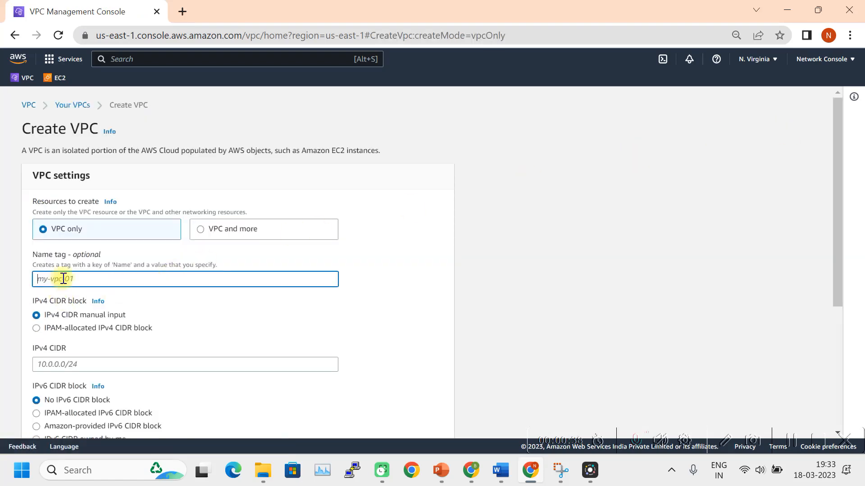
pyautogui.write('Non_Prod_VPC')
pyautogui.scroll(-3, 190, 311)
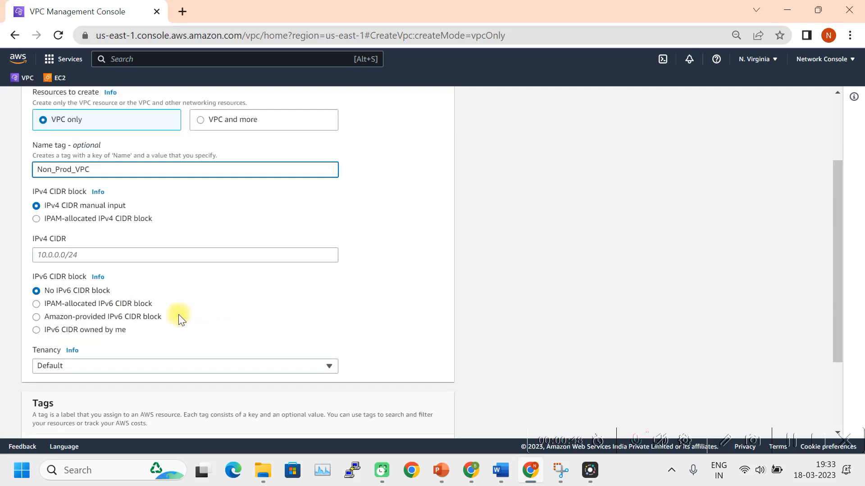
pyautogui.click(62, 229)
pyautogui.write('10.11.0.0/16')
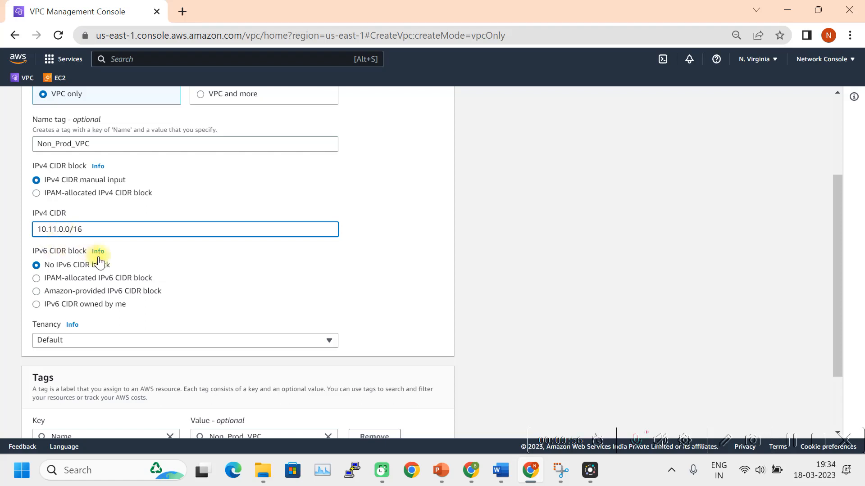
pyautogui.scroll(-2, 249, 264)
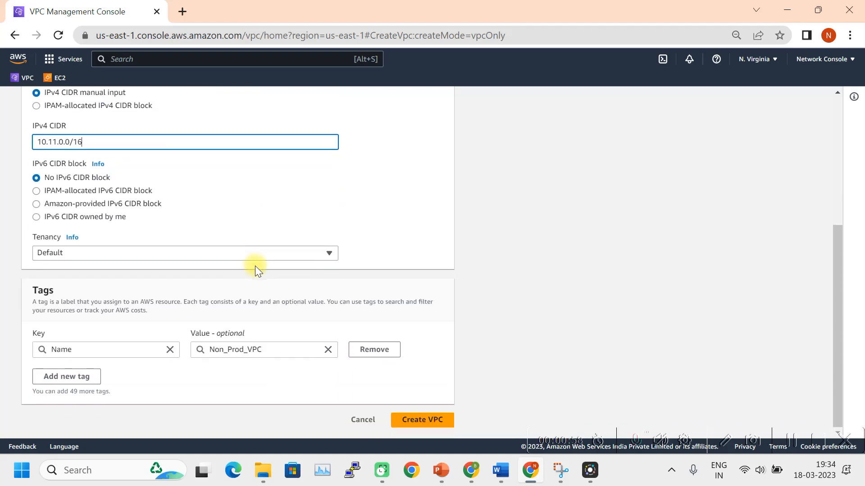
pyautogui.click(435, 420)
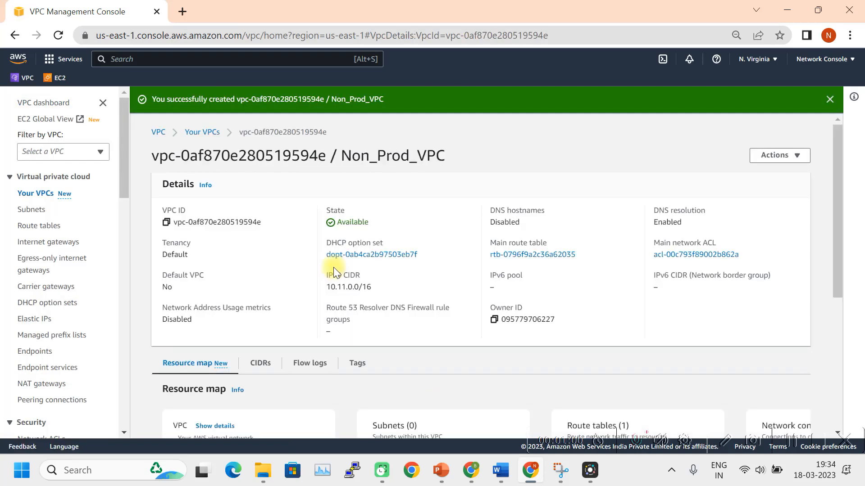
pyautogui.click(46, 198)
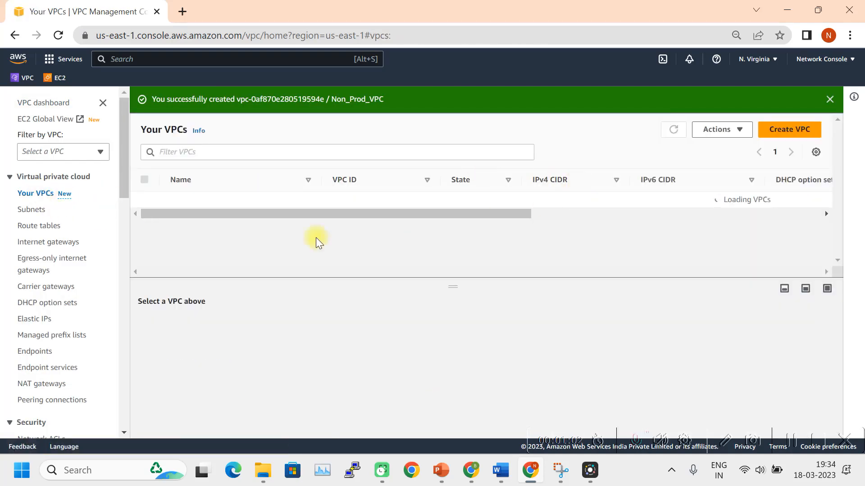
# Create Dev_VPC with IPv4 CIDR 10.12.0.0/16, fixing a mistyped letter in the name.
pyautogui.click(798, 131)
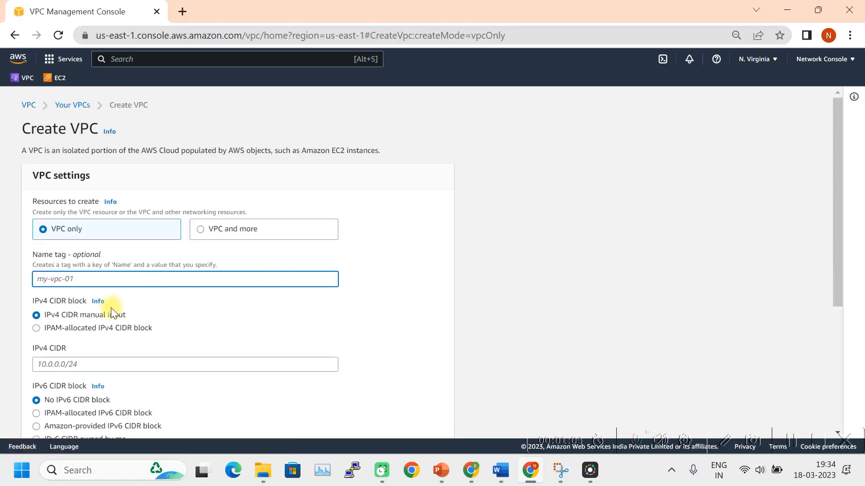
pyautogui.write('d')
pyautogui.press('BackSpace')
pyautogui.write('Dev_VPC')
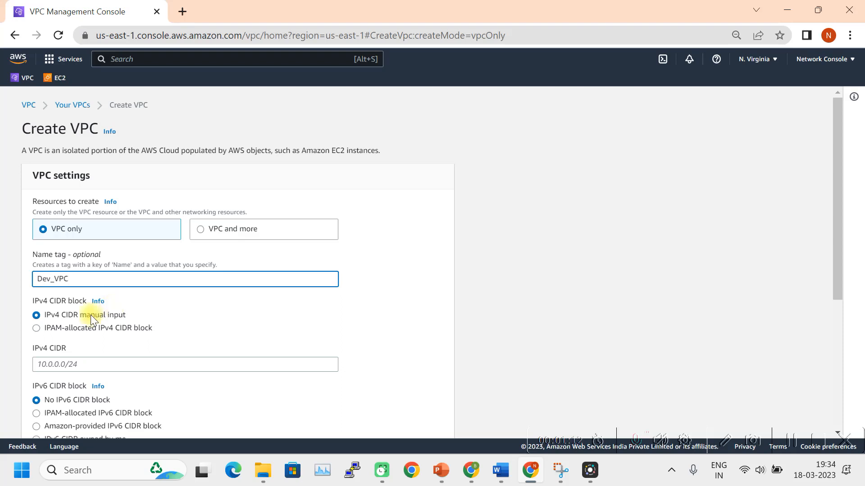
pyautogui.scroll(-3, 91, 315)
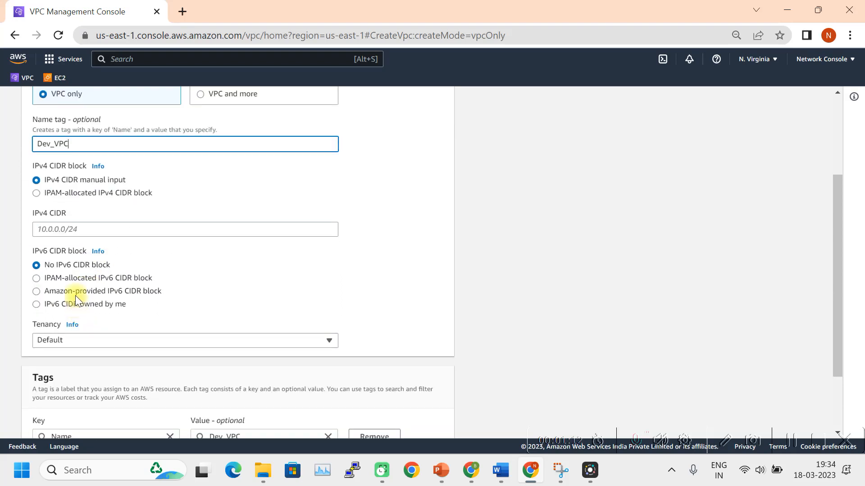
pyautogui.click(58, 229)
pyautogui.write('10.12.0.0/16')
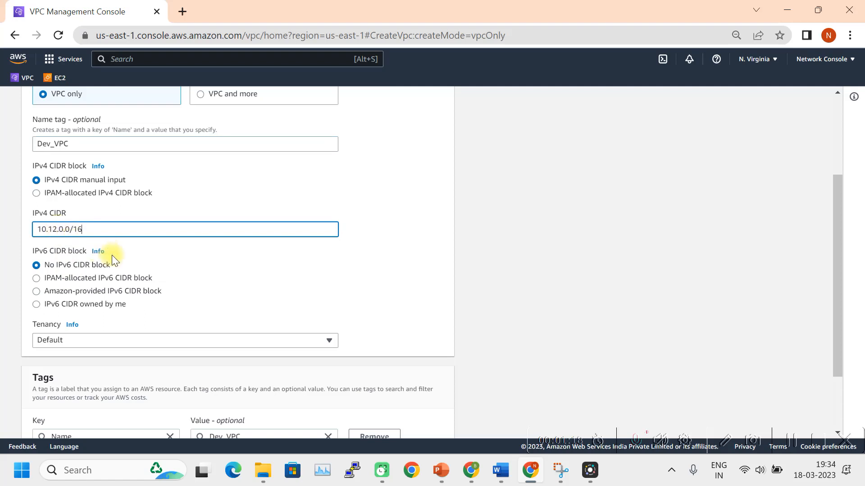
pyautogui.scroll(-2, 111, 255)
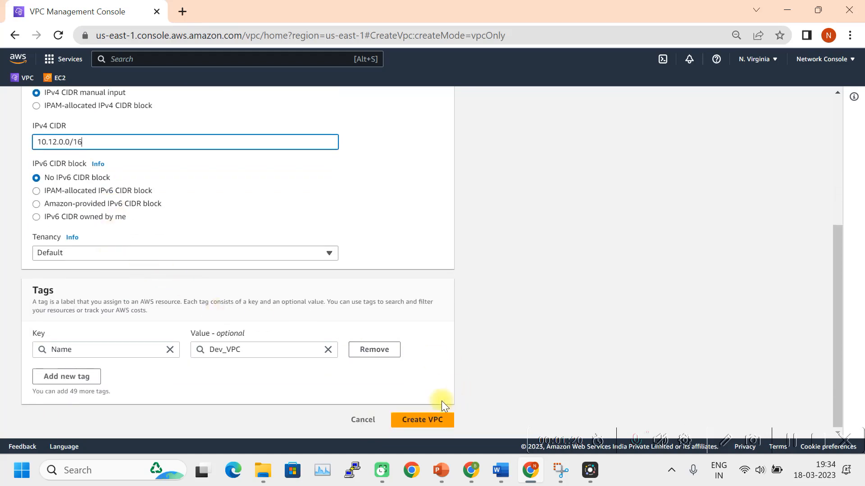
pyautogui.click(421, 423)
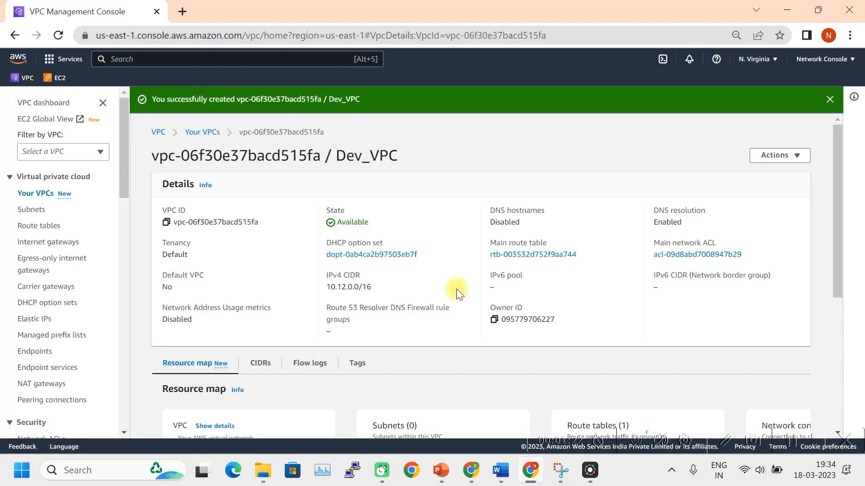
pyautogui.click(34, 195)
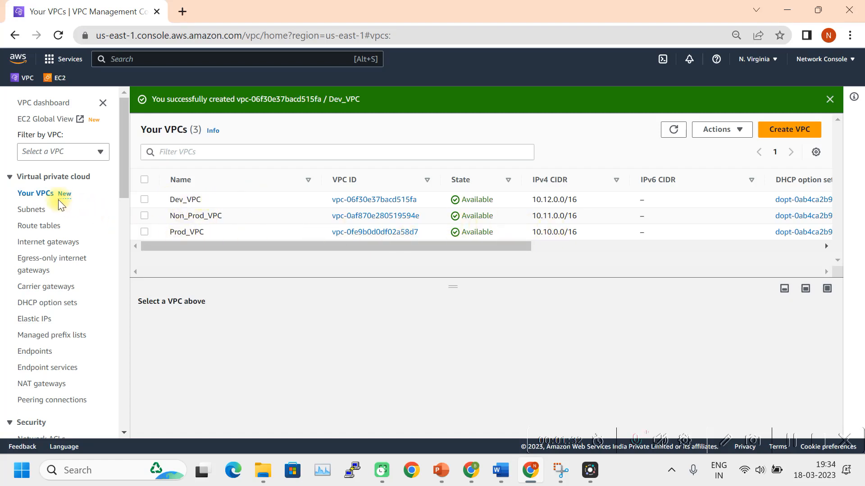
# Start a new subnet in Prod_VPC named 'Public subnet Prod_VPC'.
pyautogui.click(38, 210)
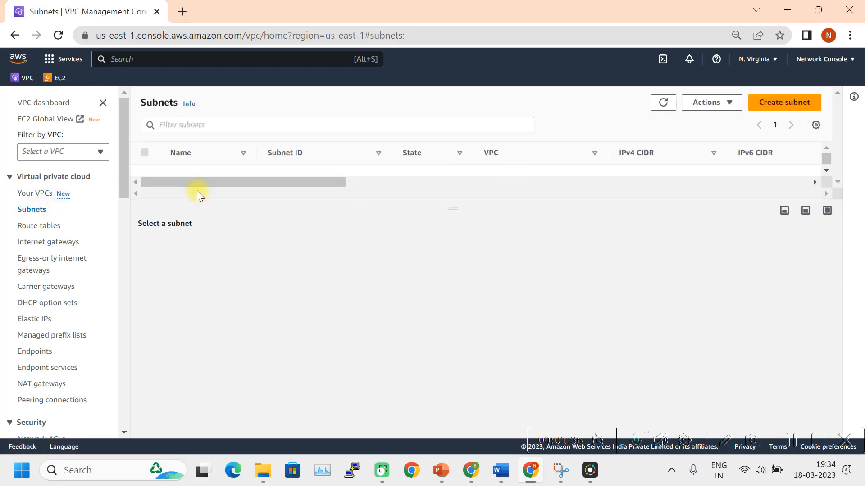
pyautogui.click(786, 103)
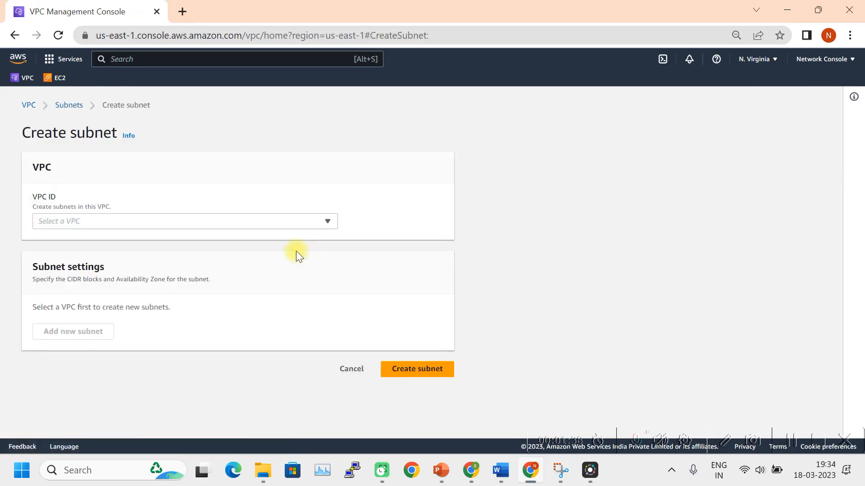
pyautogui.click(298, 221)
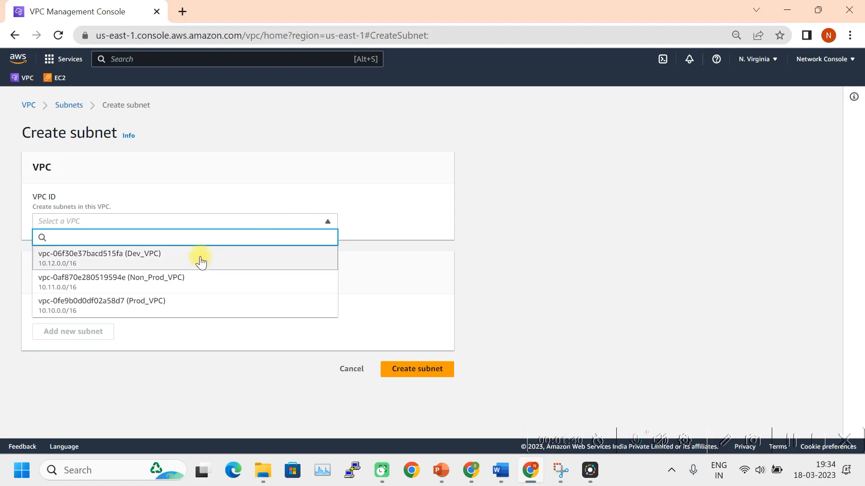
pyautogui.click(126, 305)
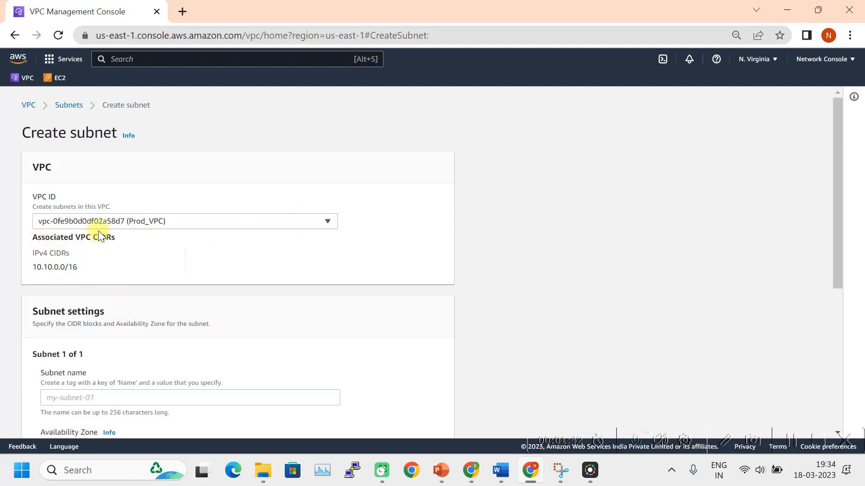
pyautogui.scroll(-3, 210, 252)
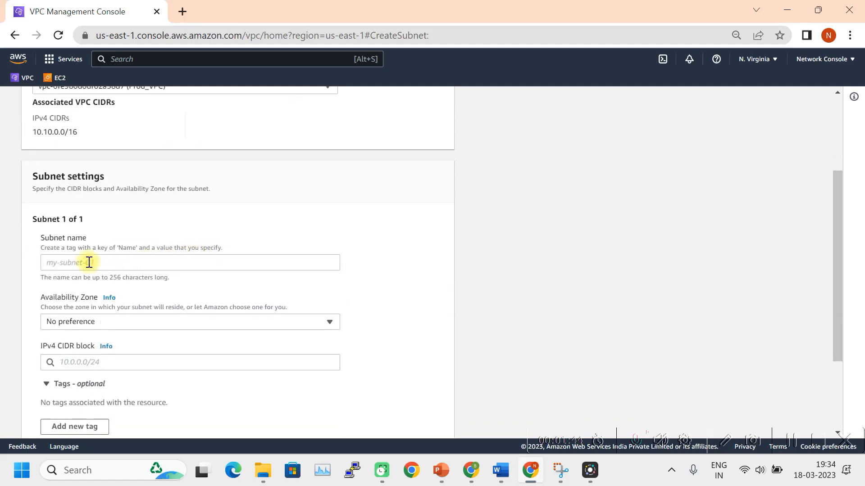
pyautogui.click(78, 264)
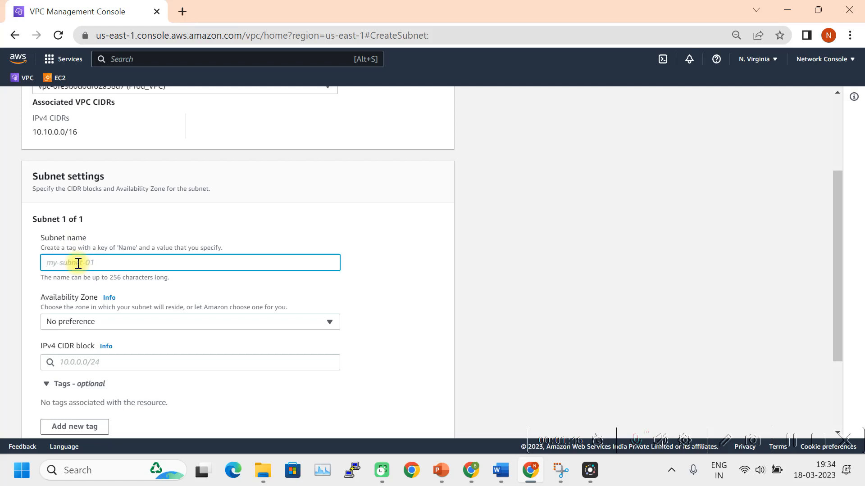
pyautogui.write('Publicsubnet')
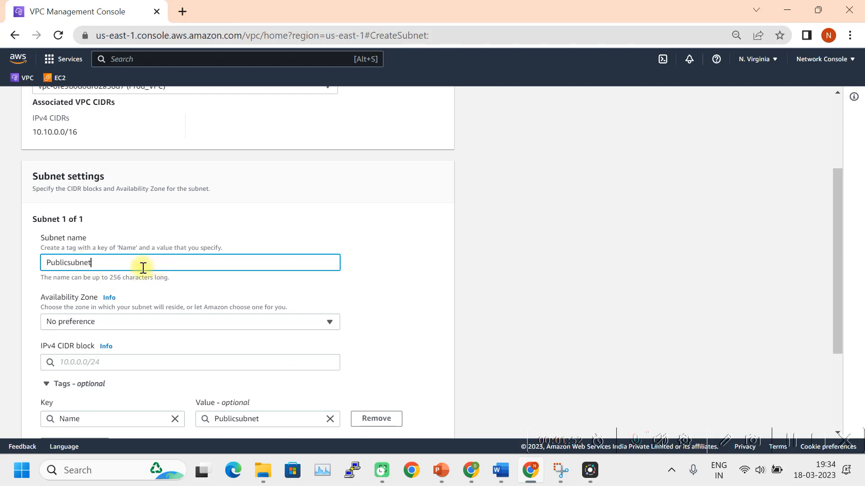
pyautogui.click(69, 263)
pyautogui.click(115, 263)
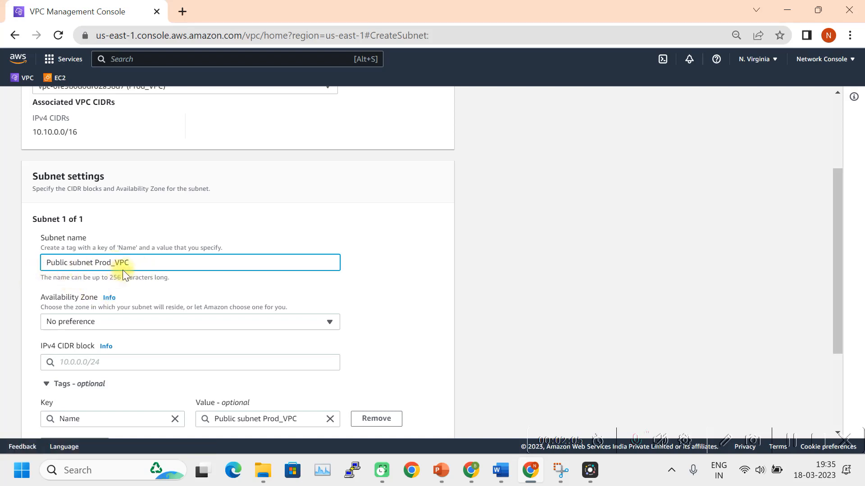
# Place the subnet in us-east-1a with CIDR 10.10.0.0/24 and create it.
pyautogui.scroll(-2, 158, 280)
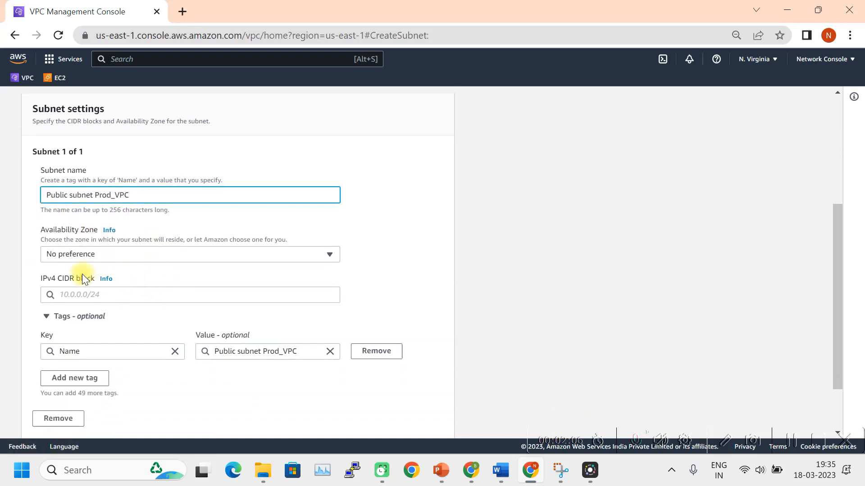
pyautogui.click(270, 255)
pyautogui.click(154, 303)
pyautogui.scroll(-2, 135, 261)
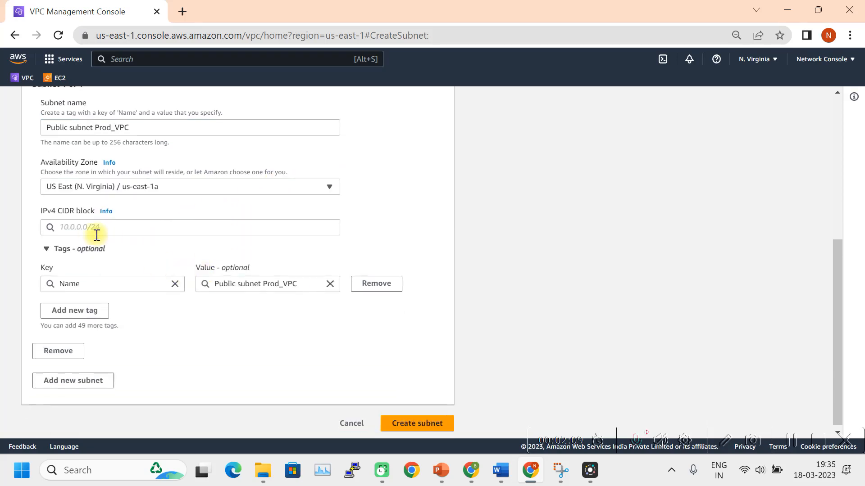
pyautogui.click(91, 229)
pyautogui.write('10.10')
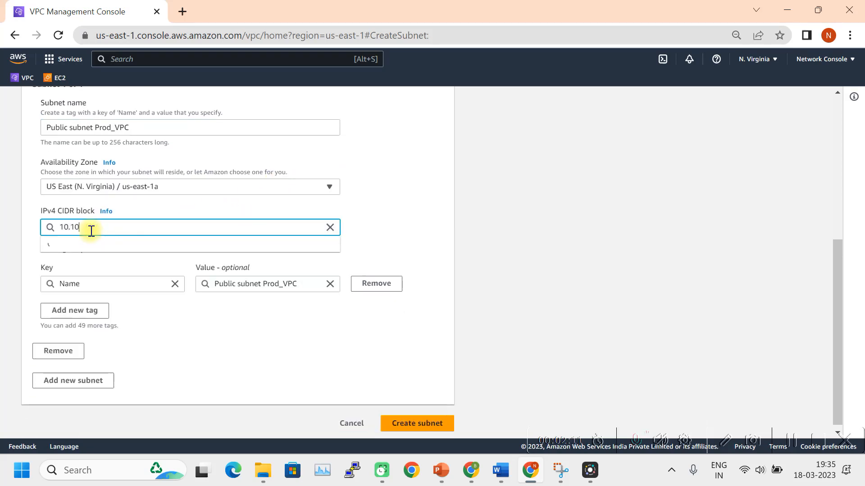
pyautogui.write('.')
pyautogui.write('0.0/24')
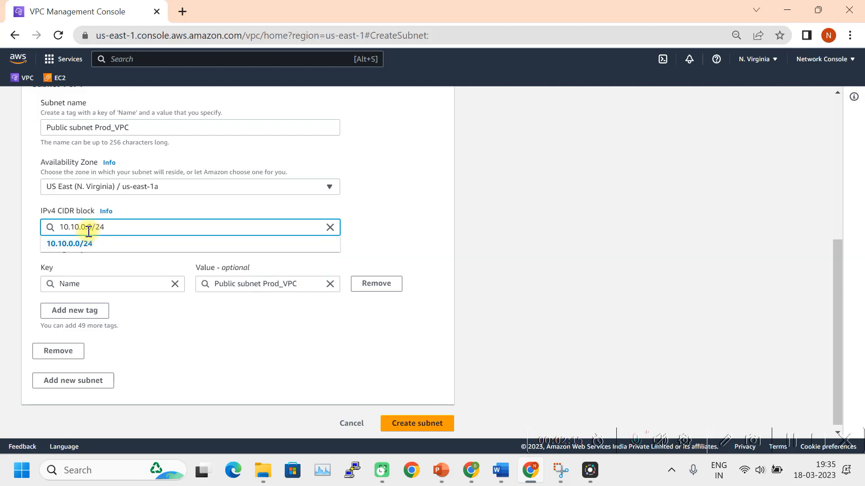
pyautogui.click(77, 245)
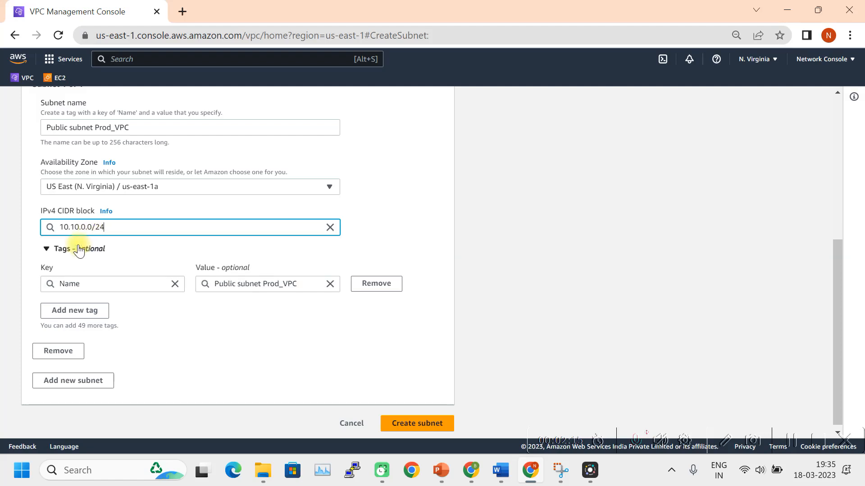
pyautogui.click(415, 420)
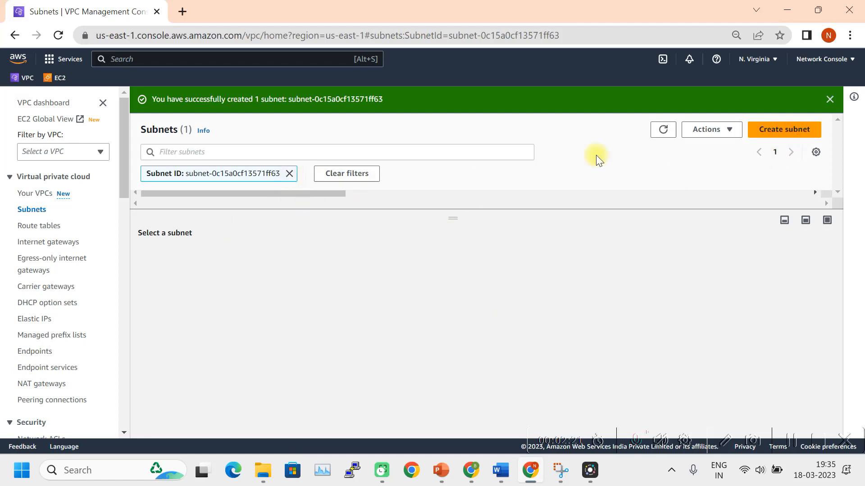
# Clear the subnet ID filter and begin another subnet, choosing its VPC.
pyautogui.click(289, 173)
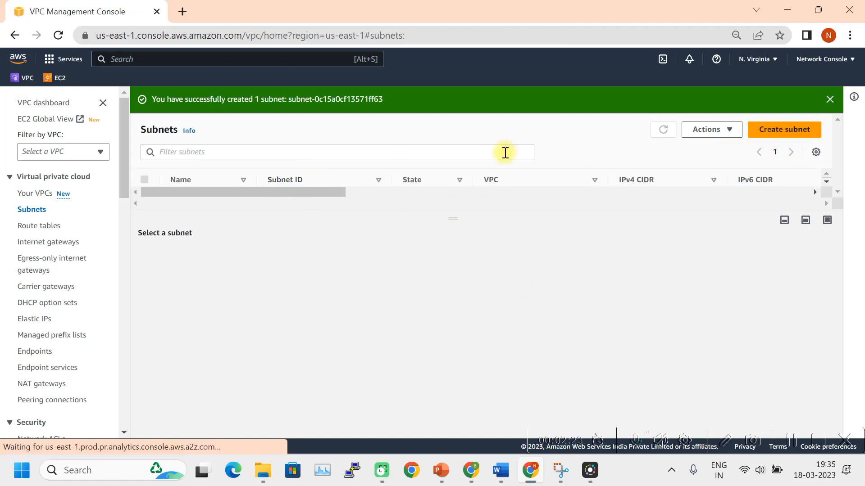
pyautogui.click(779, 132)
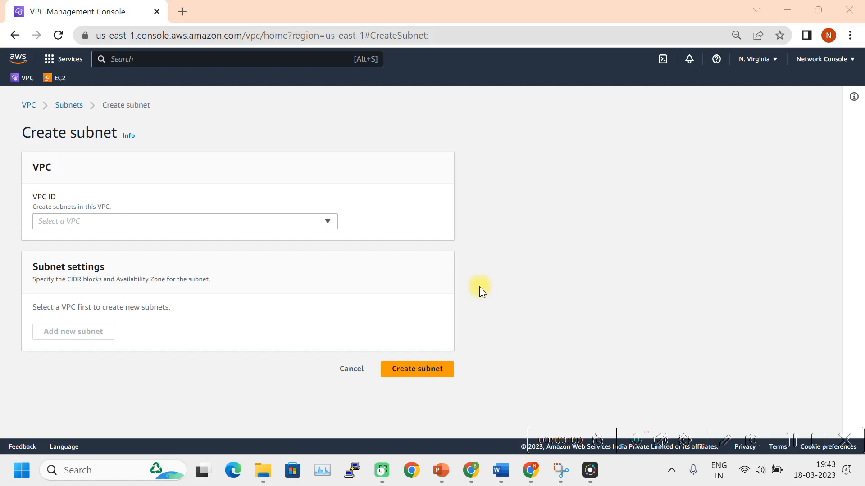
pyautogui.click(320, 223)
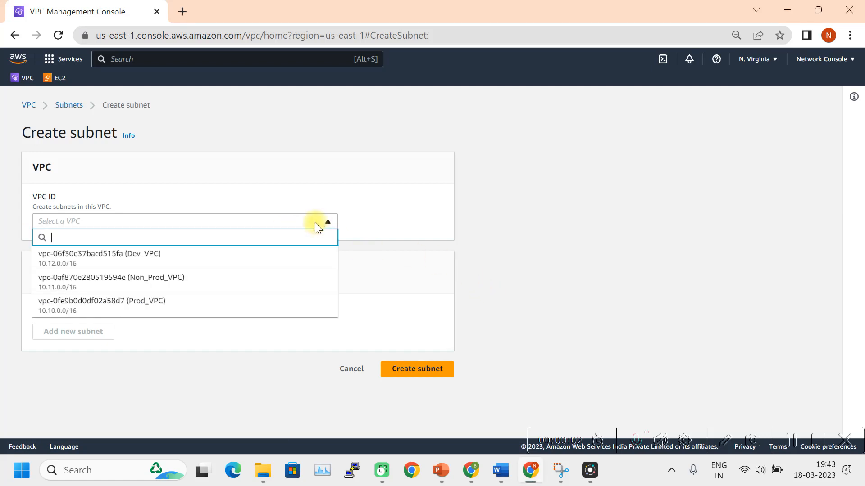
# Create 'Private subnet Non-Prod_VPC' in Non_Prod_VPC, us-east-1a, CIDR 10.11.0.0/24.
pyautogui.click(203, 281)
pyautogui.scroll(-3, 135, 359)
pyautogui.click(88, 265)
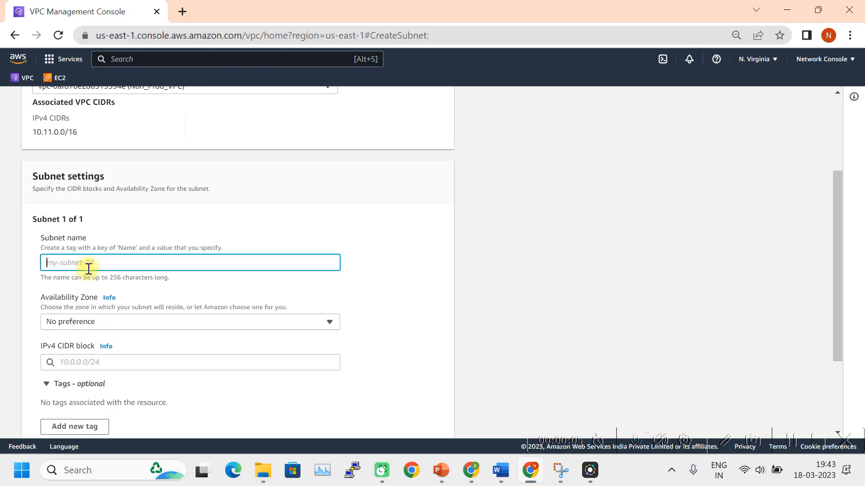
pyautogui.write('Private subnet Non-Prod')
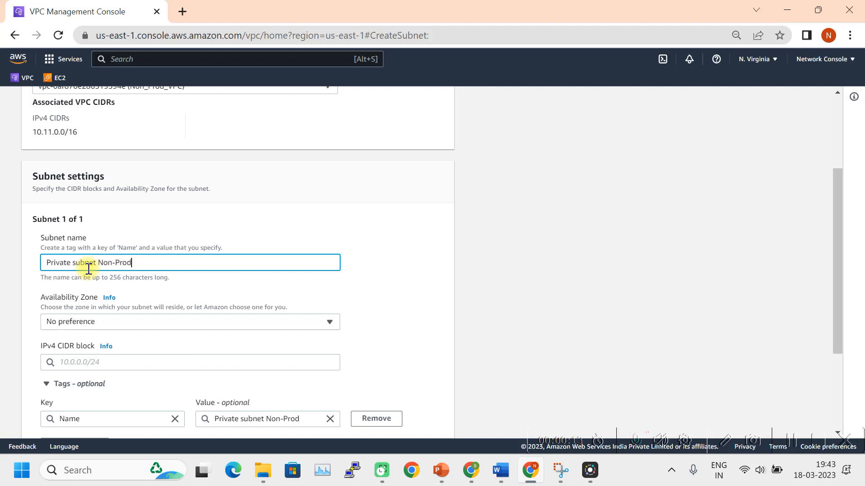
pyautogui.write('VPC')
pyautogui.click(93, 321)
pyautogui.click(153, 186)
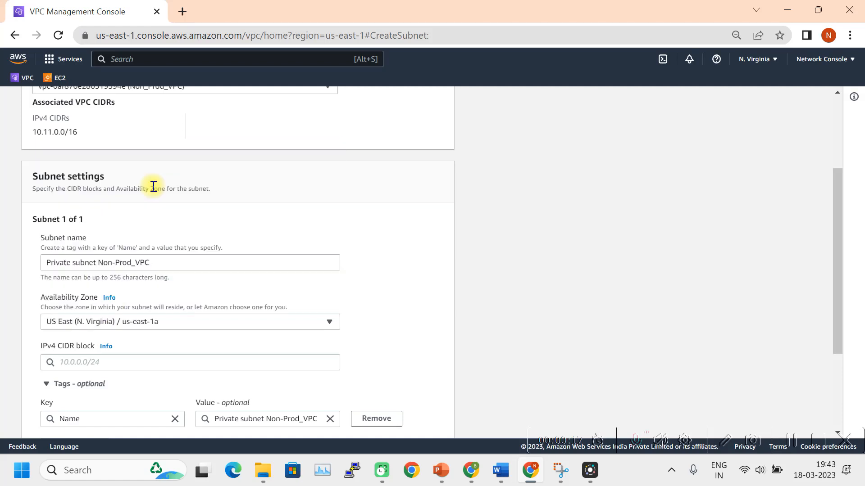
pyautogui.scroll(-3, 274, 207)
pyautogui.click(109, 227)
pyautogui.write('10.11.')
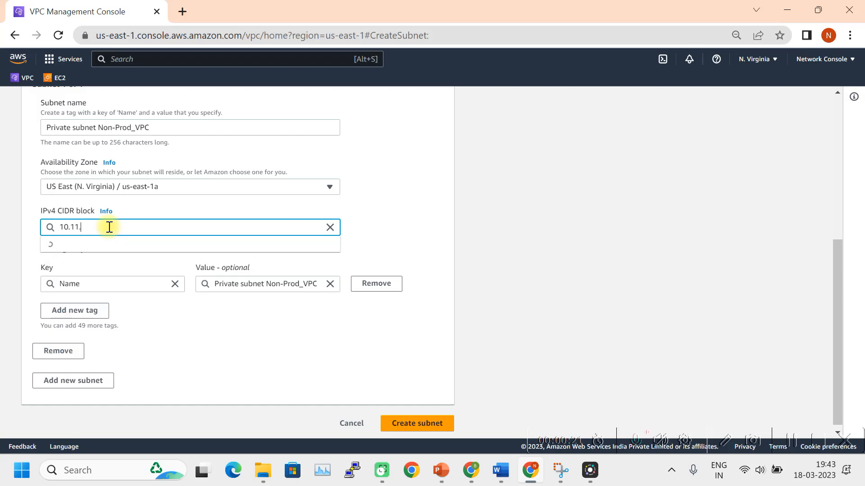
pyautogui.write('0.0/24')
pyautogui.click(81, 244)
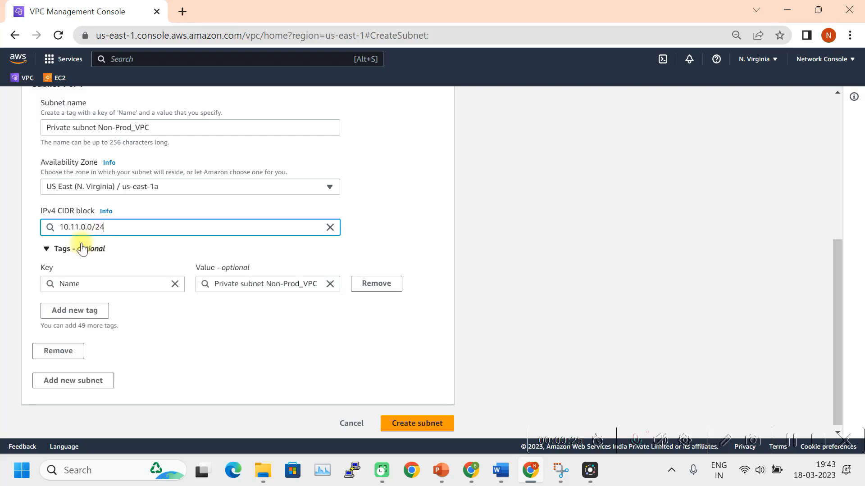
pyautogui.click(409, 424)
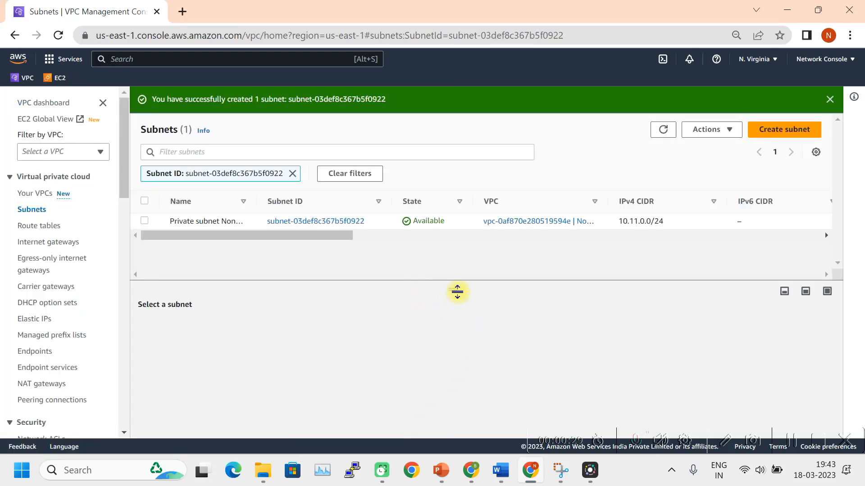
# Start a new subnet in Dev_VPC named 'Private subner Dev_VPC'.
pyautogui.click(804, 130)
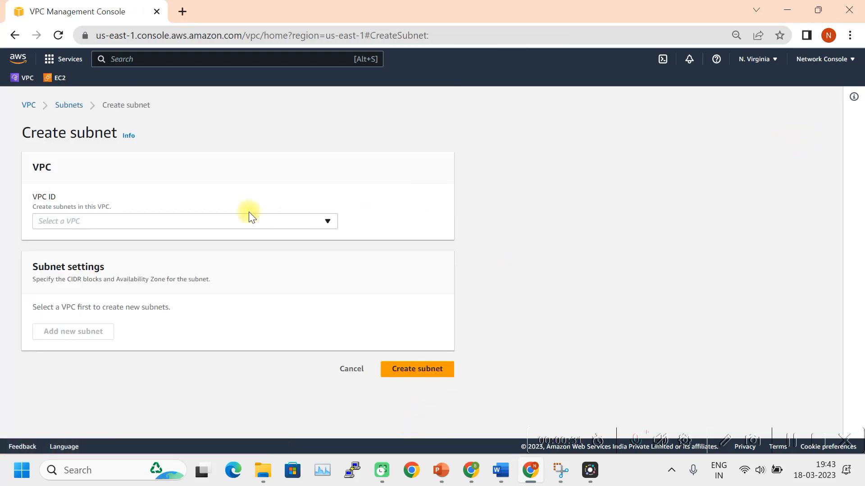
pyautogui.click(230, 223)
pyautogui.click(139, 303)
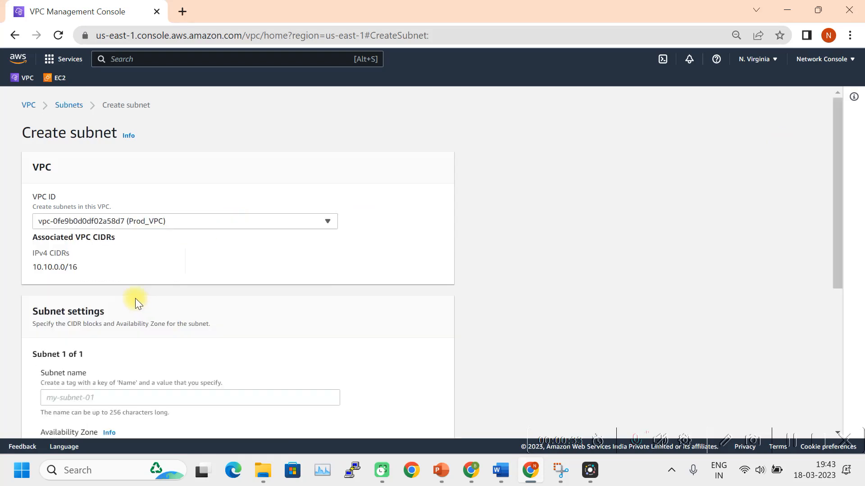
pyautogui.click(282, 221)
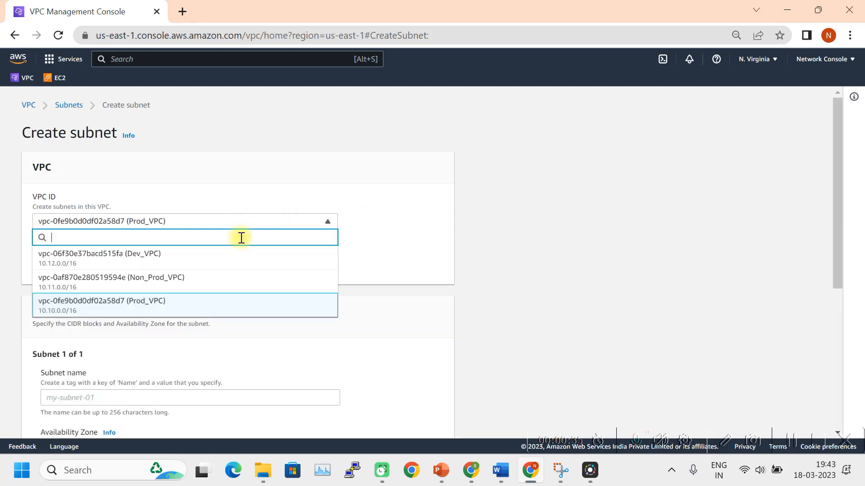
pyautogui.click(164, 262)
pyautogui.scroll(-3, 199, 259)
pyautogui.click(80, 263)
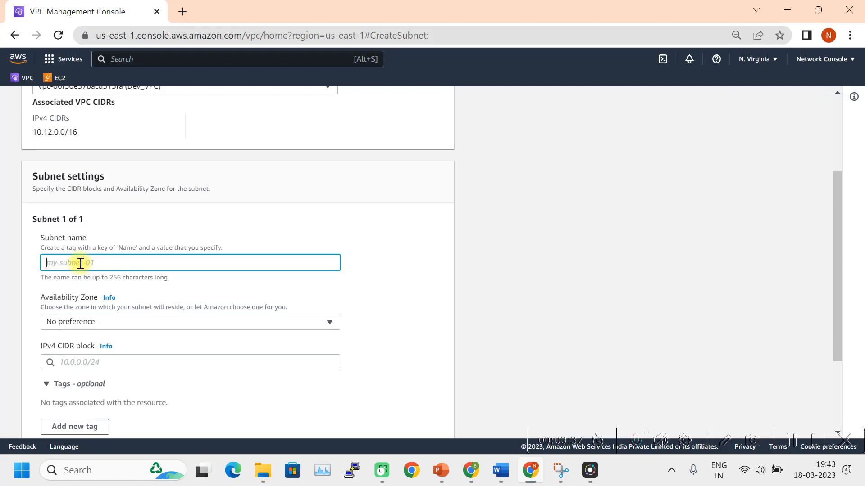
pyautogui.write('Private')
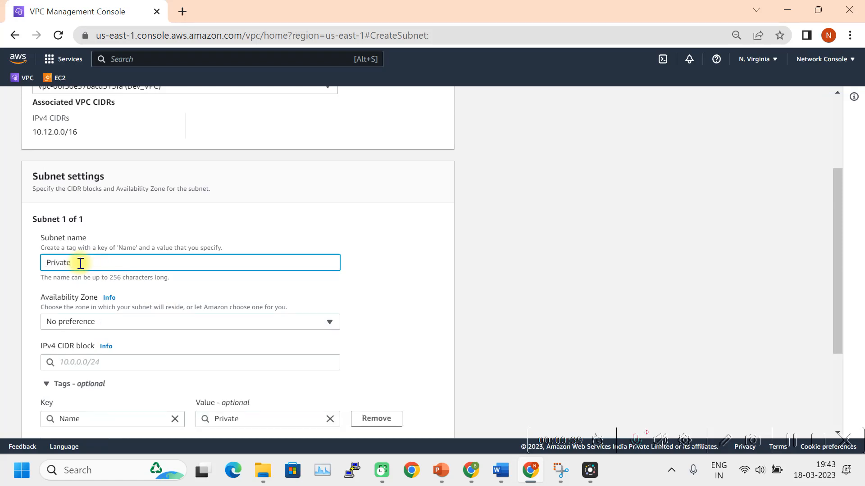
pyautogui.write(' subner Dev_VPC')
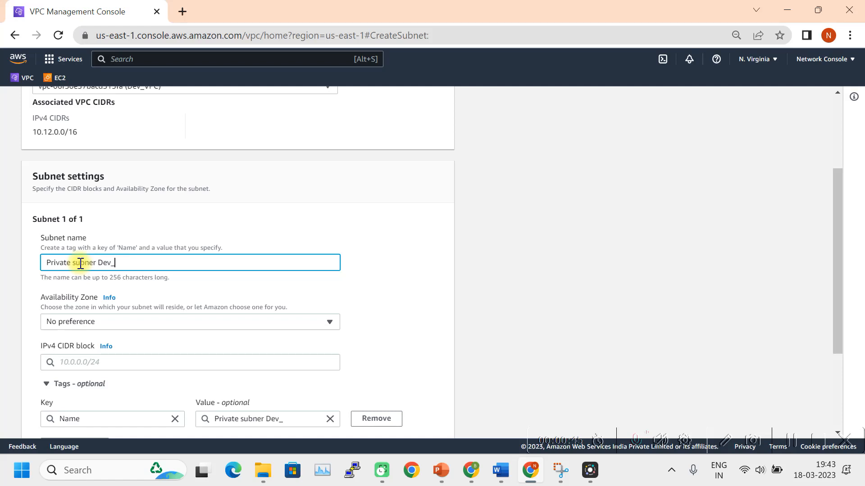
# Give the subnet us-east-1a and CIDR 10.12.0.0/24, create it, and refresh the list.
pyautogui.click(92, 323)
pyautogui.click(145, 180)
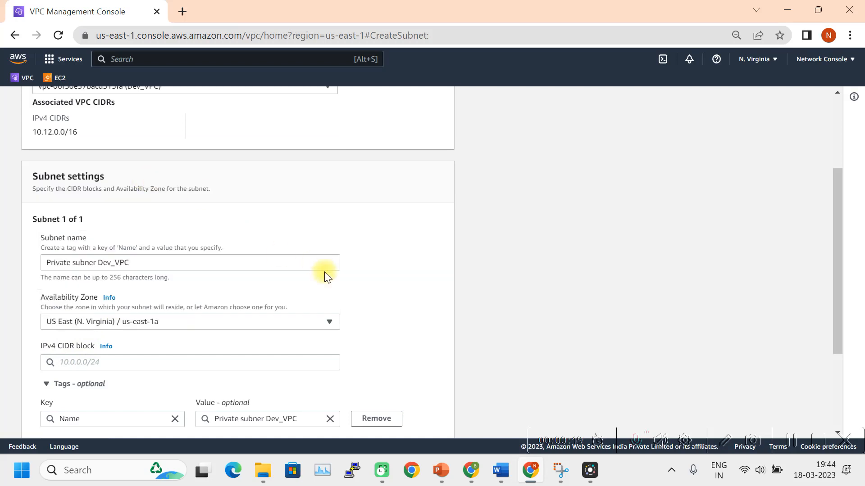
pyautogui.scroll(-3, 216, 252)
pyautogui.click(87, 226)
pyautogui.write('10')
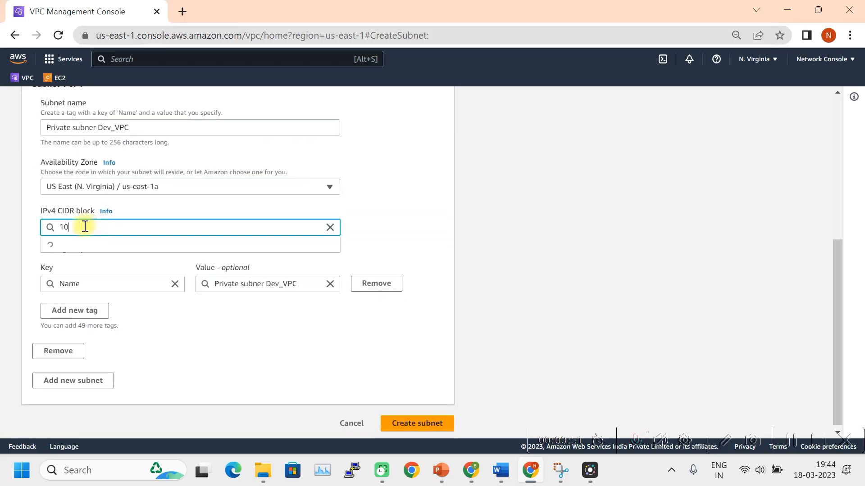
pyautogui.write('.12.0.0/2')
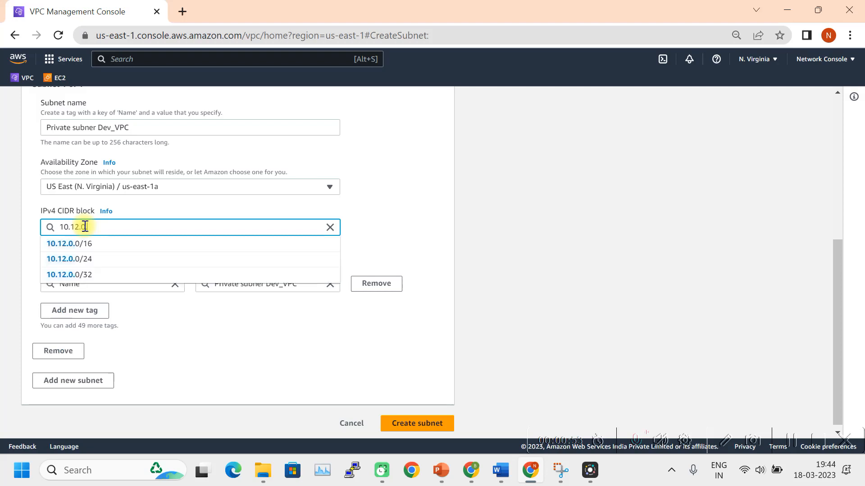
pyautogui.write('4')
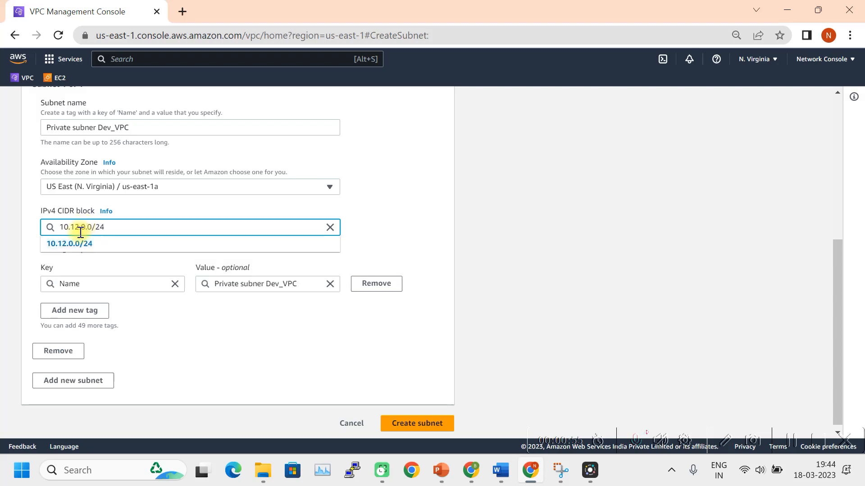
pyautogui.click(57, 243)
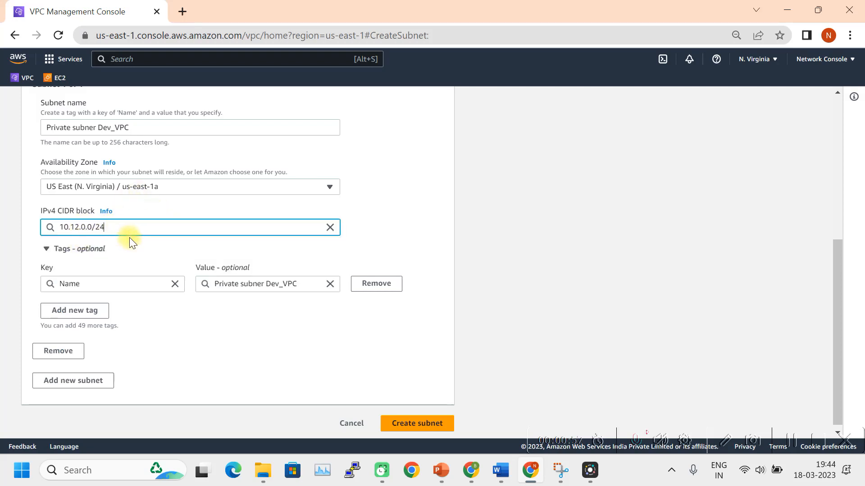
pyautogui.click(407, 423)
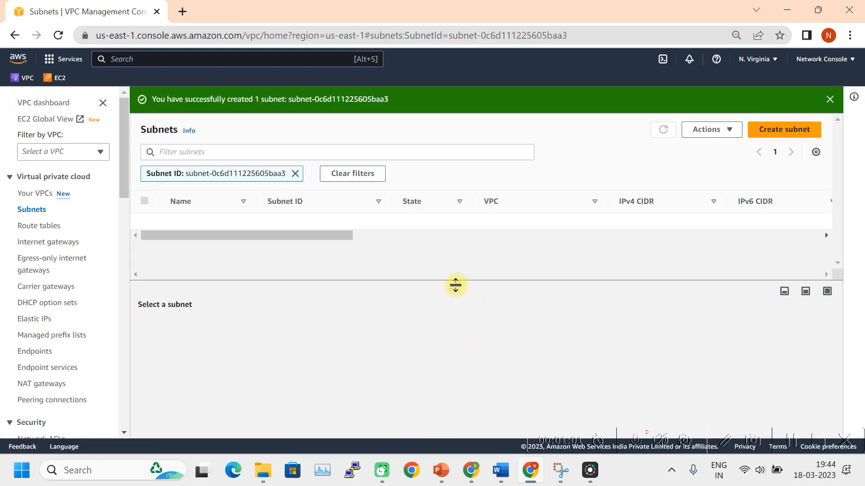
pyautogui.click(664, 129)
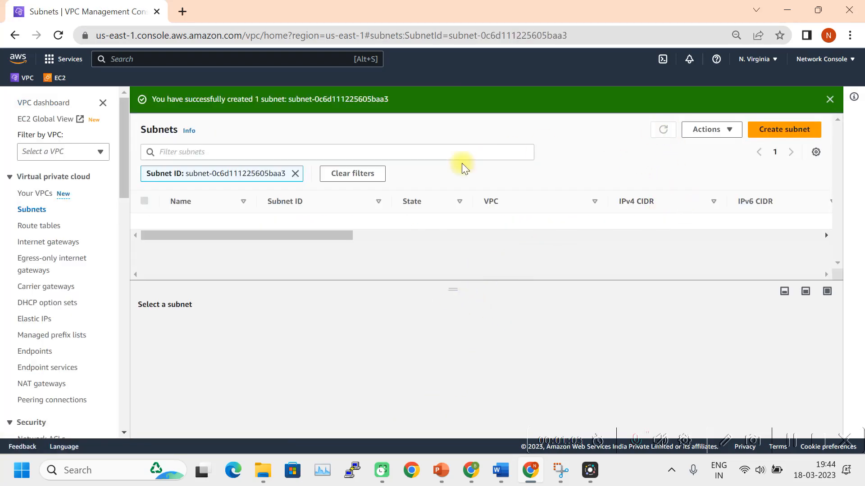
# Clear the Subnets filters to list all three subnets, then return to the Word plan.
pyautogui.click(339, 177)
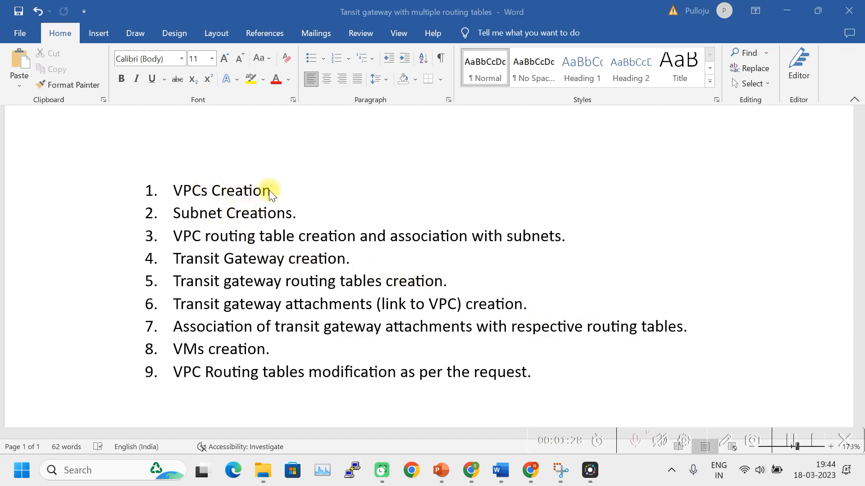
pyautogui.click(793, 444)
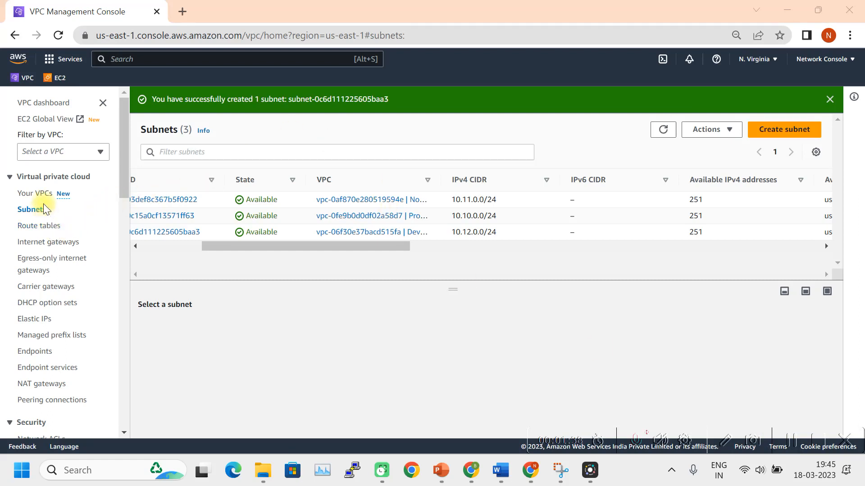
# Show the route tables and widen the pane and VPC column to reveal Dev_VPC, Non_Prod_VPC and Prod_VPC.
pyautogui.click(41, 227)
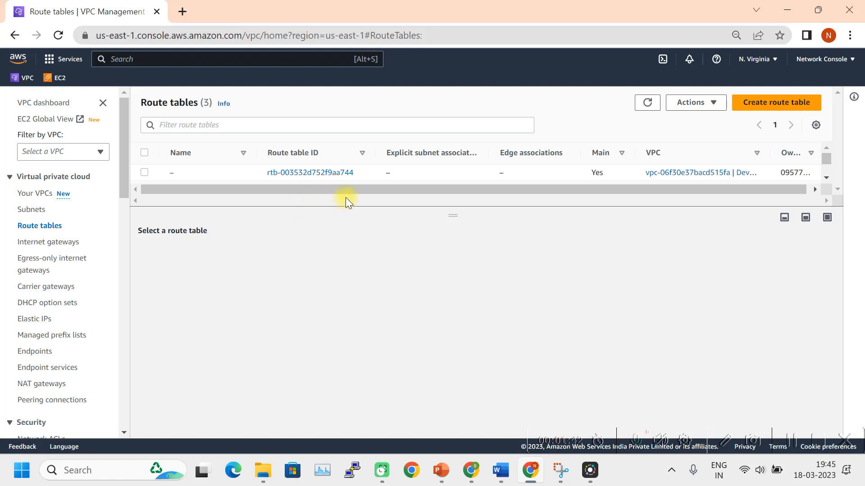
pyautogui.moveTo(458, 212); pyautogui.dragTo(455, 254)
pyautogui.moveTo(581, 157); pyautogui.dragTo(508, 156)
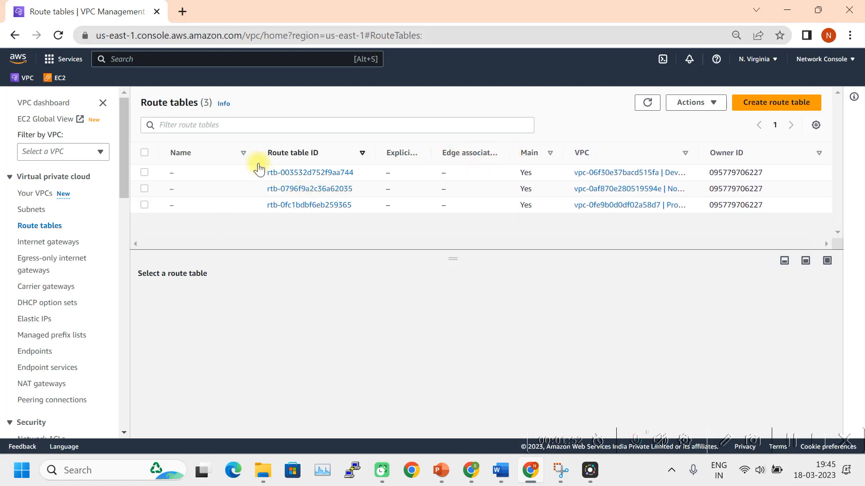
pyautogui.click(144, 172)
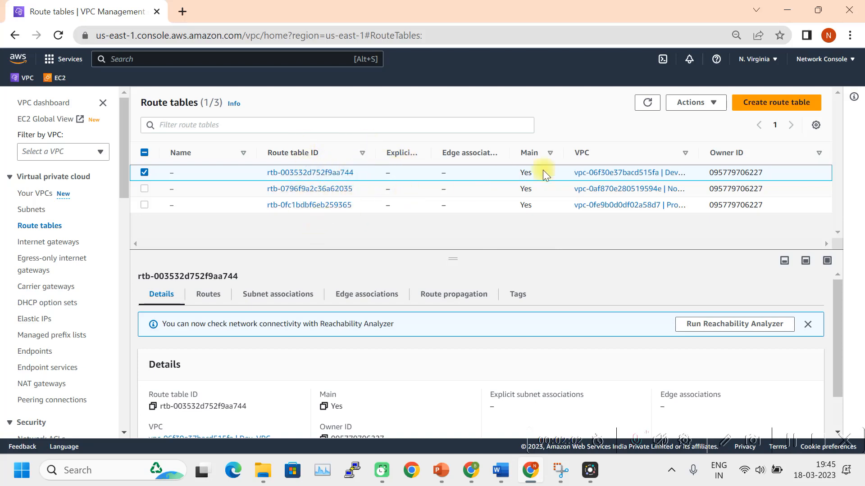
pyautogui.moveTo(695, 154); pyautogui.dragTo(760, 153)
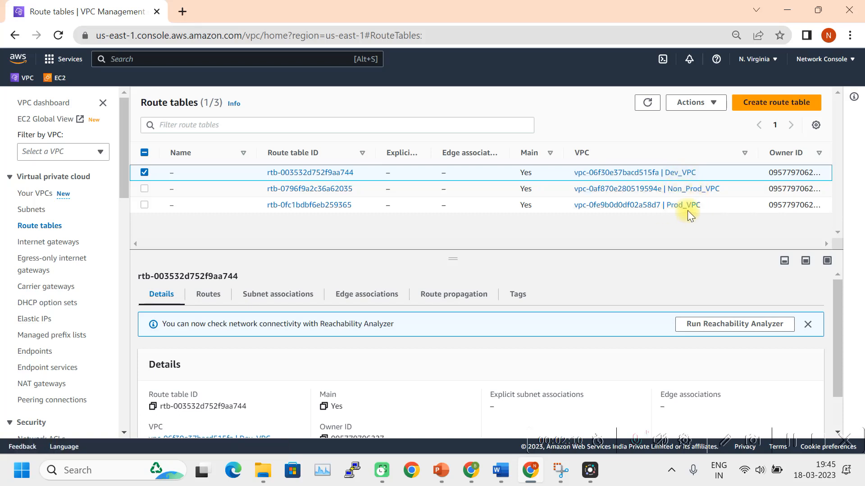
pyautogui.click(144, 172)
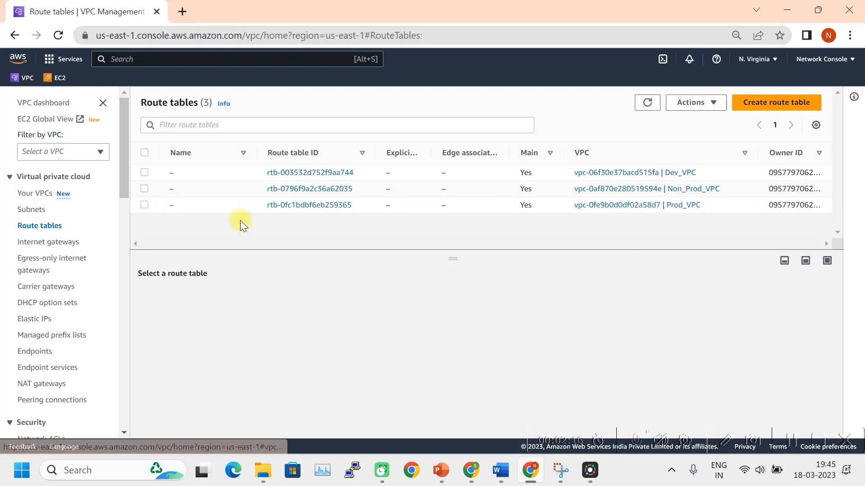
# Name the Prod and Non-Prod route tables 'Prod_VPC_Route table' and 'Non_Prod_VPC Route teable'.
pyautogui.click(181, 206)
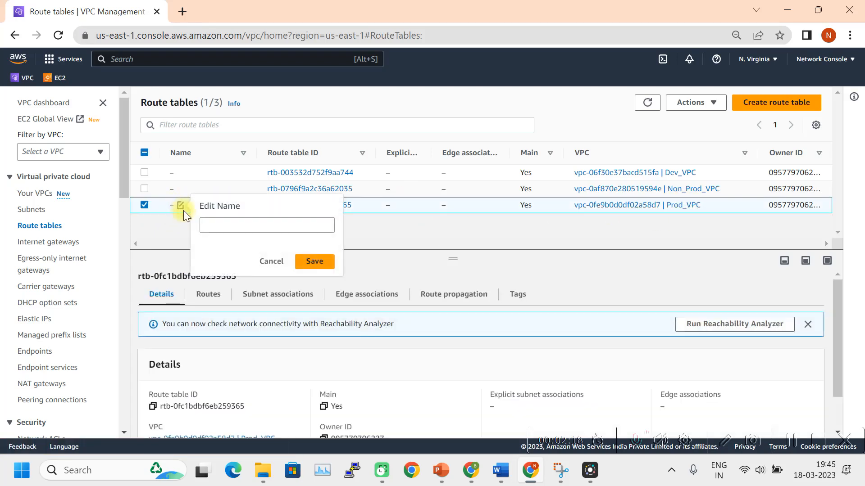
pyautogui.click(222, 233)
pyautogui.write('Prod')
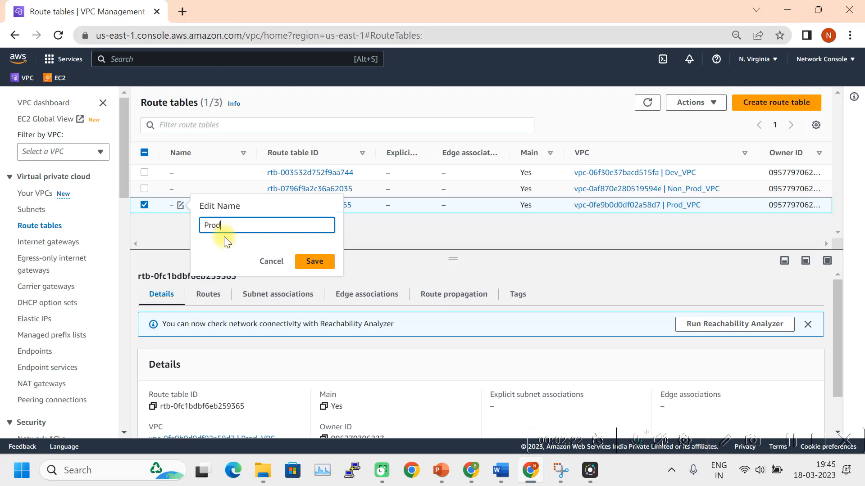
pyautogui.write('_VPC_Route table')
pyautogui.click(309, 260)
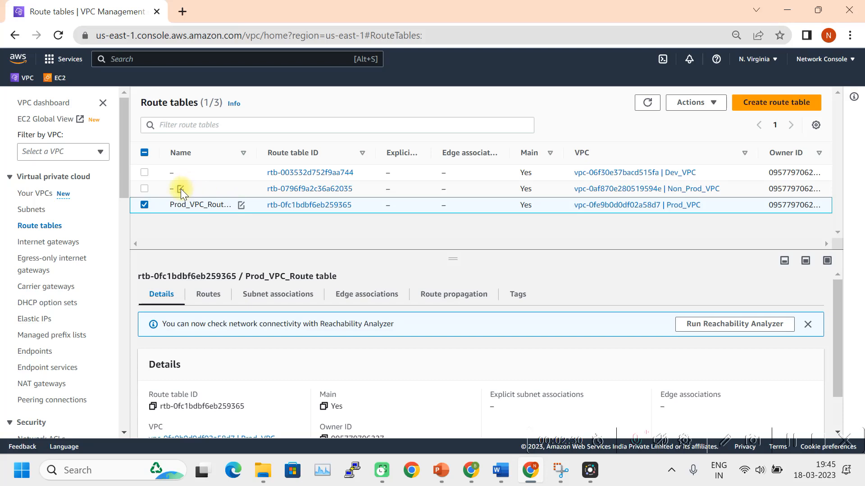
pyautogui.click(180, 188)
pyautogui.click(222, 210)
pyautogui.write('Non_Prod_VPC Rou')
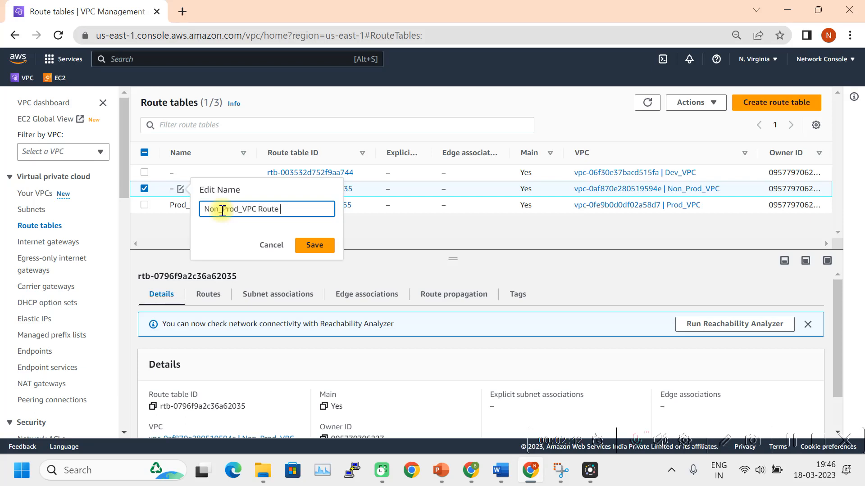
pyautogui.write('teable')
pyautogui.click(314, 247)
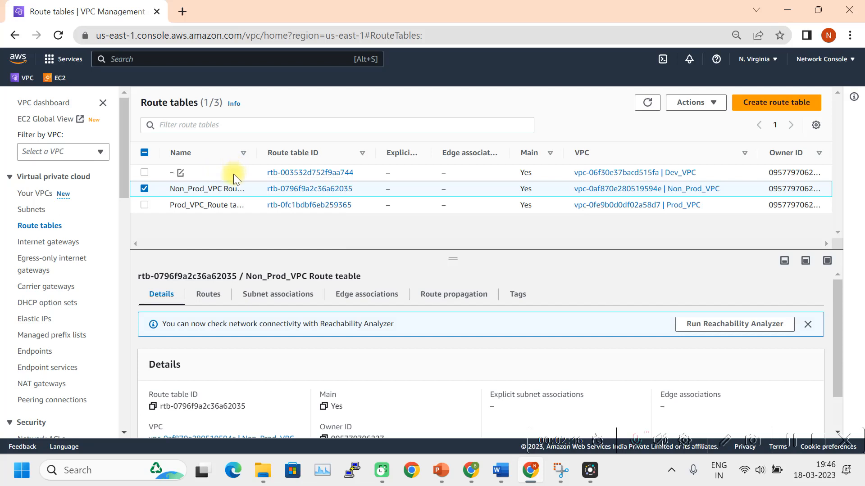
# Name the Dev route table 'Dev_VPC_Route table' and widen the Name column.
pyautogui.click(180, 173)
pyautogui.click(210, 187)
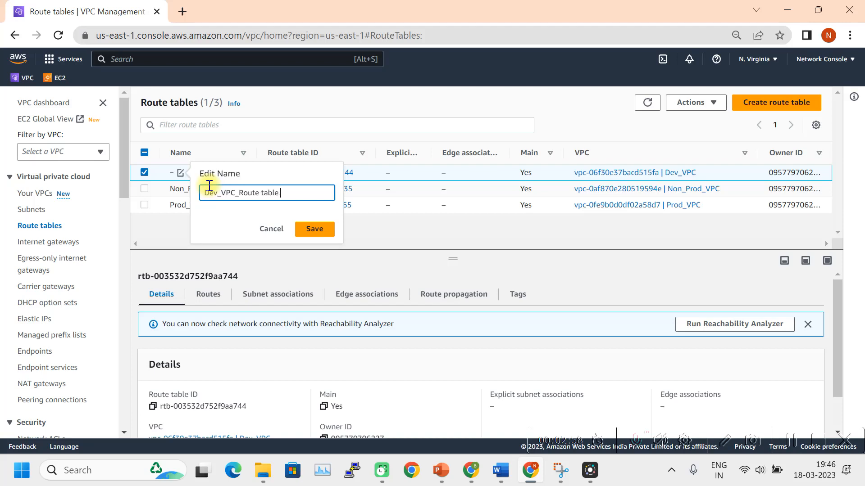
pyautogui.press('Return')
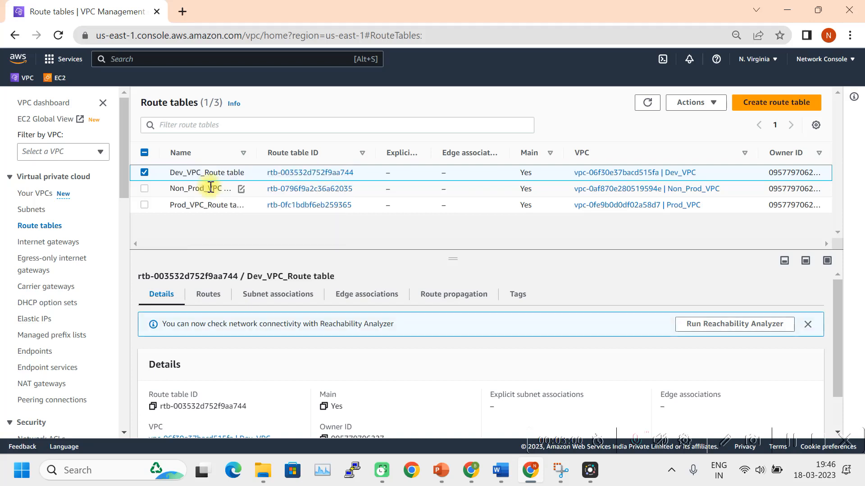
pyautogui.moveTo(256, 151); pyautogui.dragTo(292, 151)
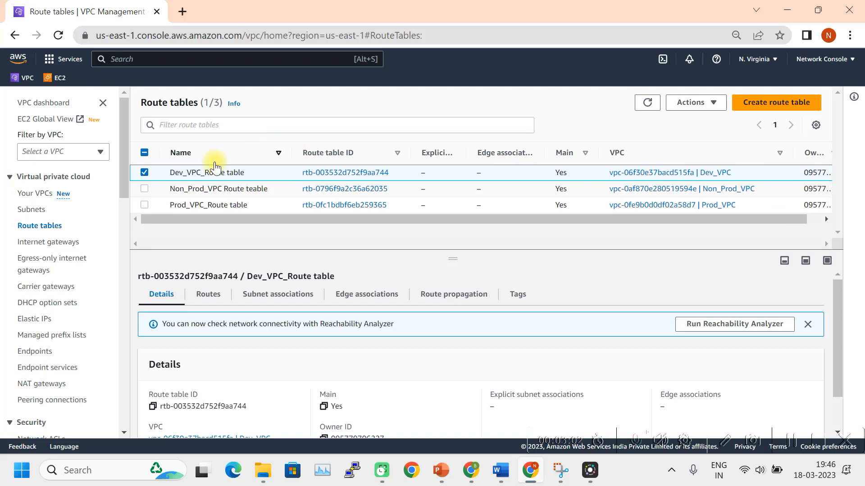
pyautogui.click(144, 173)
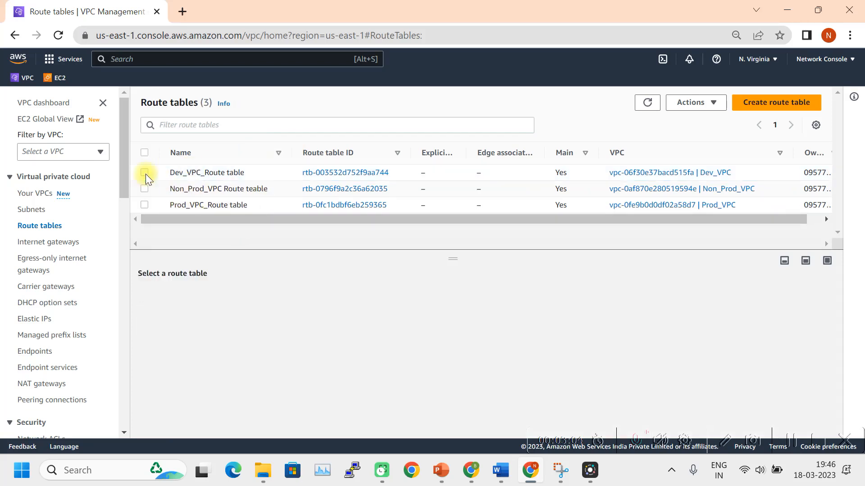
# Explicitly associate Public subnet Prod_VPC with Prod_VPC_Route table and save.
pyautogui.click(144, 205)
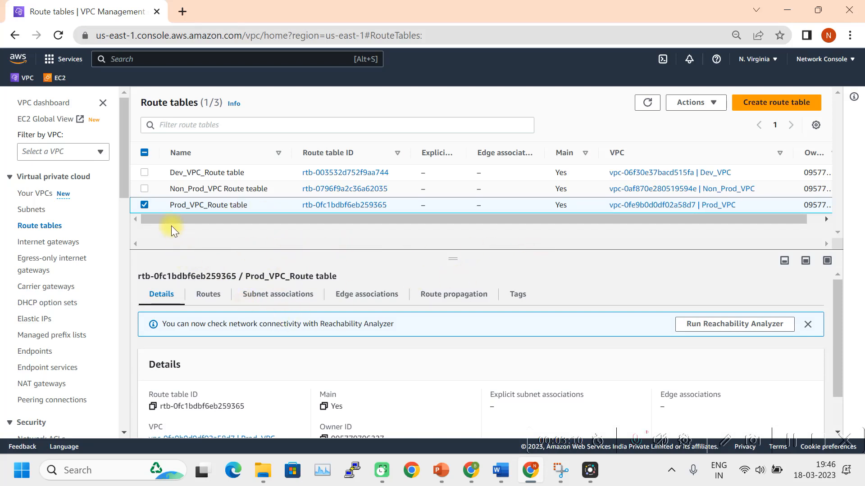
pyautogui.click(206, 297)
pyautogui.click(276, 301)
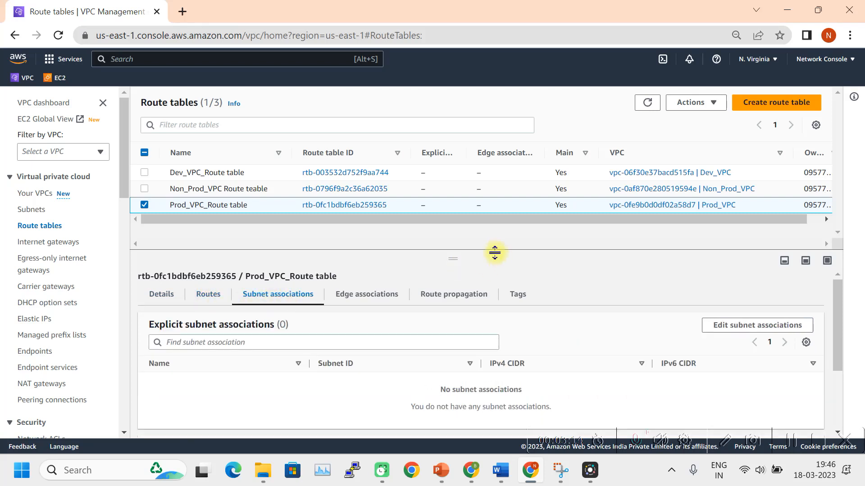
pyautogui.moveTo(456, 260); pyautogui.dragTo(459, 207)
pyautogui.scroll(-2, 495, 309)
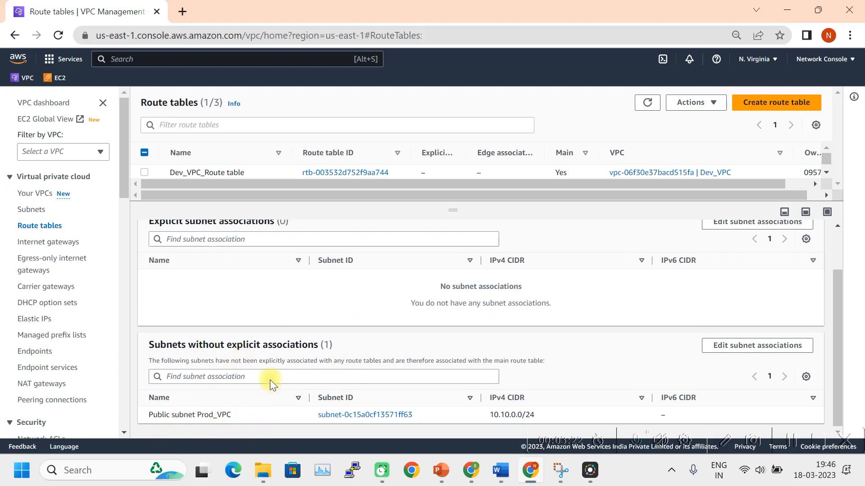
pyautogui.scroll(2, 336, 347)
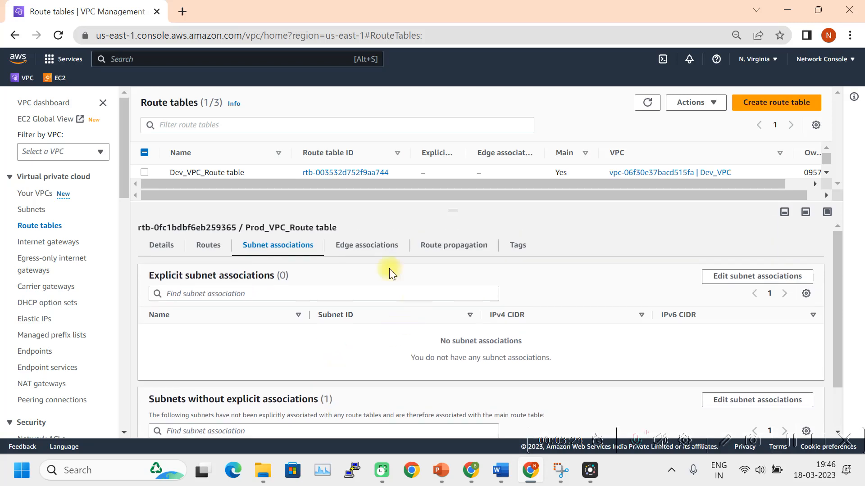
pyautogui.click(759, 276)
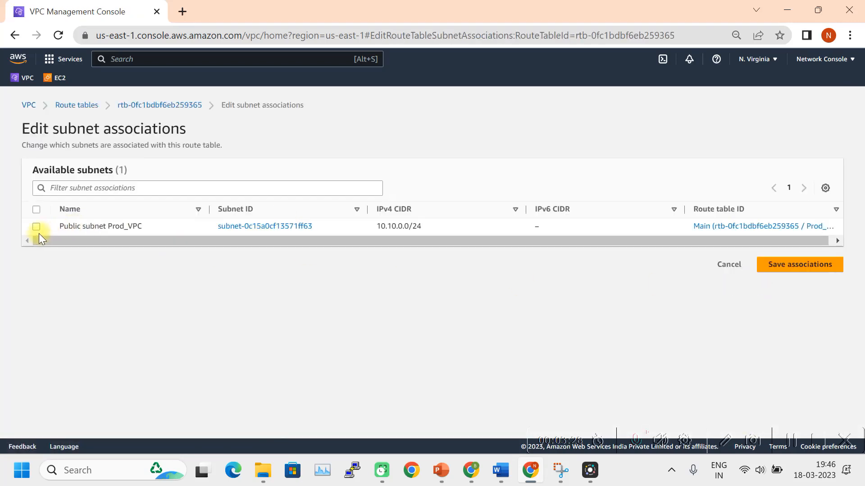
pyautogui.click(36, 227)
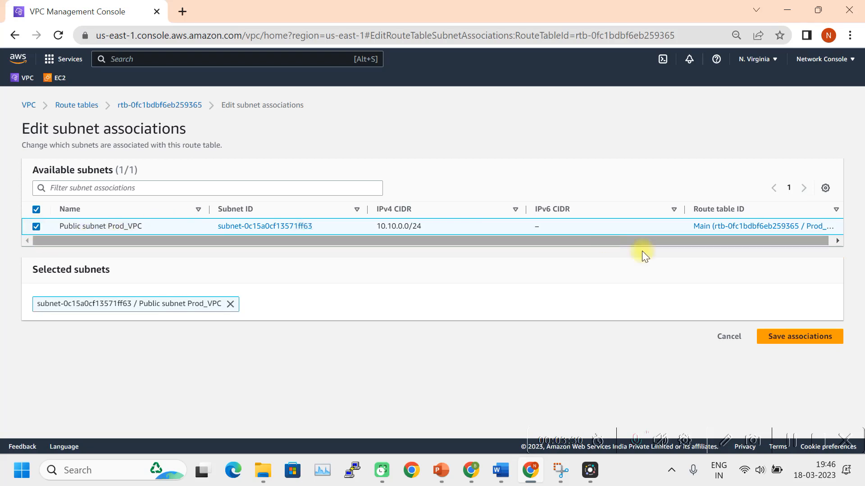
pyautogui.click(795, 338)
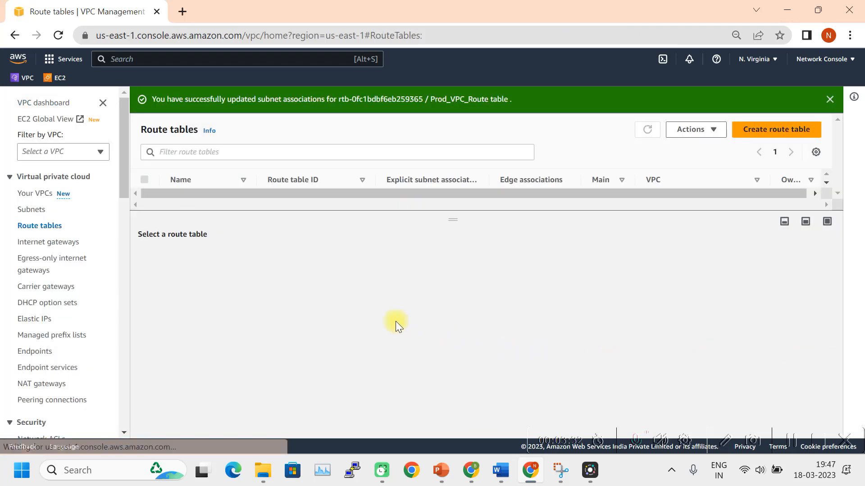
# Enlarge the route table list, widen its columns, and select Non_Prod_VPC Route teable.
pyautogui.moveTo(452, 218); pyautogui.dragTo(439, 313)
pyautogui.moveTo(258, 180); pyautogui.dragTo(290, 180)
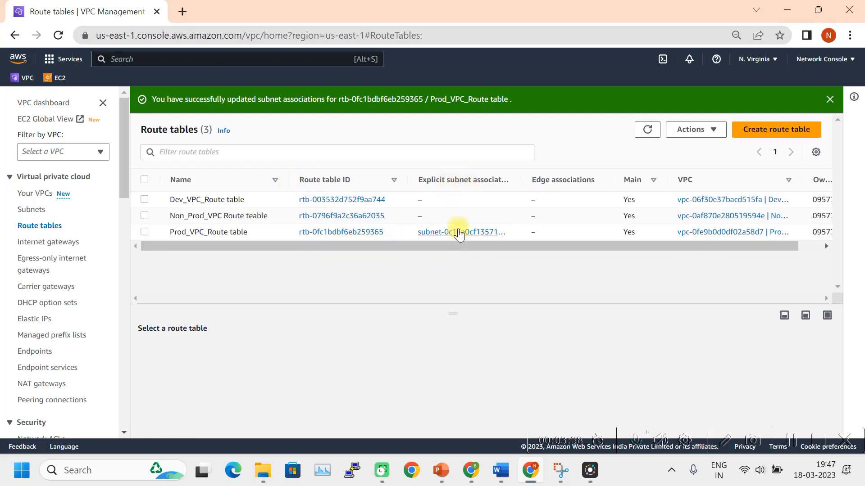
pyautogui.moveTo(520, 180); pyautogui.dragTo(581, 180)
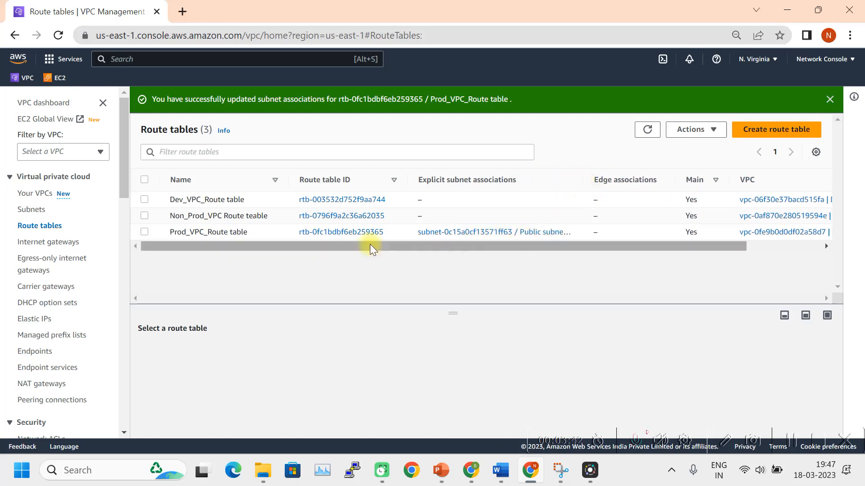
pyautogui.click(144, 215)
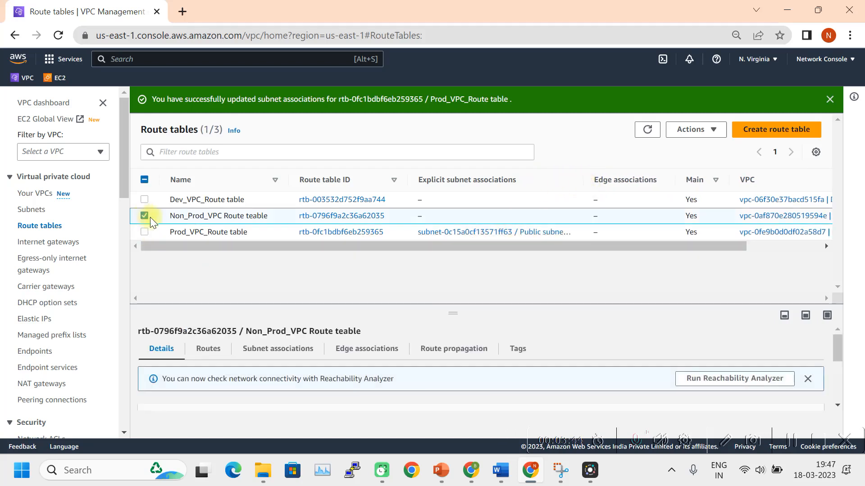
# Save the Non-Prod private subnet association on Non_Prod_VPC Route teable.
pyautogui.click(284, 354)
pyautogui.scroll(-1, 357, 336)
pyautogui.scroll(1, 629, 340)
pyautogui.click(766, 381)
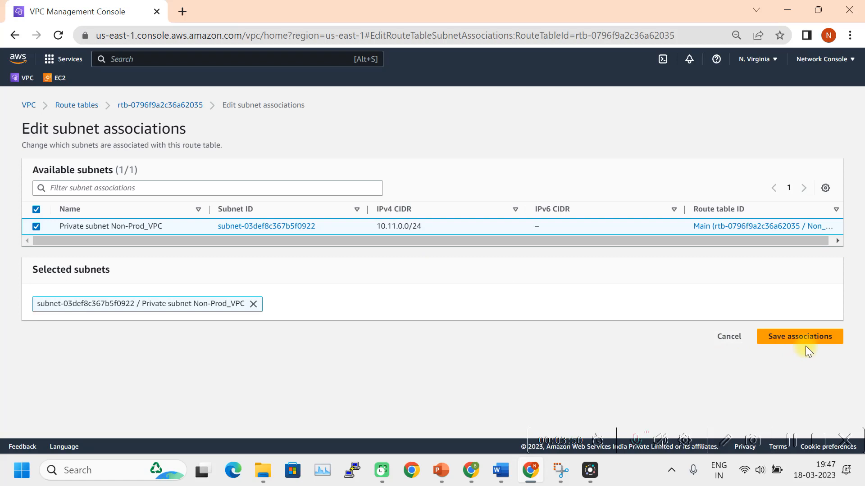
pyautogui.click(811, 341)
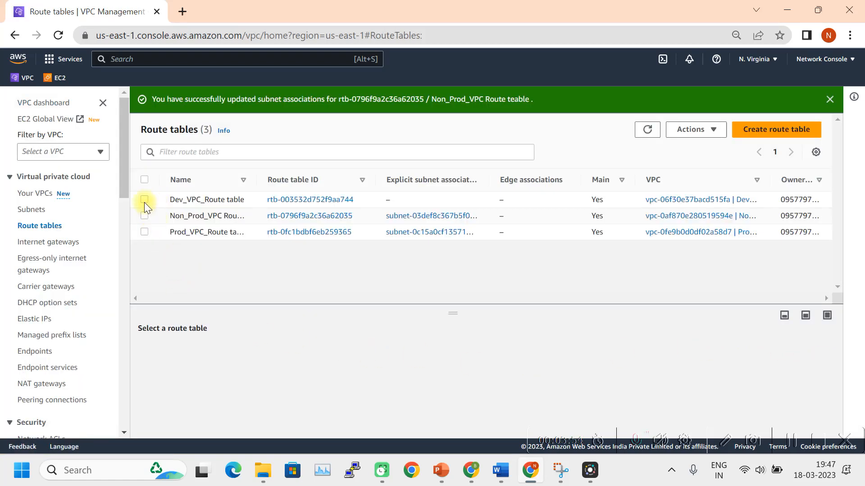
# Associate Private subner Dev_VPC with Dev_VPC_Route table, then widen the list and Name column.
pyautogui.click(144, 199)
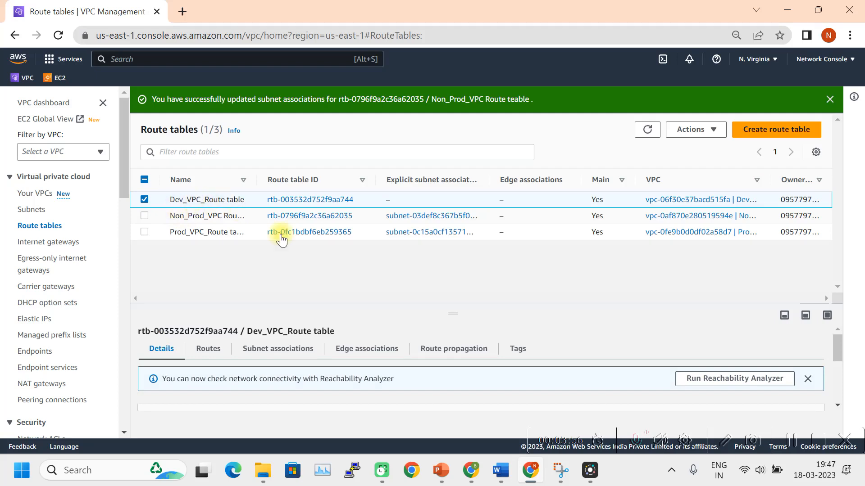
pyautogui.click(274, 354)
pyautogui.moveTo(448, 313); pyautogui.dragTo(453, 256)
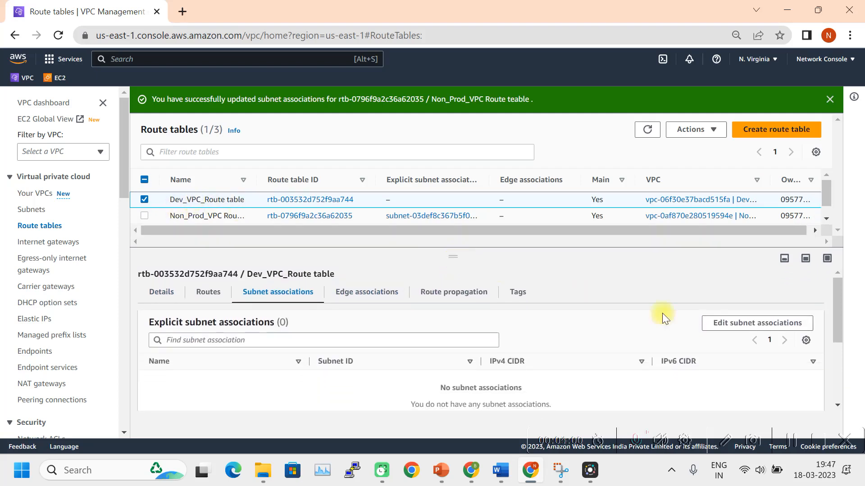
pyautogui.click(739, 324)
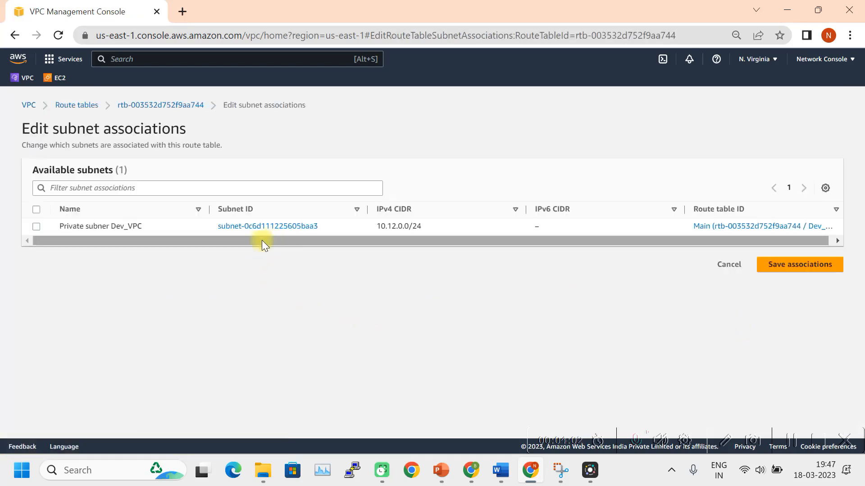
pyautogui.click(36, 227)
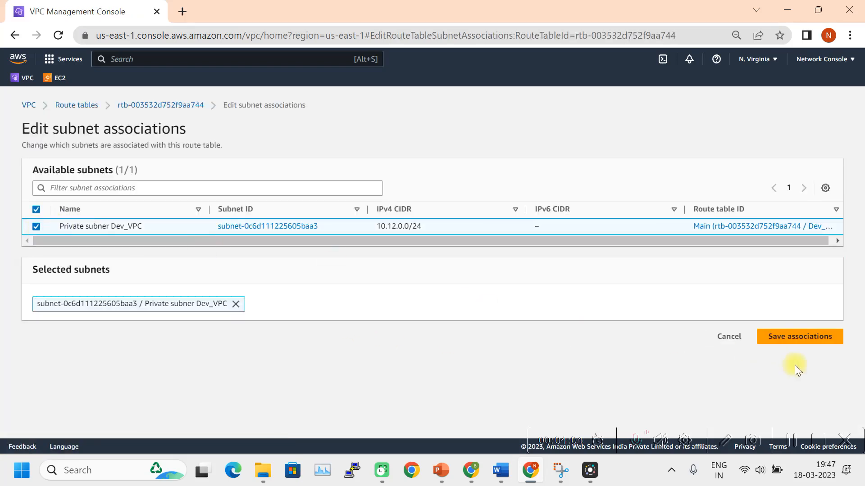
pyautogui.click(797, 341)
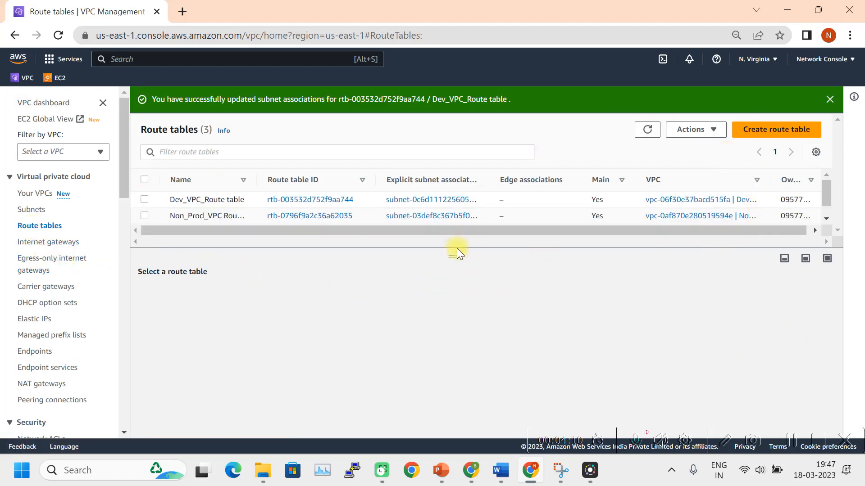
pyautogui.moveTo(449, 259); pyautogui.dragTo(448, 312)
pyautogui.moveTo(255, 178); pyautogui.dragTo(304, 170)
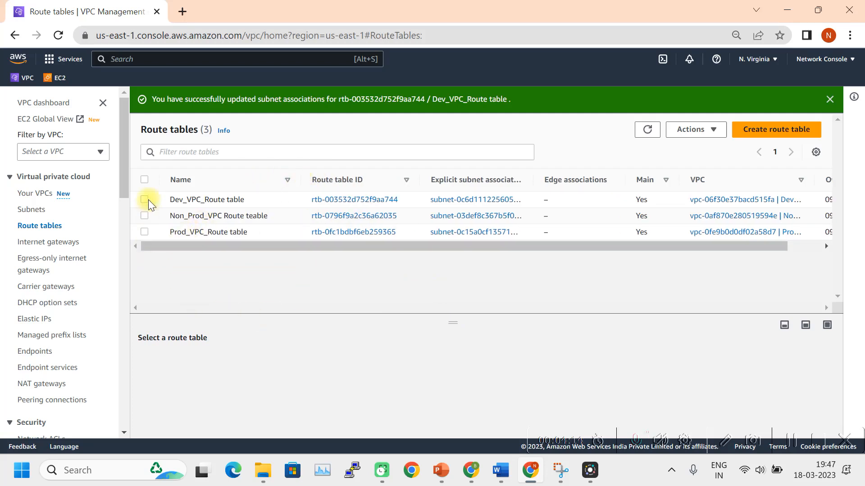
# Check Prod_VPC_Route table's routes, showing its local 10.10 route.
pyautogui.click(144, 232)
pyautogui.moveTo(457, 321); pyautogui.dragTo(481, 244)
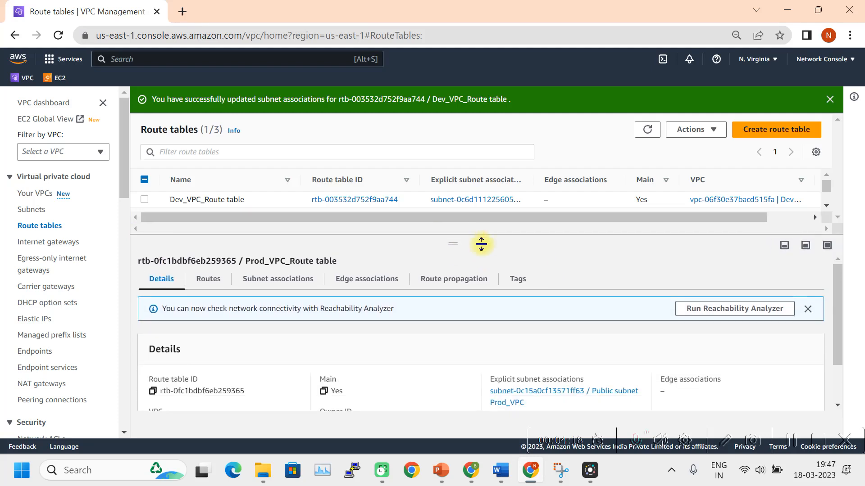
pyautogui.click(222, 282)
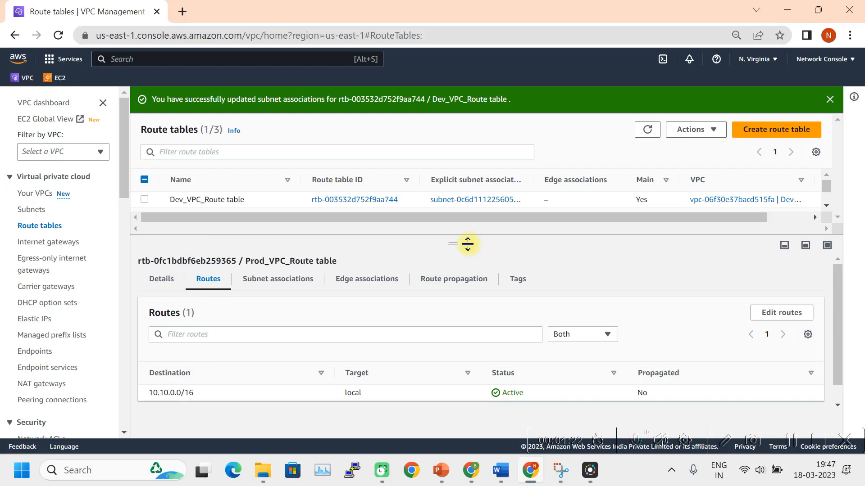
pyautogui.moveTo(467, 243); pyautogui.dragTo(476, 296)
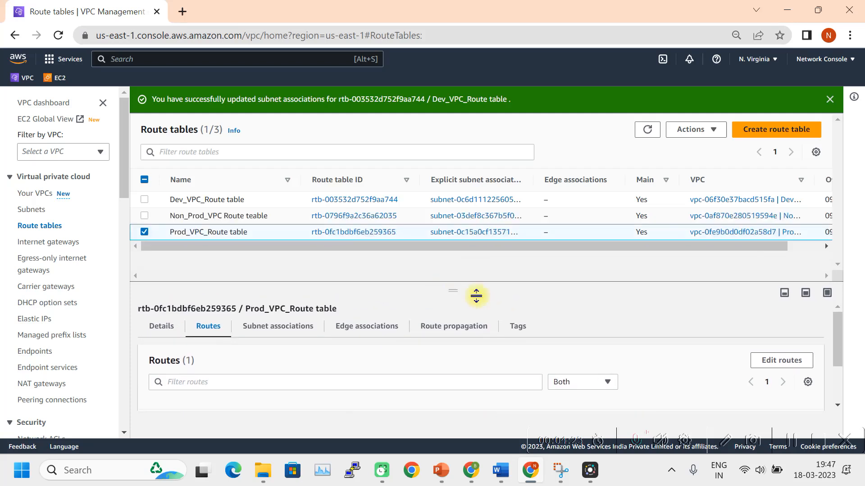
# Check Non_Prod_VPC Route teable's routes, showing its local 10.11 route.
pyautogui.click(144, 232)
pyautogui.click(143, 216)
pyautogui.scroll(-2, 345, 344)
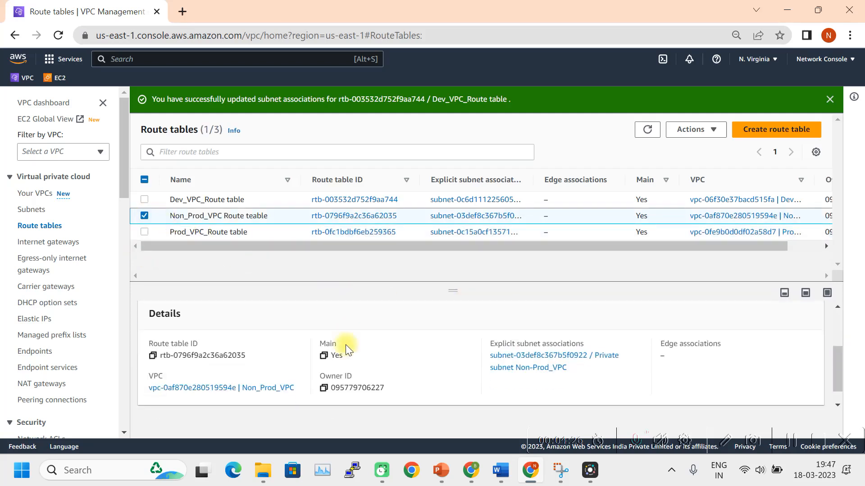
pyautogui.scroll(3, 304, 363)
pyautogui.click(219, 328)
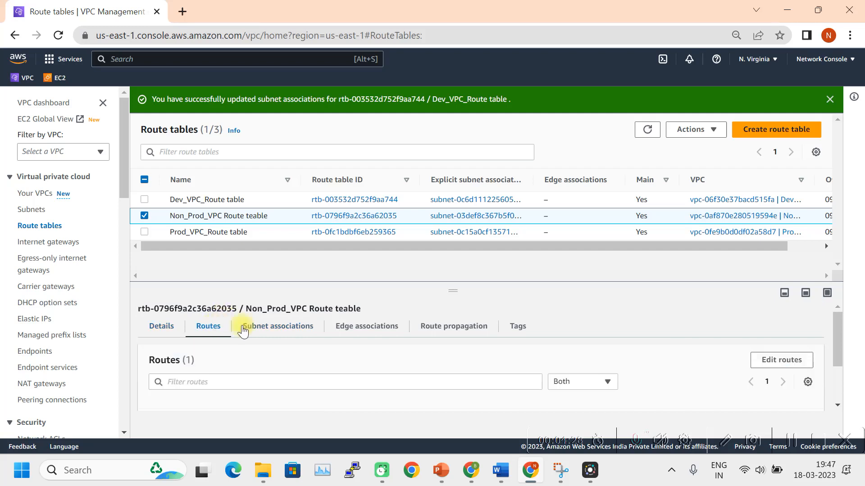
pyautogui.scroll(-2, 374, 337)
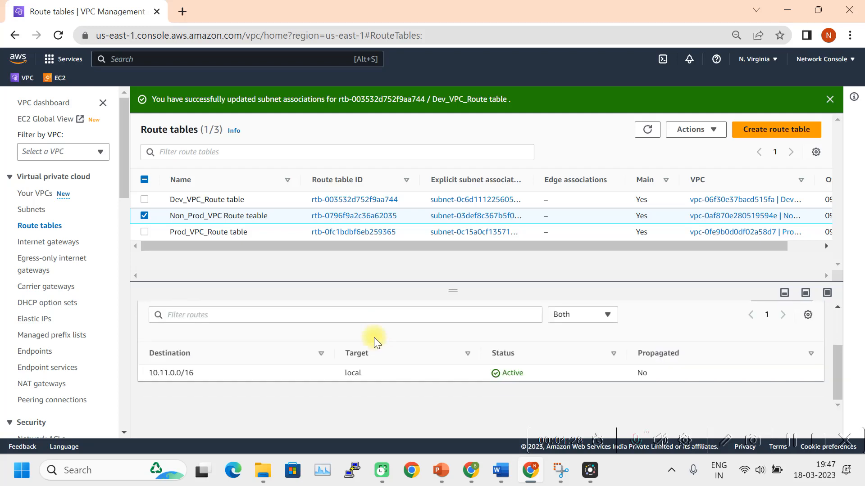
pyautogui.click(145, 216)
# Show Dev_VPC_Route table's single active local 10.12.0.0/16 route.
pyautogui.click(144, 199)
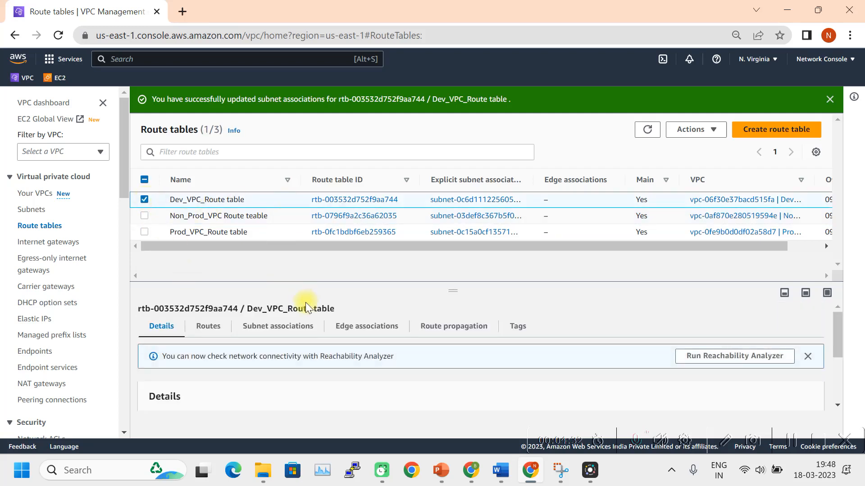
pyautogui.click(219, 327)
pyautogui.scroll(-2, 484, 324)
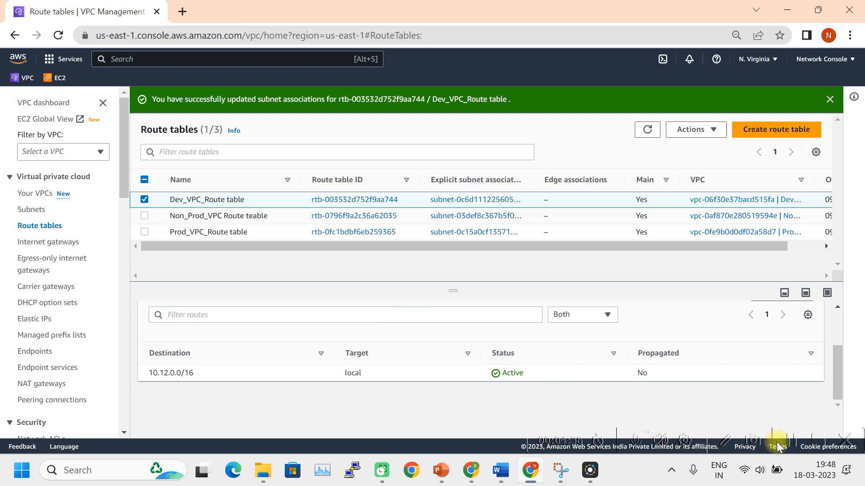
pyautogui.click(512, 477)
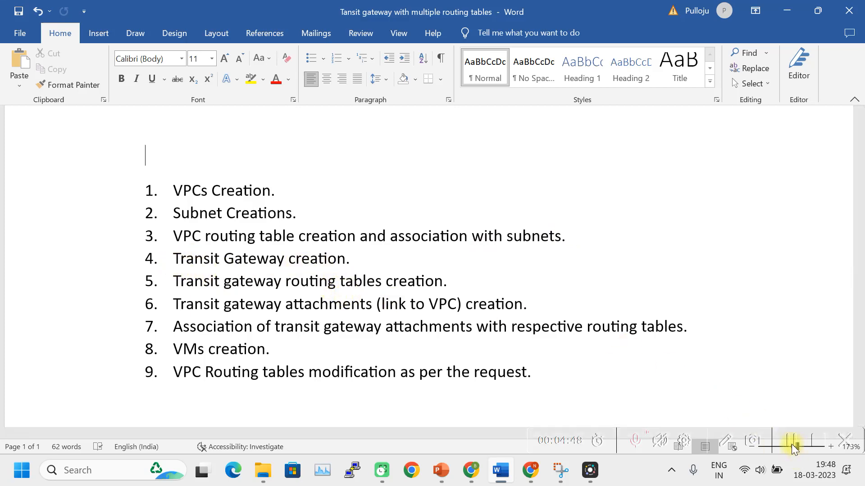
pyautogui.click(531, 470)
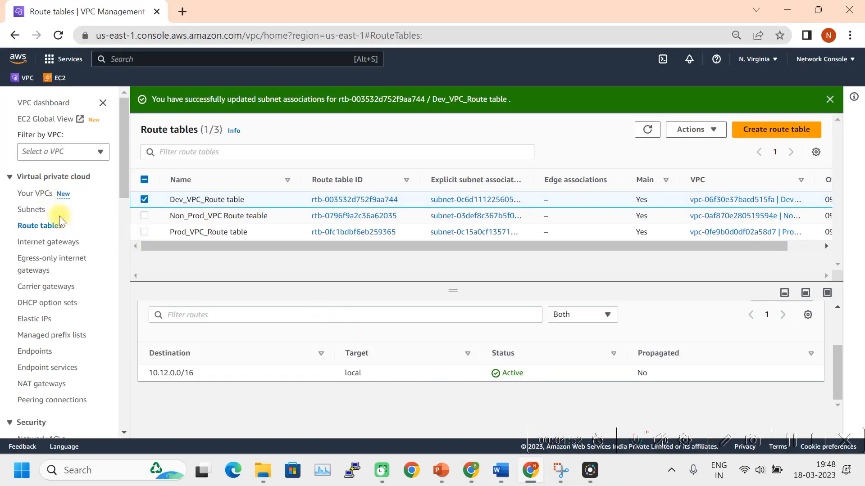
# Create transit gateway Network_Console_TGW with all default settings.
pyautogui.scroll(-5, 45, 185)
pyautogui.scroll(-12, 33, 155)
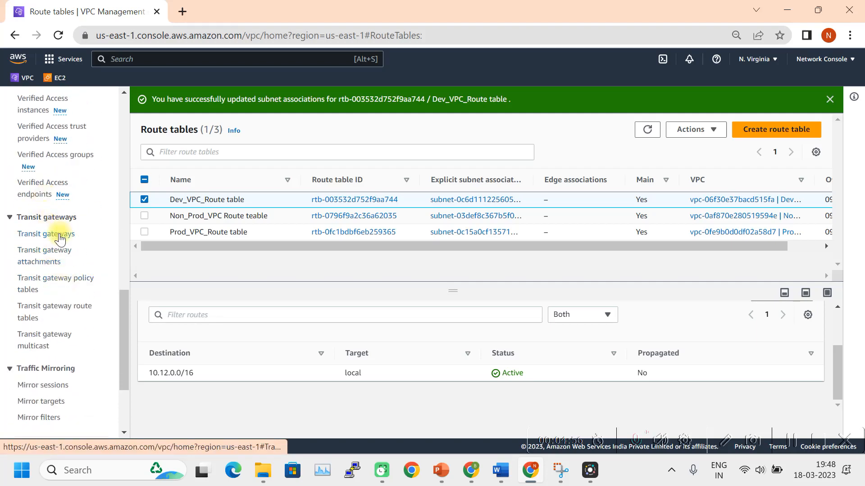
pyautogui.click(60, 235)
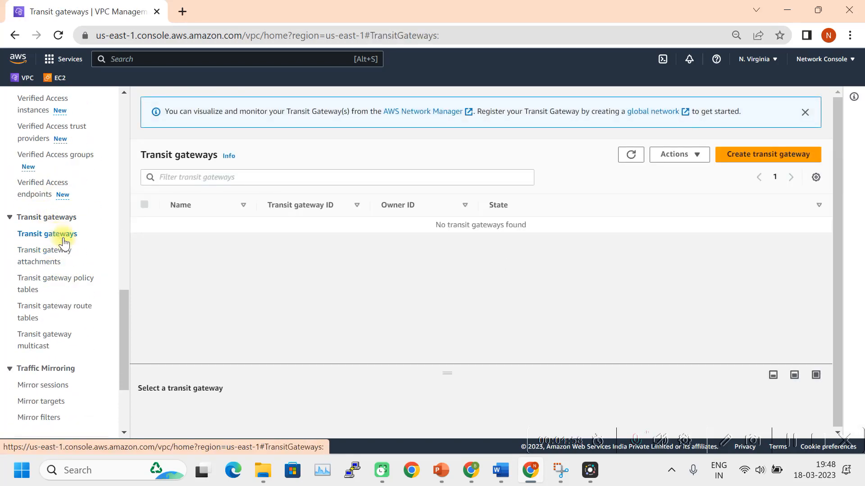
pyautogui.click(752, 163)
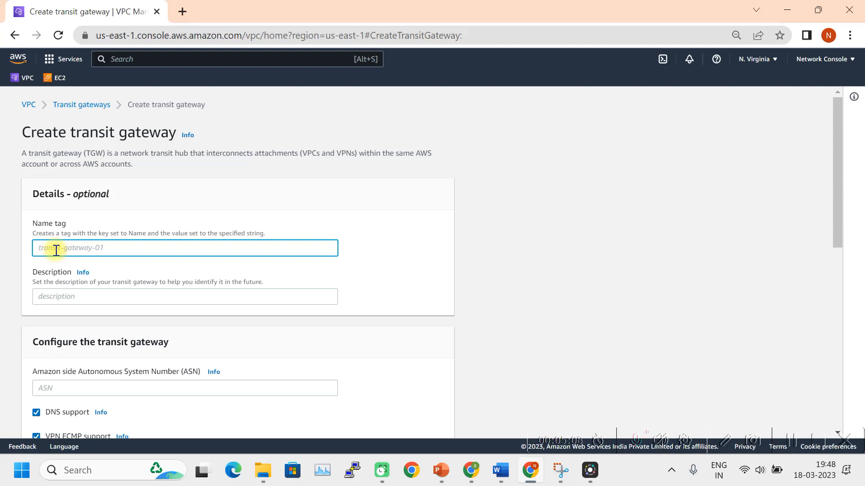
pyautogui.write('Net')
pyautogui.scroll(-3, 102, 295)
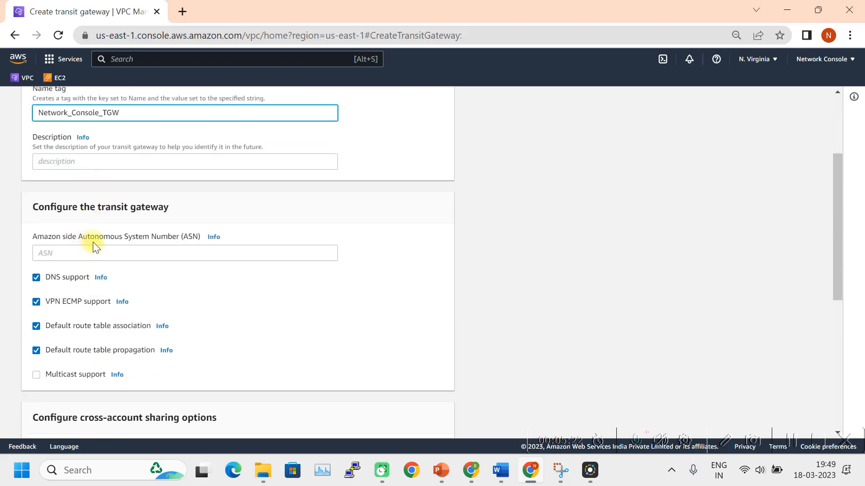
pyautogui.scroll(-5, 104, 243)
pyautogui.scroll(-2, 91, 195)
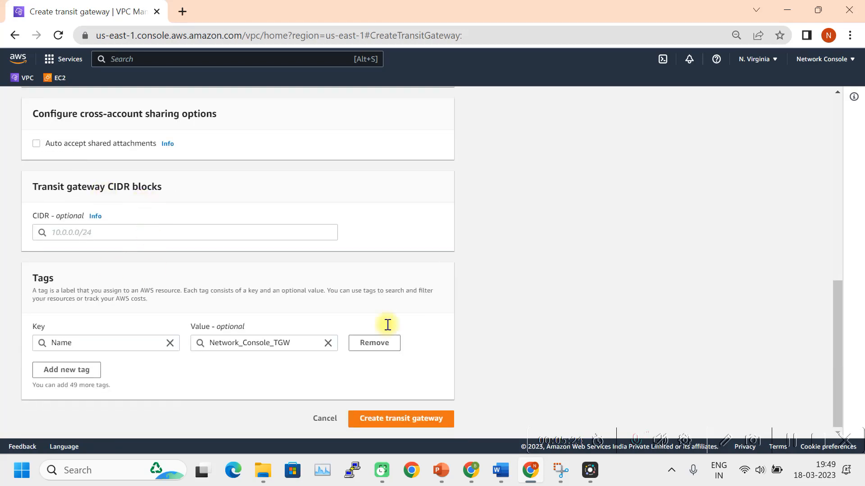
pyautogui.click(396, 423)
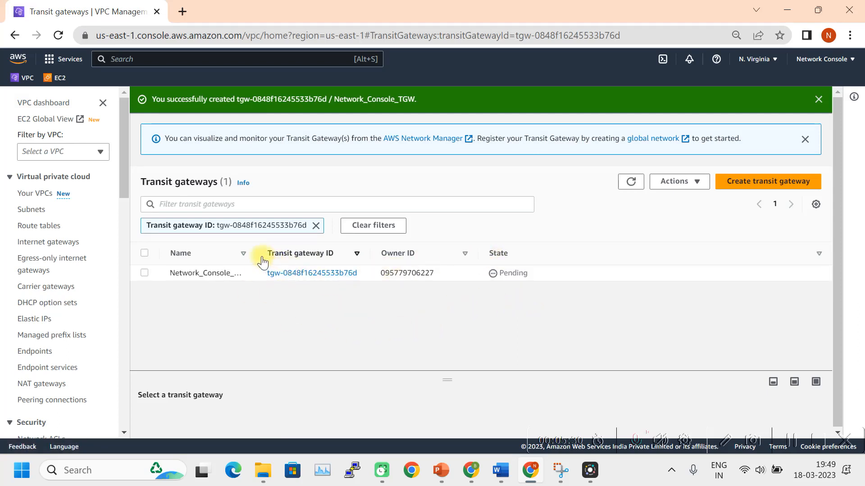
# Widen the Name and Owner ID columns and refresh until Network_Console_TGW shows Available.
pyautogui.moveTo(261, 253); pyautogui.dragTo(280, 253)
pyautogui.moveTo(500, 255); pyautogui.dragTo(515, 254)
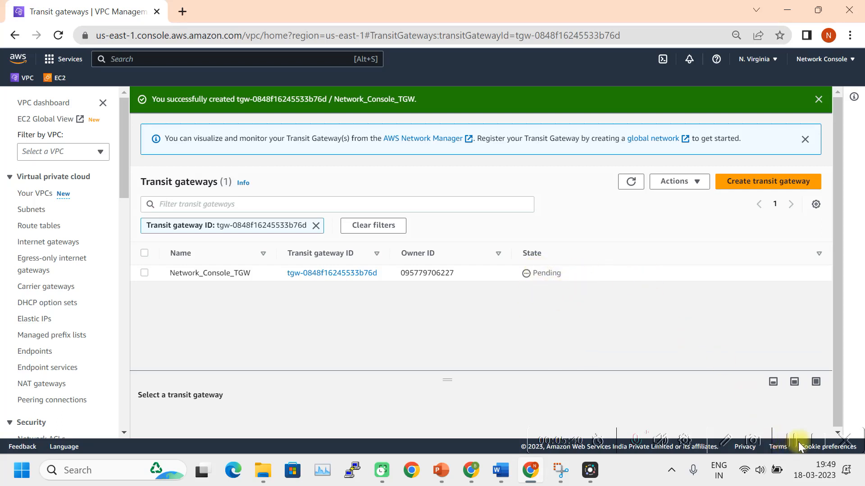
pyautogui.click(633, 185)
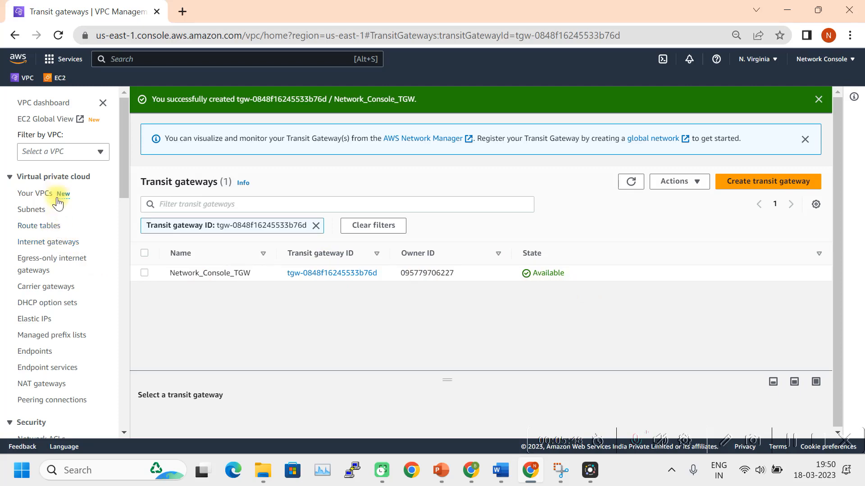
pyautogui.scroll(-15, 83, 333)
pyautogui.scroll(3, 67, 318)
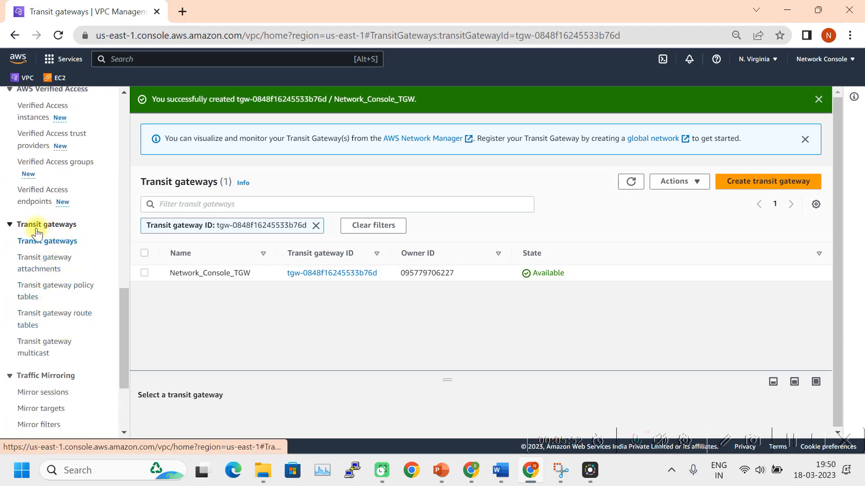
# Create transit gateway route table 'Route table - A' on Network_Console_TGW.
pyautogui.click(62, 320)
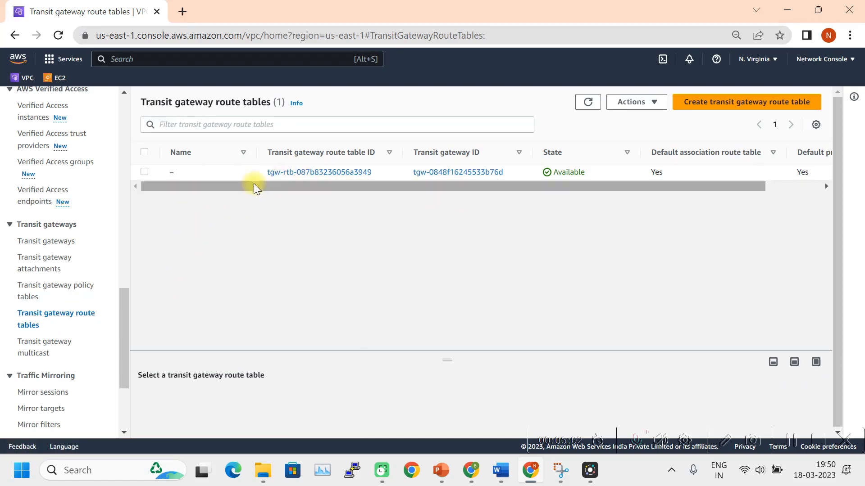
pyautogui.click(740, 106)
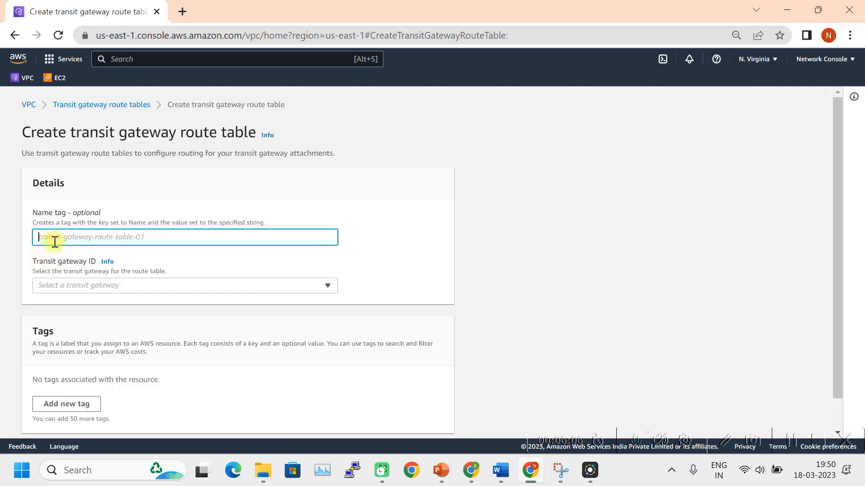
pyautogui.write('Rotue')
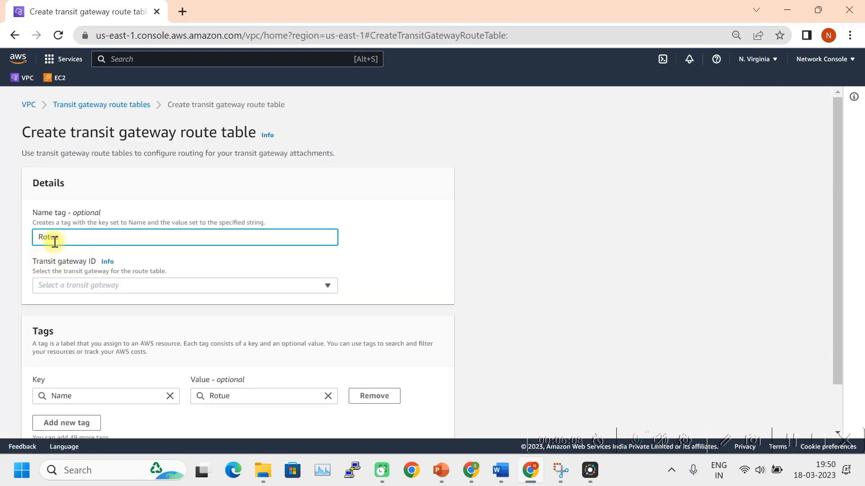
pyautogui.press('BackSpace')
pyautogui.press('BackSpace')
pyautogui.press('BackSpace')
pyautogui.write('ute tabl')
pyautogui.click(195, 287)
pyautogui.click(198, 319)
pyautogui.scroll(-1, 217, 309)
pyautogui.scroll(-1, 217, 309)
pyautogui.click(351, 421)
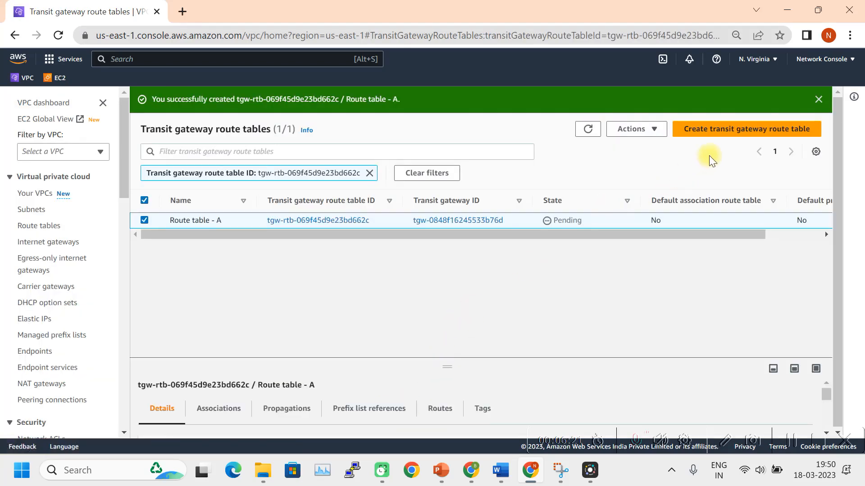
# Create transit gateway route table 'Route table - B' on Network_Console_TGW.
pyautogui.click(710, 131)
pyautogui.write('R')
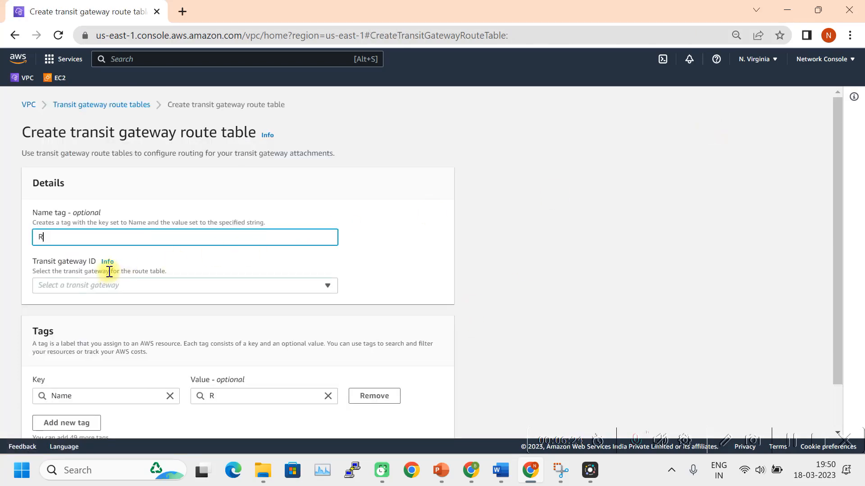
pyautogui.write('oute tabl')
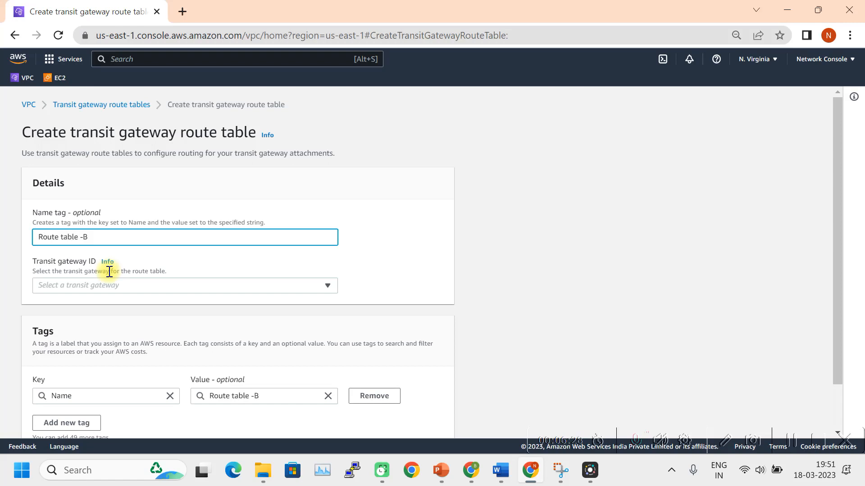
pyautogui.write('e - B')
pyautogui.click(84, 237)
pyautogui.scroll(-1, 148, 355)
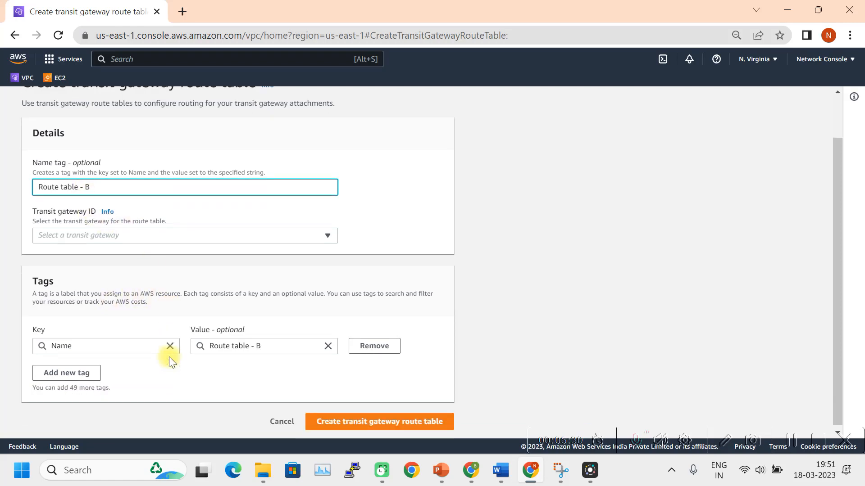
pyautogui.click(231, 233)
pyautogui.click(213, 266)
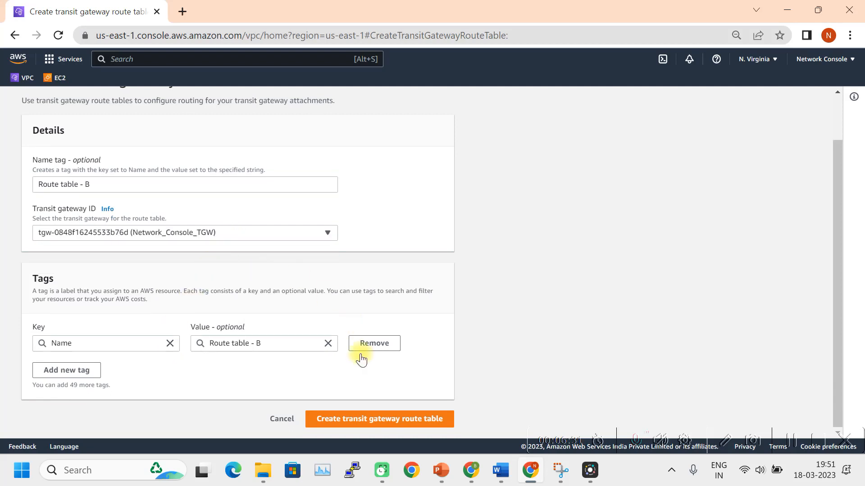
pyautogui.click(348, 419)
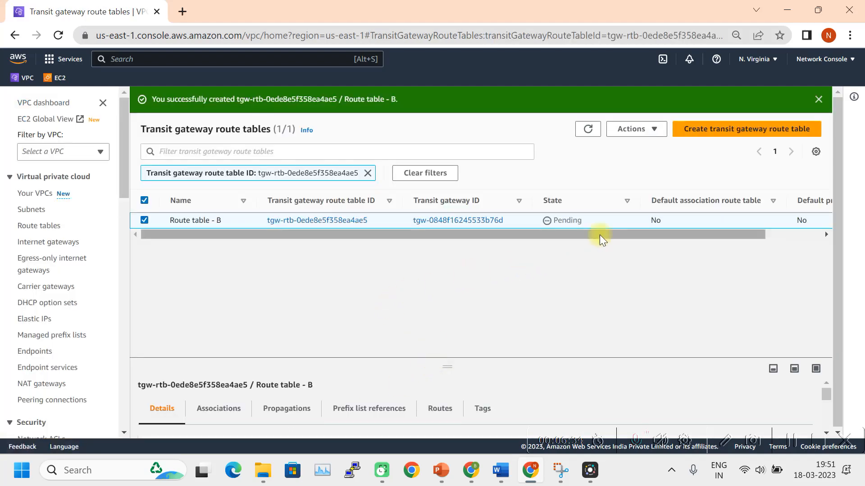
# Create 'Route table - C' on Network_Console_TGW (tgw-0848f16245533b76d), then clear the filter.
pyautogui.click(705, 135)
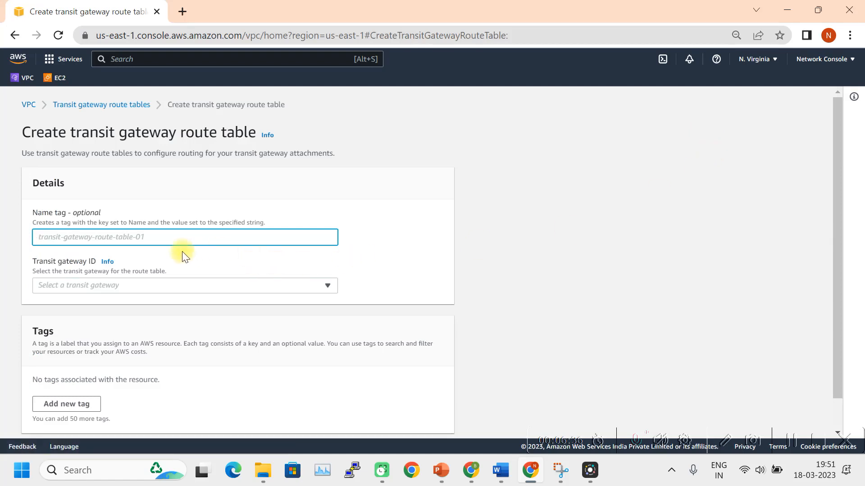
pyautogui.write('Route table -')
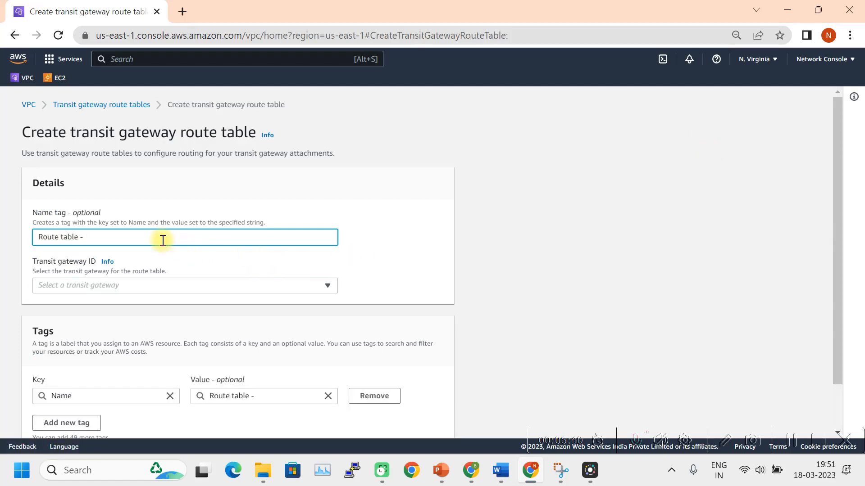
pyautogui.write(' C')
pyautogui.click(148, 287)
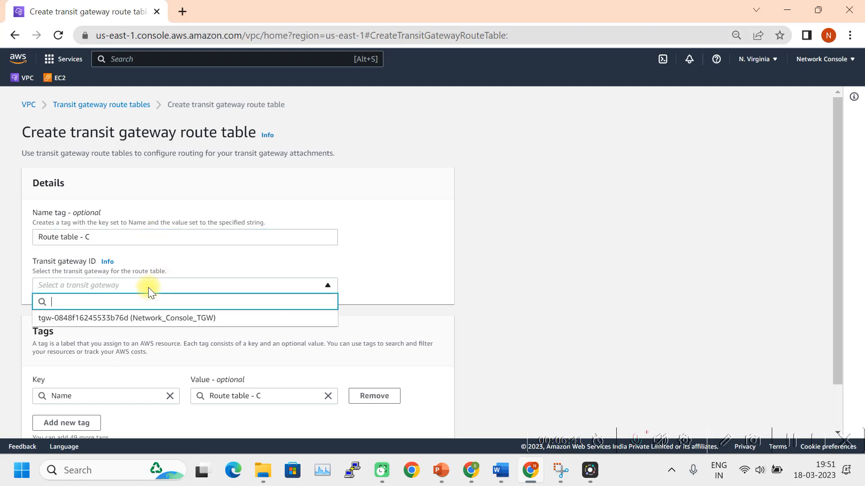
pyautogui.click(155, 317)
pyautogui.scroll(-2, 293, 325)
pyautogui.click(392, 420)
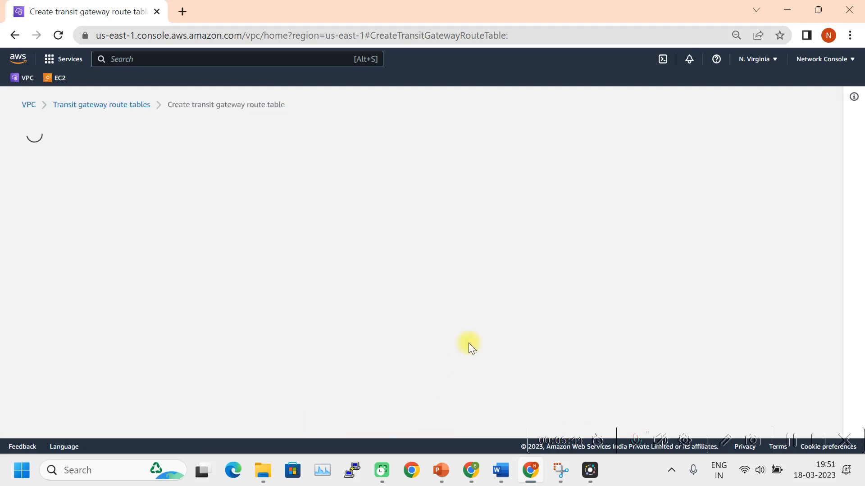
pyautogui.click(412, 175)
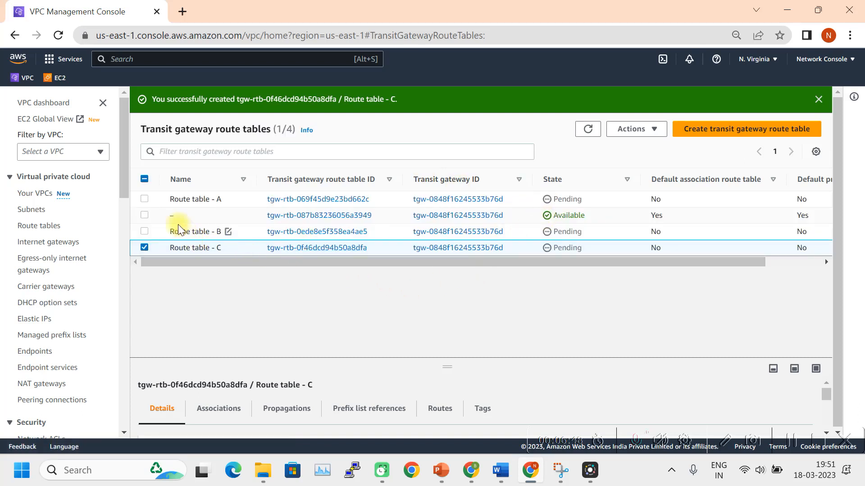
# Select the unnamed default route table and sort the list by Name descending.
pyautogui.click(145, 215)
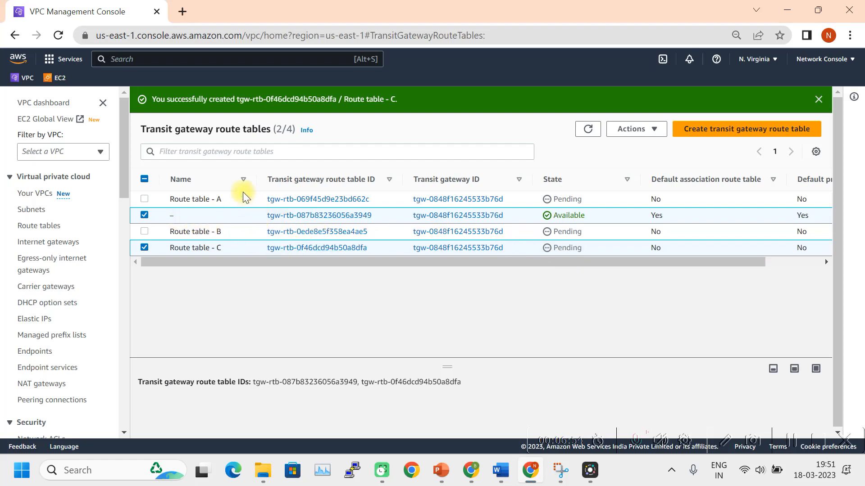
pyautogui.click(242, 180)
pyautogui.click(242, 179)
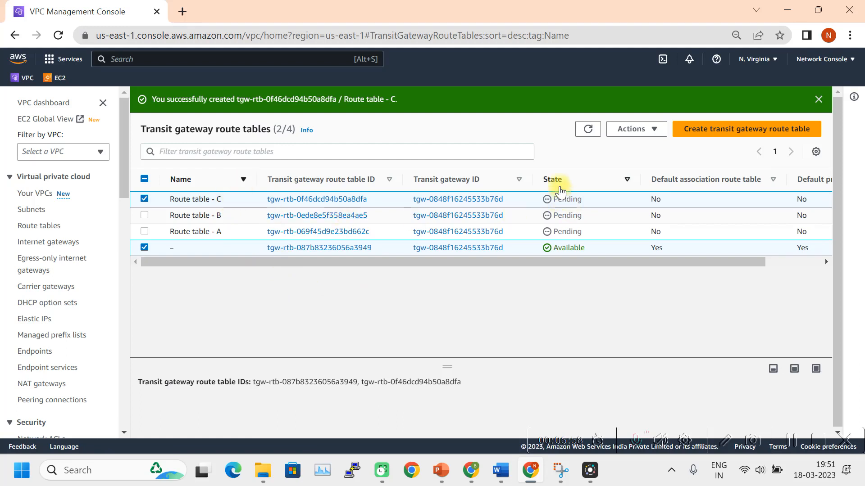
pyautogui.moveTo(553, 260); pyautogui.dragTo(510, 270)
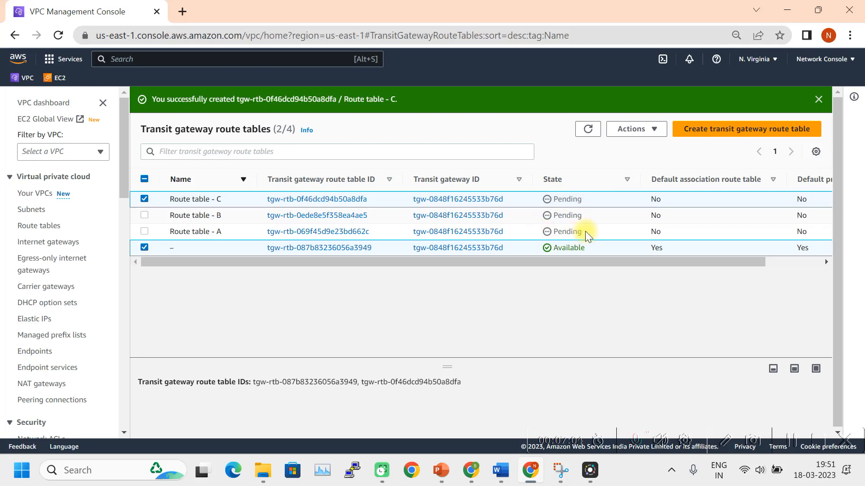
pyautogui.click(791, 443)
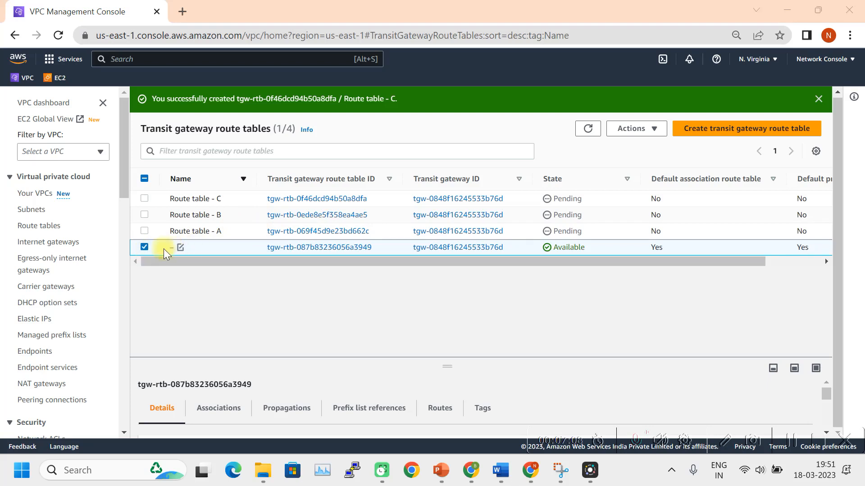
# Try deleting the unnamed default transit gateway route table, confirming with 'delete'.
pyautogui.click(654, 133)
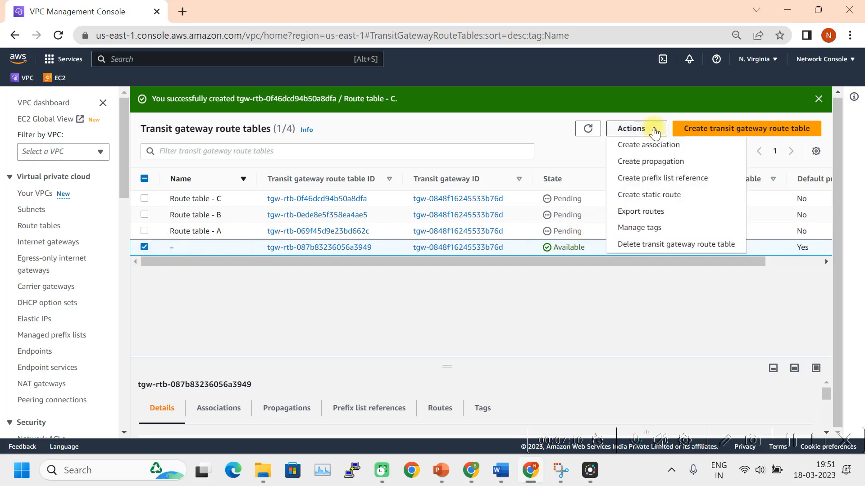
pyautogui.click(671, 246)
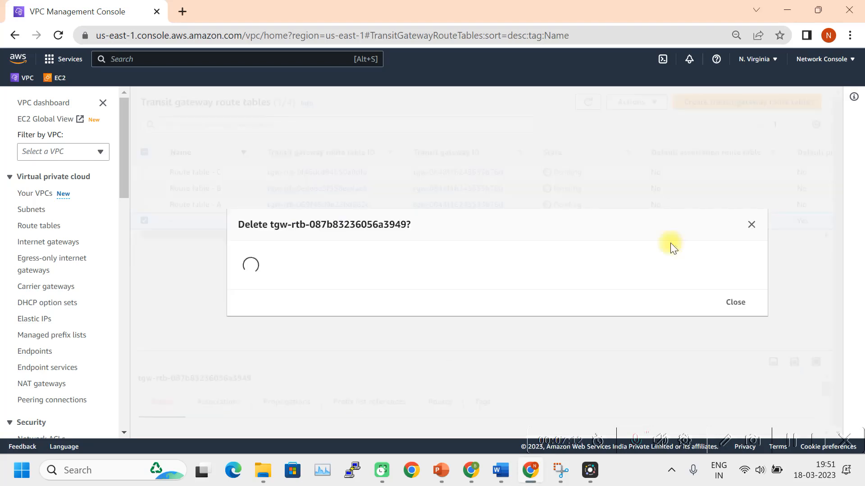
pyautogui.write('del')
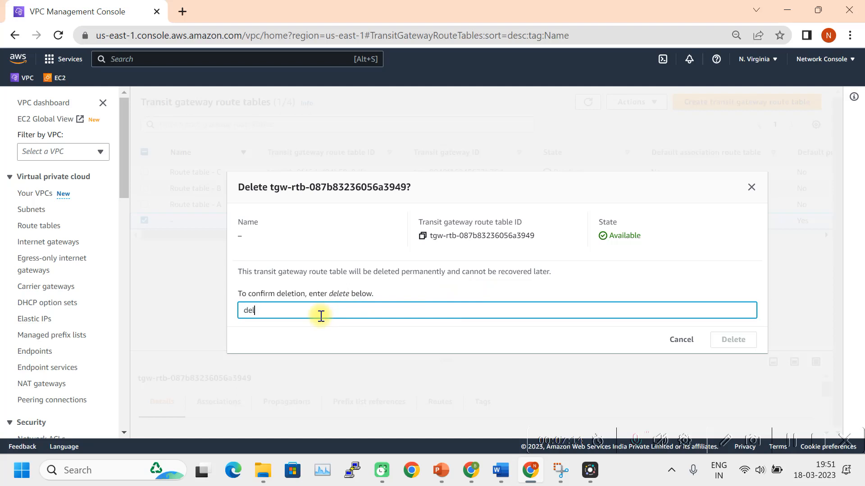
pyautogui.write('ete')
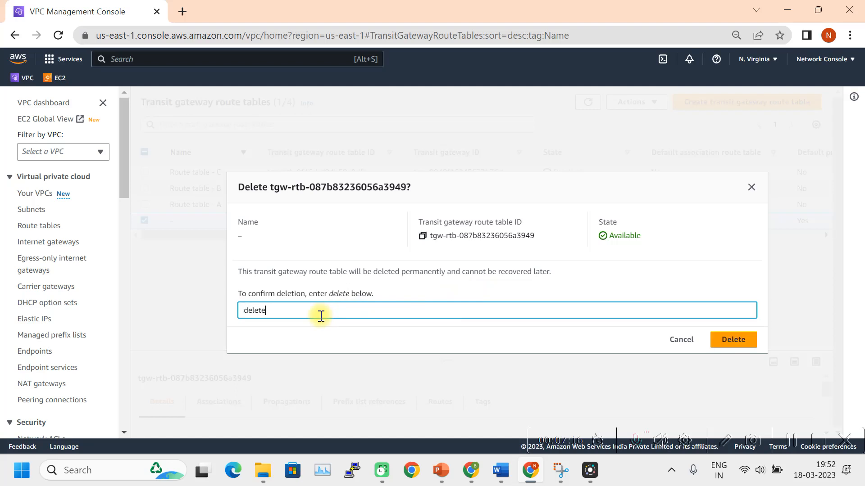
pyautogui.press('Return')
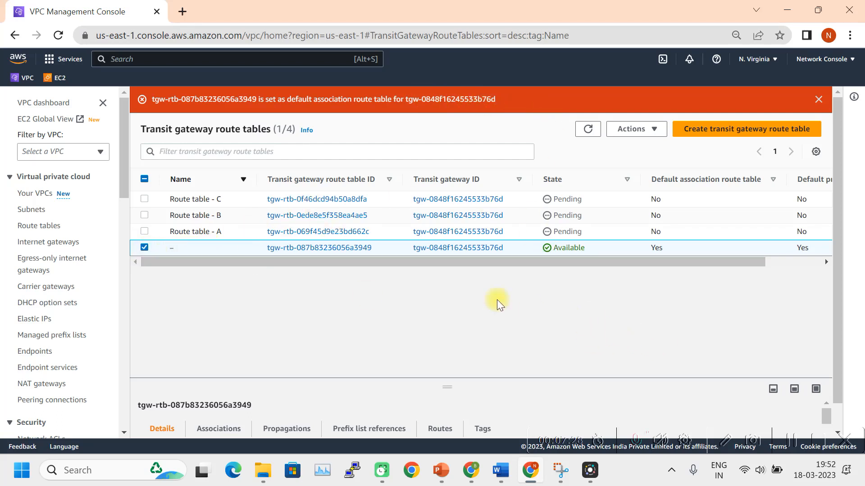
# Deselect the route table, narrow the Name column, and go to Transit gateway attachments.
pyautogui.click(144, 248)
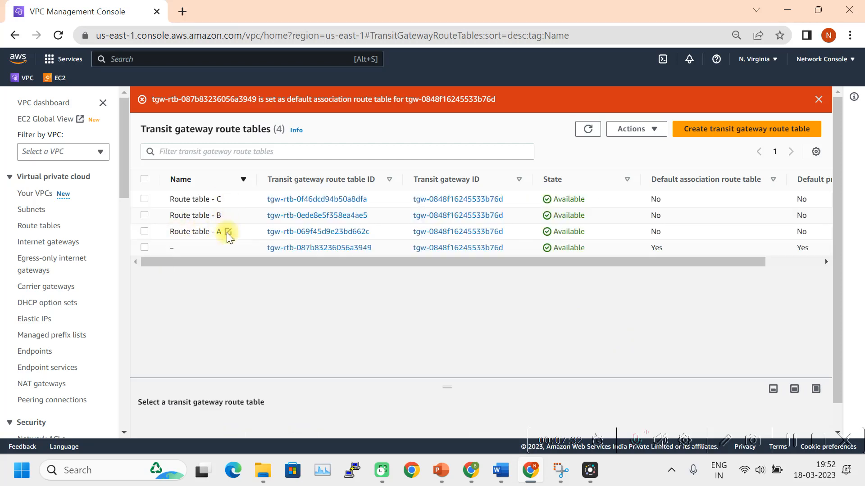
pyautogui.moveTo(256, 179); pyautogui.dragTo(244, 179)
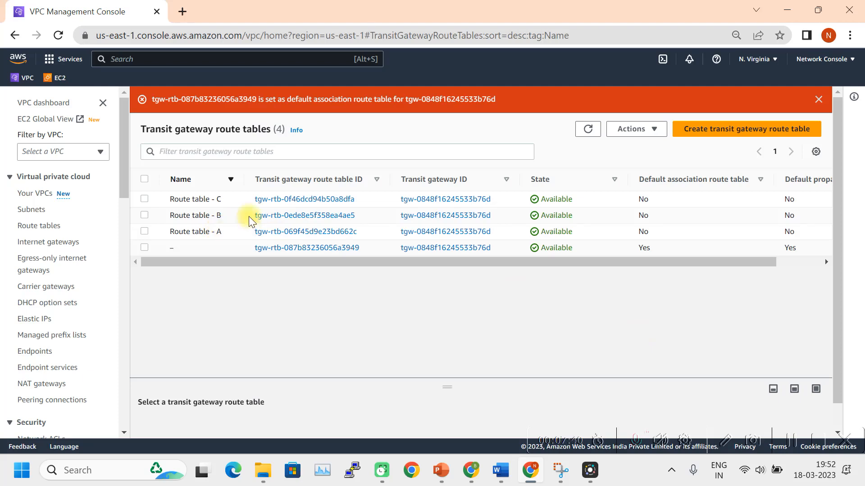
pyautogui.scroll(-2, 82, 245)
pyautogui.scroll(-5, 82, 243)
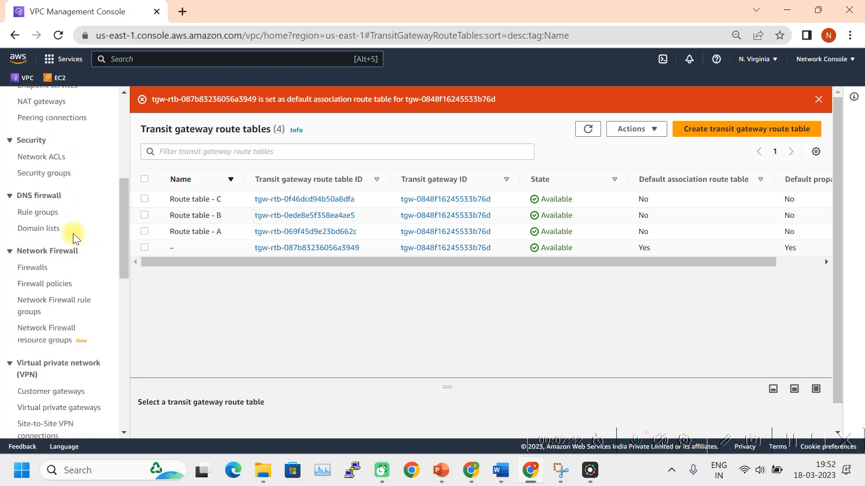
pyautogui.scroll(-6, 73, 233)
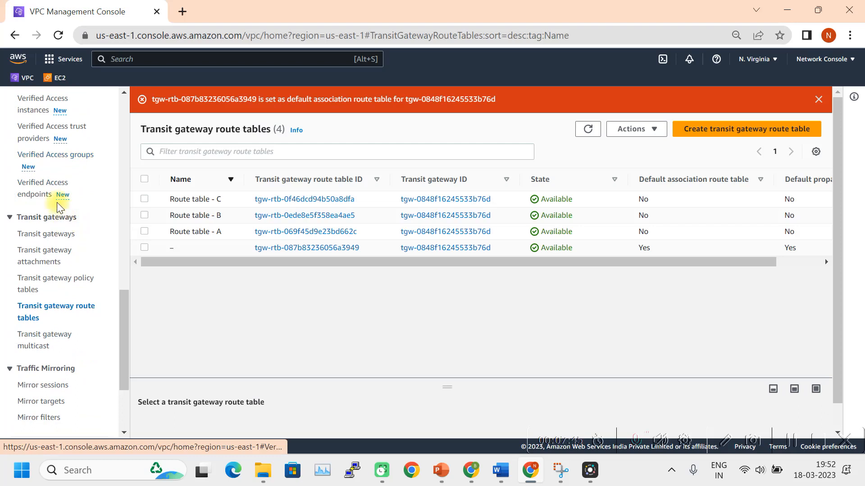
pyautogui.click(45, 260)
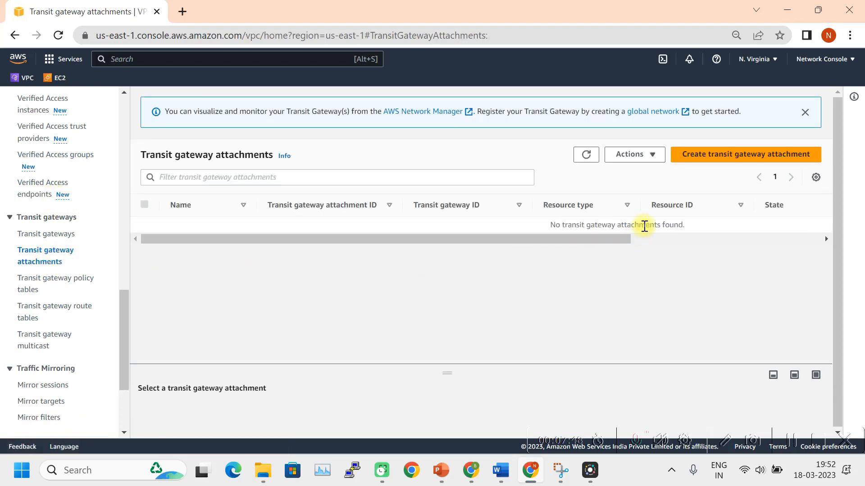
# Start a new transit gateway attachment named 'Prod VPC - Atttachment'.
pyautogui.click(726, 155)
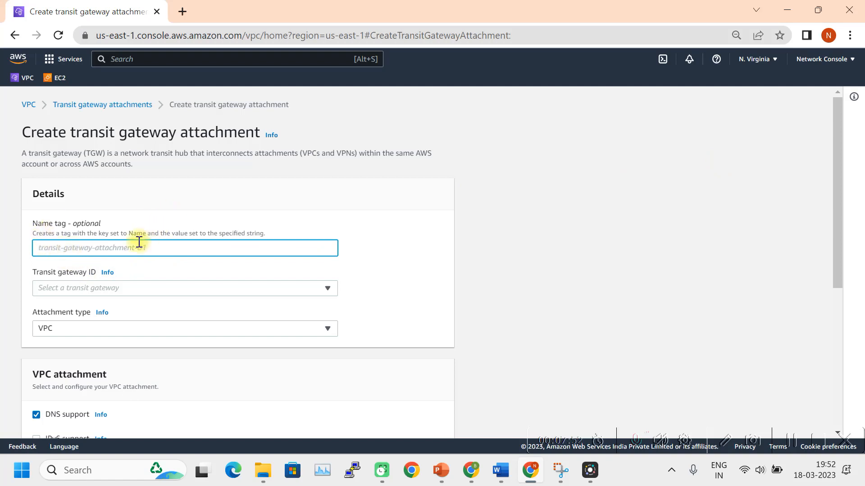
pyautogui.click(83, 250)
pyautogui.write('PR')
pyautogui.press('BackSpace')
pyautogui.press('BackSpace')
pyautogui.write('pr')
pyautogui.press('BackSpace')
pyautogui.press('BackSpace')
pyautogui.write('Prod VPC -')
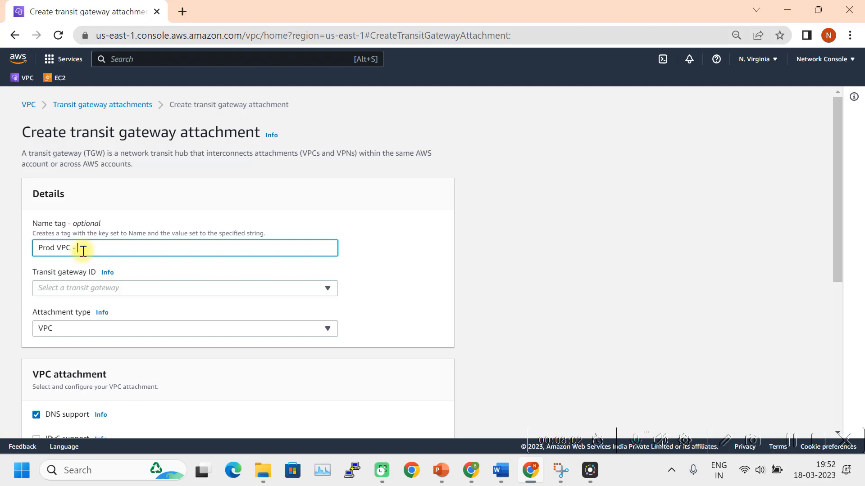
pyautogui.press('BackSpace')
pyautogui.press('BackSpace')
pyautogui.press('BackSpace')
pyautogui.write('achmetn')
# Attach Prod_VPC to Network_Console_TGW as a VPC-type attachment and create it.
pyautogui.click(168, 289)
pyautogui.click(159, 328)
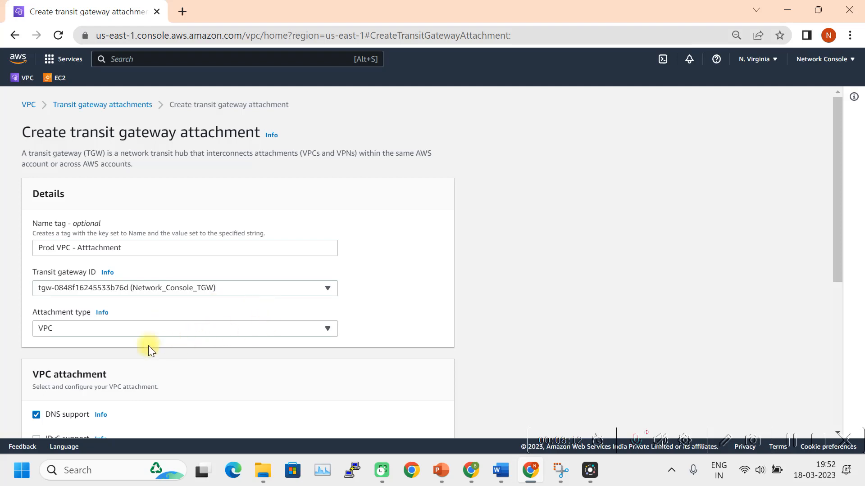
pyautogui.scroll(-2, 54, 318)
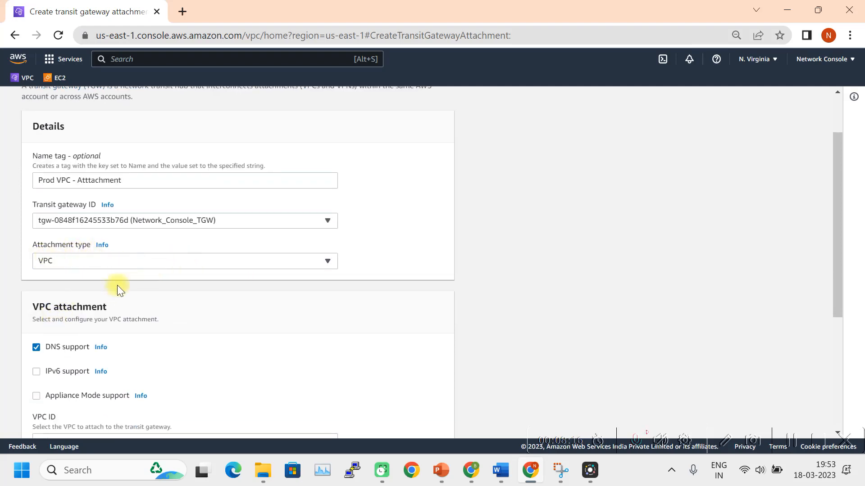
pyautogui.click(280, 260)
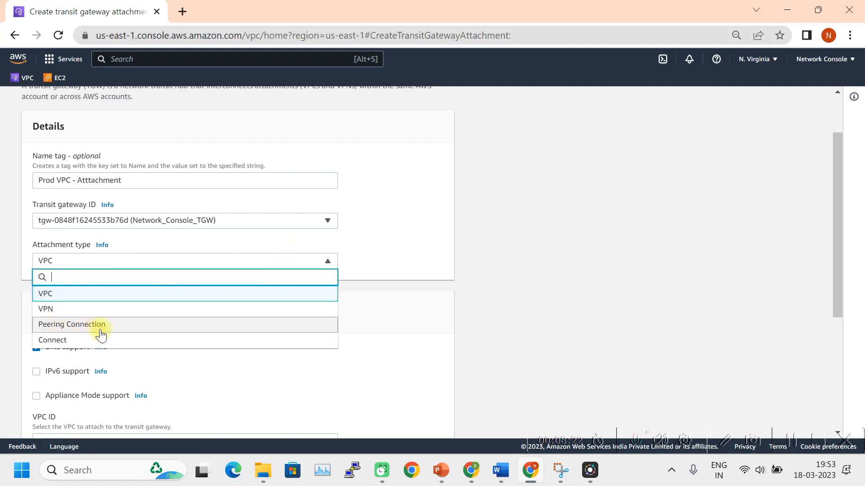
pyautogui.click(50, 293)
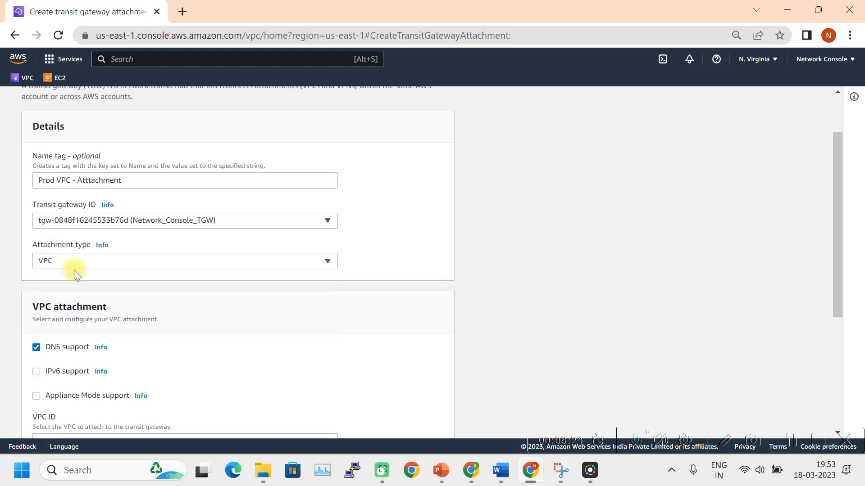
pyautogui.scroll(-3, 174, 295)
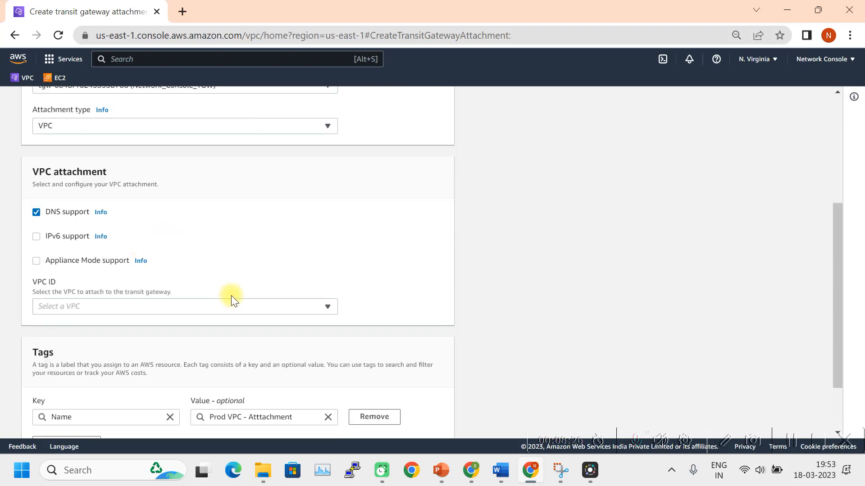
pyautogui.click(267, 306)
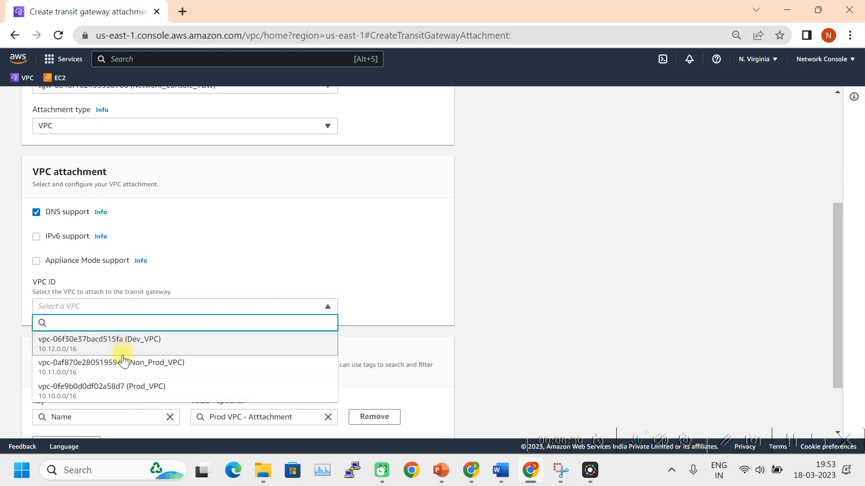
pyautogui.click(123, 390)
pyautogui.scroll(-3, 216, 337)
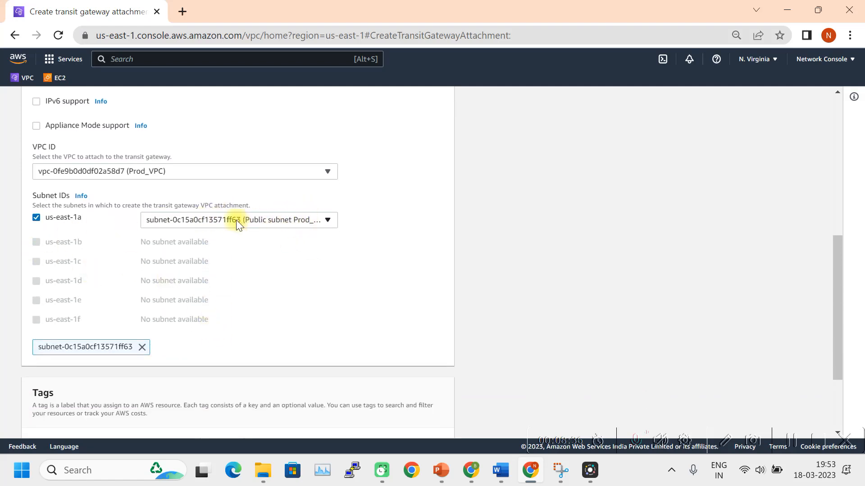
pyautogui.scroll(-2, 333, 229)
pyautogui.scroll(1, 262, 188)
pyautogui.scroll(-2, 262, 189)
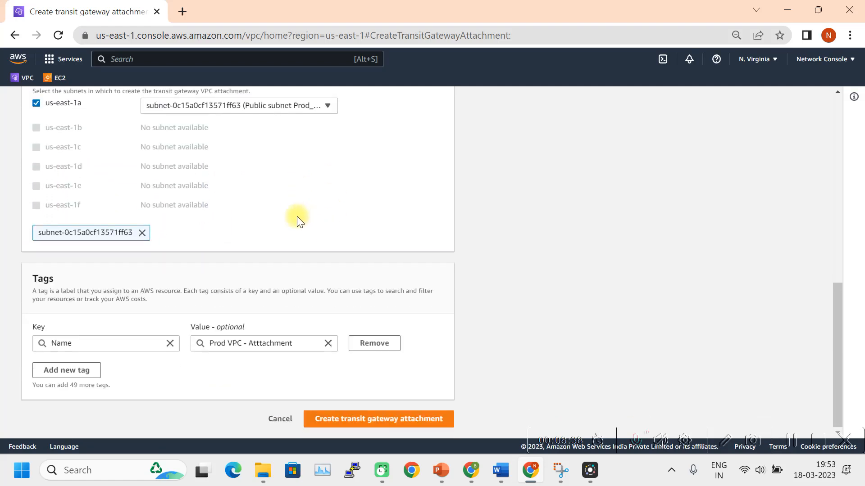
pyautogui.click(380, 426)
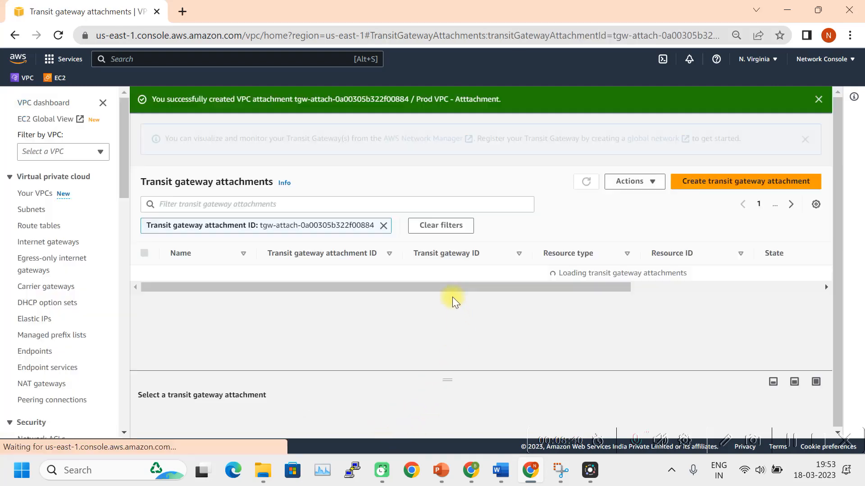
# Start another attachment named 'Non_Prod Attachment'.
pyautogui.click(724, 181)
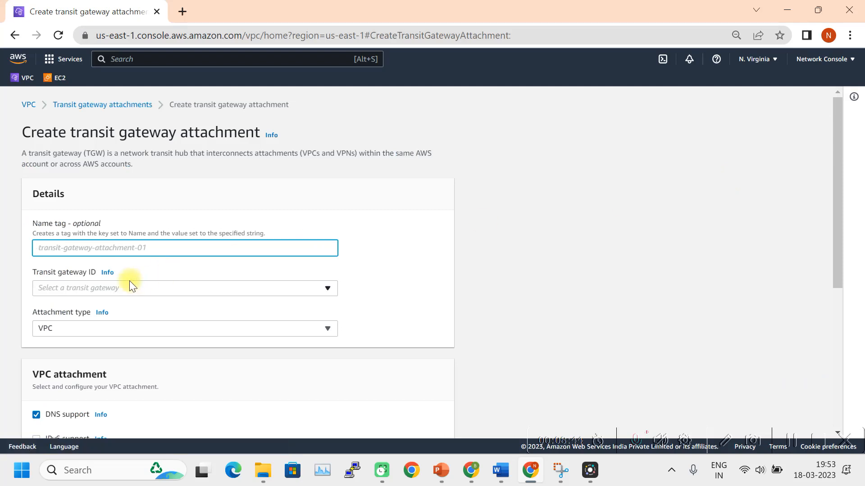
pyautogui.write('Non')
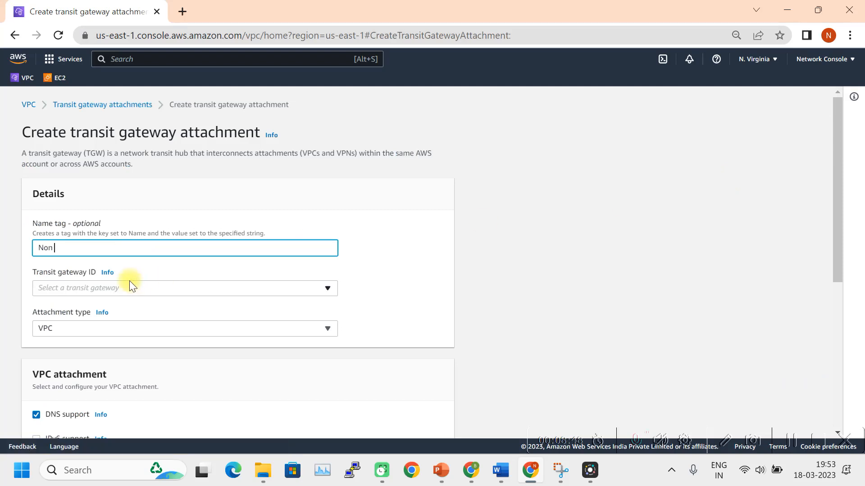
pyautogui.write('_Prod Attachmemt')
pyautogui.press('BackSpace')
pyautogui.press('BackSpace')
pyautogui.write('nt')
# Link Non_Prod_VPC to Network_Console_TGW and create the attachment.
pyautogui.click(121, 287)
pyautogui.click(139, 332)
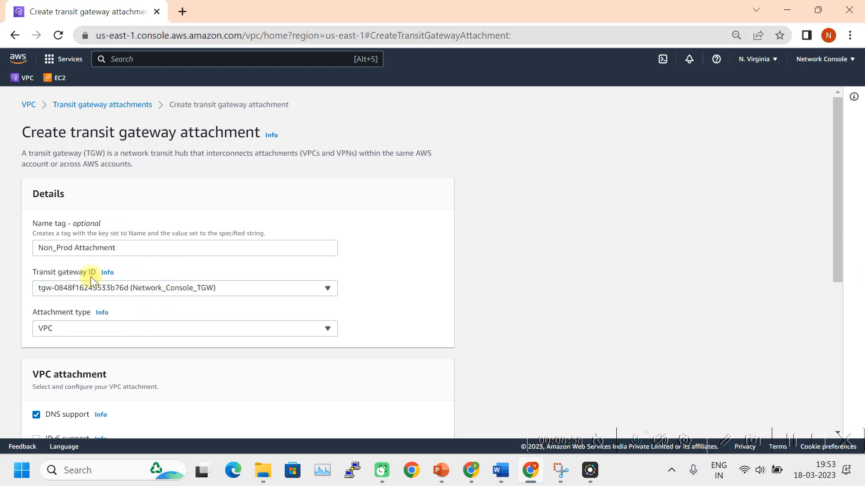
pyautogui.scroll(-6, 96, 333)
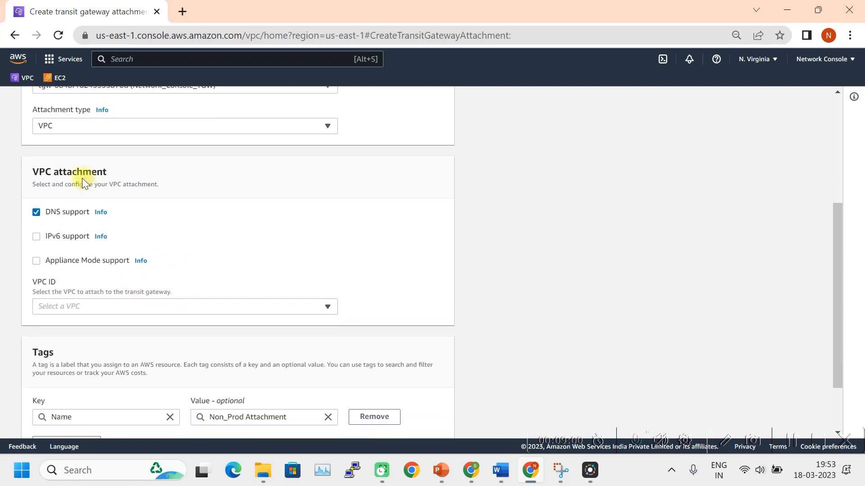
pyautogui.click(144, 231)
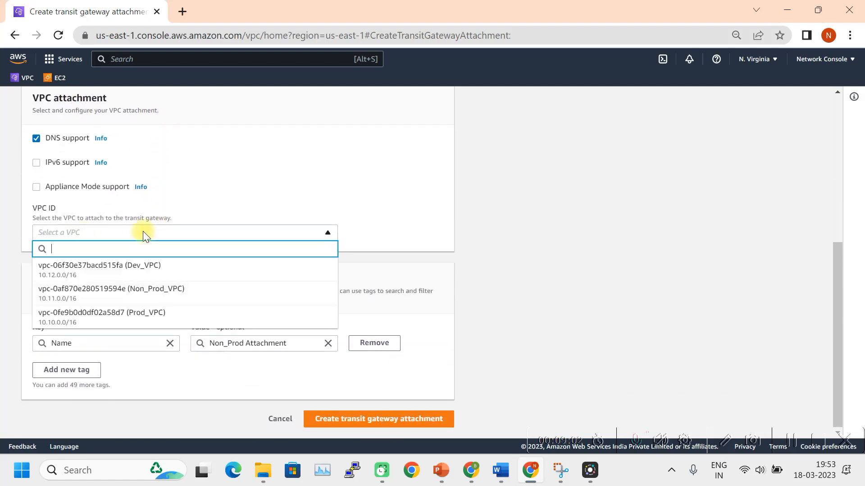
pyautogui.click(128, 299)
pyautogui.scroll(-4, 156, 267)
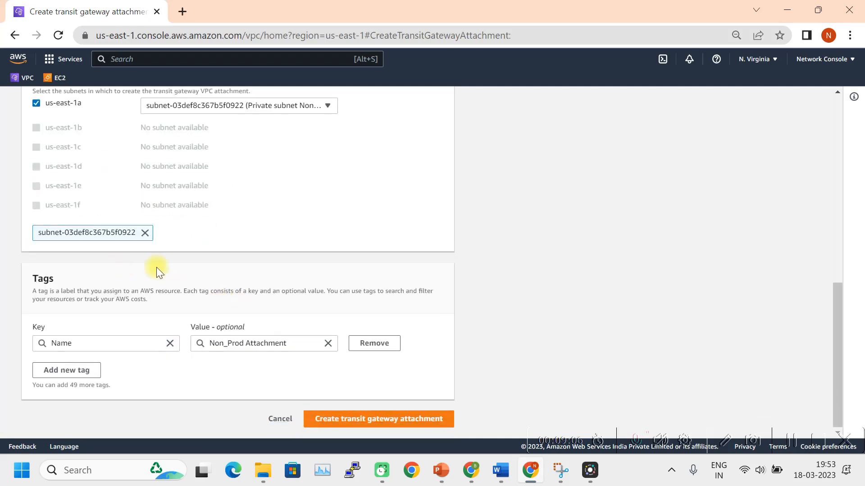
pyautogui.scroll(1, 267, 331)
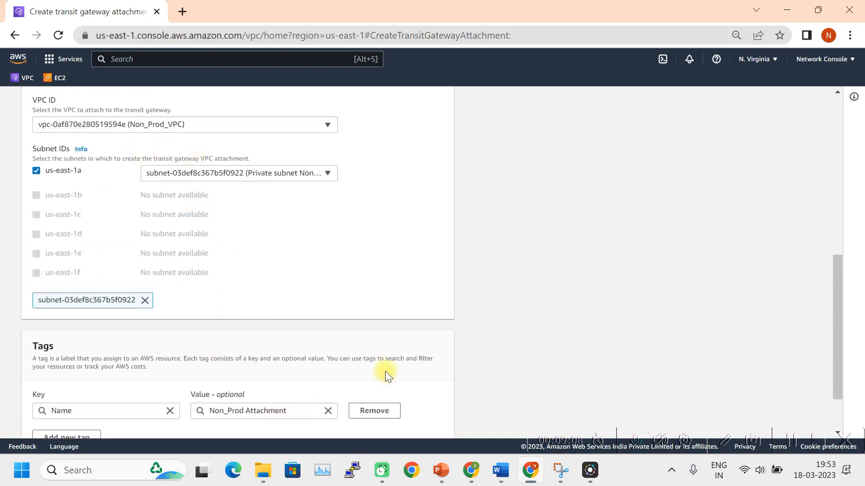
pyautogui.scroll(-1, 387, 376)
pyautogui.click(368, 419)
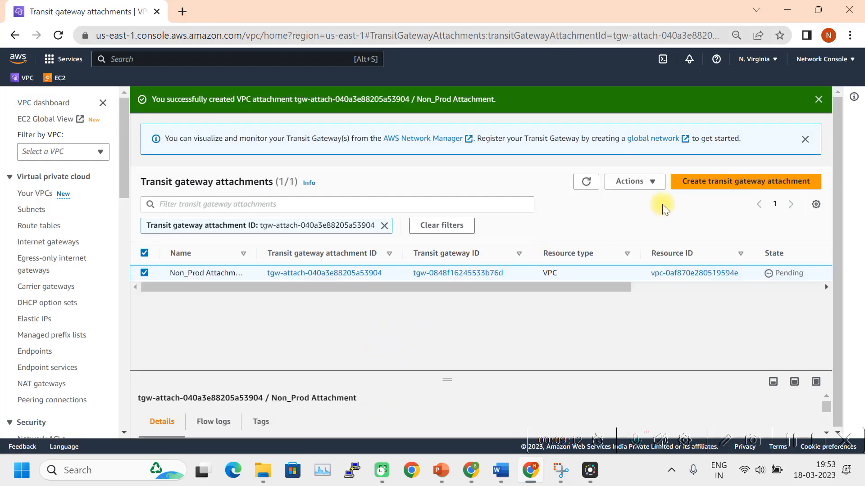
pyautogui.click(714, 188)
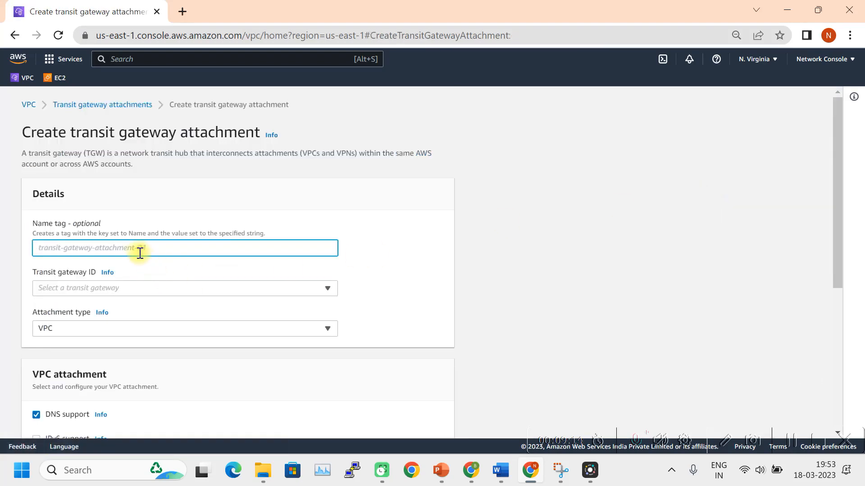
# Create 'Dev Attachment' linking Dev_VPC to the Network_Console_TGW transit gateway.
pyautogui.write('Dev Attachme')
pyautogui.press('BackSpace')
pyautogui.write('met')
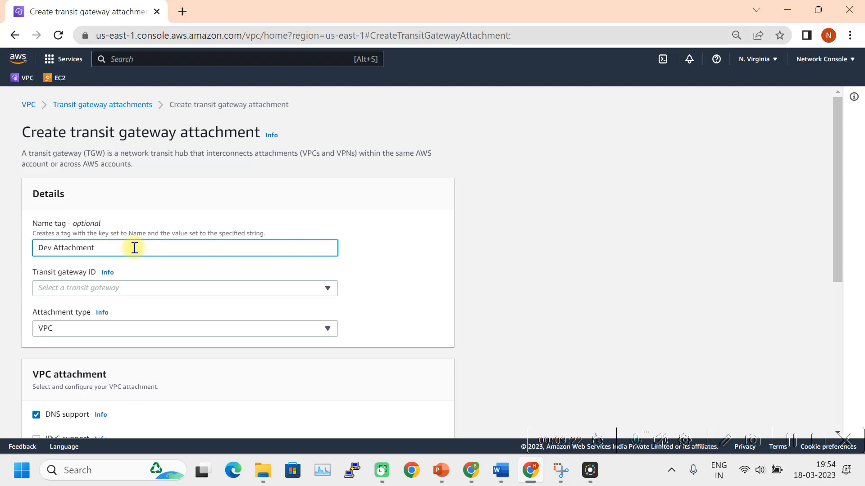
pyautogui.click(135, 288)
pyautogui.click(152, 320)
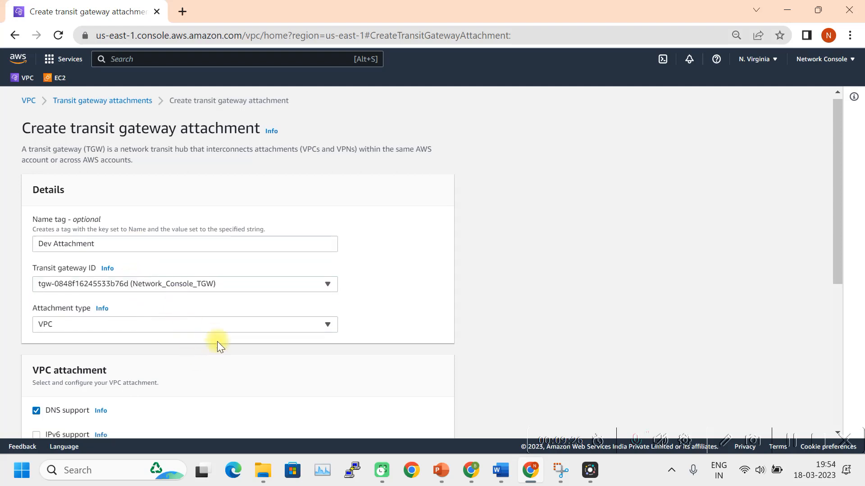
pyautogui.scroll(-6, 217, 341)
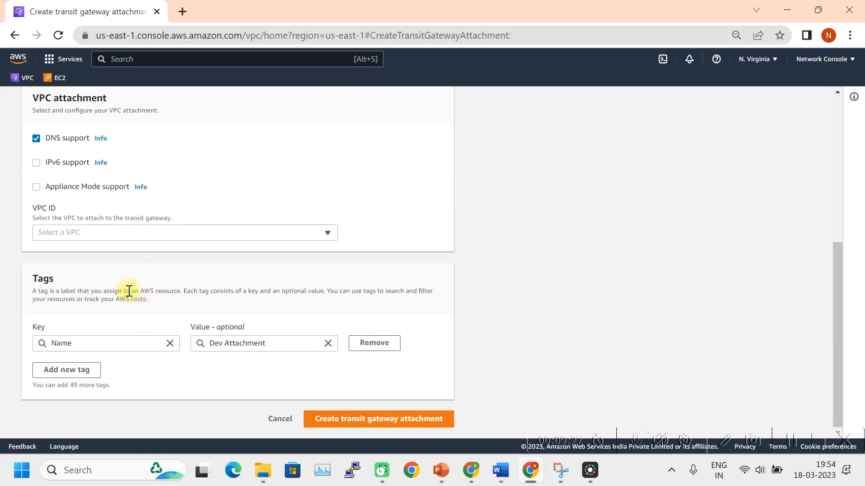
pyautogui.click(187, 234)
pyautogui.click(166, 270)
pyautogui.scroll(-4, 350, 334)
pyautogui.click(359, 419)
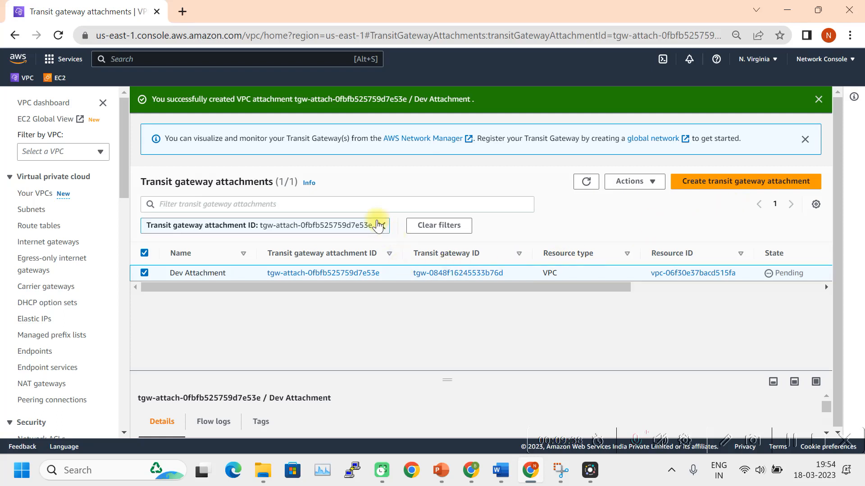
# Clear the filter, refresh until all three attachments are Available, then go to Transit gateway route tables.
pyautogui.click(443, 226)
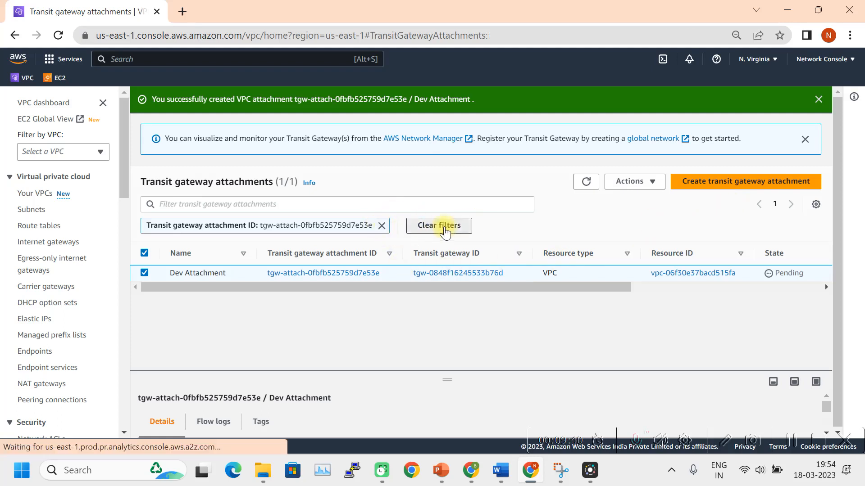
pyautogui.moveTo(414, 297); pyautogui.dragTo(561, 296)
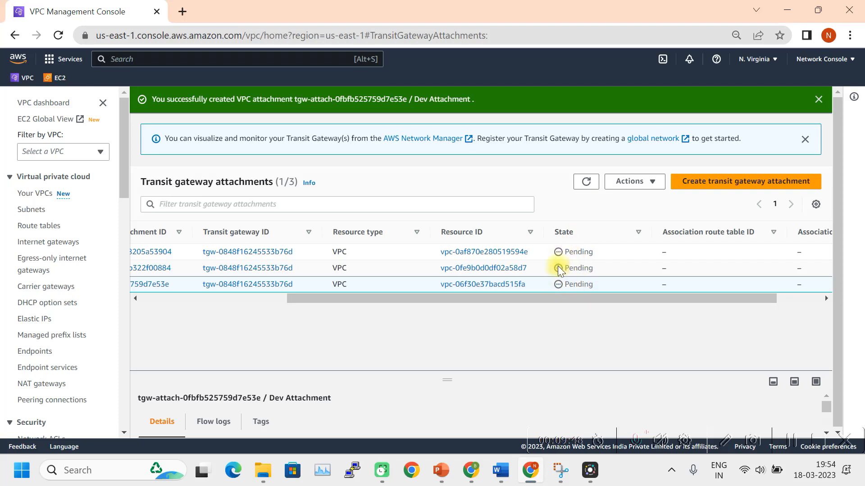
pyautogui.click(586, 182)
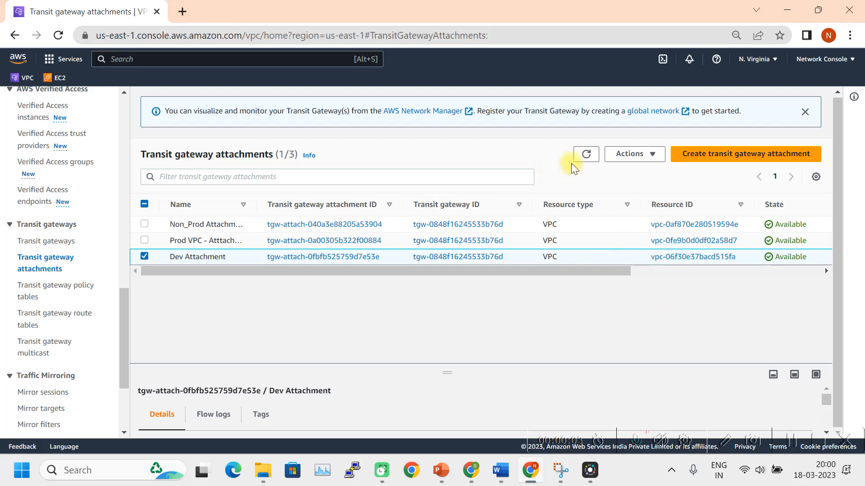
pyautogui.click(584, 156)
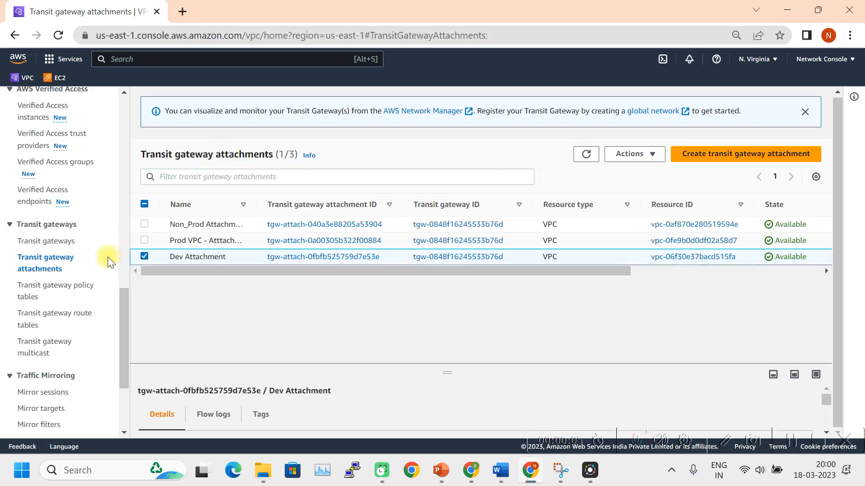
pyautogui.click(65, 316)
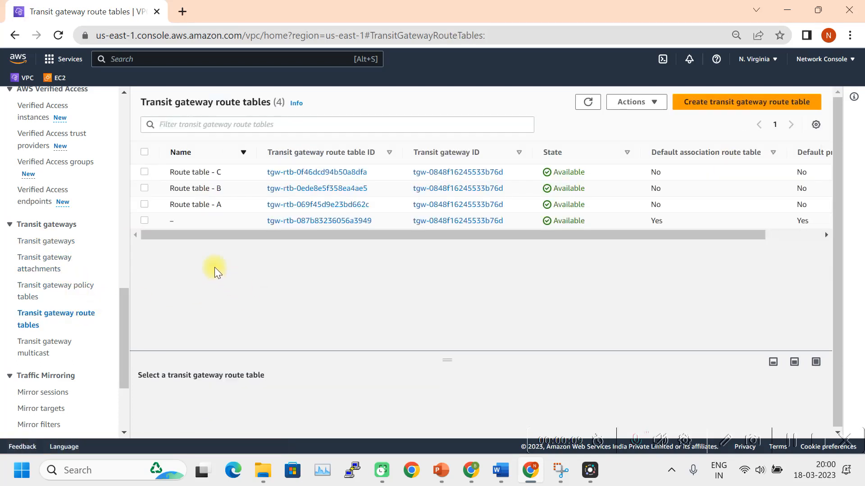
pyautogui.click(145, 204)
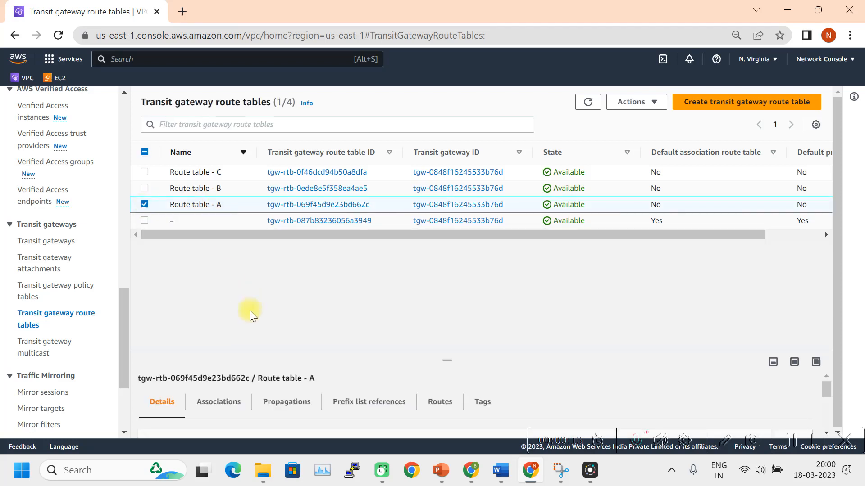
pyautogui.moveTo(452, 359); pyautogui.dragTo(465, 267)
pyautogui.click(226, 308)
pyautogui.moveTo(447, 270); pyautogui.dragTo(450, 229)
pyautogui.click(754, 316)
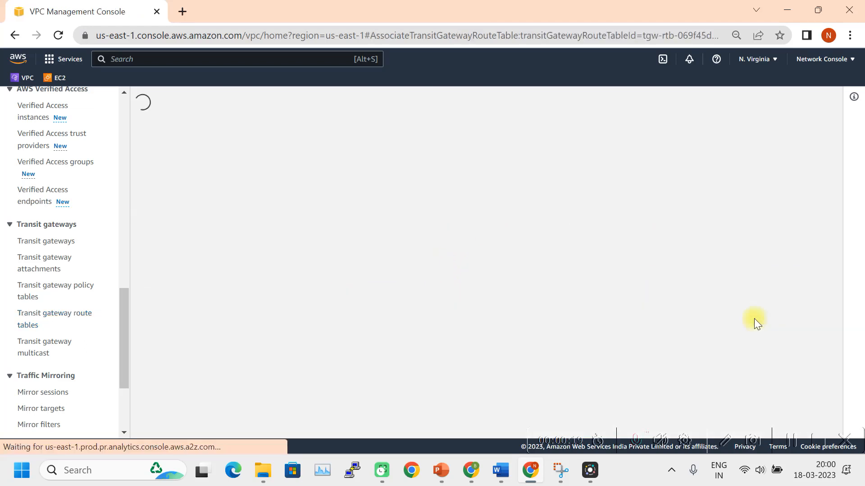
pyautogui.click(264, 315)
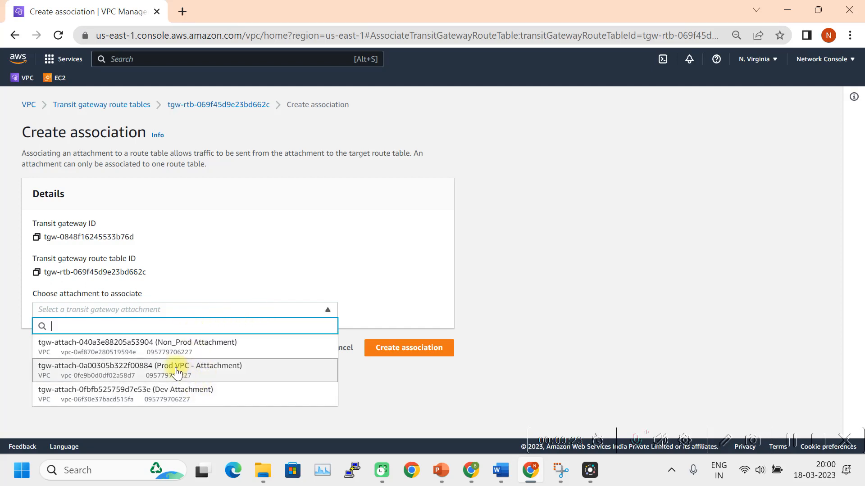
pyautogui.click(195, 372)
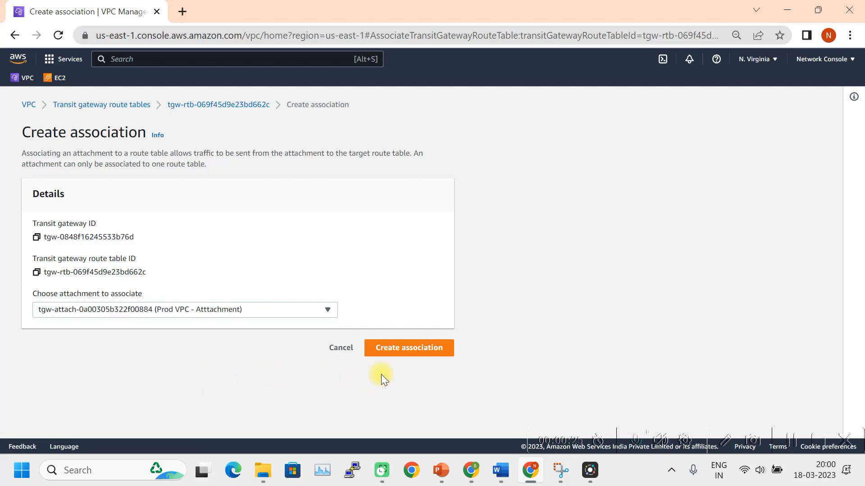
pyautogui.click(398, 348)
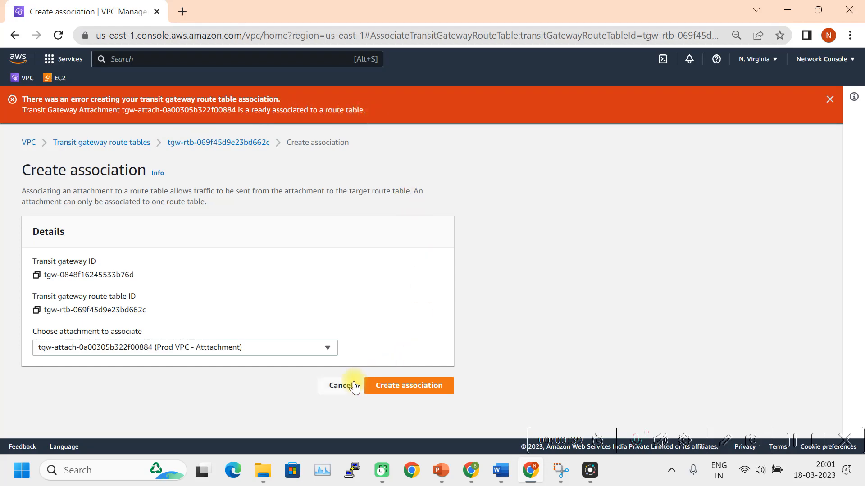
pyautogui.click(341, 386)
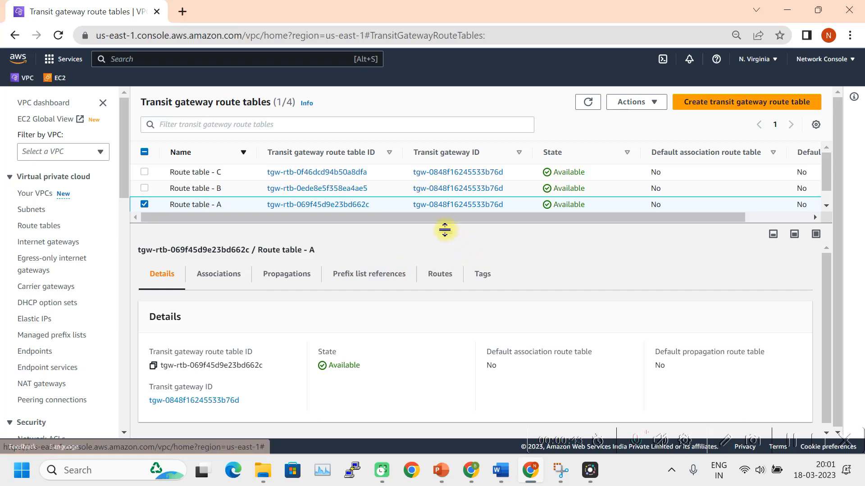
# Select the unnamed default route table and view its three VPC attachment associations.
pyautogui.moveTo(441, 230); pyautogui.dragTo(168, 248)
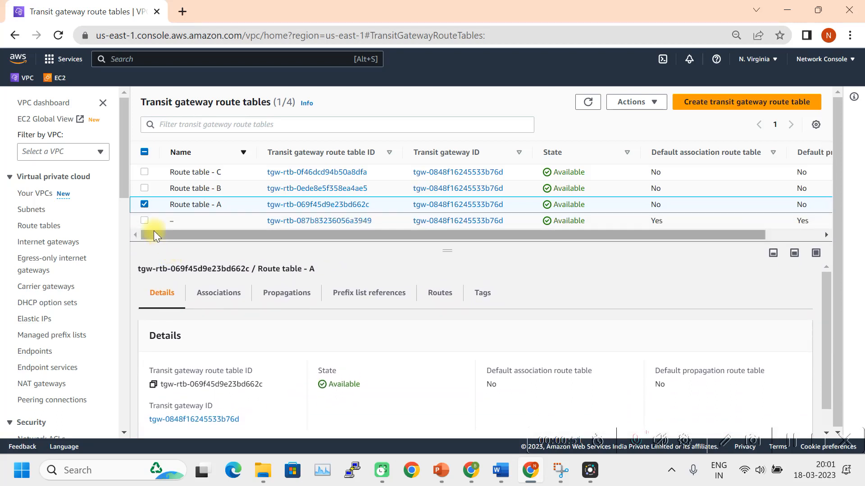
pyautogui.click(144, 204)
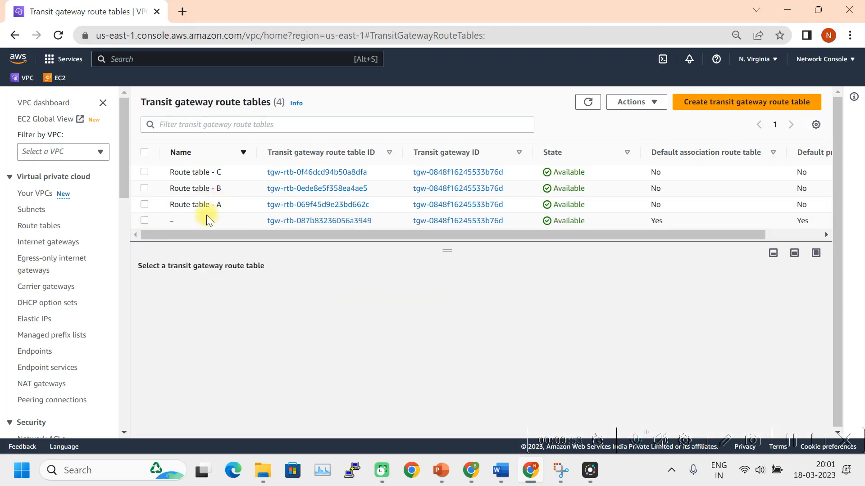
pyautogui.click(145, 220)
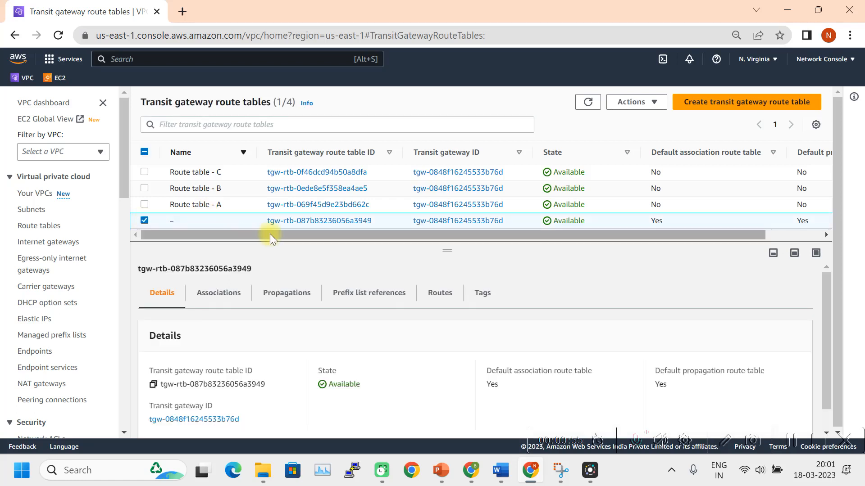
pyautogui.moveTo(447, 249); pyautogui.dragTo(457, 209)
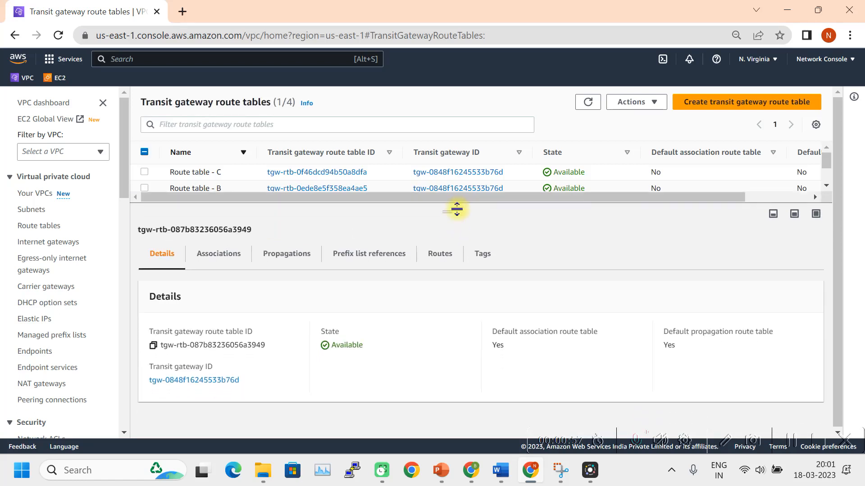
pyautogui.click(234, 260)
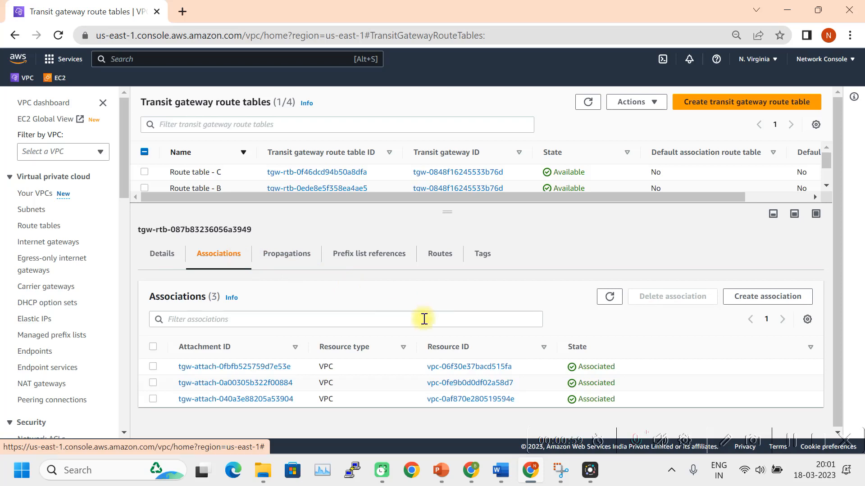
pyautogui.click(153, 398)
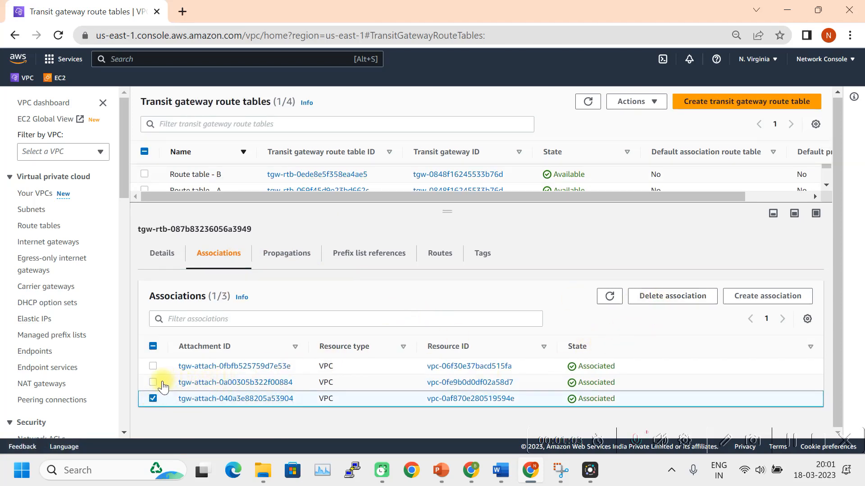
pyautogui.click(153, 382)
pyautogui.click(153, 366)
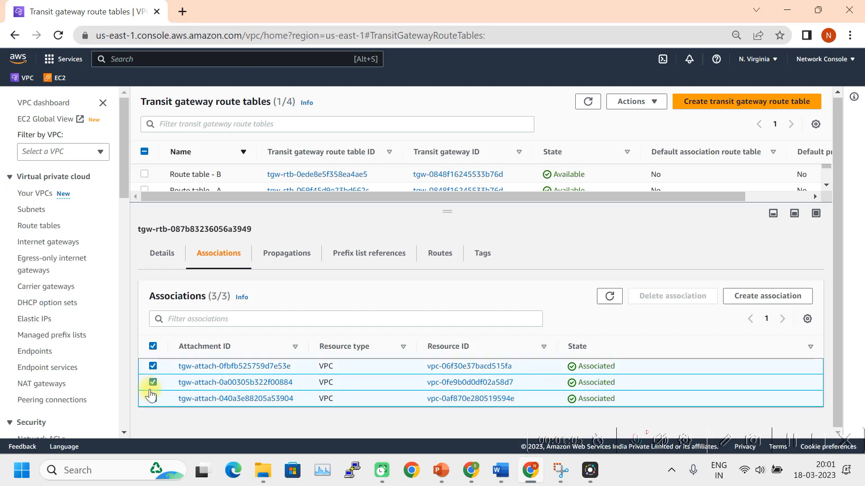
pyautogui.keyDown('shift'); pyautogui.click(153, 382); pyautogui.keyUp('shift')
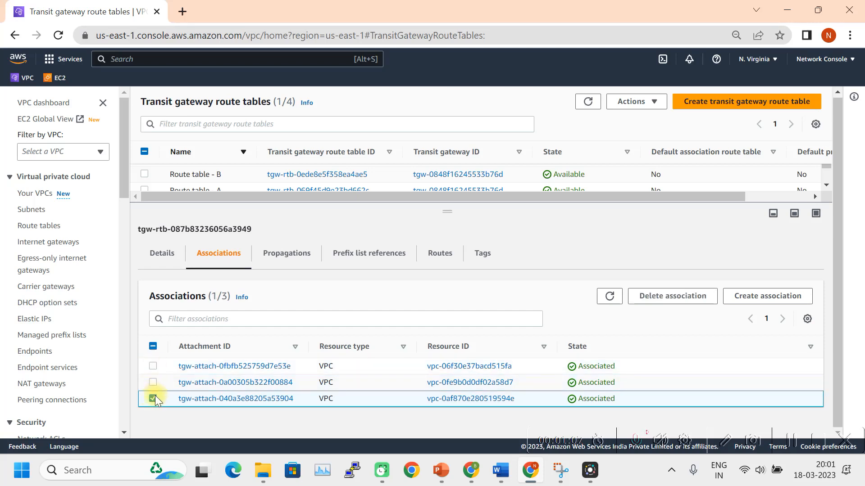
# Delete the Non_Prod, Prod VPC and Dev associations from the default route table.
pyautogui.click(668, 297)
pyautogui.click(705, 334)
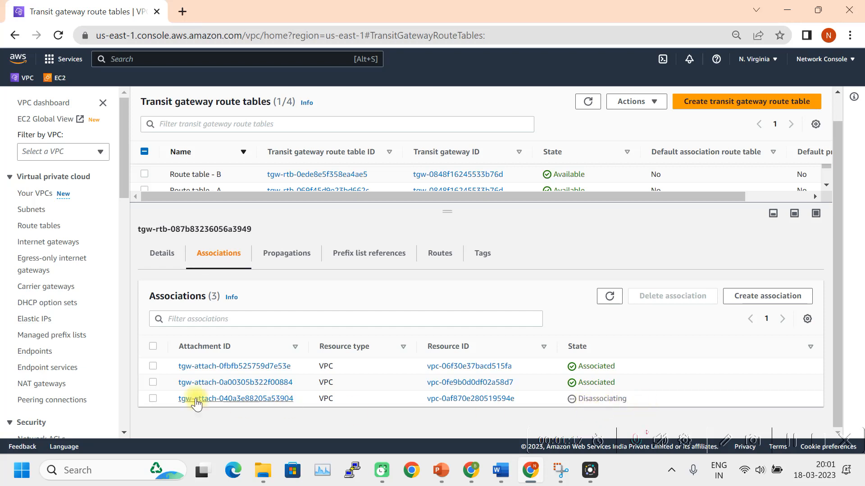
pyautogui.click(152, 383)
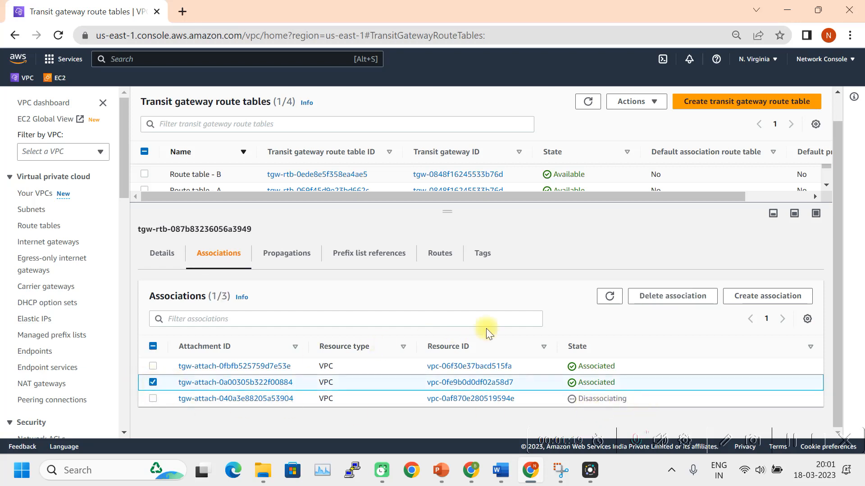
pyautogui.click(666, 296)
pyautogui.click(699, 329)
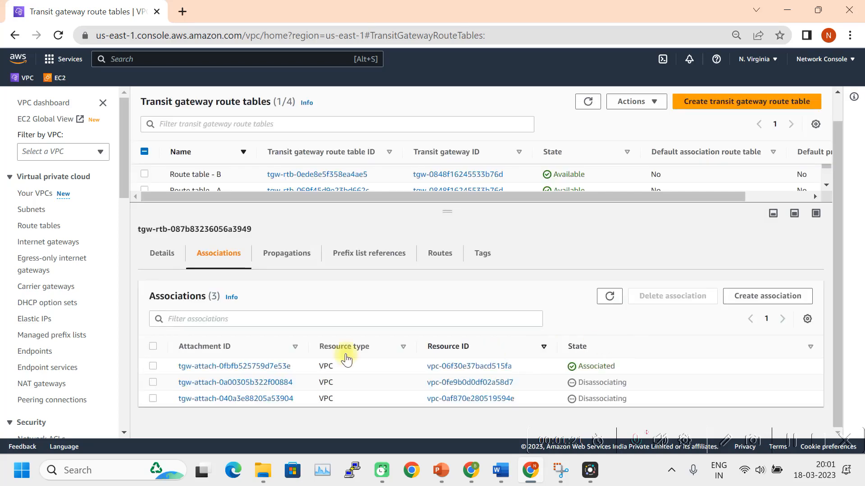
pyautogui.click(153, 365)
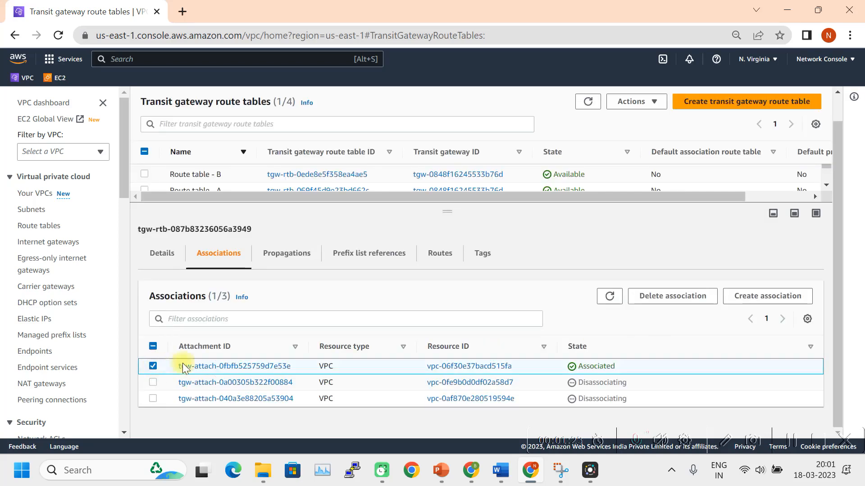
pyautogui.click(668, 296)
pyautogui.click(705, 330)
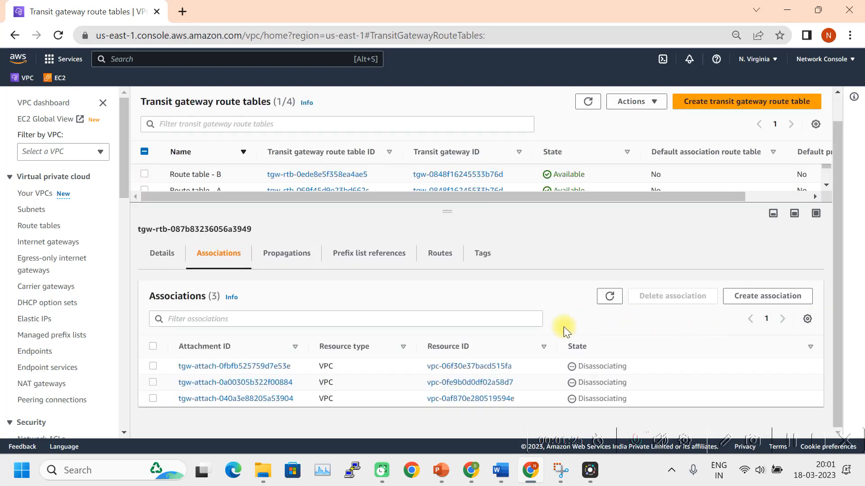
# Refresh until the default route table shows no associations, with all four tables listed.
pyautogui.click(611, 298)
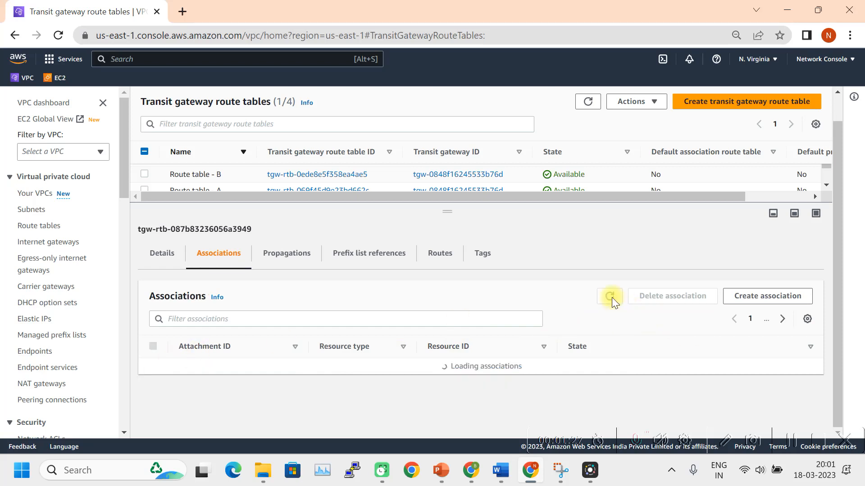
pyautogui.click(610, 298)
pyautogui.click(610, 297)
pyautogui.click(610, 298)
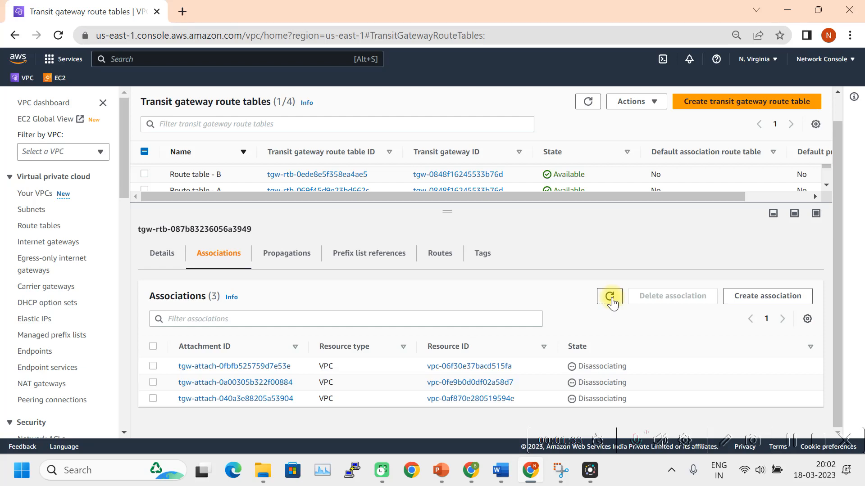
pyautogui.click(610, 298)
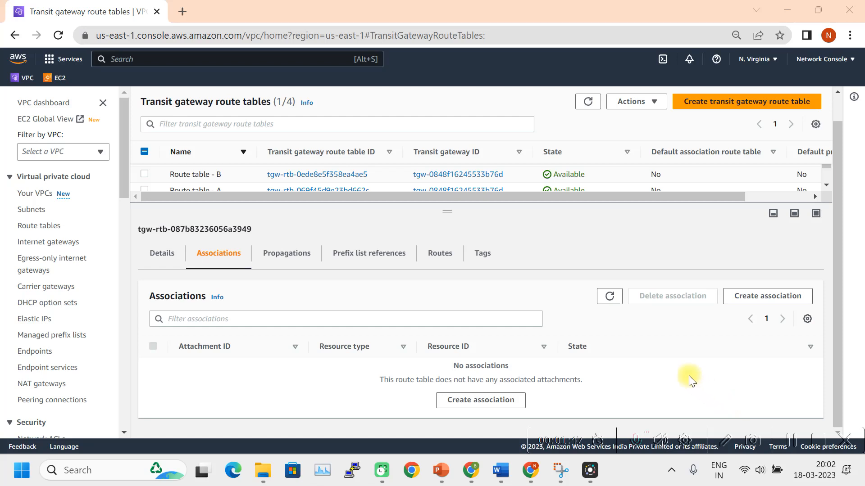
pyautogui.click(610, 298)
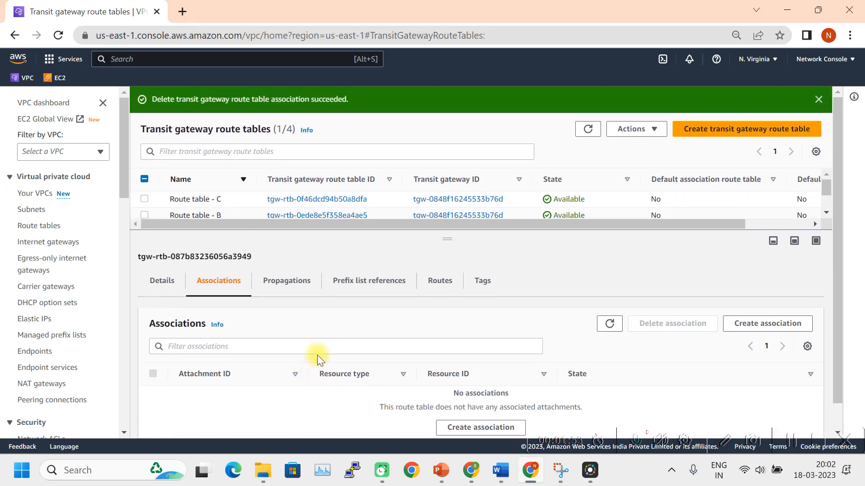
pyautogui.moveTo(448, 242); pyautogui.dragTo(432, 303)
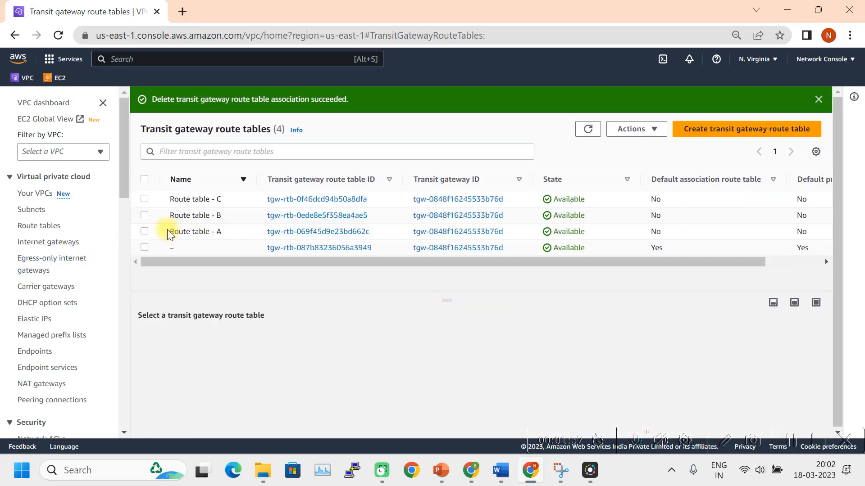
# Associate Route table - A with the Prod VPC attachment.
pyautogui.click(144, 231)
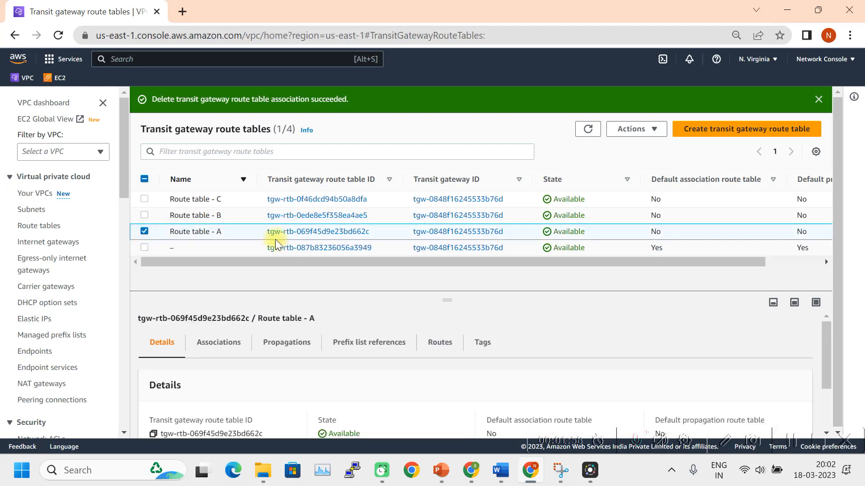
pyautogui.click(225, 342)
pyautogui.moveTo(451, 298); pyautogui.dragTo(472, 204)
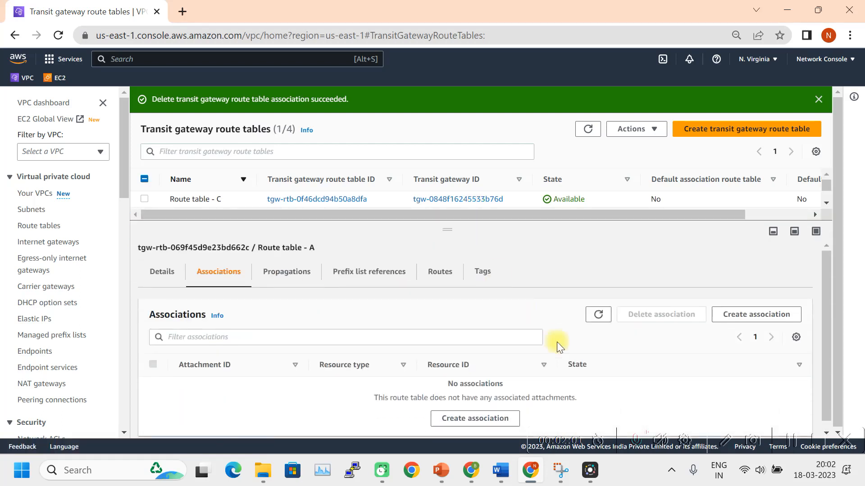
pyautogui.click(478, 418)
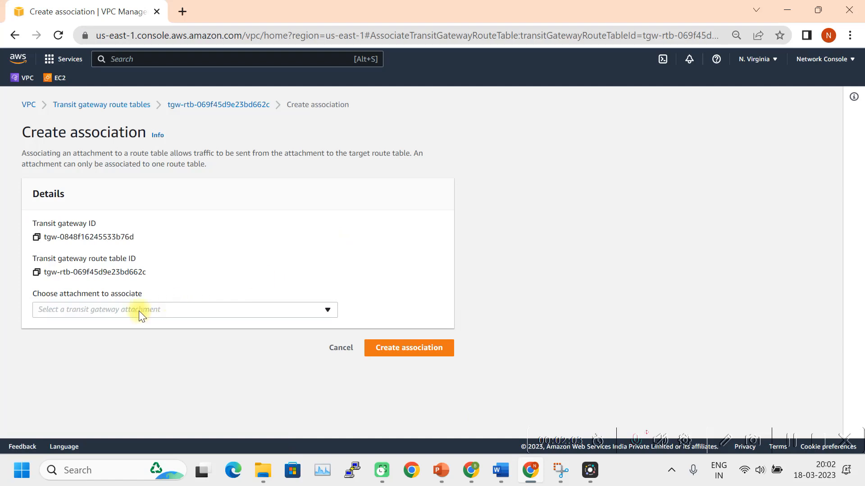
pyautogui.click(250, 313)
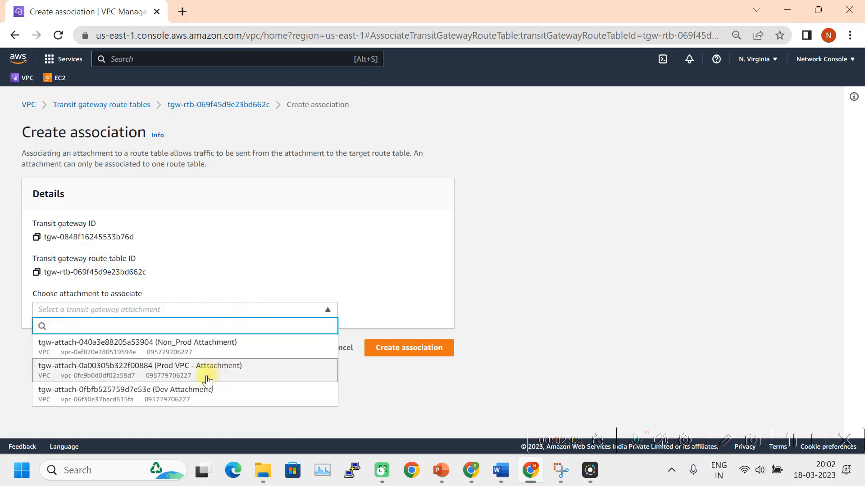
pyautogui.click(189, 380)
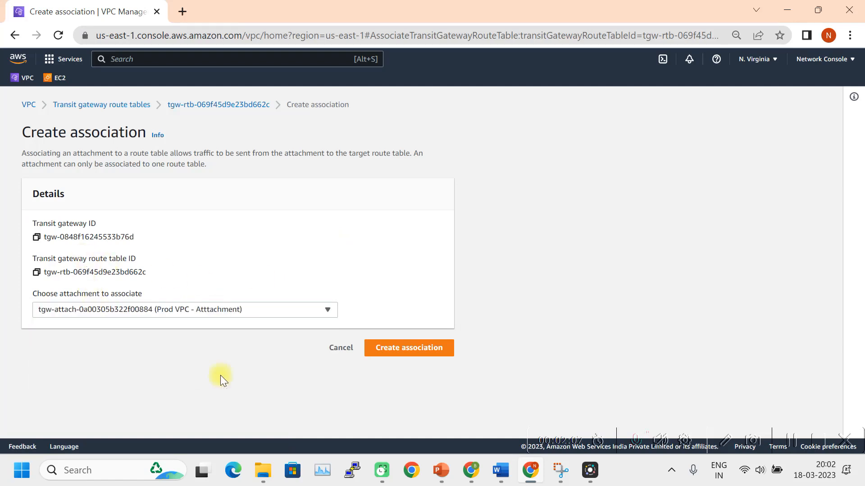
pyautogui.click(411, 348)
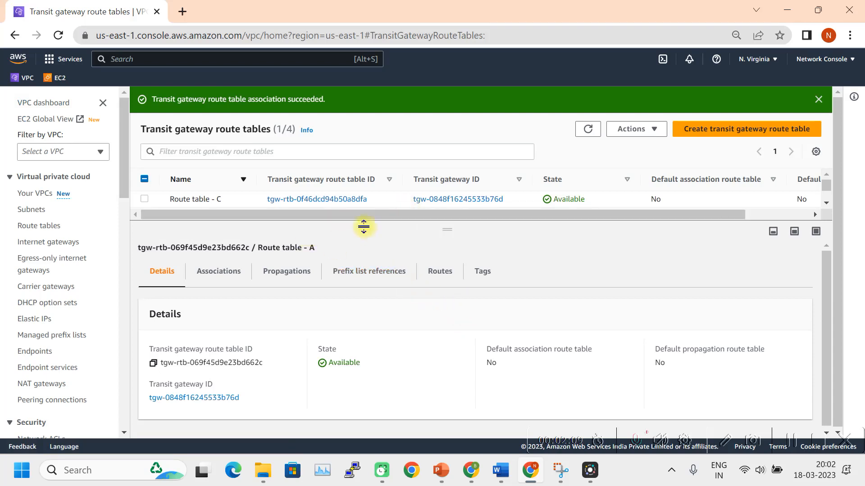
pyautogui.scroll(-2, 427, 191)
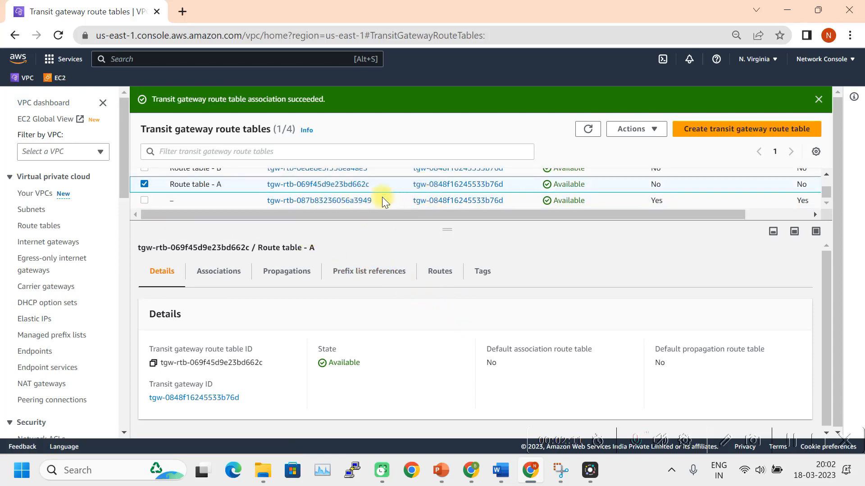
pyautogui.scroll(2, 364, 201)
pyautogui.scroll(-2, 315, 205)
# Associate Route table - B with the Non_Prod Attachment.
pyautogui.click(144, 184)
pyautogui.moveTo(442, 236); pyautogui.dragTo(435, 277)
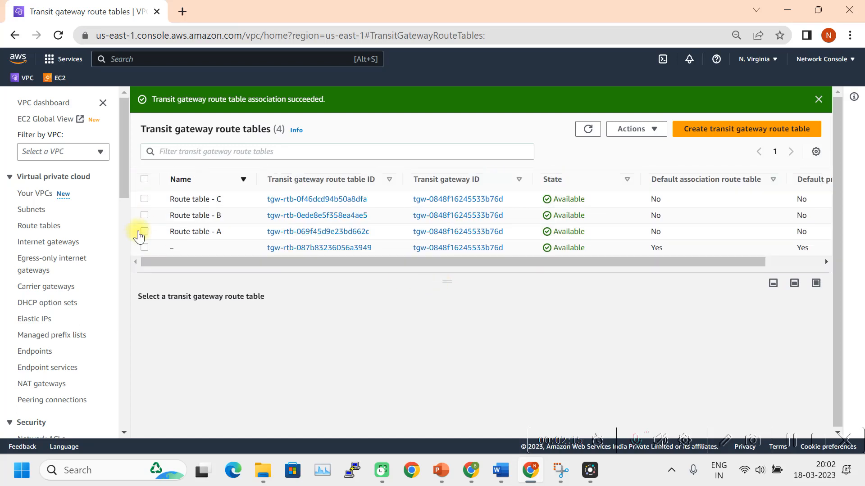
pyautogui.click(144, 215)
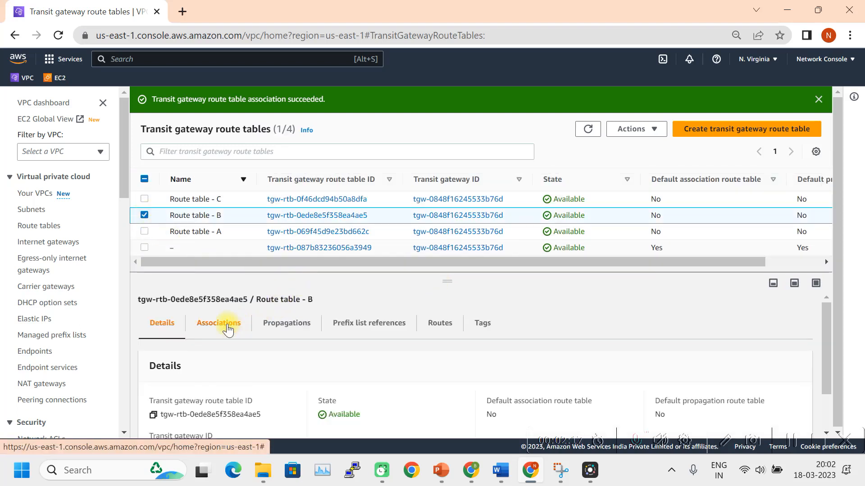
pyautogui.click(243, 327)
pyautogui.moveTo(447, 280); pyautogui.dragTo(448, 217)
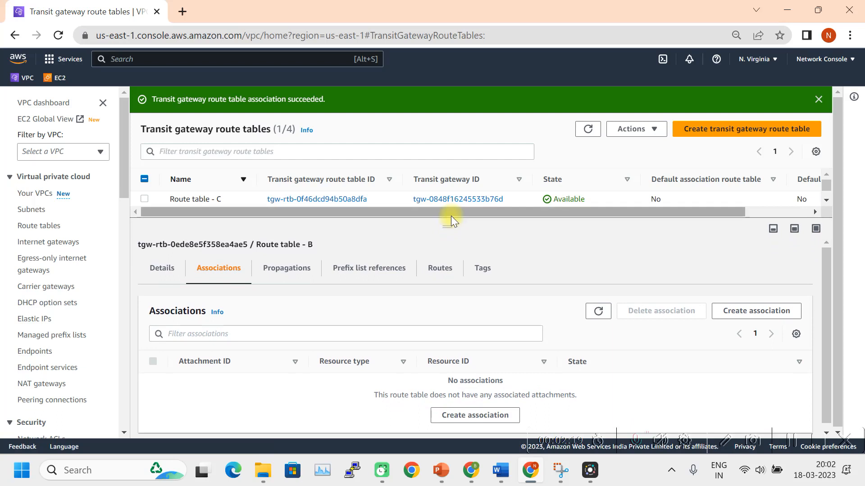
pyautogui.click(465, 412)
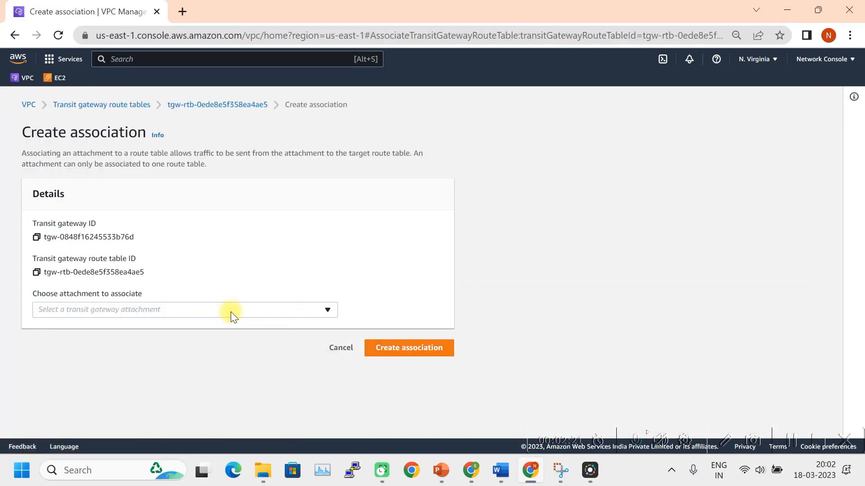
pyautogui.click(231, 311)
pyautogui.click(204, 349)
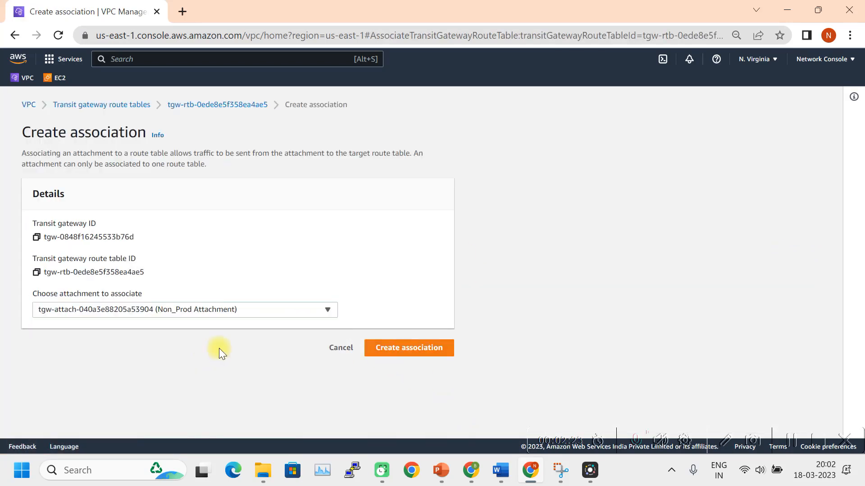
pyautogui.click(407, 350)
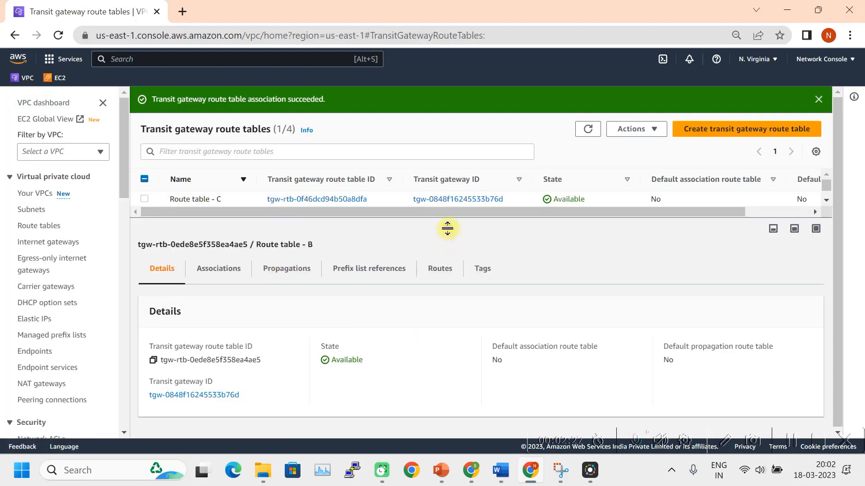
pyautogui.moveTo(448, 228); pyautogui.dragTo(433, 289)
# Associate Route table - C with the Dev Attachment.
pyautogui.click(144, 215)
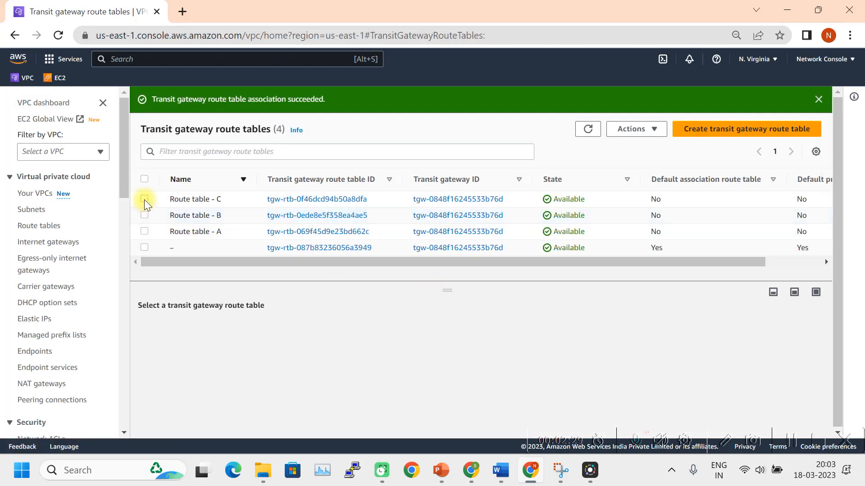
pyautogui.click(144, 199)
pyautogui.click(232, 338)
pyautogui.moveTo(461, 286); pyautogui.dragTo(458, 230)
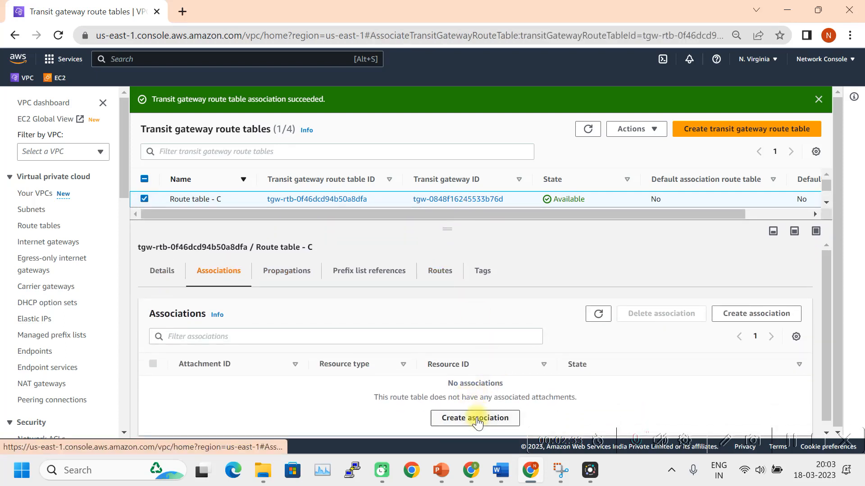
pyautogui.click(473, 418)
pyautogui.click(299, 315)
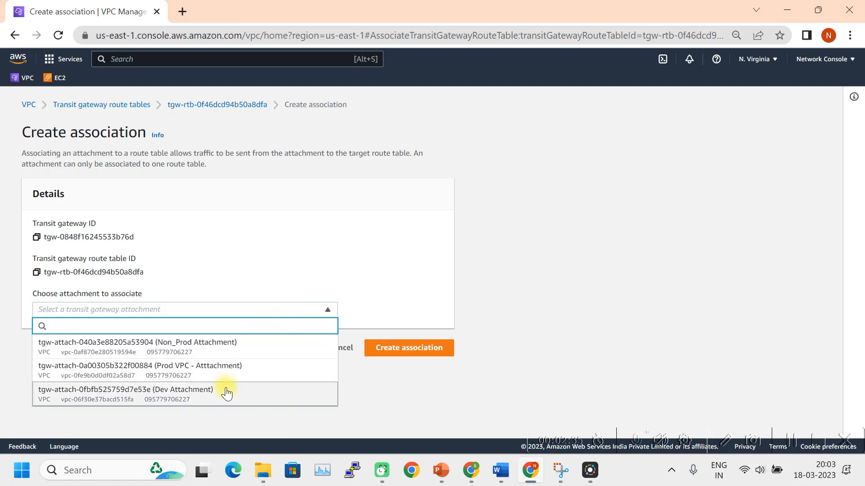
pyautogui.click(176, 398)
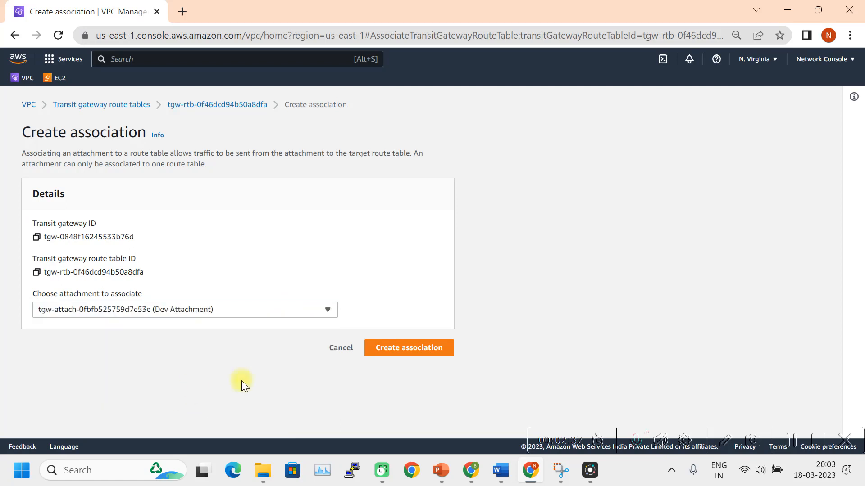
pyautogui.click(428, 348)
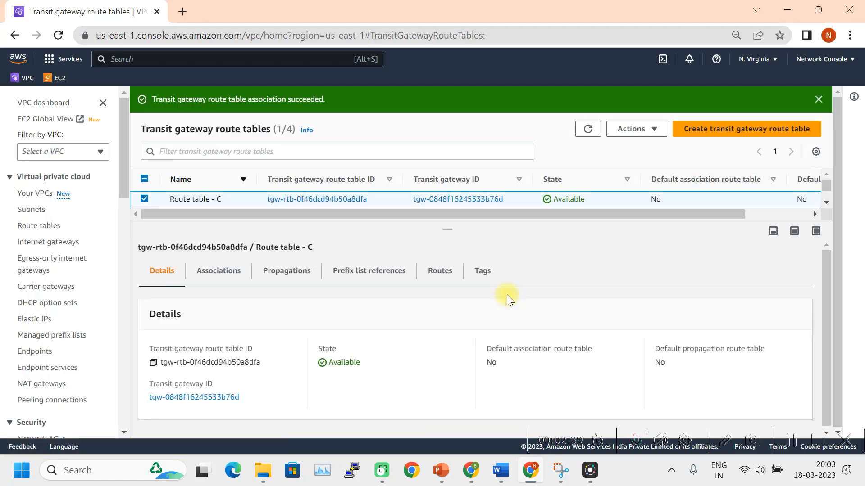
# Review Route tables A, B and C one by one, leaving all deselected.
pyautogui.moveTo(445, 226); pyautogui.dragTo(445, 276)
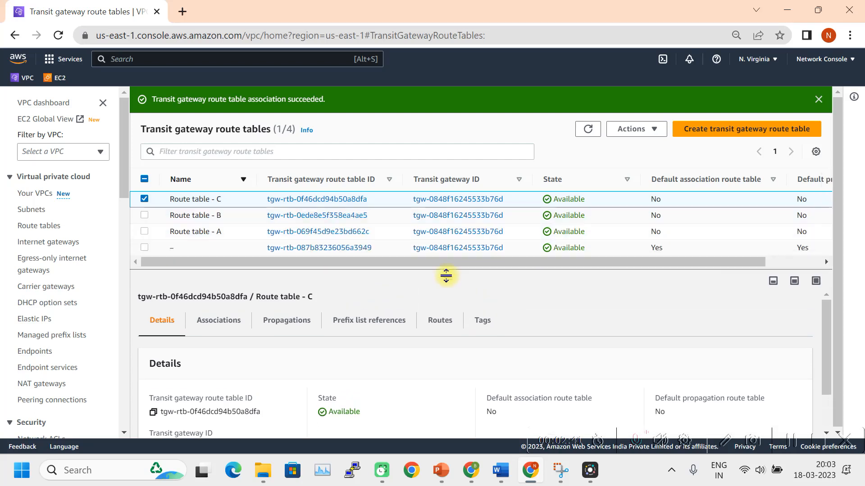
pyautogui.click(144, 198)
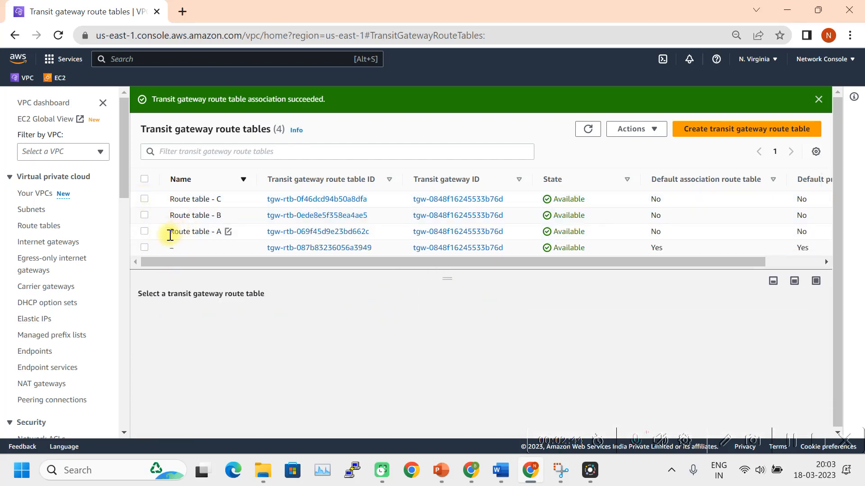
pyautogui.click(144, 232)
pyautogui.click(144, 232)
pyautogui.click(144, 215)
pyautogui.click(144, 215)
pyautogui.click(144, 199)
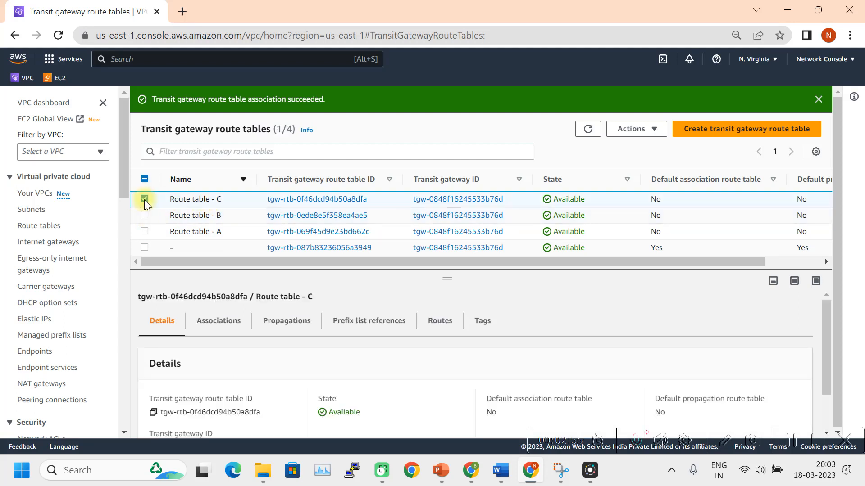
pyautogui.click(144, 199)
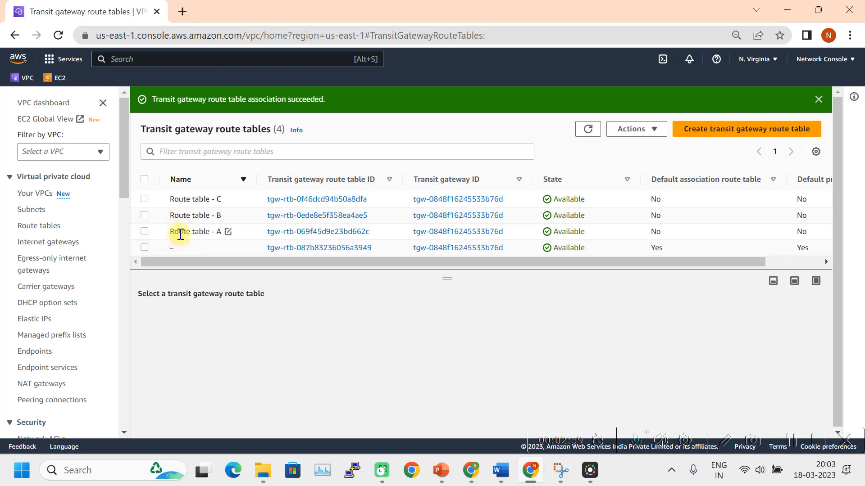
# Inspect Route table - A's associations, propagations and routes, ending on its empty Propagations list.
pyautogui.click(144, 231)
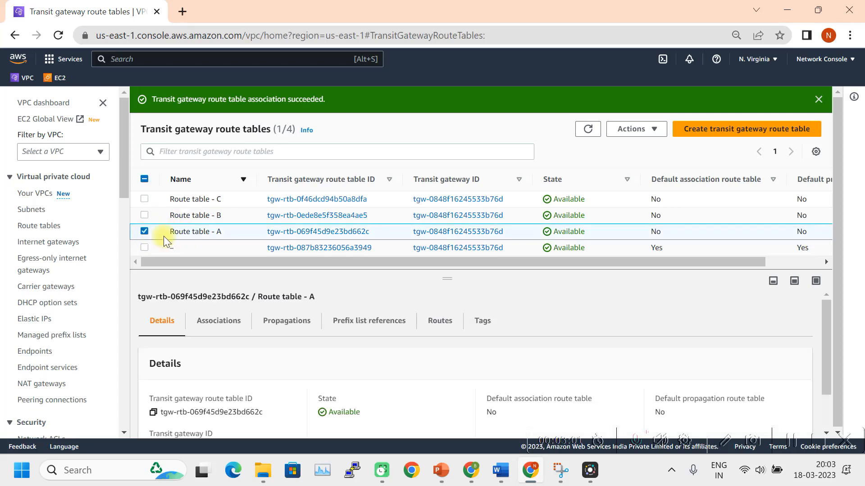
pyautogui.moveTo(442, 272); pyautogui.dragTo(453, 262)
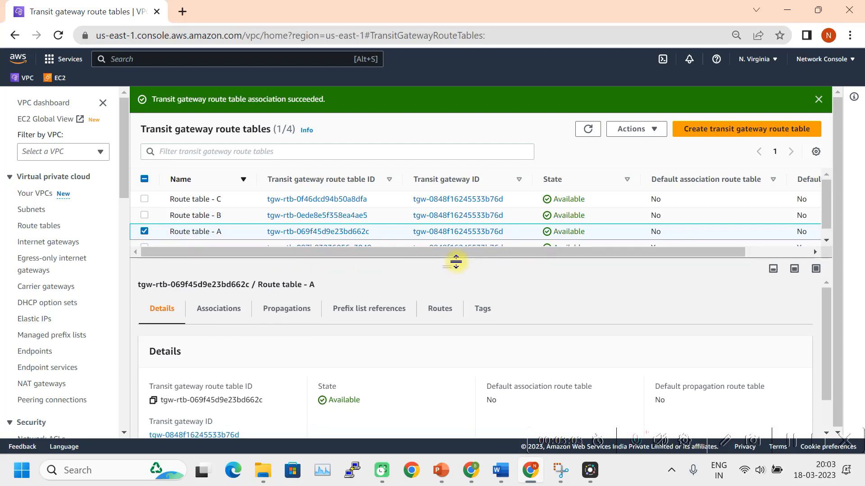
pyautogui.click(220, 311)
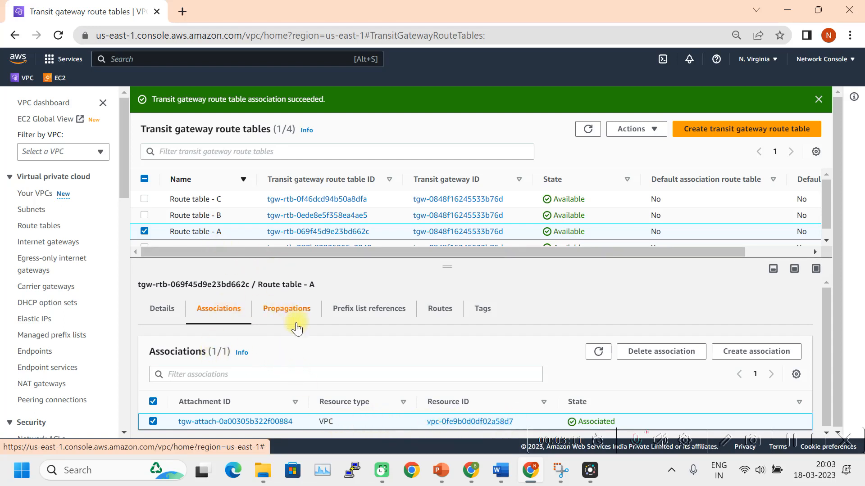
pyautogui.click(287, 311)
pyautogui.moveTo(447, 266); pyautogui.dragTo(453, 218)
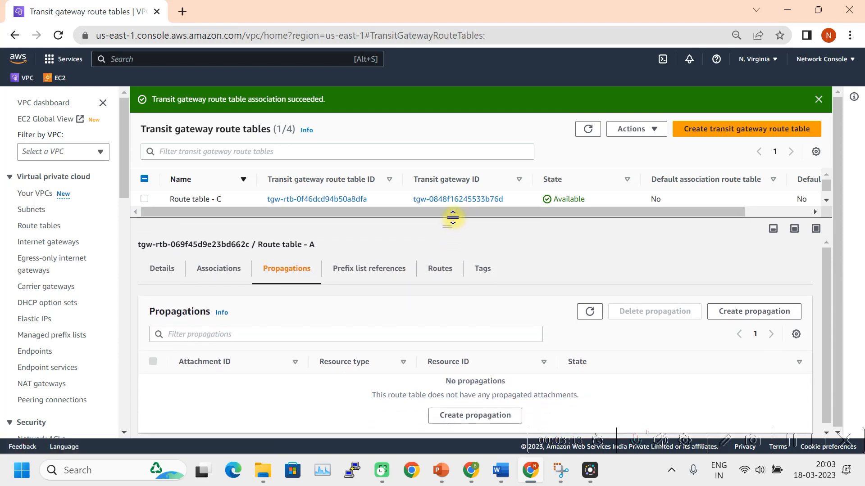
pyautogui.click(445, 273)
pyautogui.scroll(-3, 492, 361)
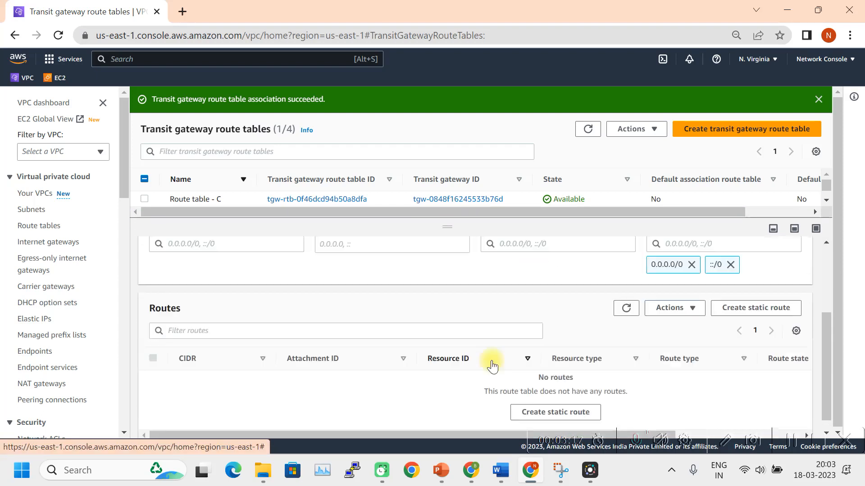
pyautogui.scroll(3, 493, 361)
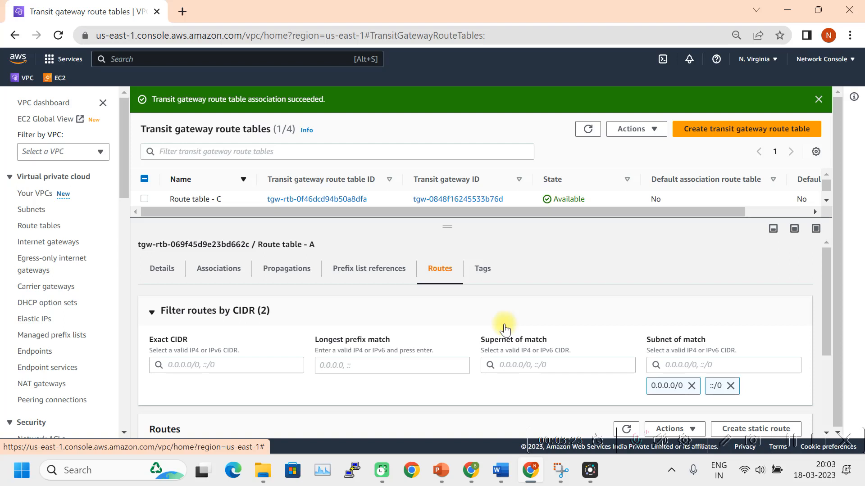
pyautogui.scroll(-3, 501, 342)
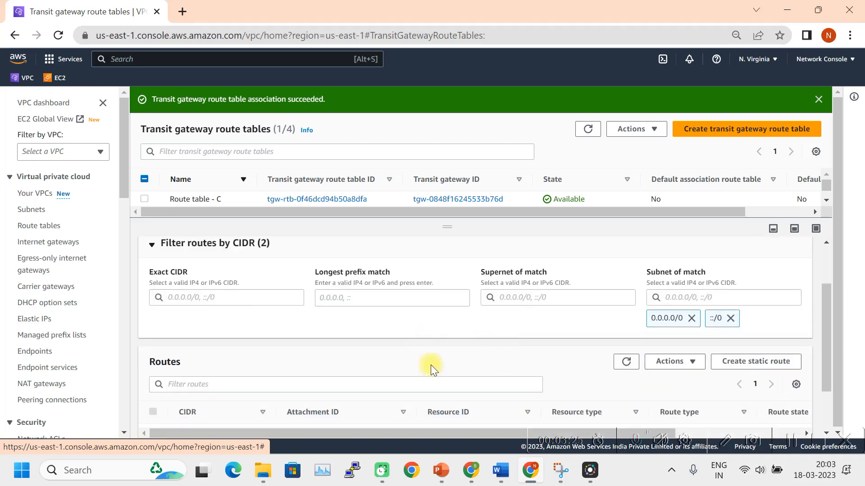
pyautogui.scroll(3, 472, 324)
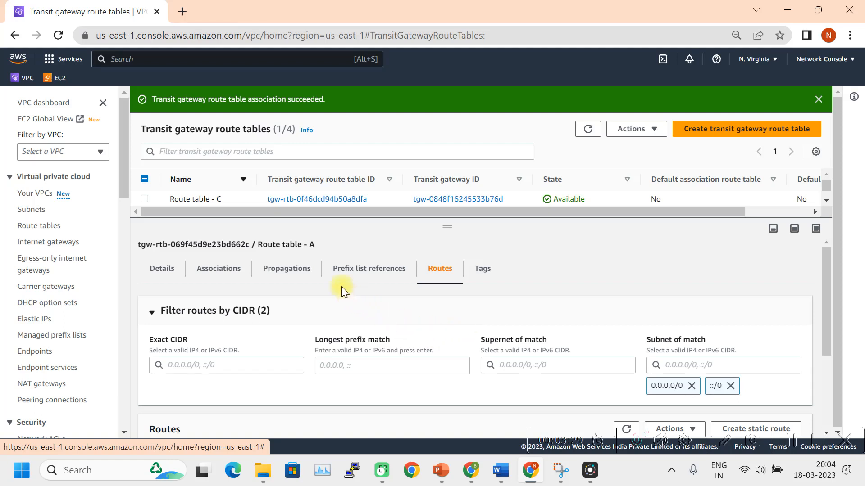
pyautogui.click(294, 277)
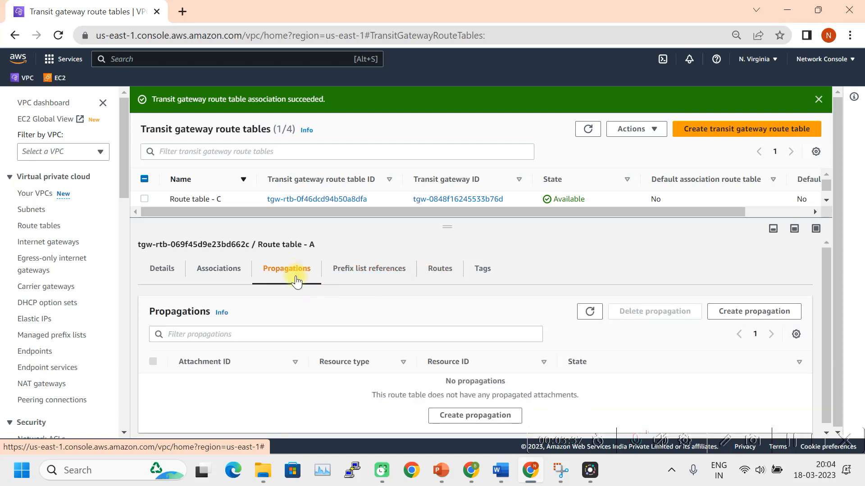
pyautogui.click(501, 470)
pyautogui.scroll(5, 471, 341)
pyautogui.scroll(-1, 472, 341)
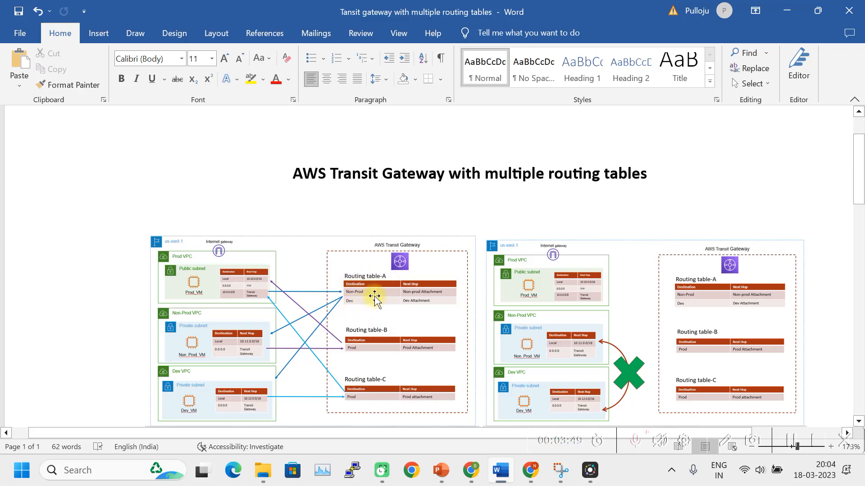
pyautogui.click(529, 481)
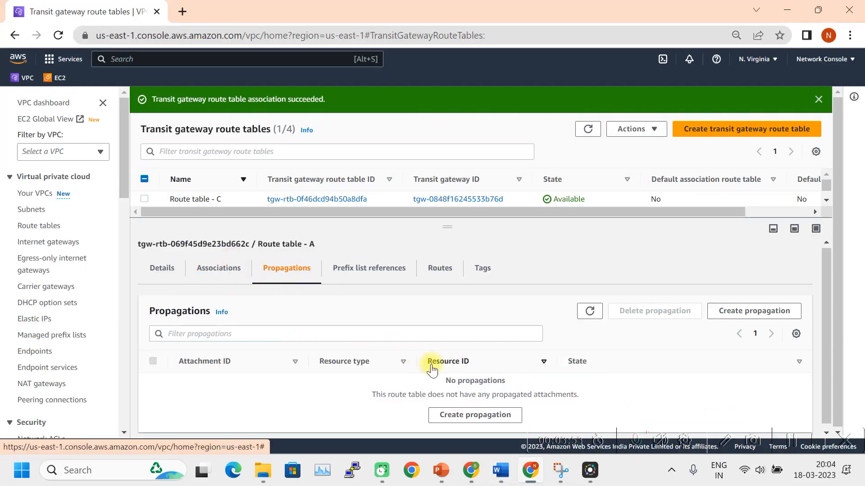
# Propagate the Non_Prod Attachment into Route table - A and verify the 10.11.0.0/16 route.
pyautogui.click(483, 413)
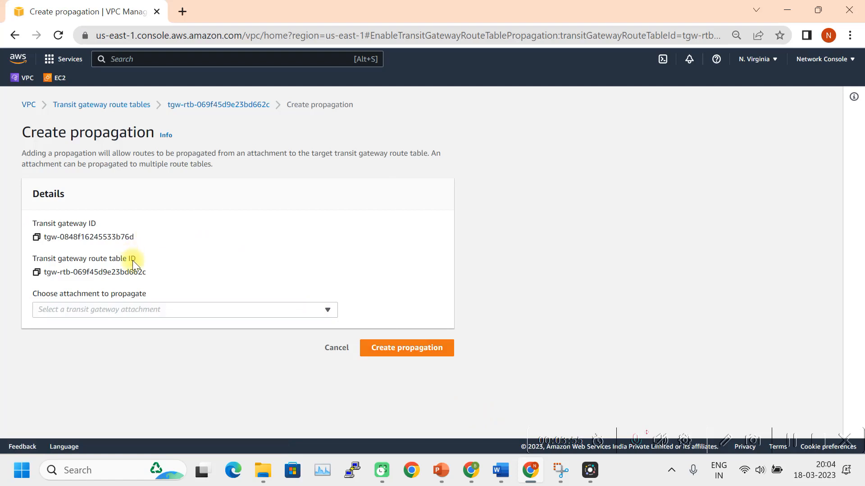
pyautogui.click(145, 310)
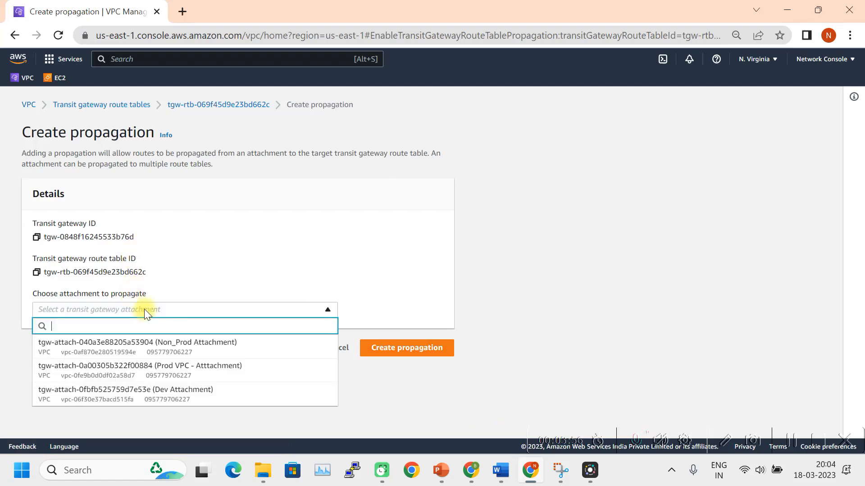
pyautogui.click(149, 349)
pyautogui.click(392, 349)
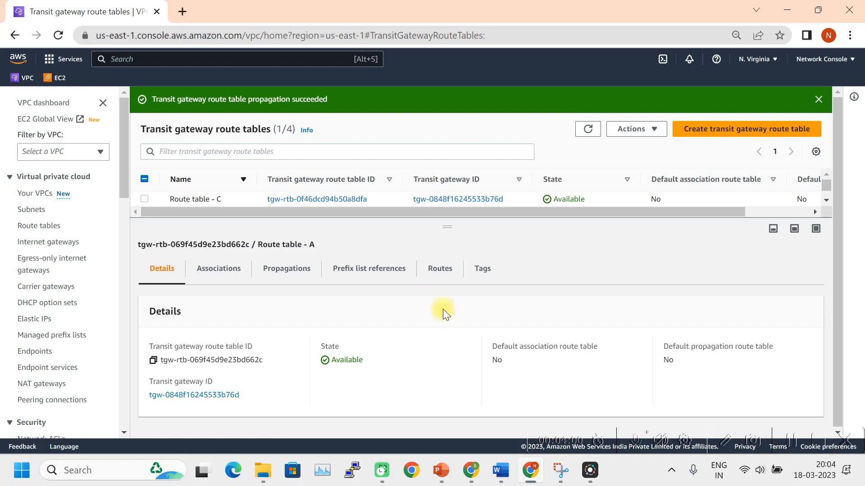
pyautogui.click(441, 270)
pyautogui.scroll(-2, 446, 324)
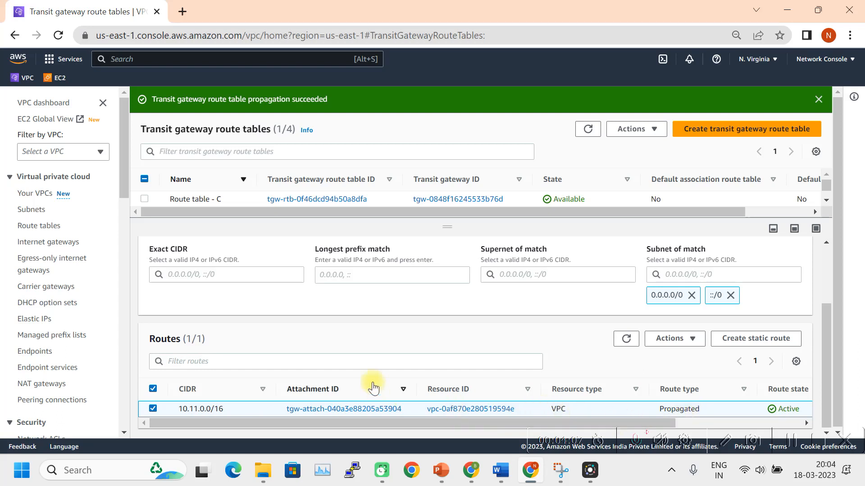
pyautogui.scroll(2, 374, 383)
pyautogui.click(286, 247)
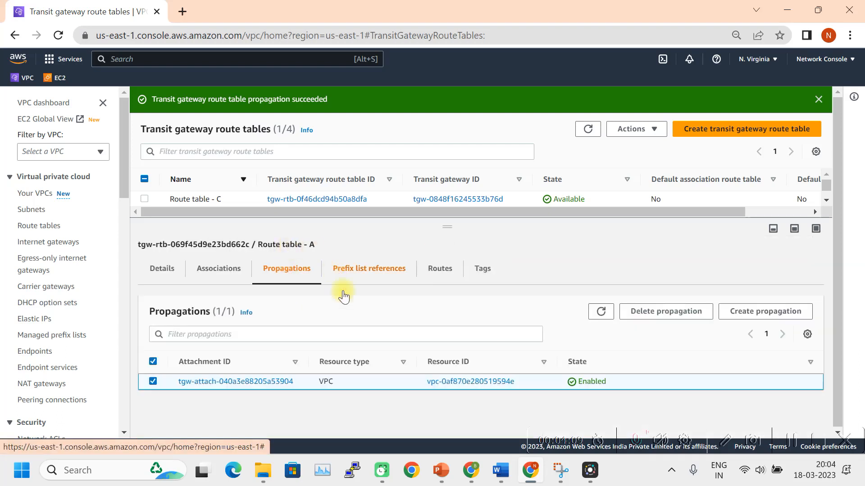
# Add a Dev Attachment propagation to Route table - A alongside Non_Prod.
pyautogui.click(762, 324)
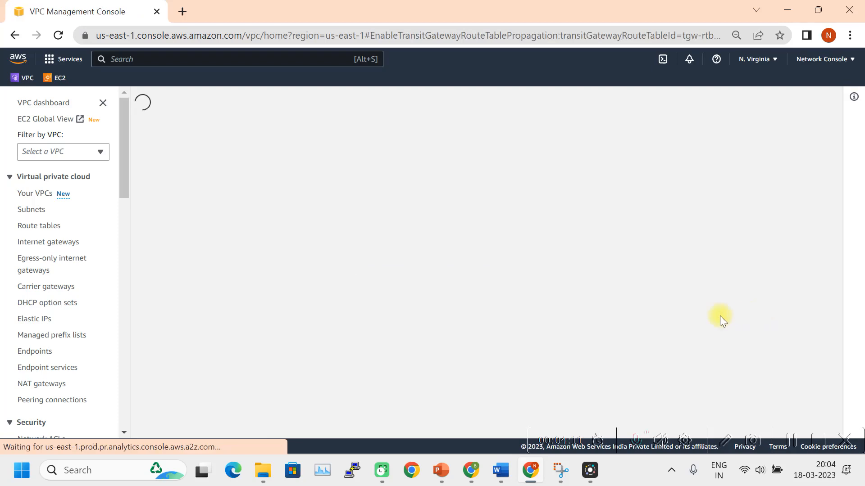
pyautogui.click(197, 309)
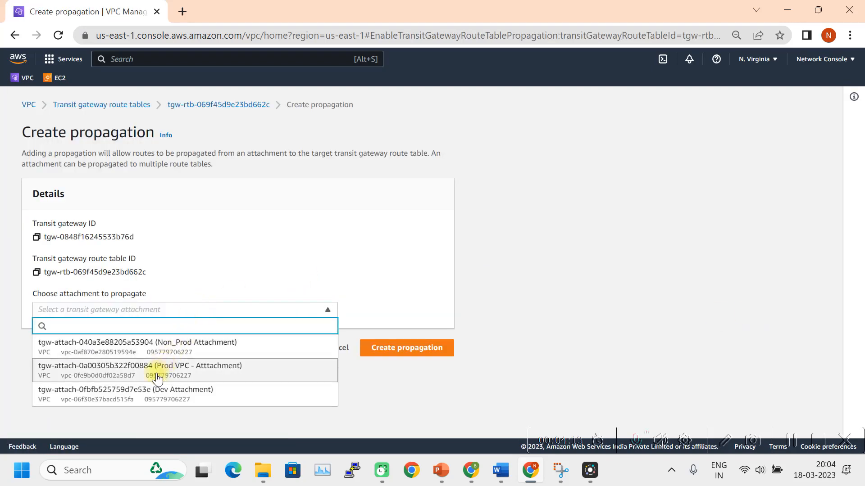
pyautogui.click(147, 401)
pyautogui.click(396, 349)
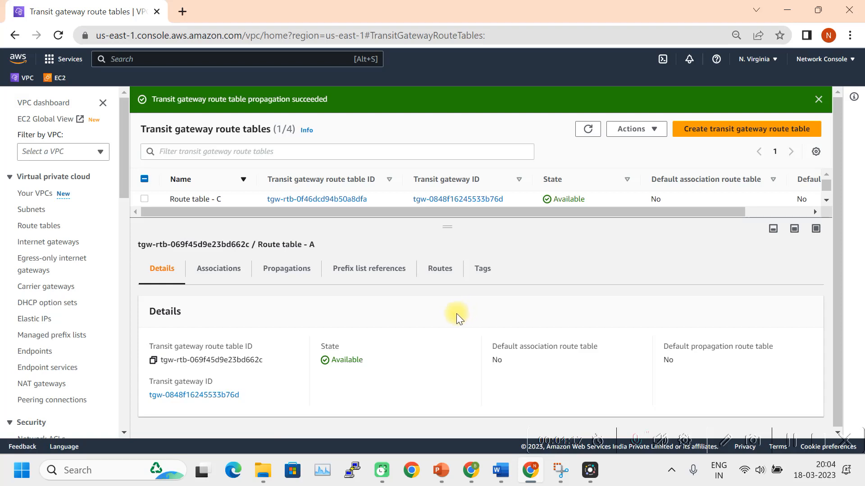
pyautogui.moveTo(445, 227); pyautogui.dragTo(441, 299)
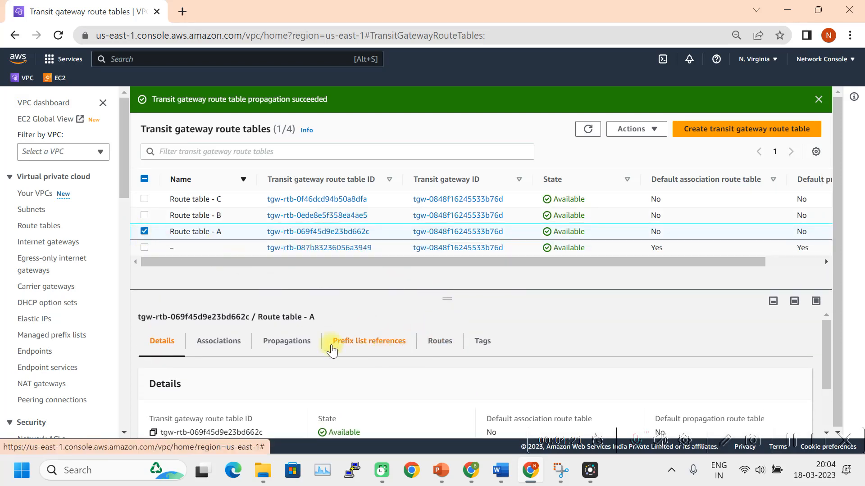
pyautogui.click(299, 344)
pyautogui.moveTo(433, 299); pyautogui.dragTo(461, 228)
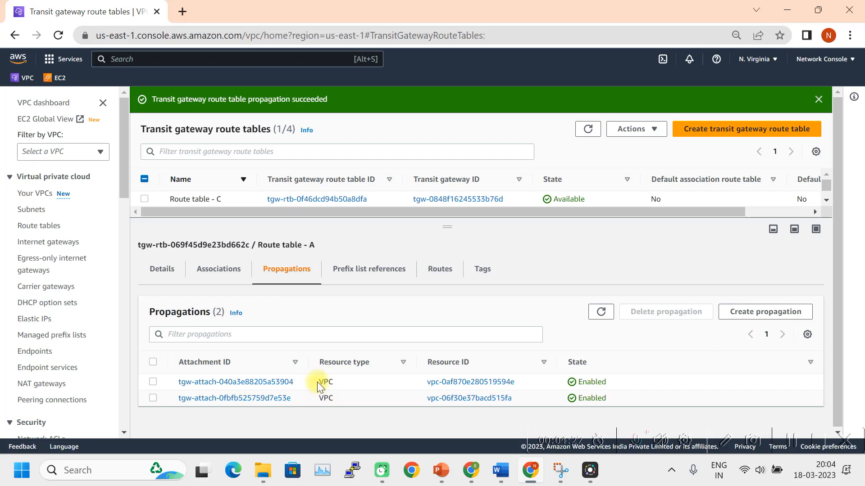
# Confirm Route table - A shows Active propagated routes 10.11.0.0/16 and 10.12.0.0/16, then return to the Word routing diagram.
pyautogui.click(436, 276)
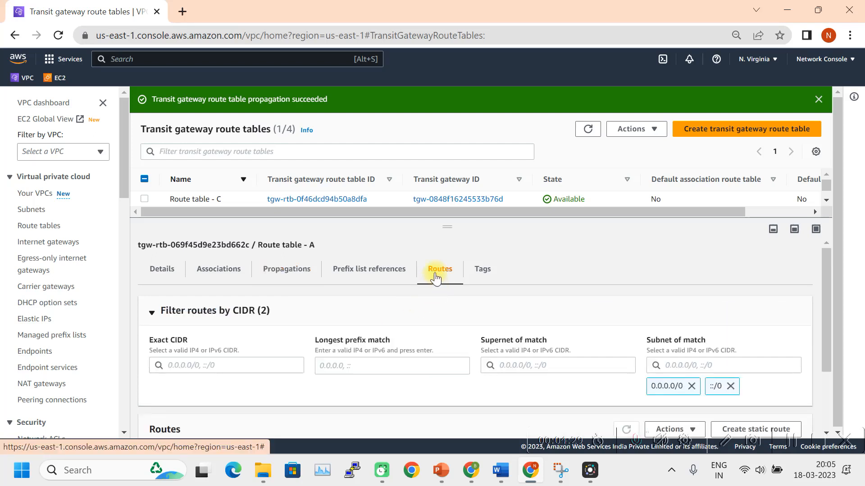
pyautogui.scroll(-1, 408, 377)
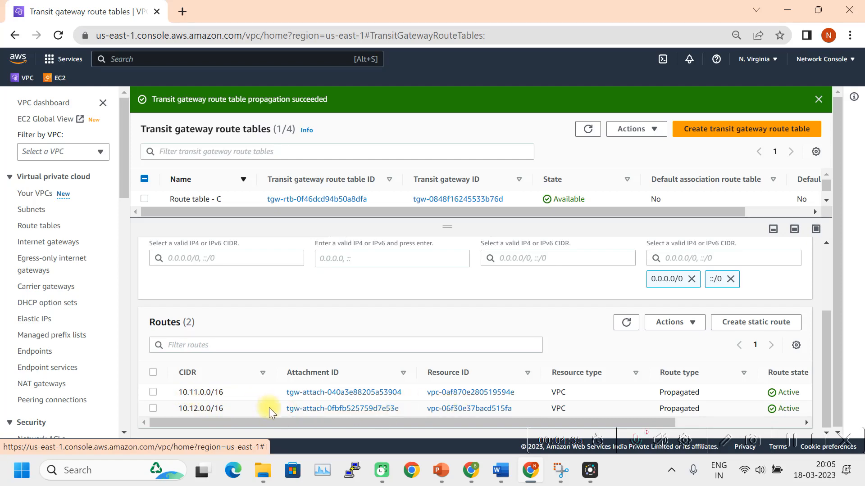
pyautogui.click(500, 471)
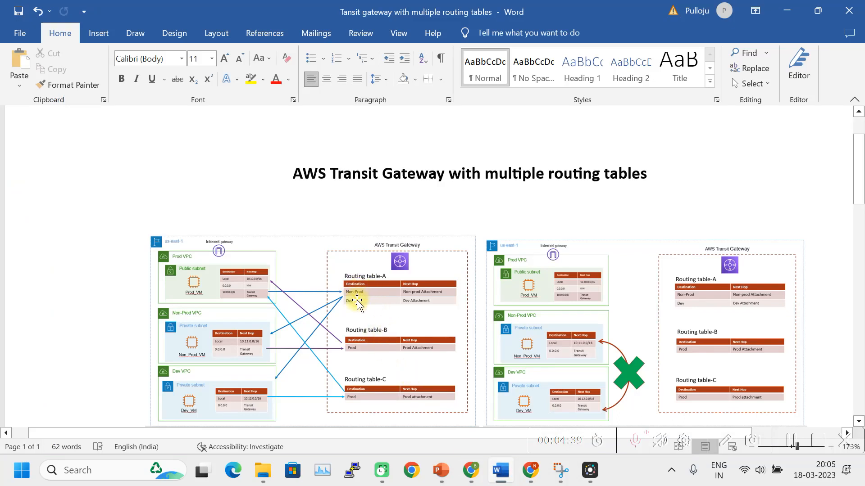
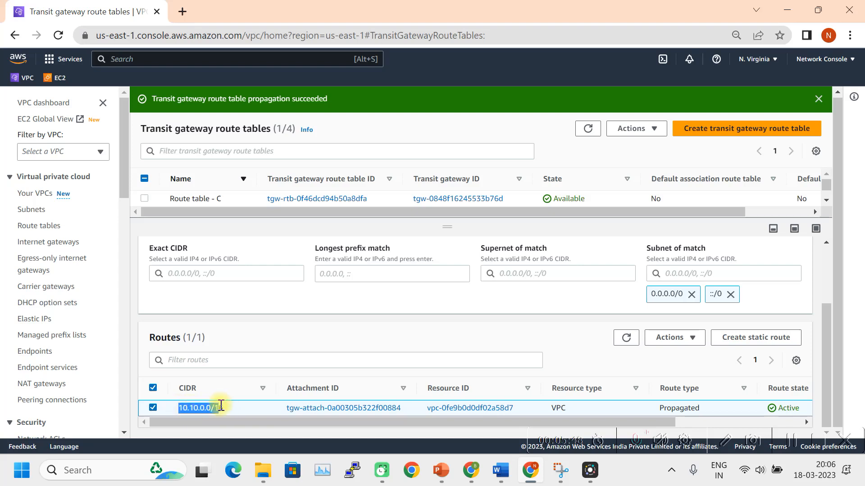
# Create a propagation of the Prod VPC attachment on Route table - C.
pyautogui.scroll(2, 472, 361)
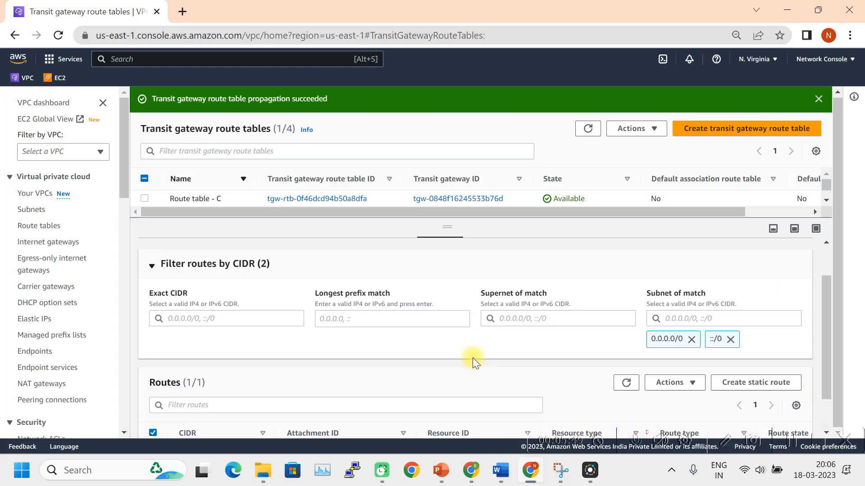
pyautogui.moveTo(434, 232); pyautogui.dragTo(439, 288)
pyautogui.click(144, 215)
pyautogui.click(144, 201)
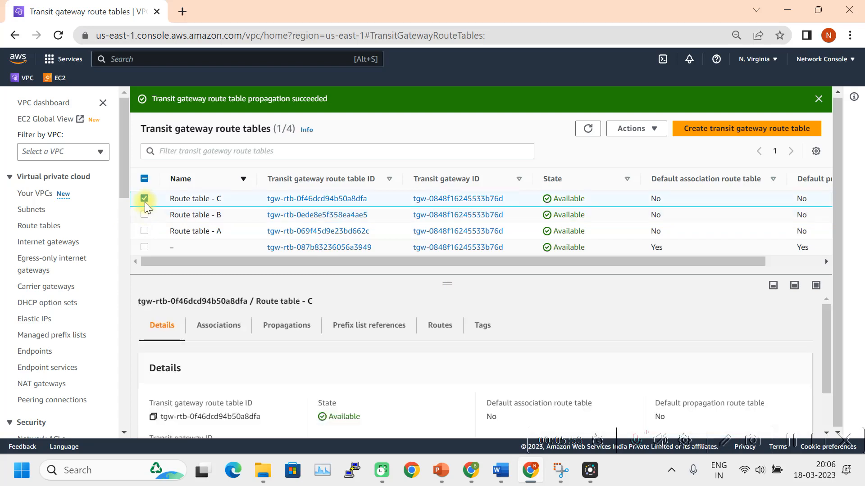
pyautogui.click(290, 333)
pyautogui.moveTo(440, 283); pyautogui.dragTo(448, 228)
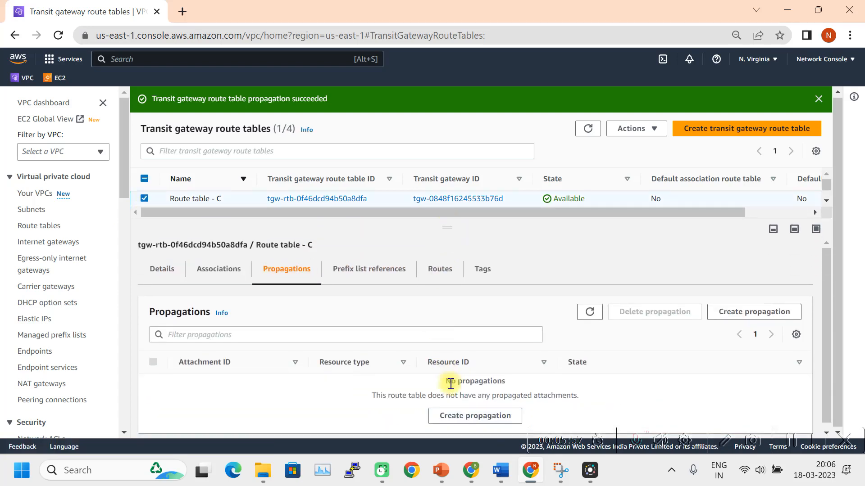
pyautogui.click(455, 414)
pyautogui.click(286, 312)
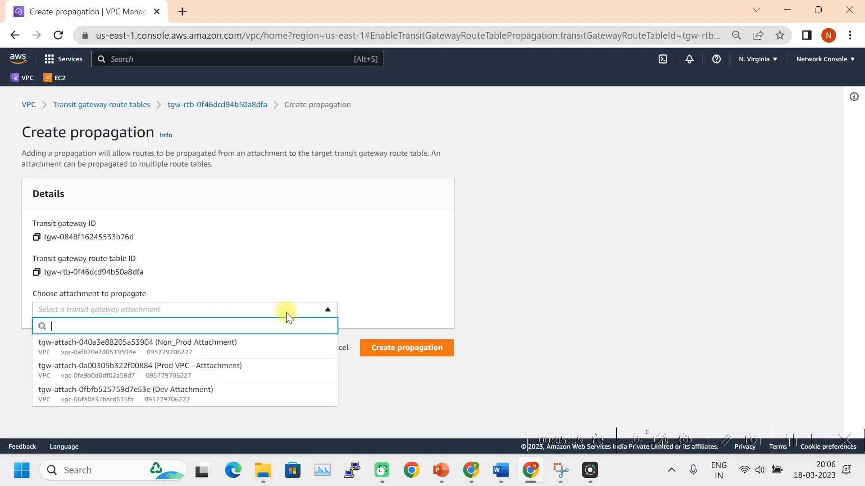
pyautogui.click(183, 375)
pyautogui.click(397, 348)
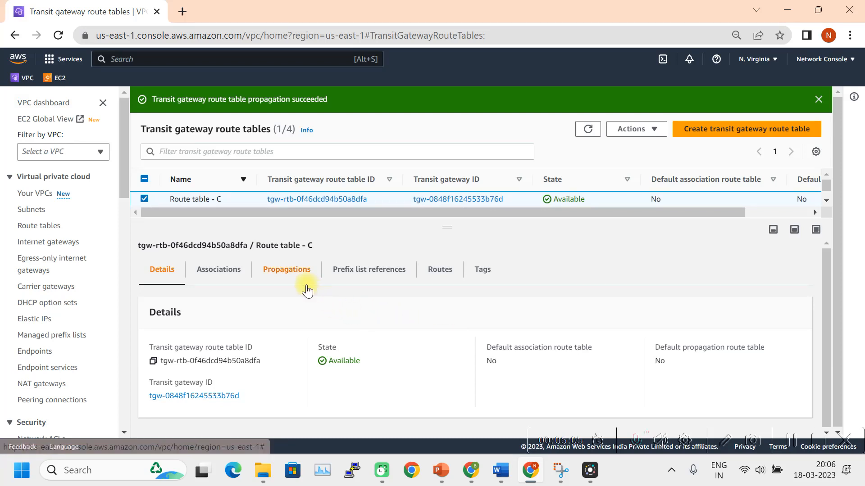
# Verify Route table - C lists the 10.10.0.0/16 route, then return to the Word diagram.
pyautogui.click(287, 277)
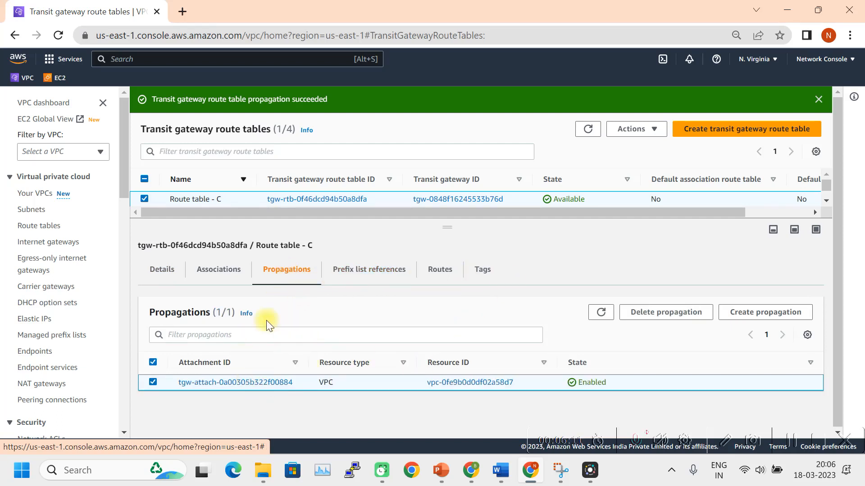
pyautogui.click(439, 270)
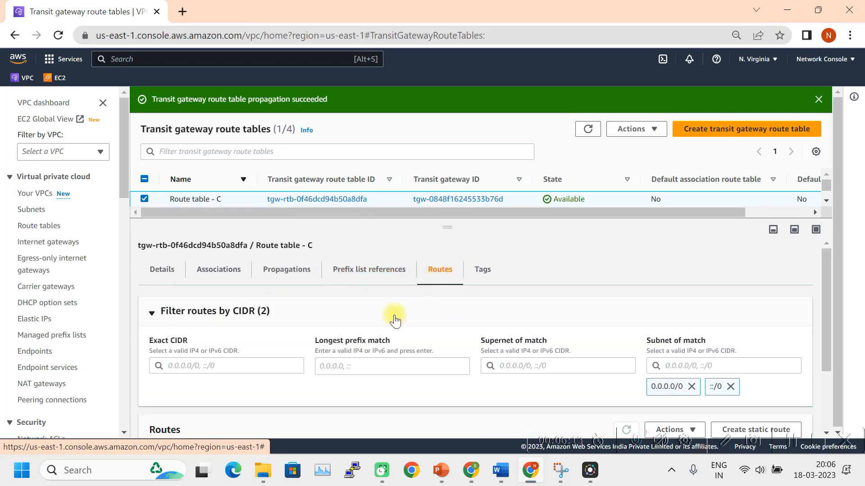
pyautogui.scroll(-2, 344, 364)
pyautogui.scroll(-1, 344, 364)
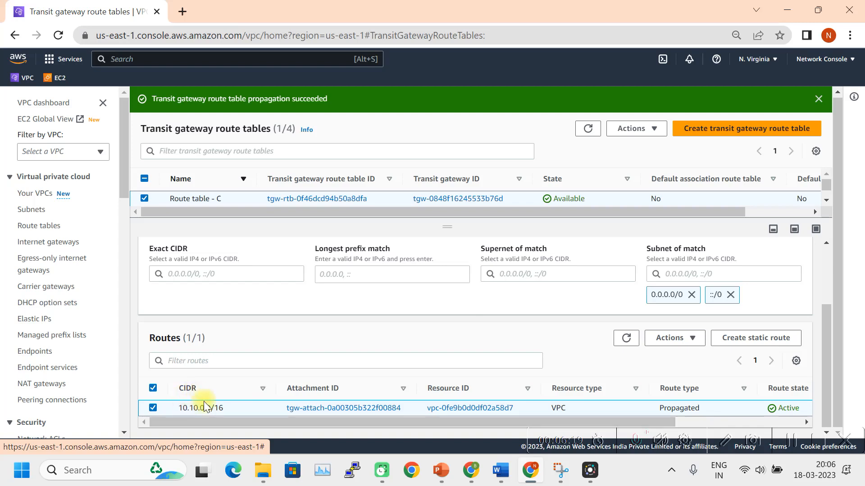
pyautogui.scroll(2, 423, 361)
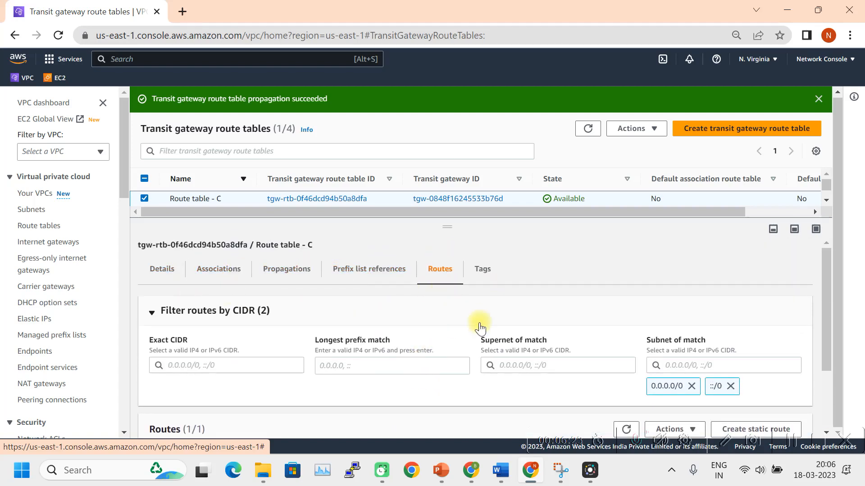
pyautogui.click(501, 470)
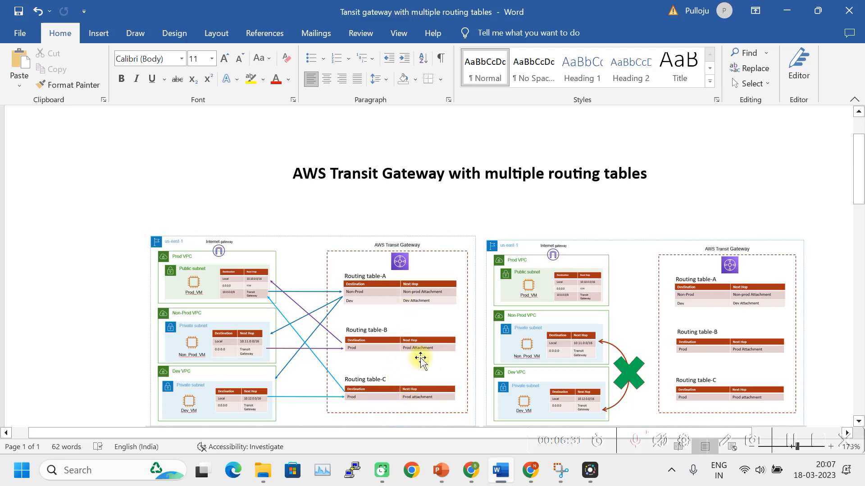
pyautogui.scroll(-10, 459, 374)
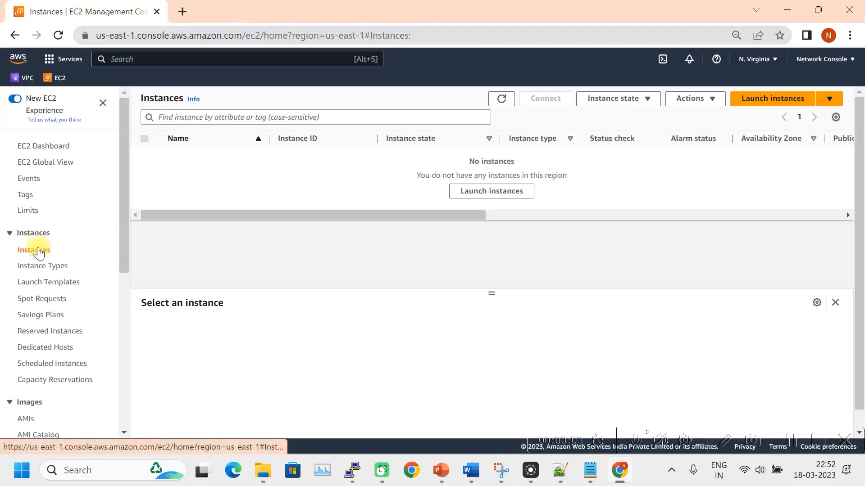
# Begin a new EC2 launch named Dev VM, keeping Amazon Linux 2023 and t2.micro defaults.
pyautogui.click(765, 102)
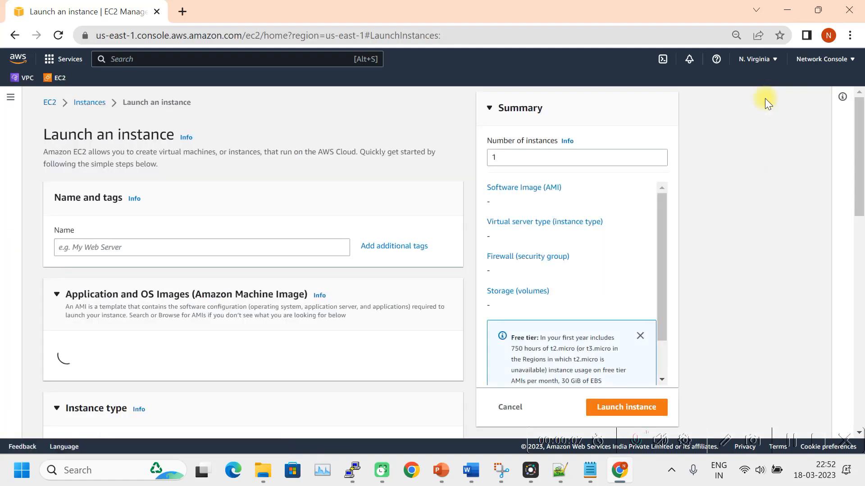
pyautogui.click(93, 248)
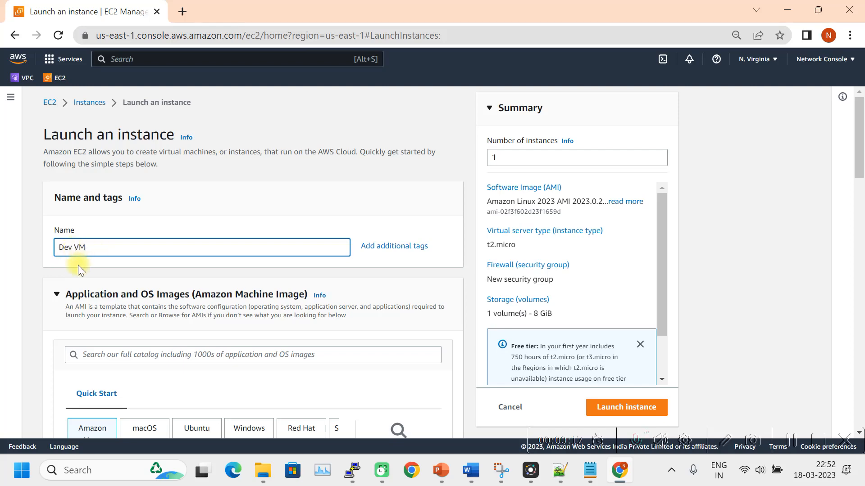
pyautogui.scroll(-6, 124, 270)
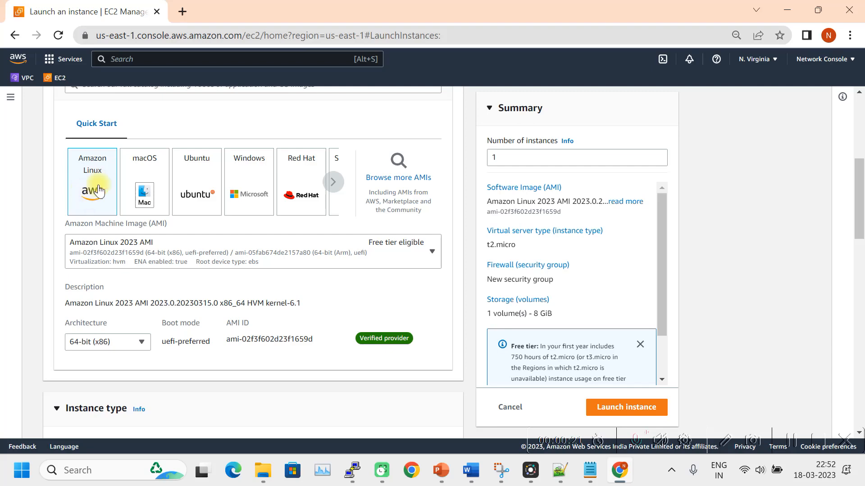
pyautogui.scroll(-8, 164, 304)
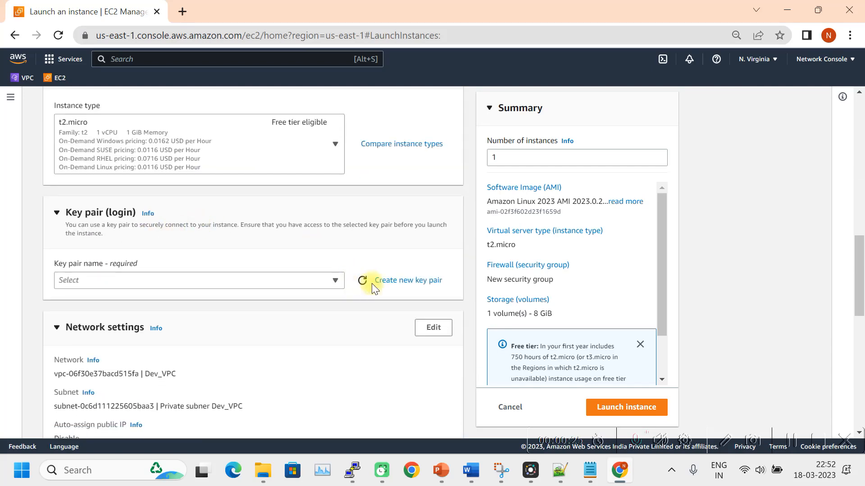
# Create a new RSA .pem key pair named TGW_MR_PEM for the instance.
pyautogui.click(398, 282)
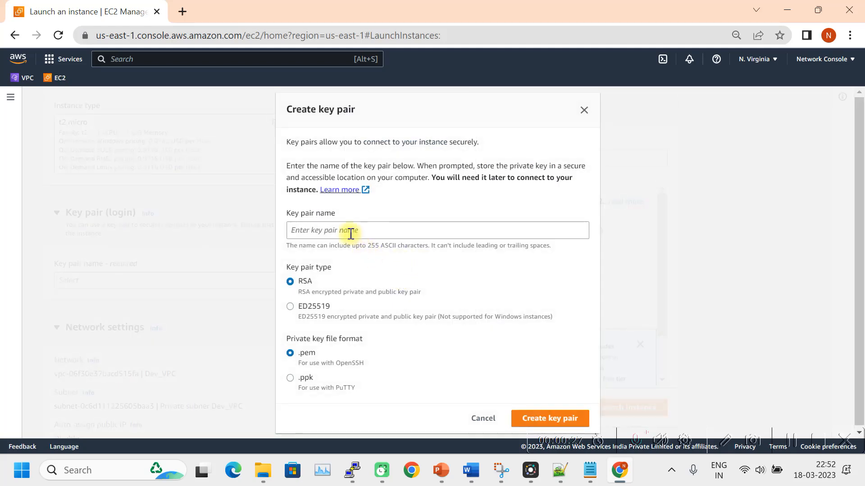
pyautogui.click(339, 227)
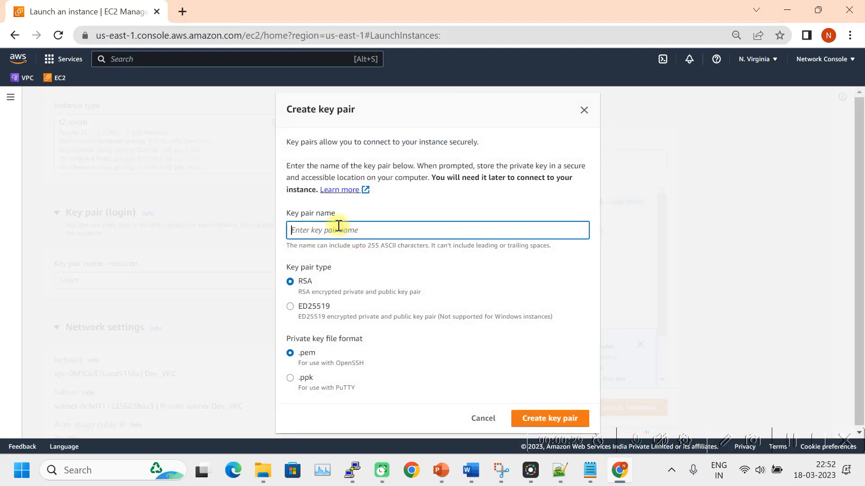
pyautogui.write('T')
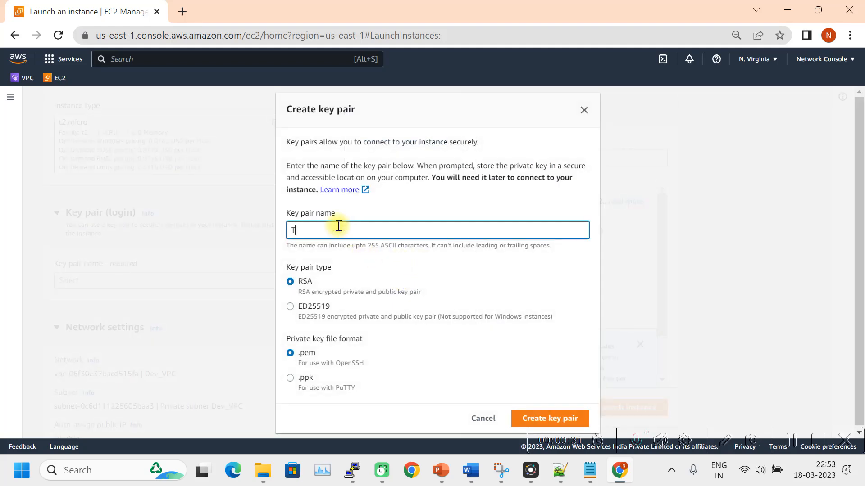
pyautogui.write('GW_MR_PEM')
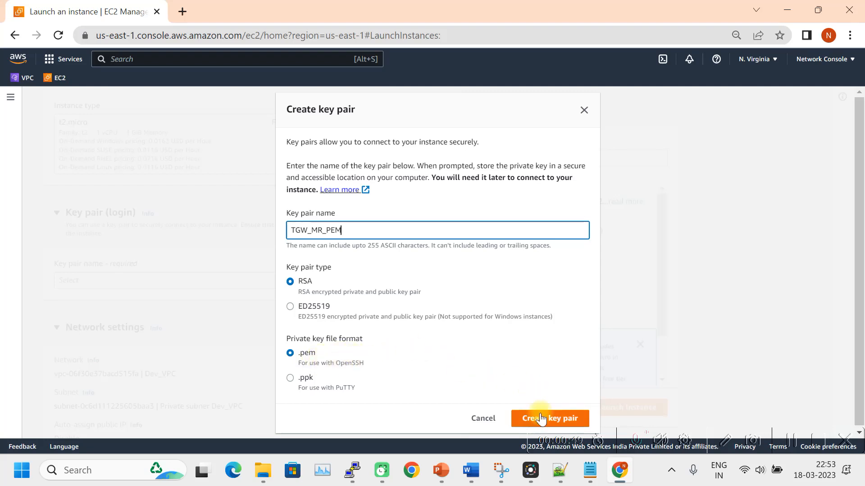
pyautogui.click(542, 421)
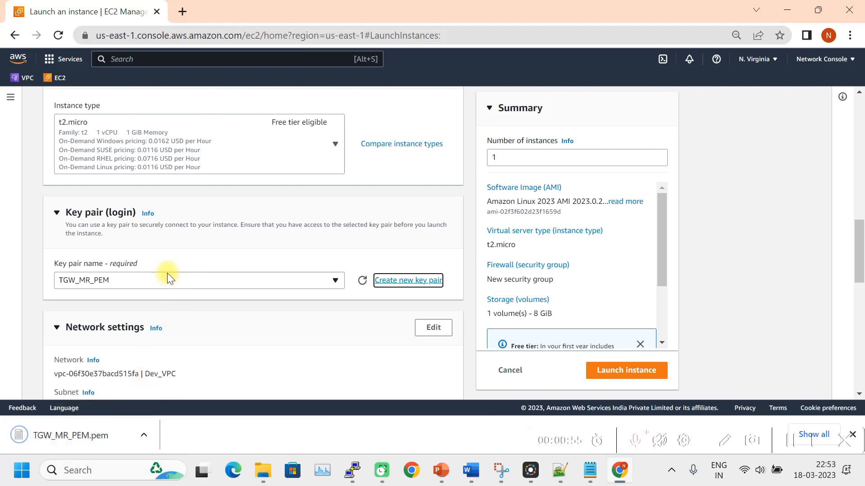
# Edit network settings, keeping Dev_VPC, its private subnet and auto-assigned public IP disabled.
pyautogui.scroll(-1, 166, 271)
pyautogui.scroll(-3, 128, 259)
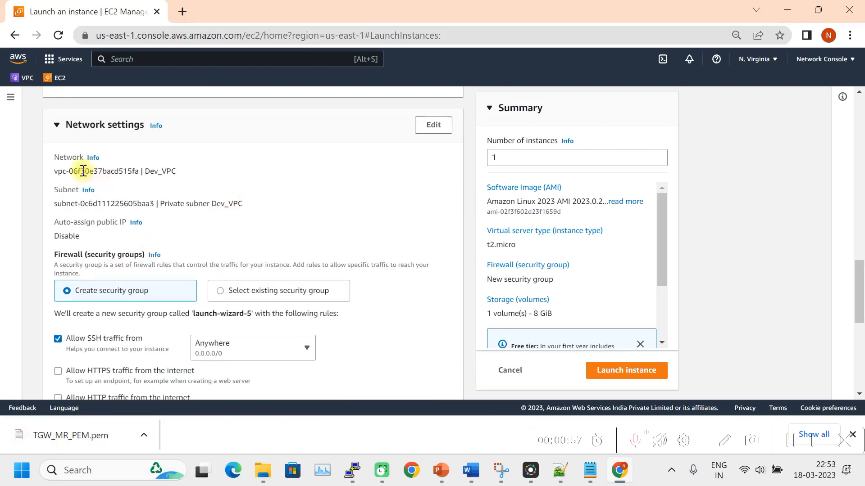
pyautogui.click(432, 124)
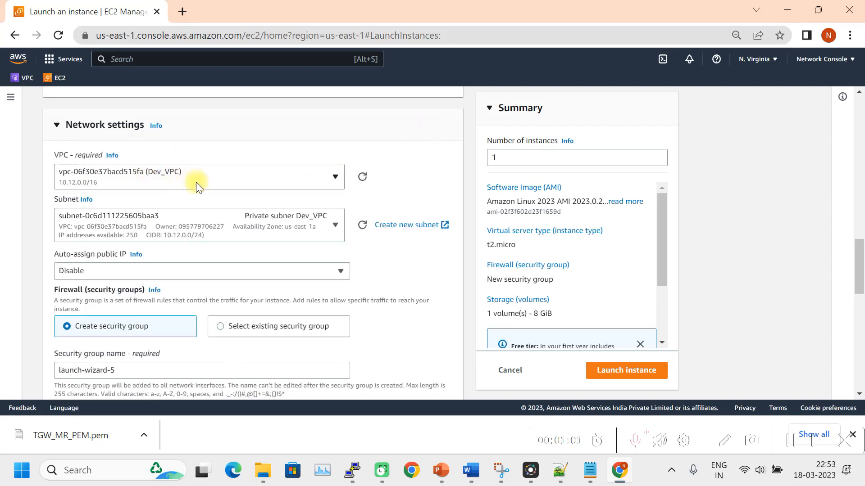
pyautogui.scroll(-1, 255, 251)
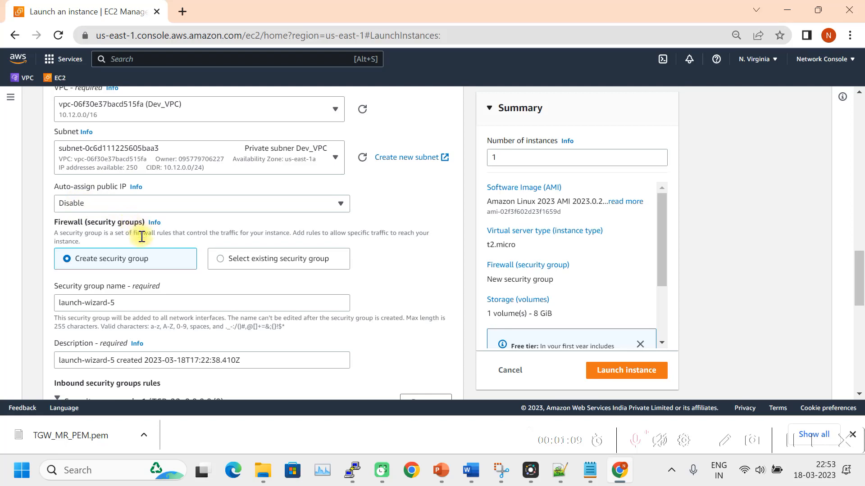
pyautogui.scroll(-3, 141, 236)
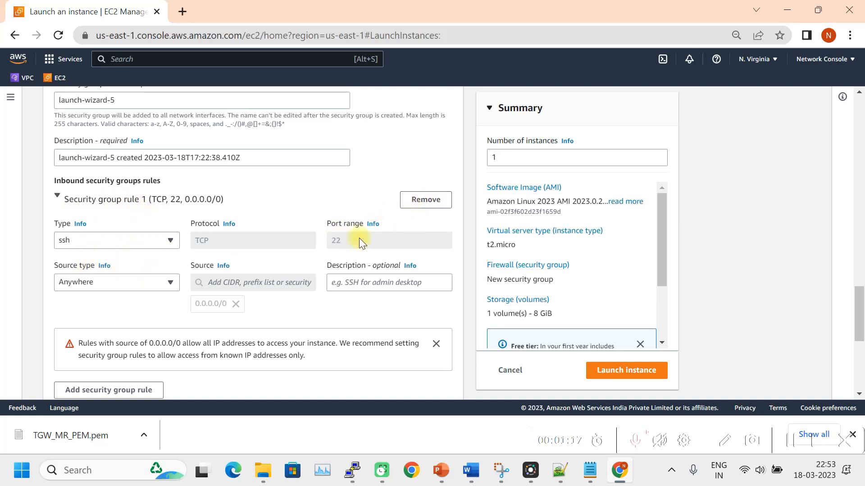
pyautogui.scroll(-1, 185, 288)
pyautogui.click(128, 328)
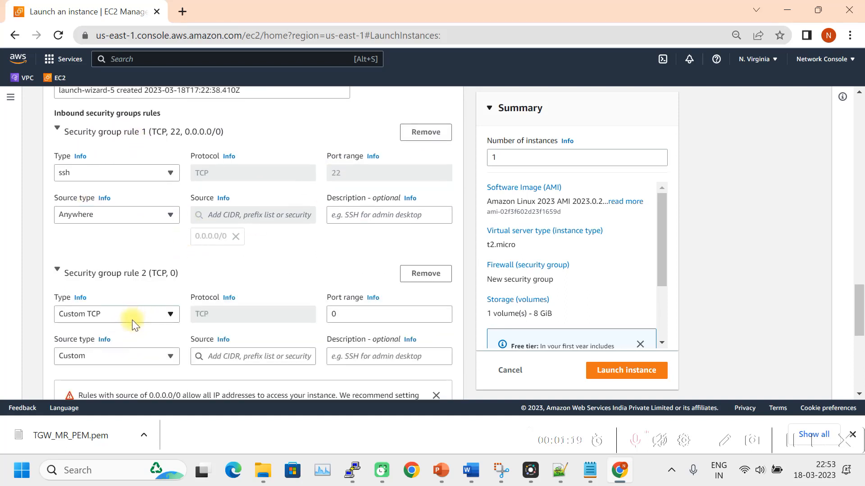
pyautogui.click(147, 313)
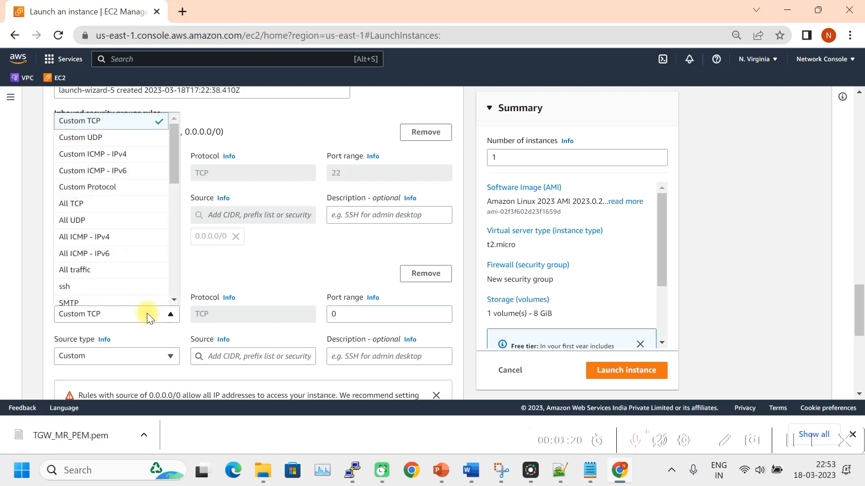
pyautogui.click(98, 246)
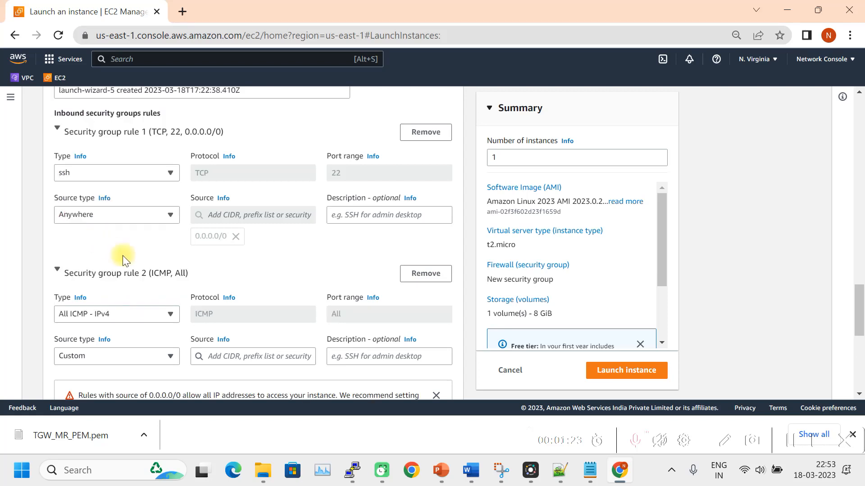
pyautogui.click(158, 360)
pyautogui.click(113, 305)
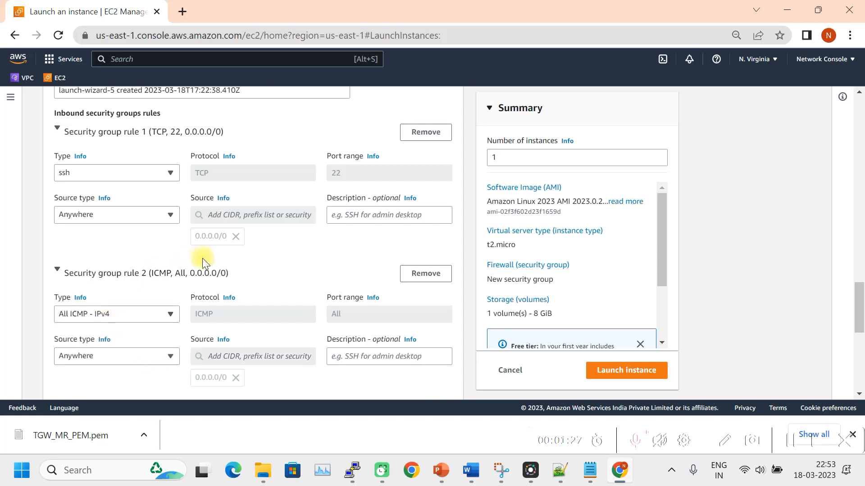
pyautogui.scroll(-3, 202, 259)
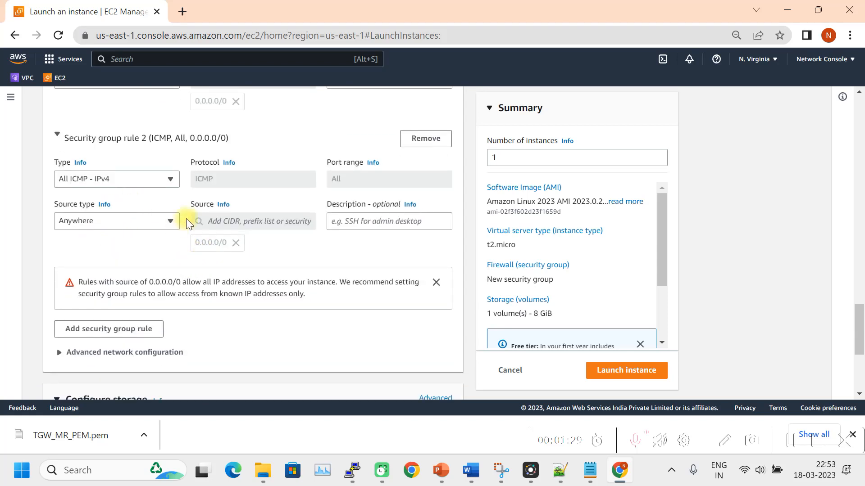
pyautogui.scroll(3, 140, 212)
pyautogui.scroll(-6, 239, 221)
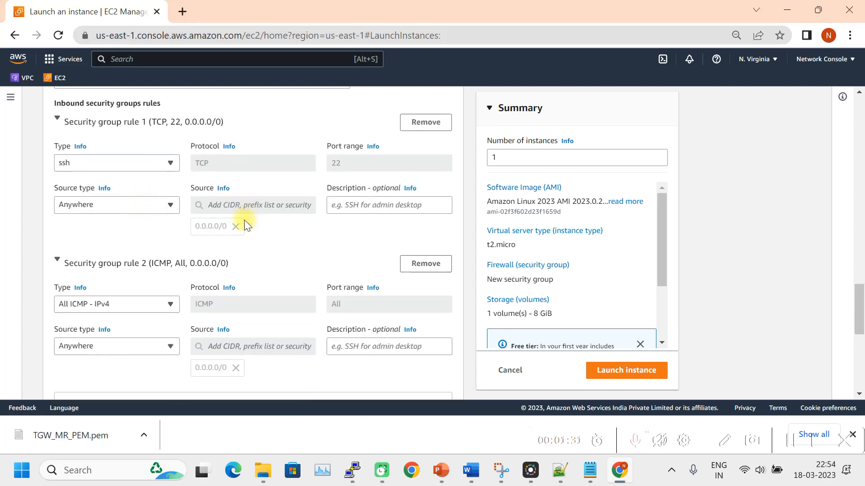
pyautogui.scroll(3, 227, 230)
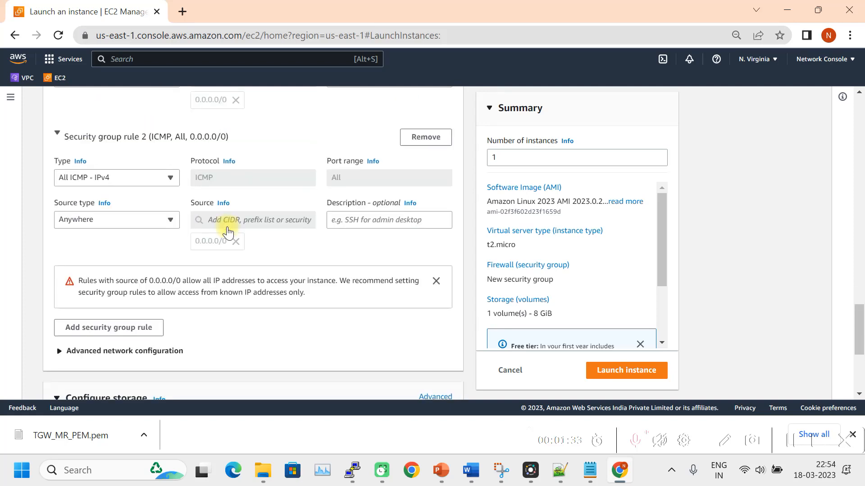
pyautogui.moveTo(861, 306); pyautogui.dragTo(861, 140)
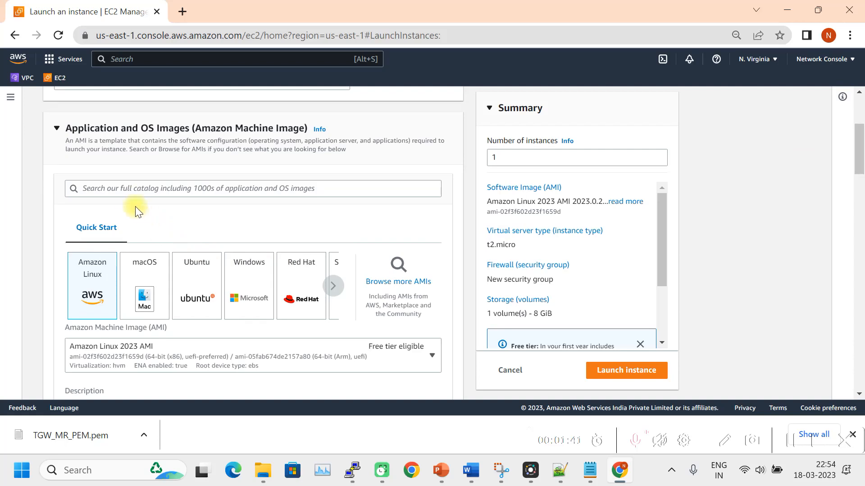
# Launch the Dev_VM instance and go to the EC2 Instances list.
pyautogui.scroll(4, 121, 203)
pyautogui.moveTo(103, 247); pyautogui.dragTo(52, 247)
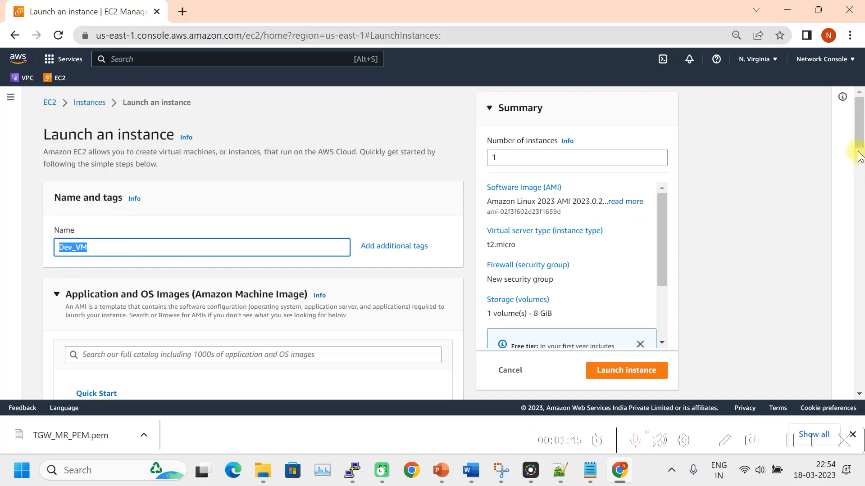
pyautogui.moveTo(860, 143); pyautogui.dragTo(861, 252)
pyautogui.scroll(-1, 366, 328)
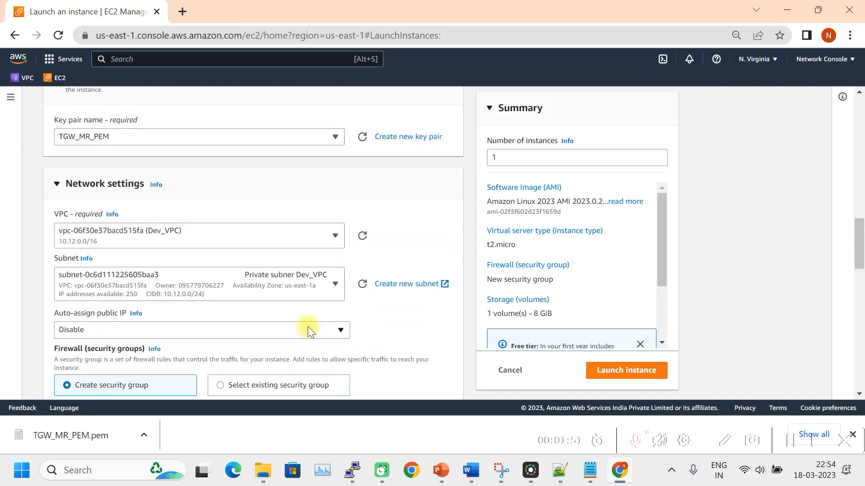
pyautogui.scroll(-1, 225, 243)
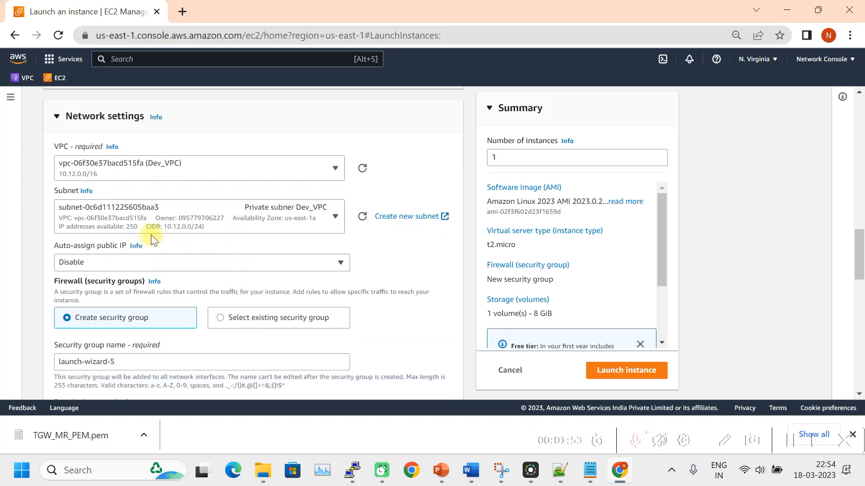
pyautogui.scroll(-2, 120, 283)
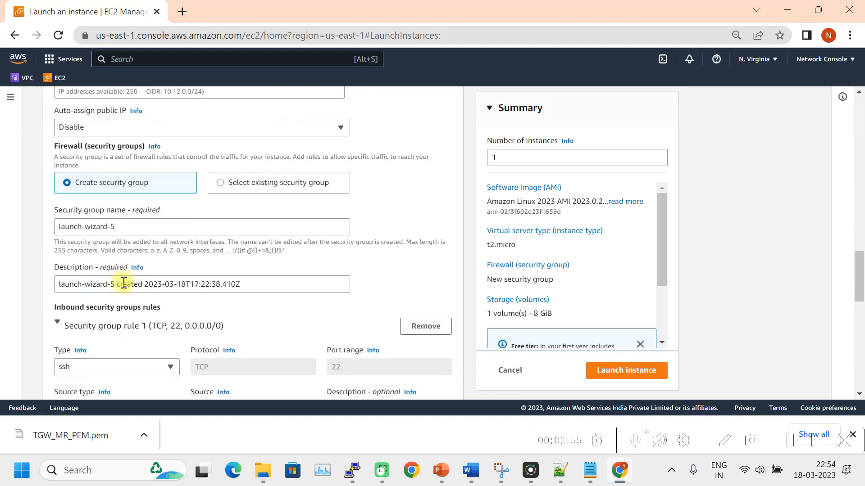
pyautogui.scroll(-1, 126, 288)
pyautogui.scroll(-3, 115, 303)
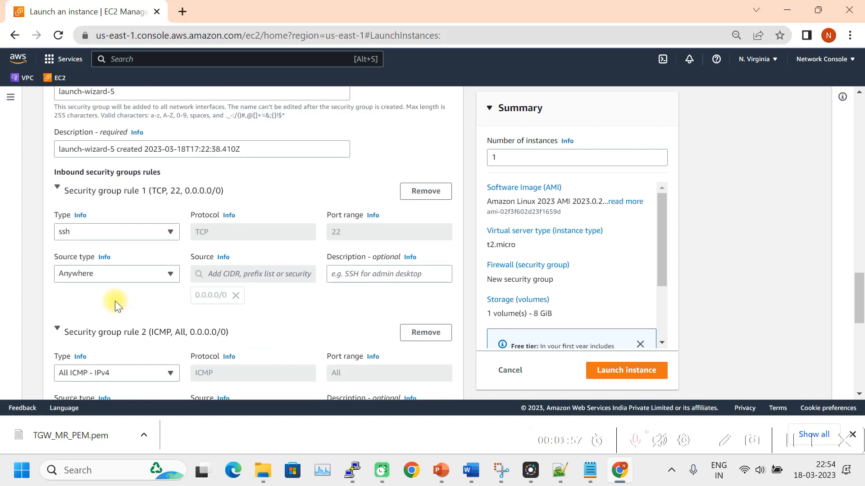
pyautogui.scroll(-3, 118, 293)
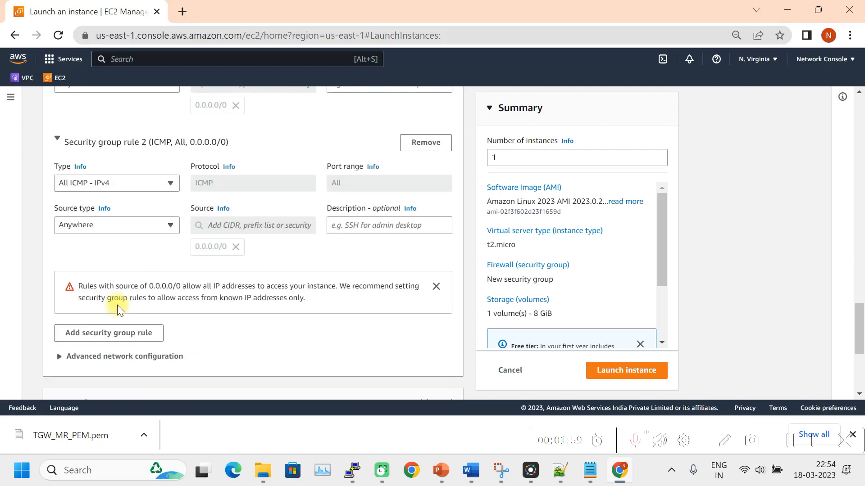
pyautogui.scroll(-1, 117, 305)
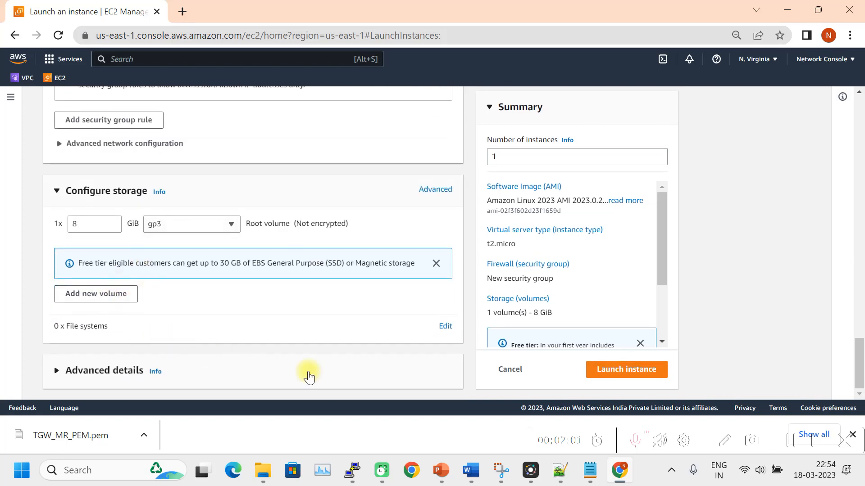
pyautogui.click(643, 371)
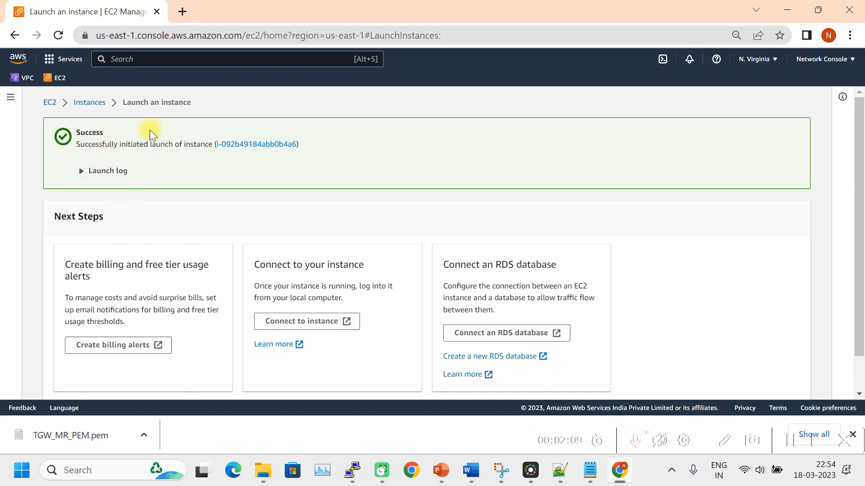
pyautogui.click(92, 107)
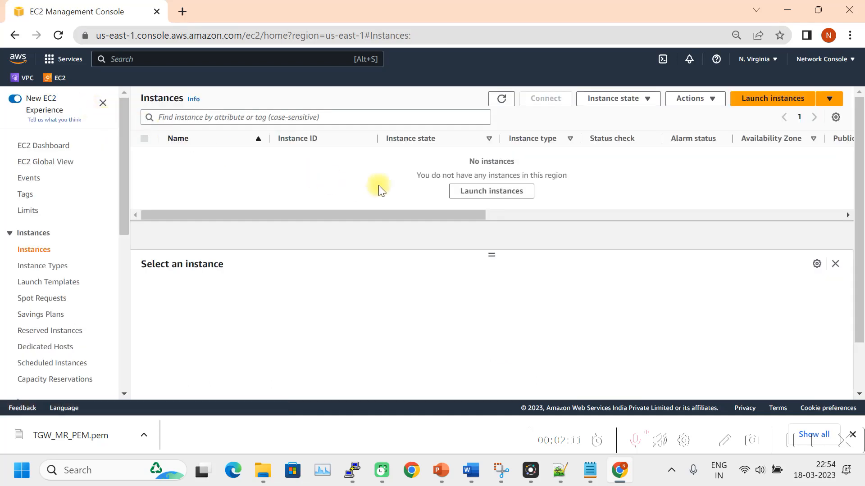
# Refresh the instance list until Dev_VM shows Running on t2.micro in us-east-1a.
pyautogui.click(505, 101)
pyautogui.click(501, 102)
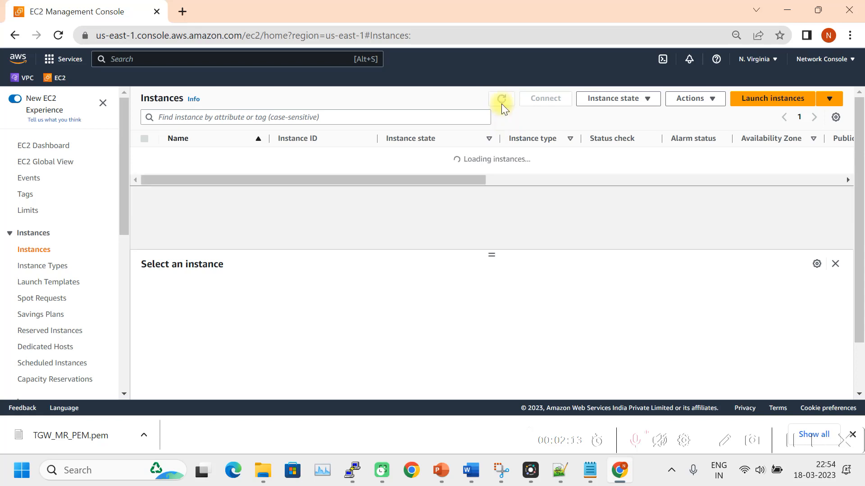
pyautogui.click(501, 103)
pyautogui.click(501, 100)
pyautogui.click(502, 100)
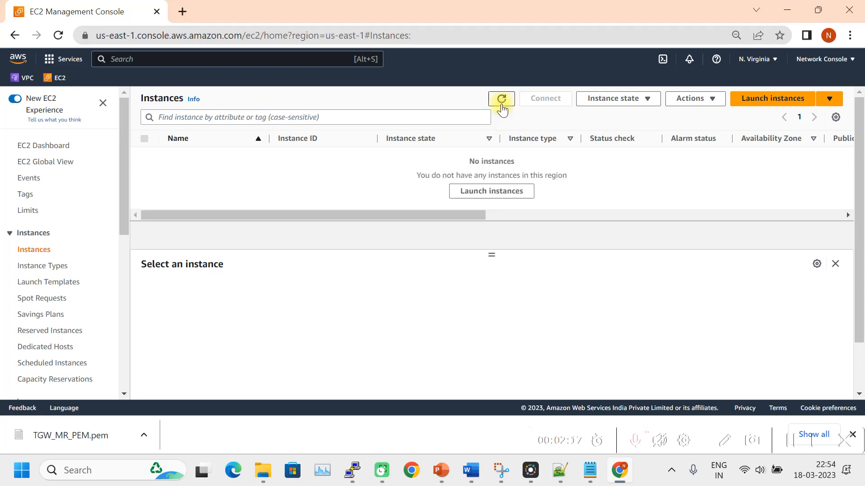
pyautogui.click(502, 107)
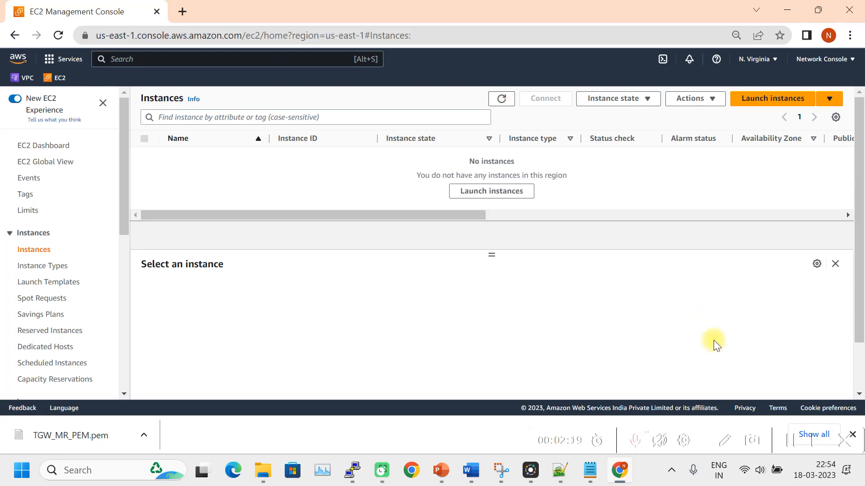
pyautogui.click(795, 442)
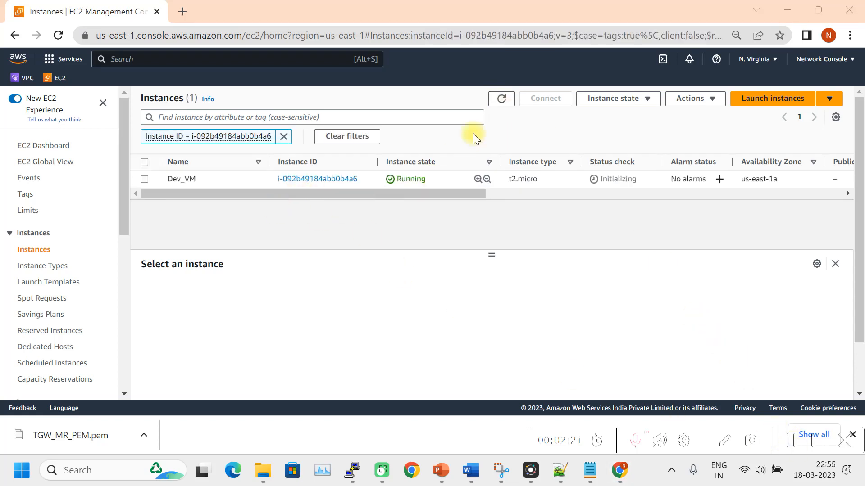
pyautogui.click(500, 103)
pyautogui.click(500, 103)
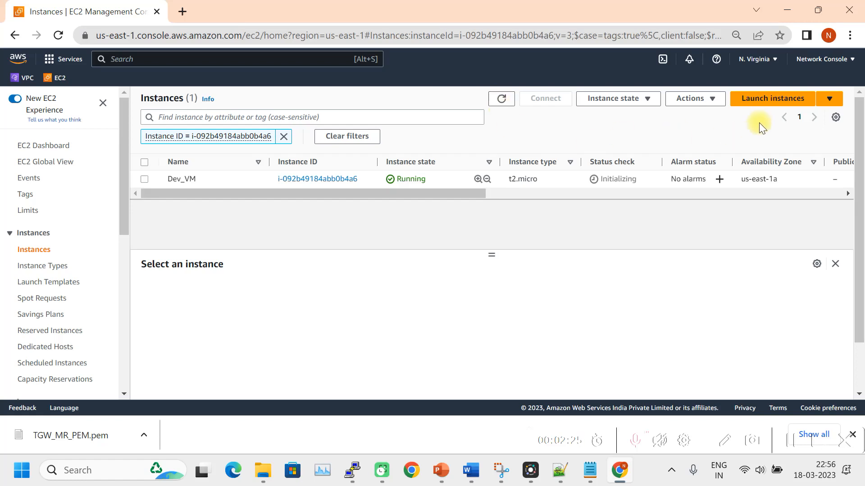
pyautogui.click(765, 99)
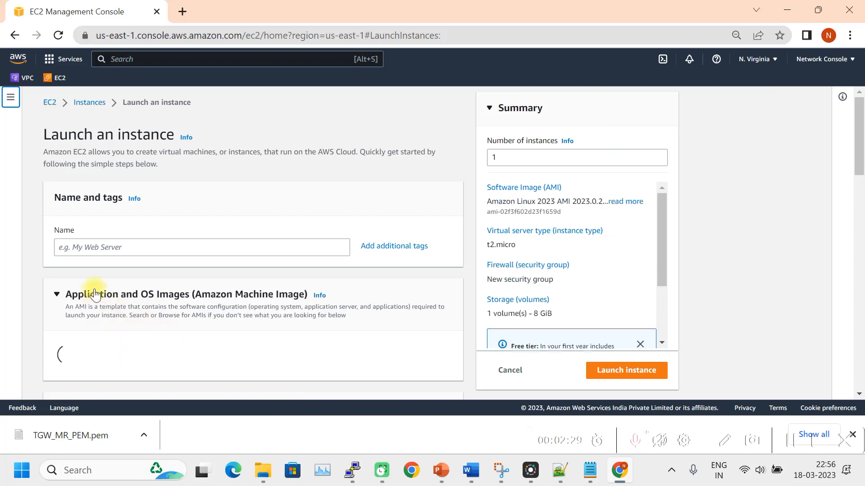
# Name the new instance Non_Prod_VM and select the TGW_MR_PEM key pair.
pyautogui.click(87, 248)
pyautogui.write('Non_Prod_VM')
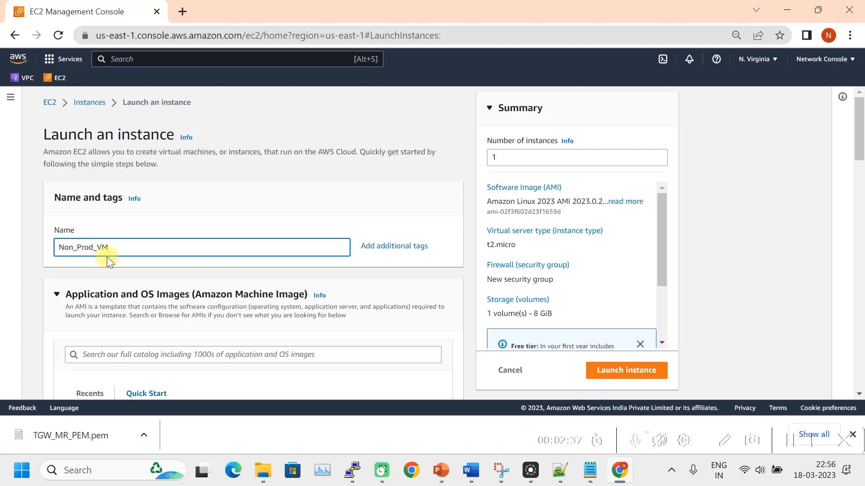
pyautogui.scroll(-5, 100, 264)
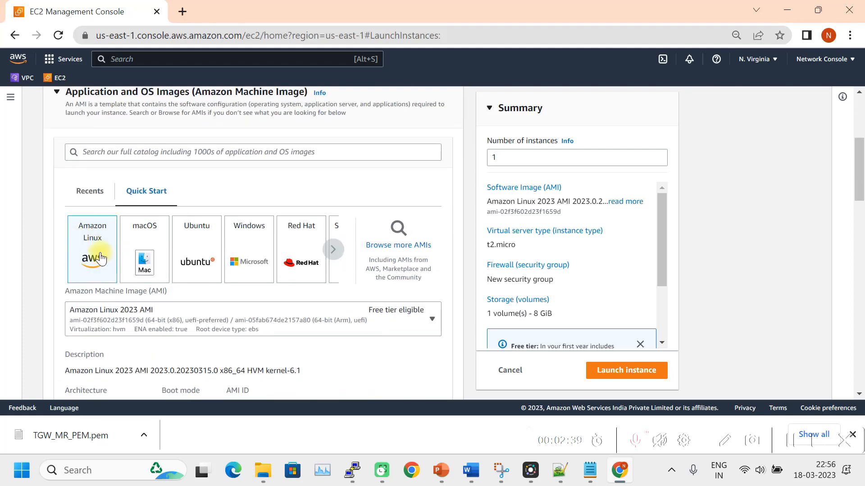
pyautogui.scroll(-8, 104, 270)
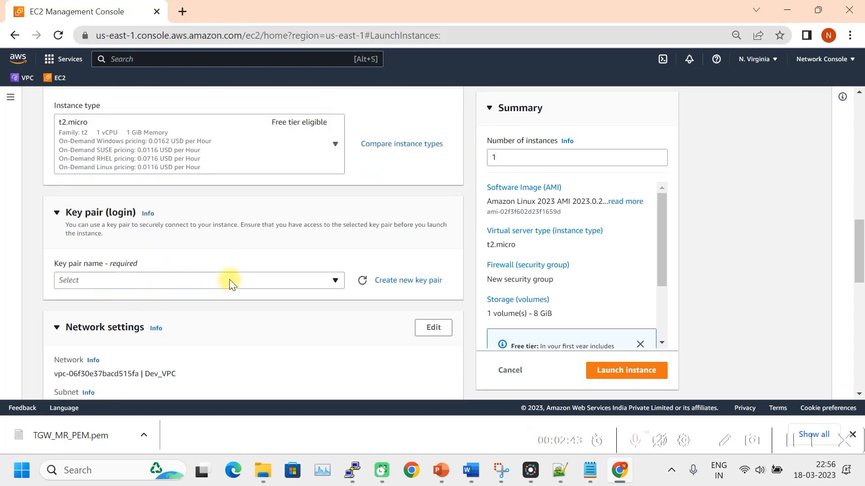
pyautogui.click(212, 281)
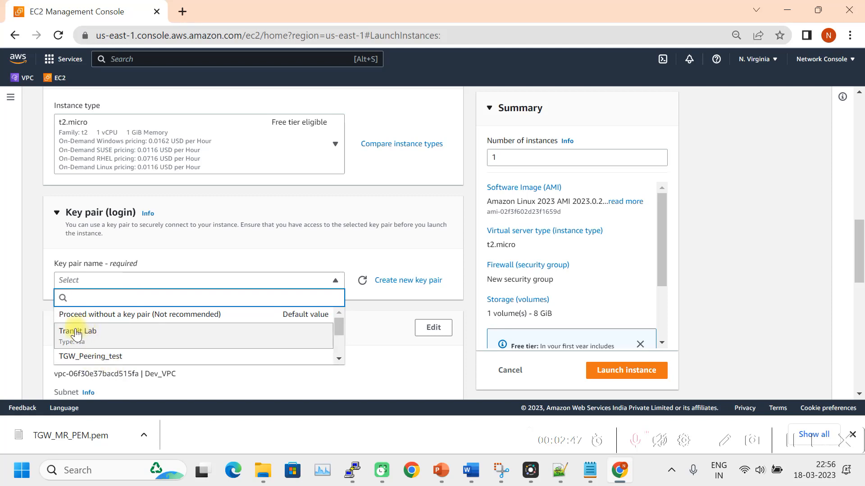
pyautogui.moveTo(337, 327); pyautogui.dragTo(338, 357)
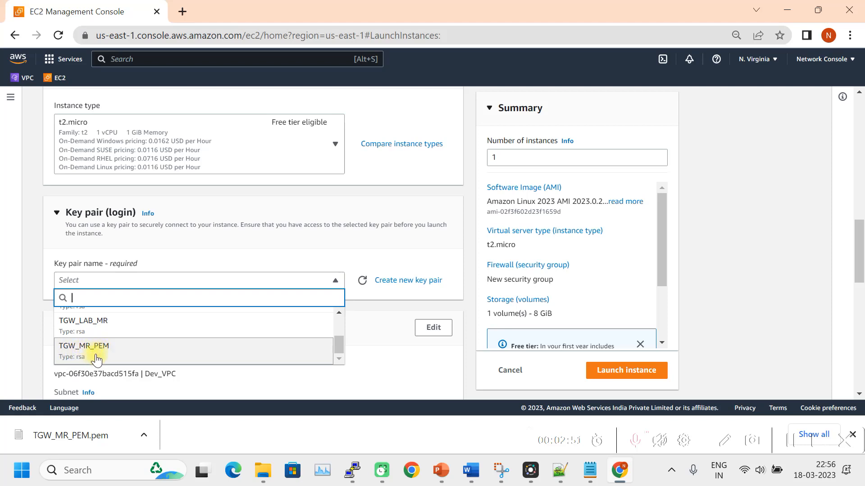
pyautogui.click(111, 356)
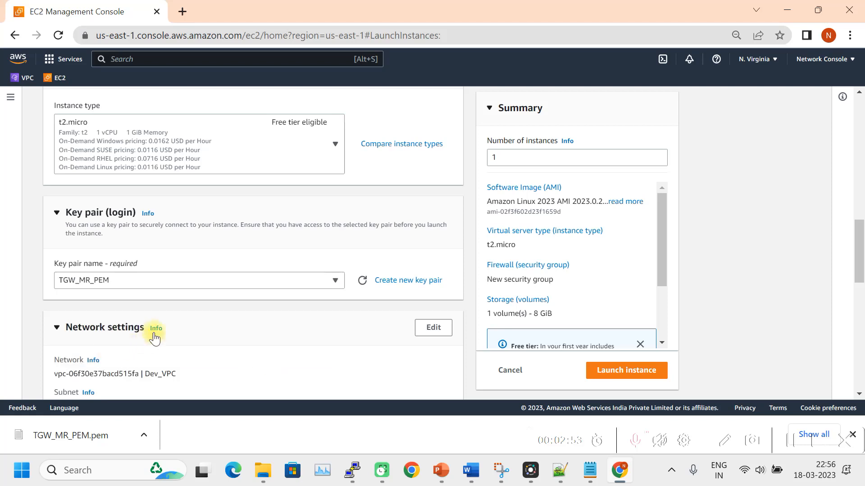
pyautogui.scroll(-2, 189, 316)
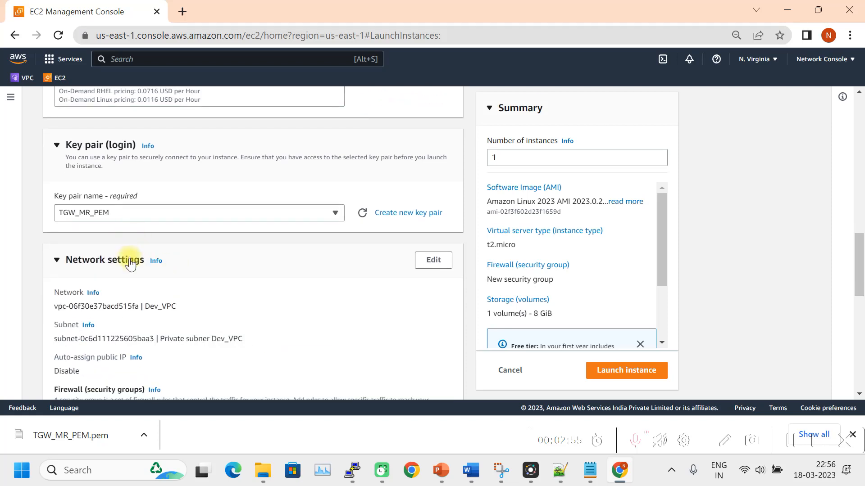
pyautogui.scroll(-3, 135, 252)
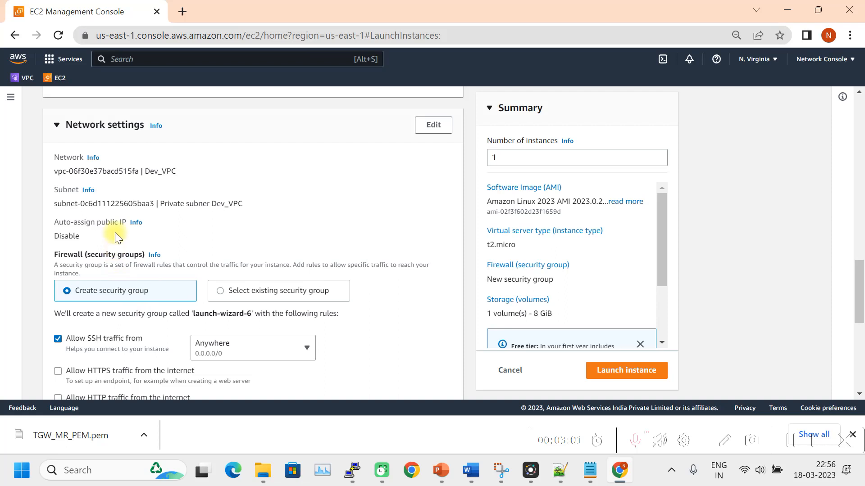
# Edit network settings to place the instance in Non_Prod_VPC.
pyautogui.click(430, 124)
pyautogui.click(319, 181)
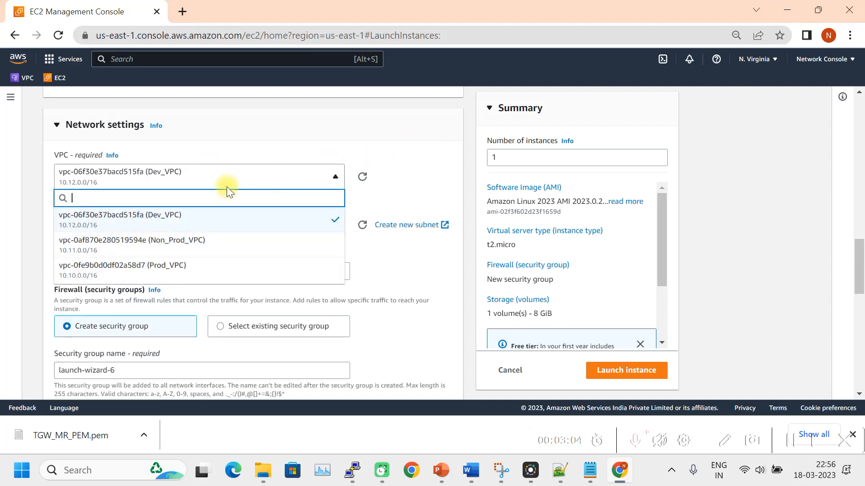
pyautogui.click(181, 240)
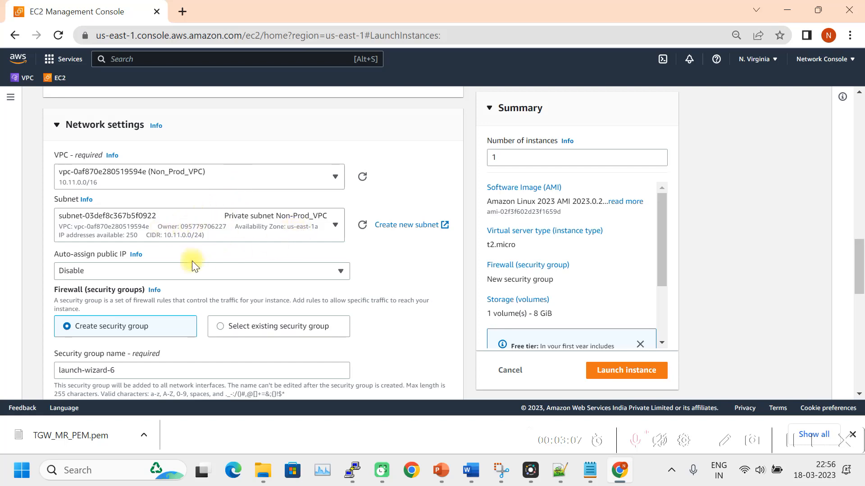
pyautogui.scroll(-2, 166, 265)
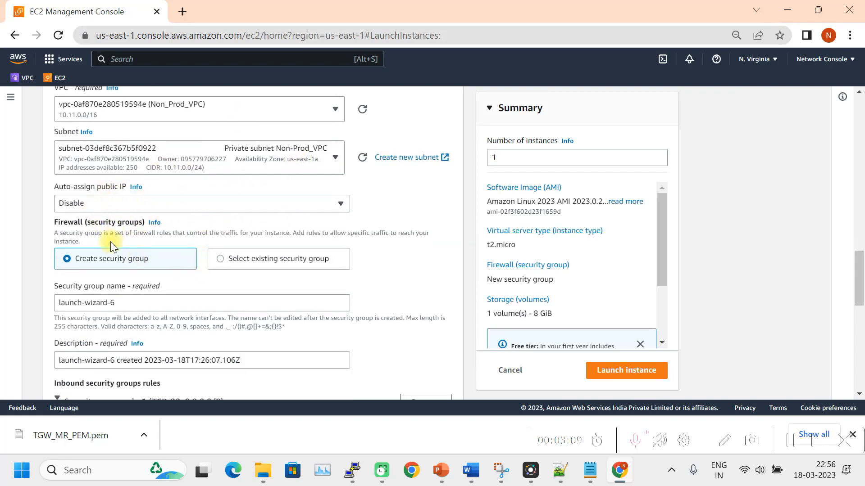
pyautogui.scroll(-5, 111, 236)
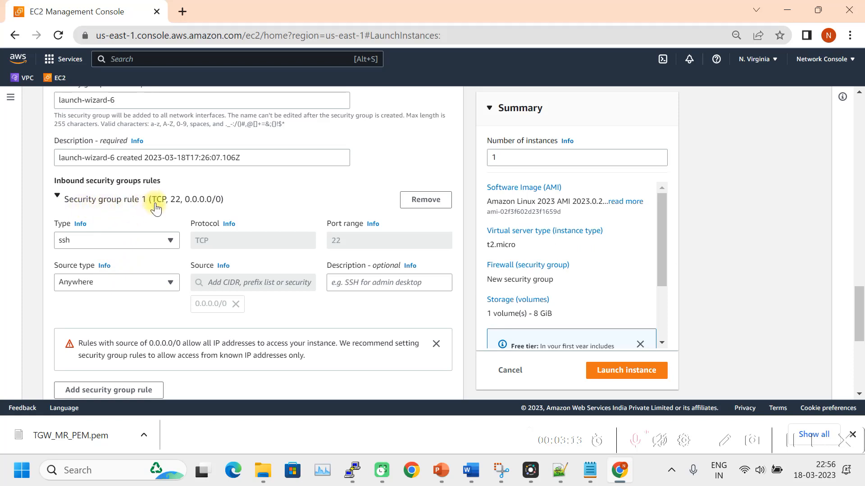
pyautogui.scroll(1, 136, 215)
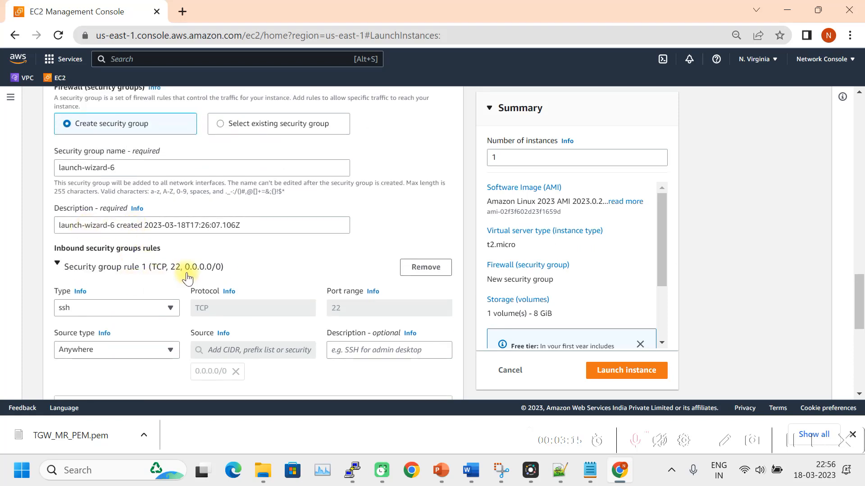
pyautogui.scroll(-3, 174, 267)
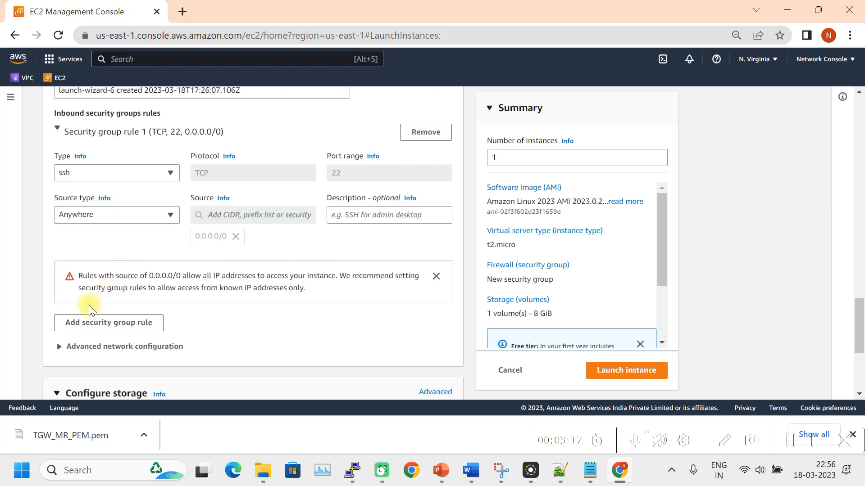
# Add security group rule 2 allowing All ICMP - IPv4 from Anywhere.
pyautogui.click(101, 325)
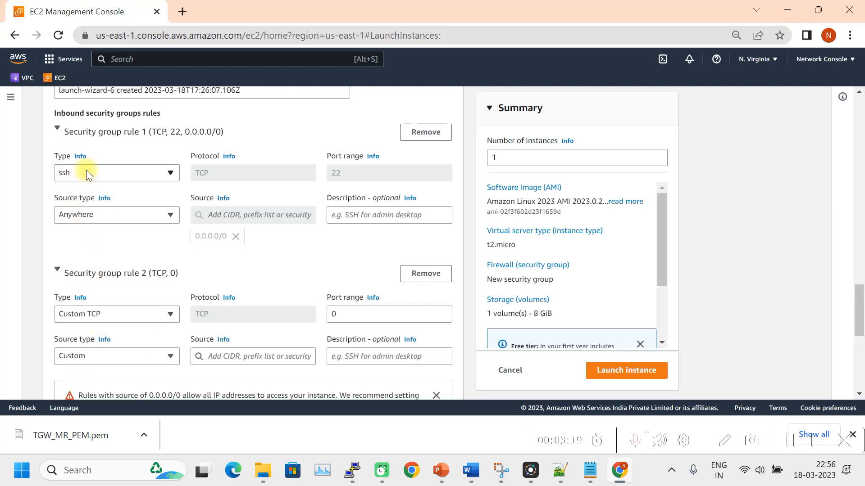
pyautogui.click(148, 312)
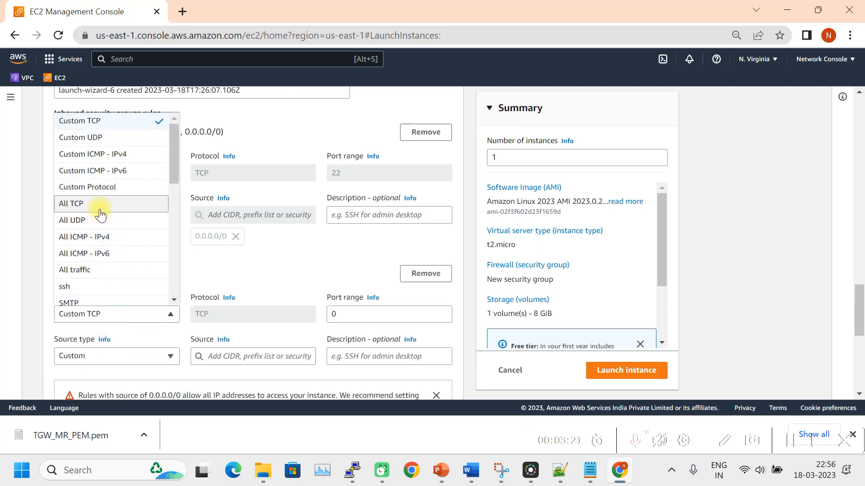
pyautogui.click(100, 238)
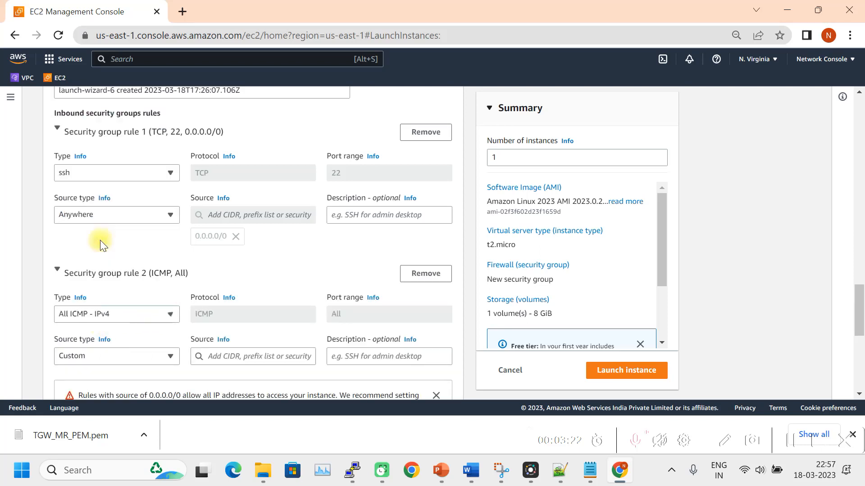
pyautogui.click(137, 356)
pyautogui.click(96, 305)
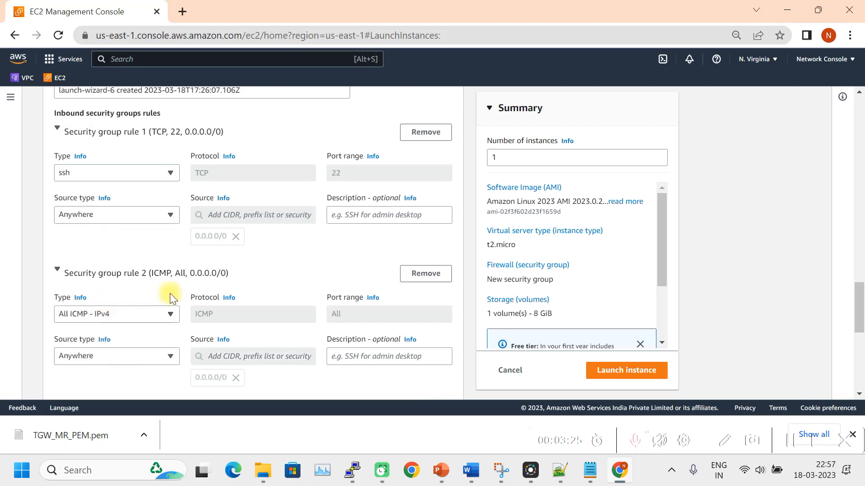
pyautogui.scroll(-4, 226, 280)
pyautogui.scroll(-3, 196, 271)
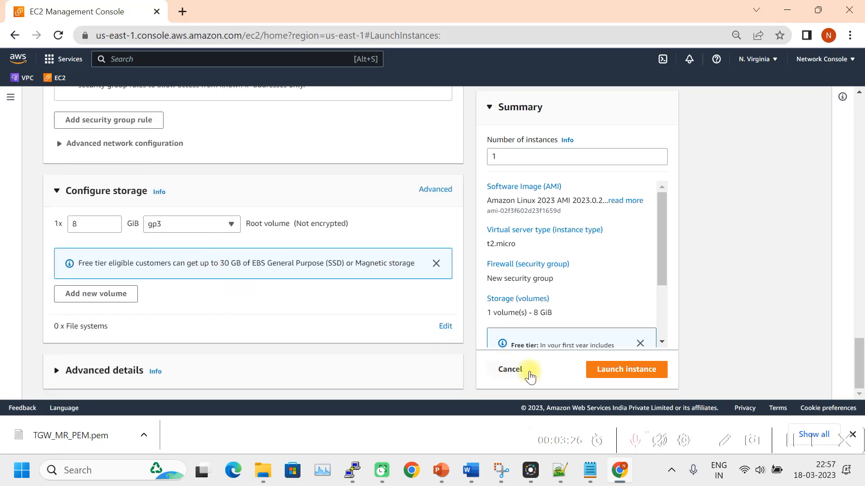
# Launch Non_Prod_VM and refresh until it and Dev_VM pass 2/2 status checks.
pyautogui.click(616, 380)
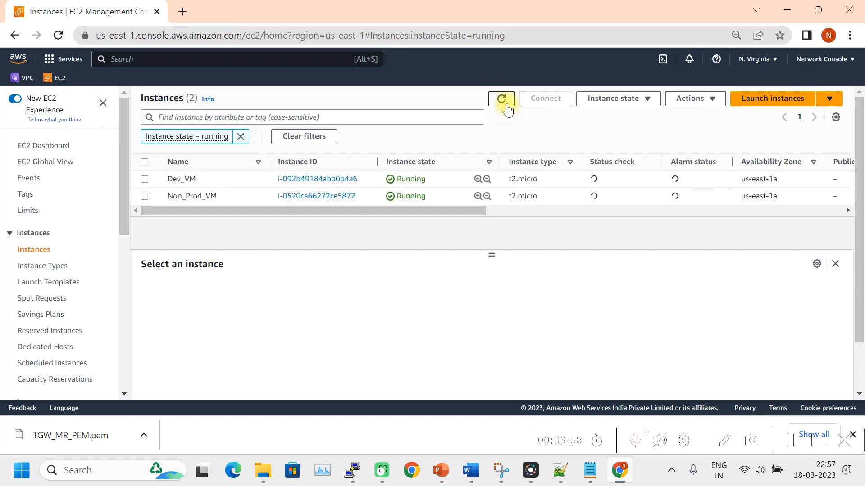
pyautogui.click(502, 100)
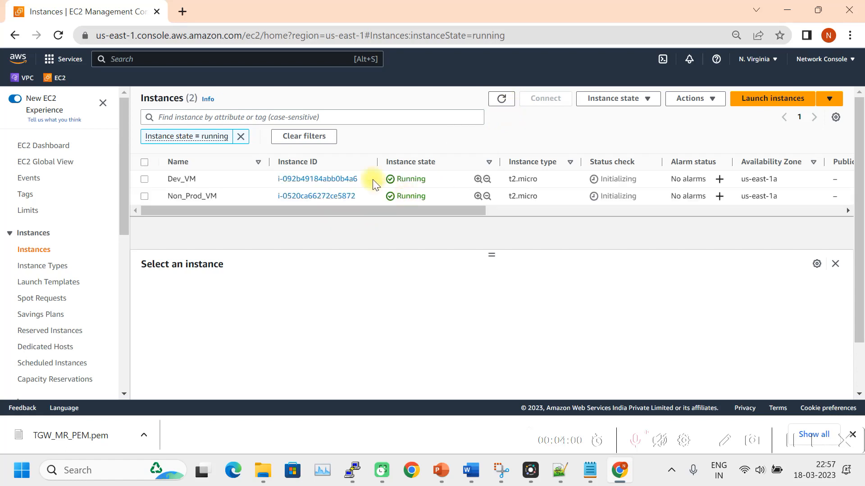
pyautogui.click(503, 101)
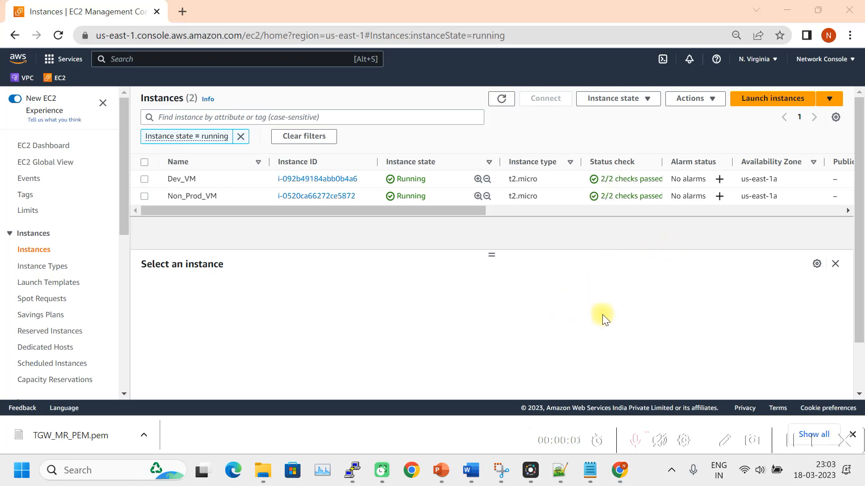
pyautogui.click(765, 108)
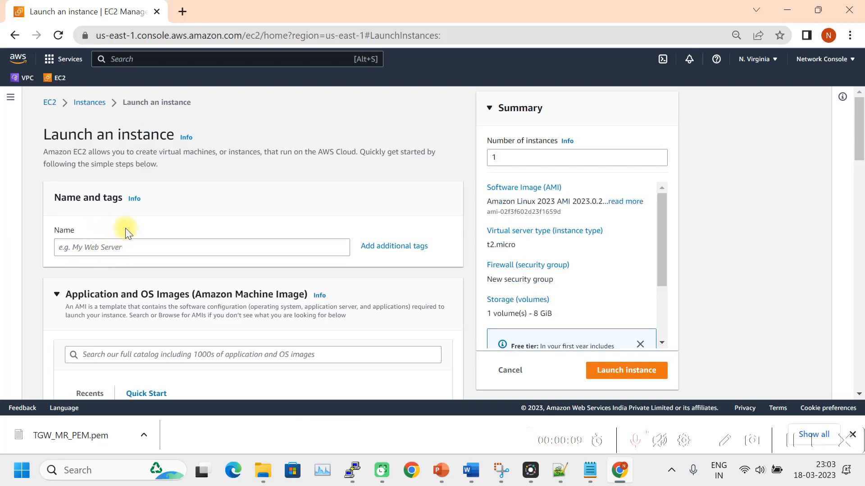
# Name the new instance 'Prod_VM - Jumphost', fixing the extra space.
pyautogui.click(110, 248)
pyautogui.write('Prod_VM- Jumphost')
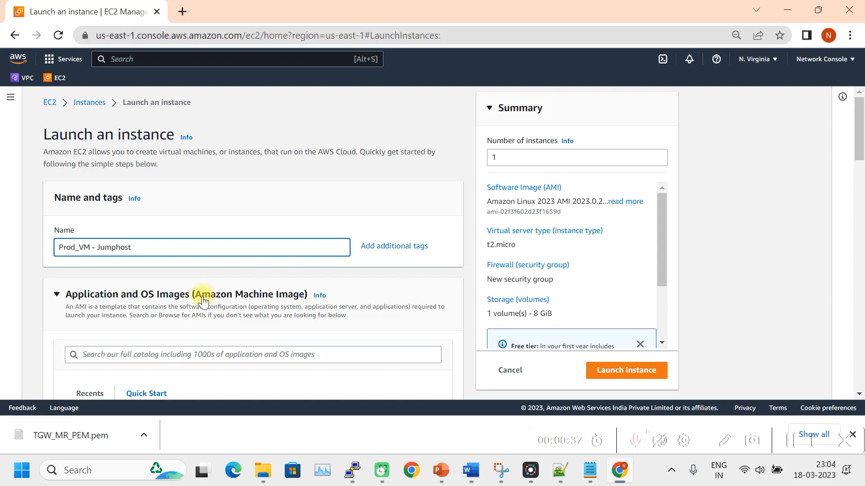
pyautogui.click(96, 249)
pyautogui.press('BackSpace')
# Choose the Microsoft Windows Server 2022 Base AMI and the TGW_MR_PEM key pair.
pyautogui.scroll(-5, 167, 270)
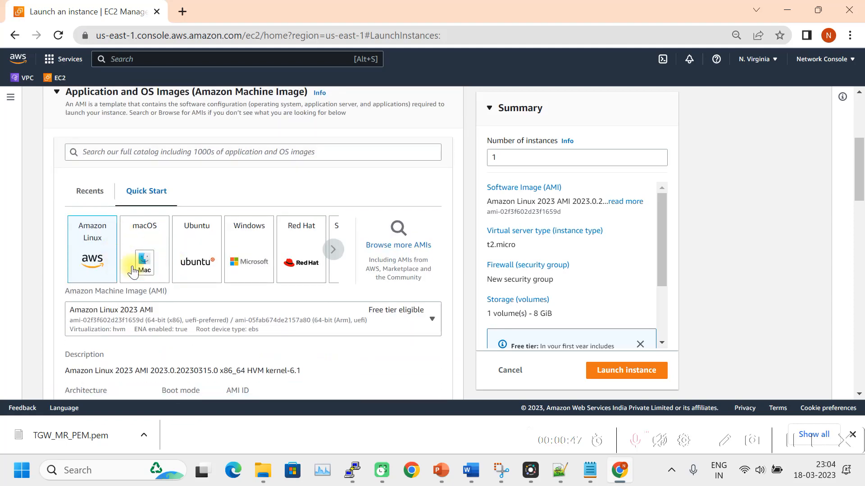
pyautogui.click(253, 247)
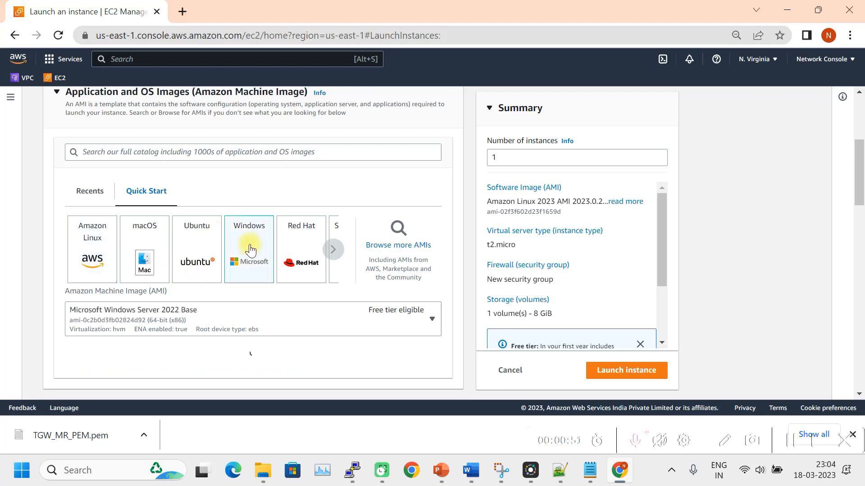
pyautogui.scroll(-4, 245, 256)
pyautogui.scroll(-5, 245, 255)
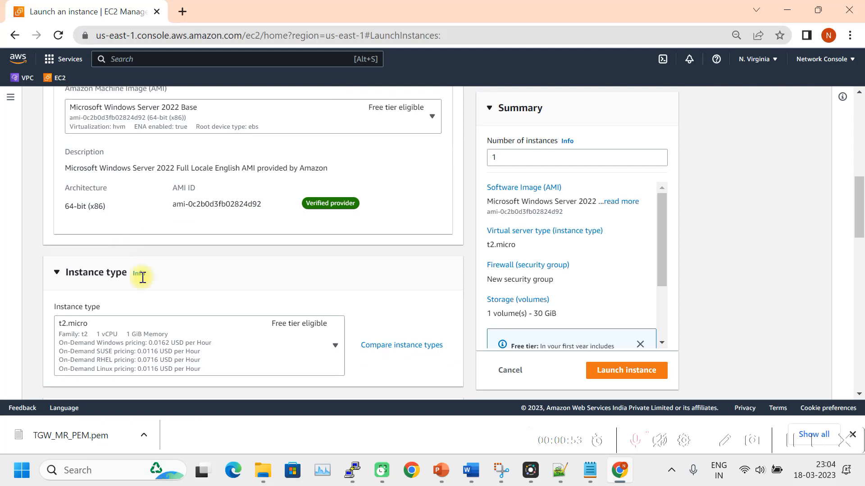
pyautogui.scroll(3, 194, 261)
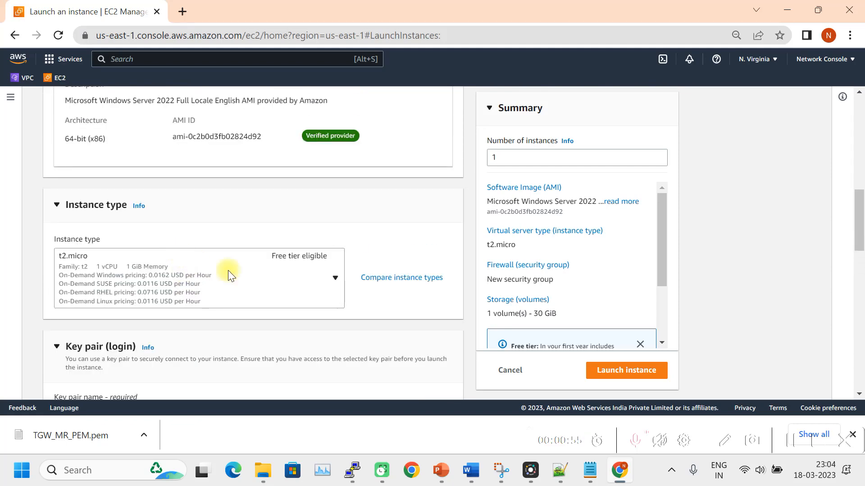
pyautogui.scroll(-3, 279, 276)
pyautogui.click(330, 280)
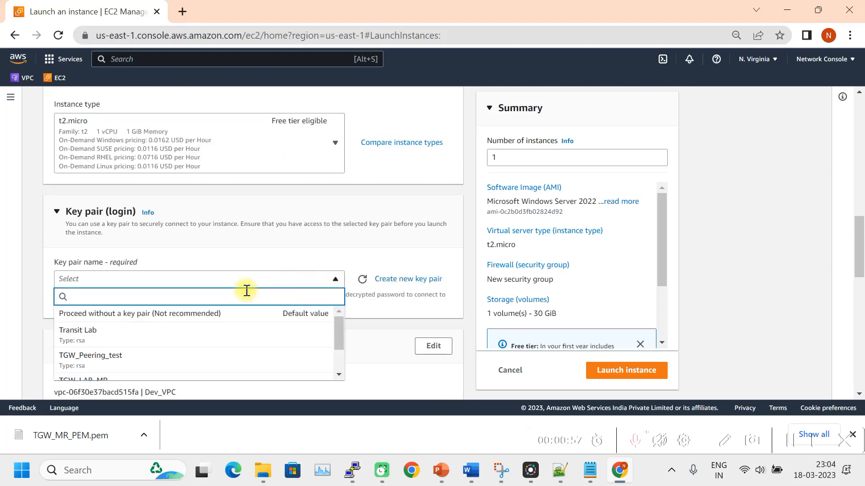
pyautogui.scroll(-5, 155, 332)
pyautogui.scroll(-2, 164, 347)
# Select the TGW_MR_PEM key pair and place the jumphost in Prod_VPC.
pyautogui.click(102, 230)
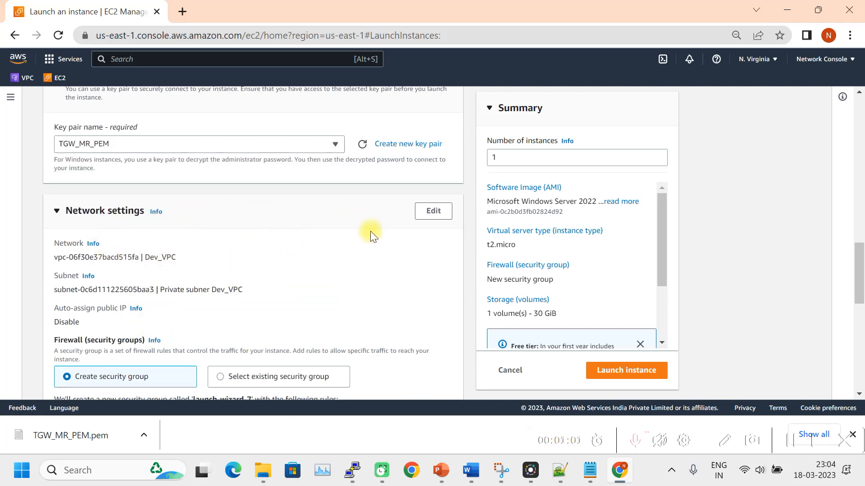
pyautogui.click(433, 212)
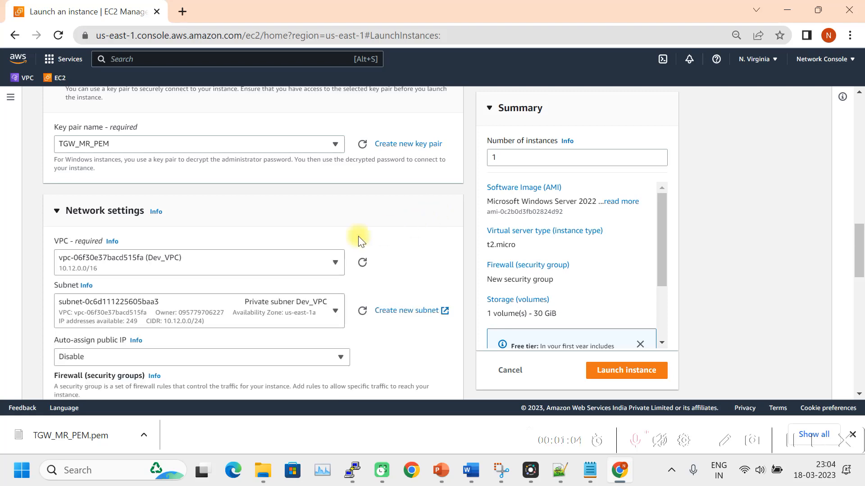
pyautogui.click(330, 263)
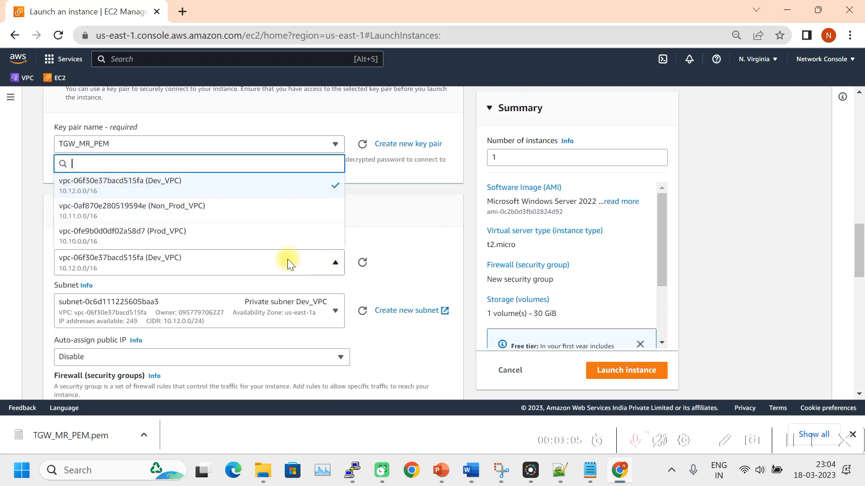
pyautogui.click(180, 237)
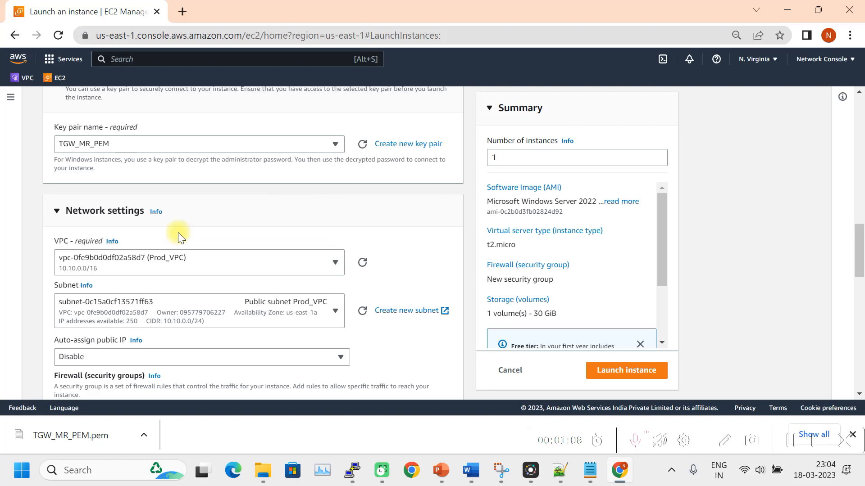
# Enable auto-assign public IP and scroll down to the RDP 3389 inbound rule.
pyautogui.scroll(-2, 255, 291)
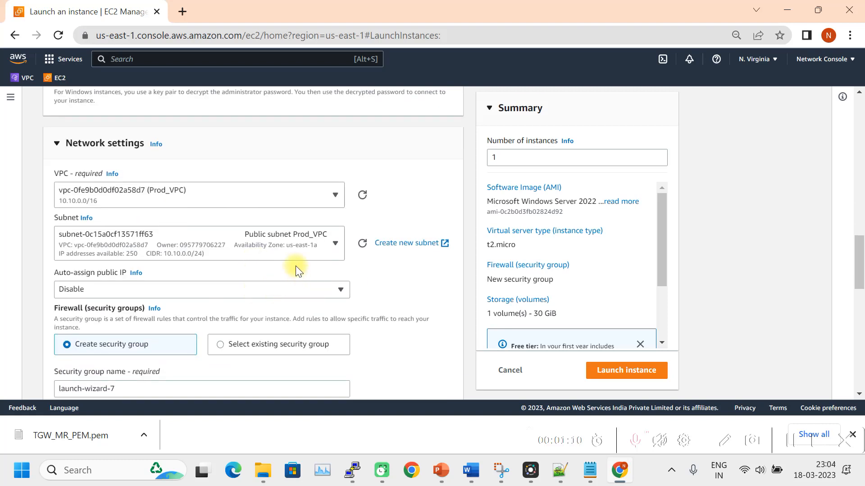
pyautogui.click(291, 293)
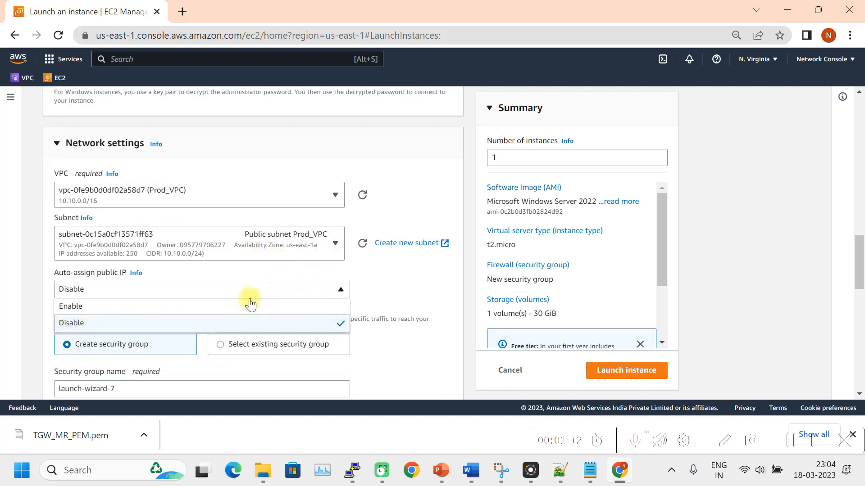
pyautogui.click(152, 308)
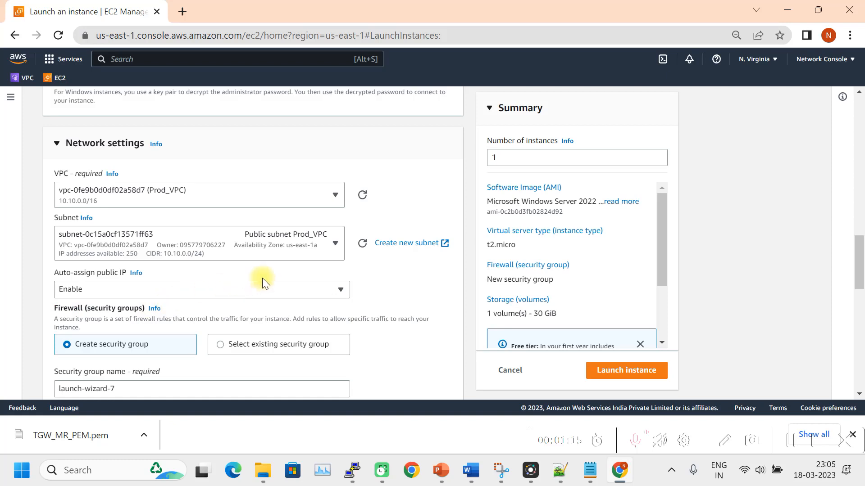
pyautogui.scroll(-3, 262, 278)
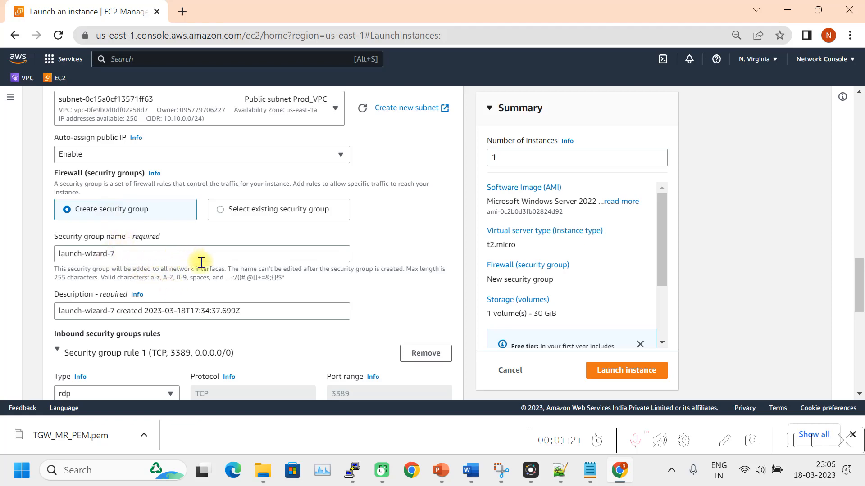
pyautogui.scroll(-1, 213, 266)
pyautogui.scroll(-2, 213, 266)
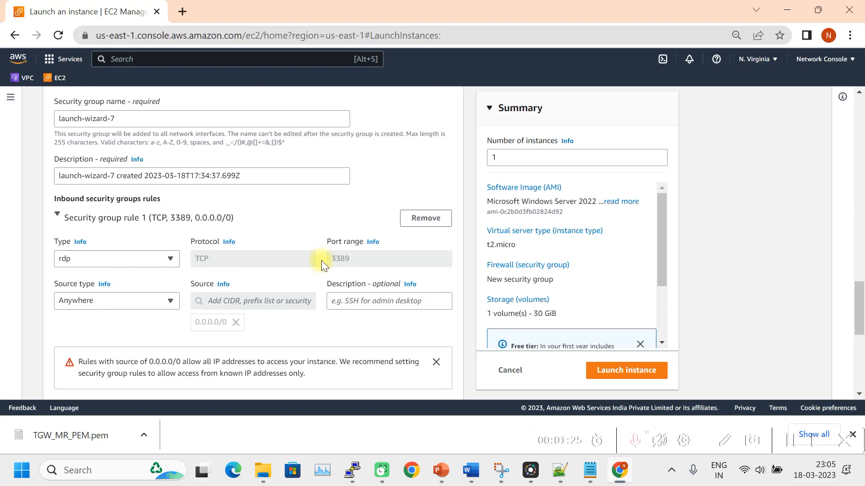
pyautogui.scroll(-1, 203, 277)
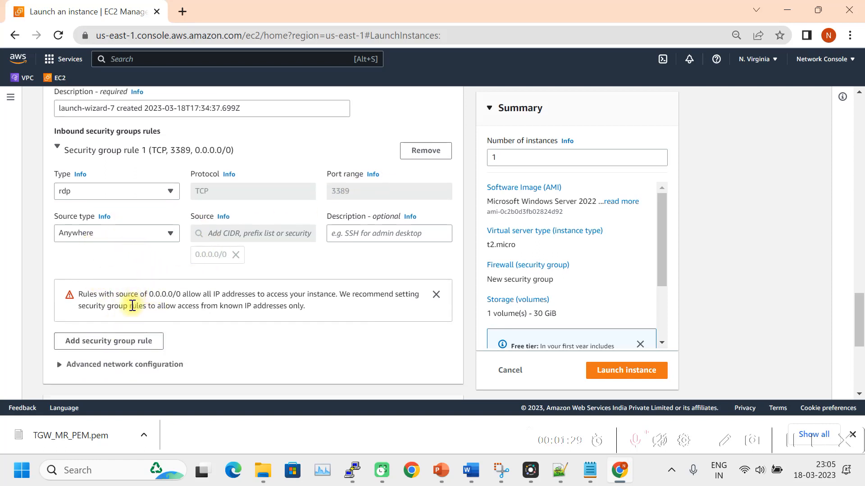
# Add a second inbound rule allowing All ICMP - IPv4 from Anywhere beside the RDP rule.
pyautogui.click(110, 343)
pyautogui.click(127, 334)
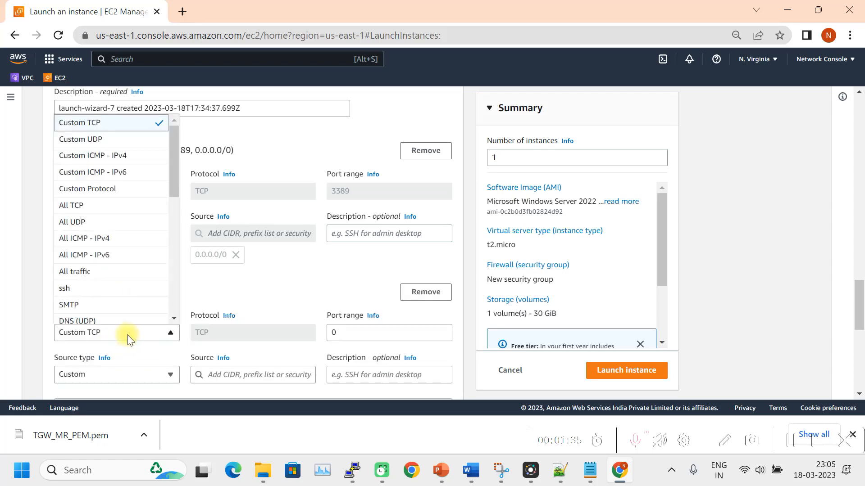
pyautogui.click(91, 237)
pyautogui.scroll(-3, 164, 309)
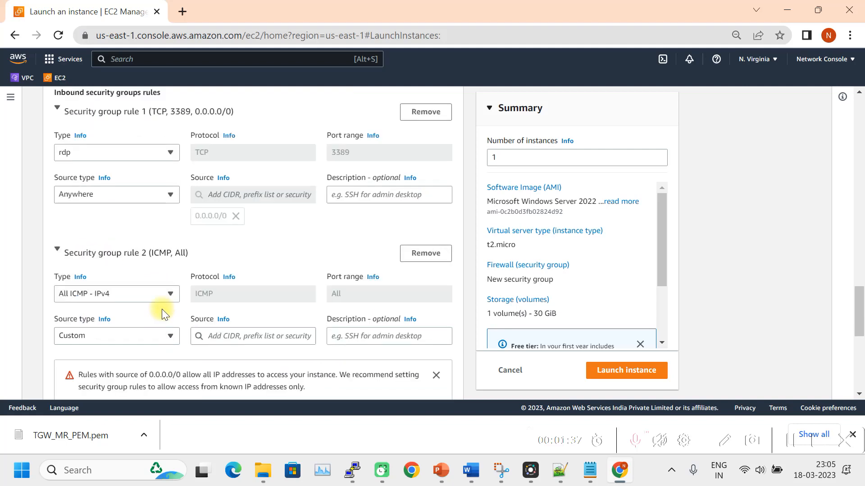
pyautogui.click(146, 240)
pyautogui.click(121, 258)
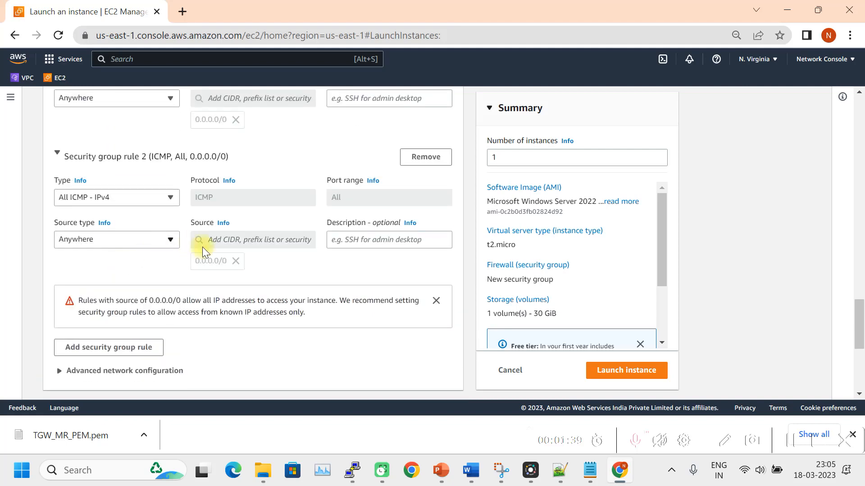
pyautogui.scroll(3, 178, 311)
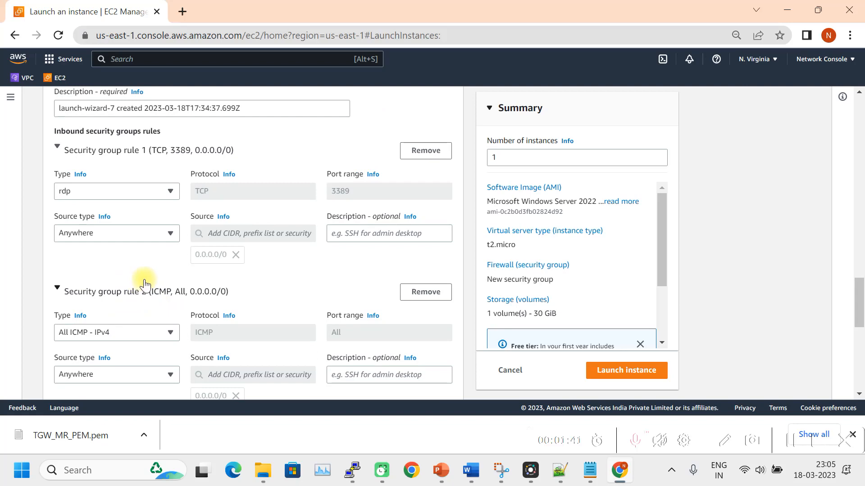
pyautogui.scroll(-5, 145, 279)
pyautogui.scroll(-3, 161, 236)
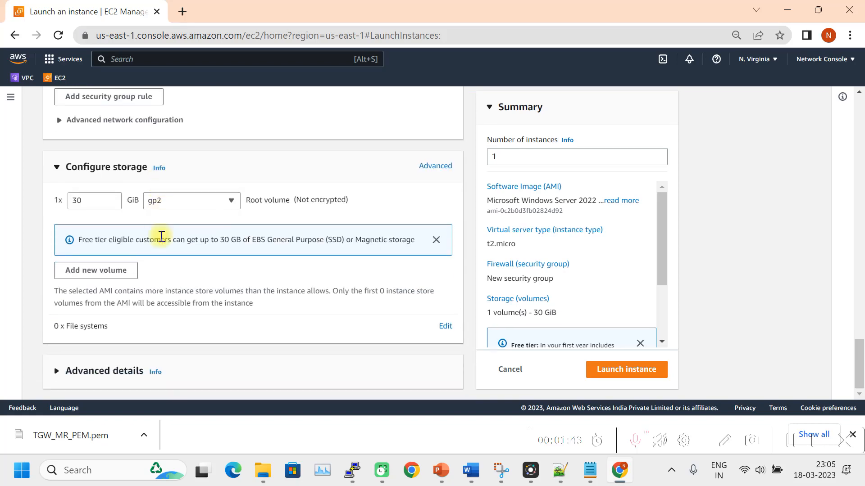
# Launch the Prod jumphost and return to the EC2 instances showing Dev_VM and Non_Prod_VM running.
pyautogui.click(611, 372)
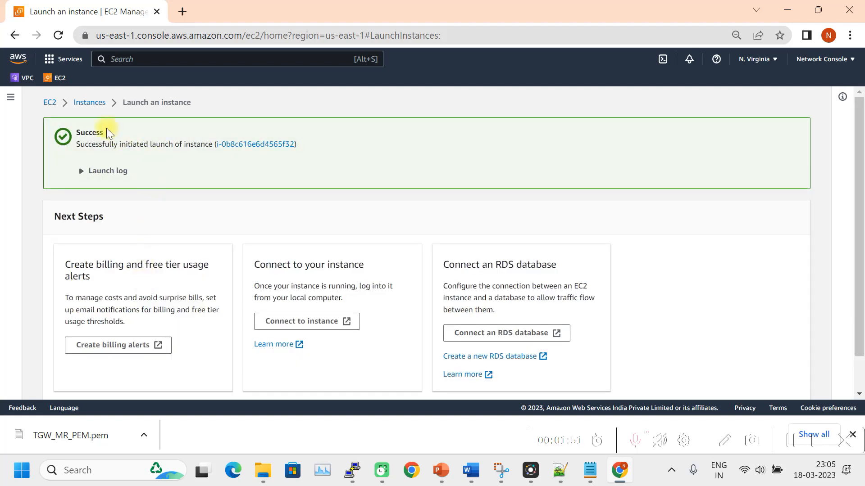
pyautogui.click(51, 79)
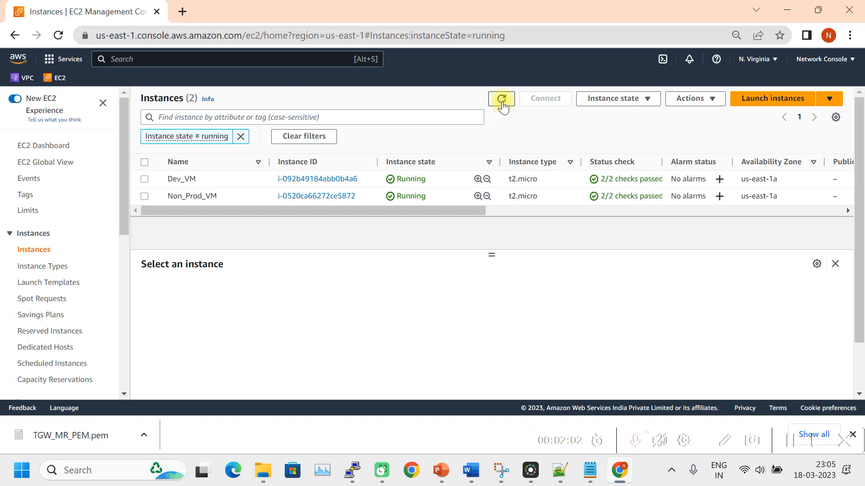
# Refresh the instances, select Prod_VM-Jumphost, and copy its public IPv4 34.204.18.191.
pyautogui.click(791, 441)
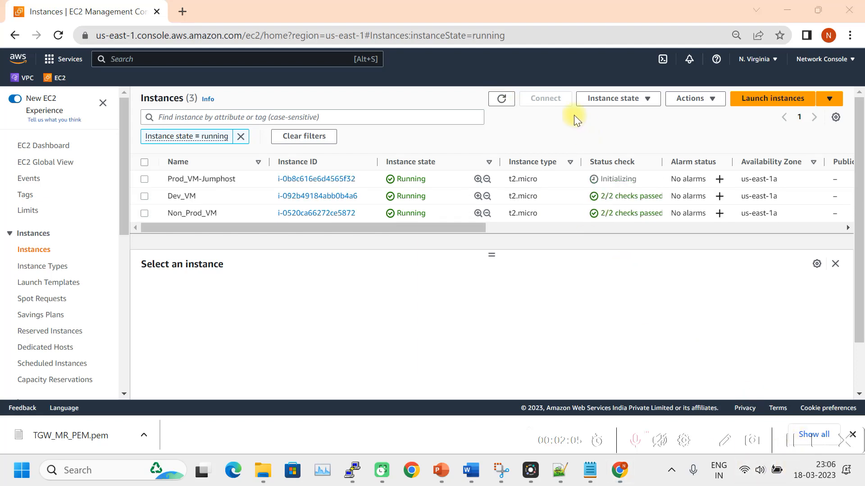
pyautogui.click(500, 99)
pyautogui.click(144, 180)
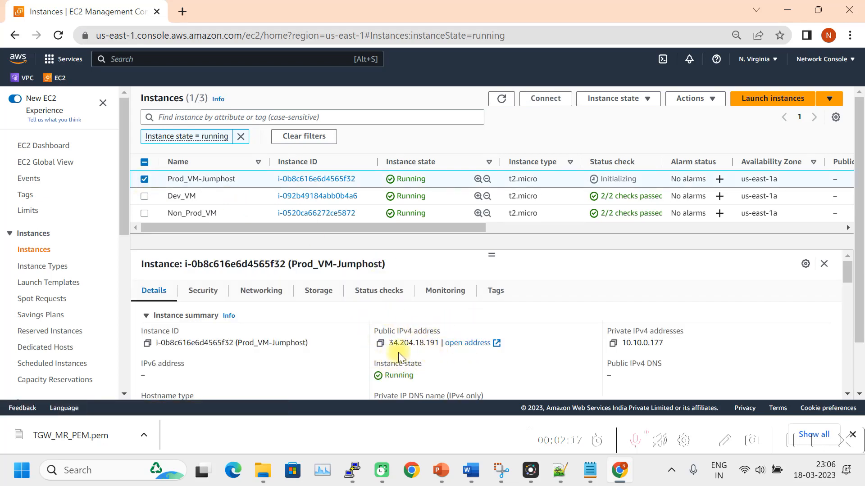
pyautogui.click(381, 344)
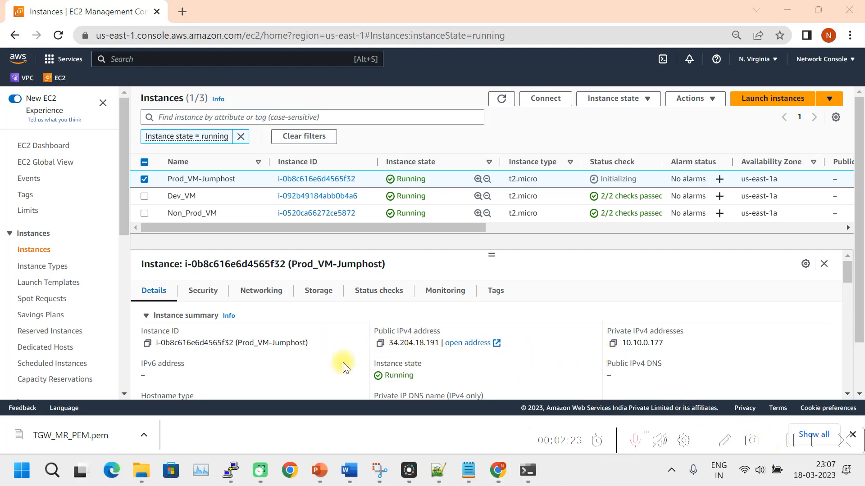
# Paste the jumphost's private IP 10.10.0.177 after its public IP with a --- separator.
pyautogui.click(468, 470)
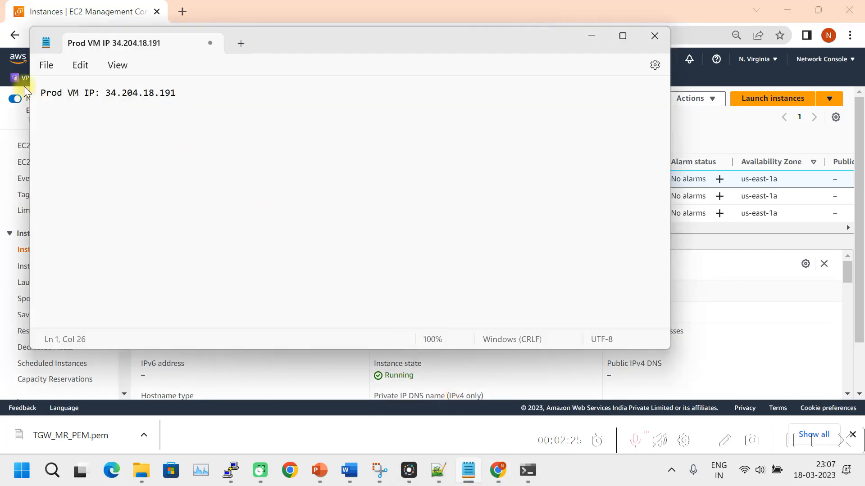
pyautogui.moveTo(279, 44); pyautogui.dragTo(255, 38)
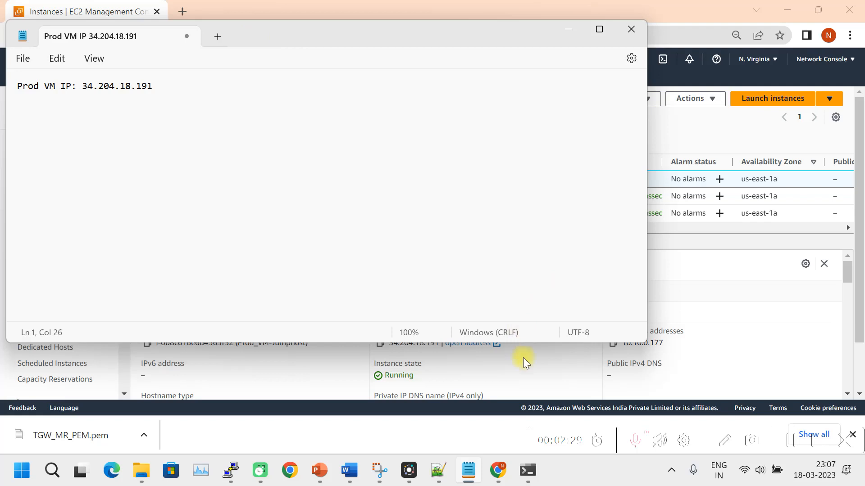
pyautogui.click(694, 302)
pyautogui.click(612, 343)
pyautogui.click(477, 470)
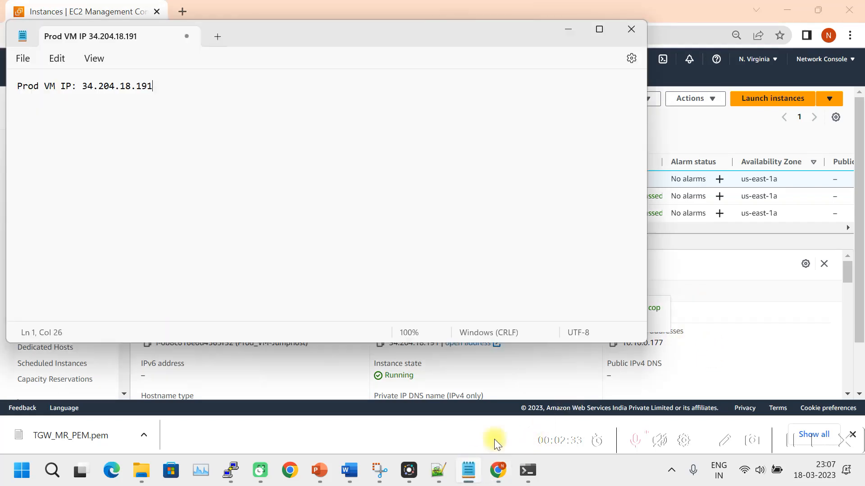
pyautogui.hotkey('ctrl', 'v')
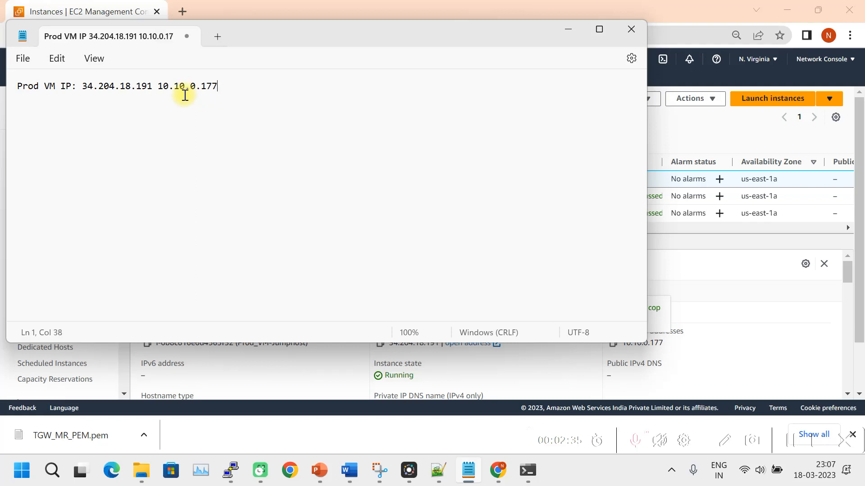
pyautogui.write('---')
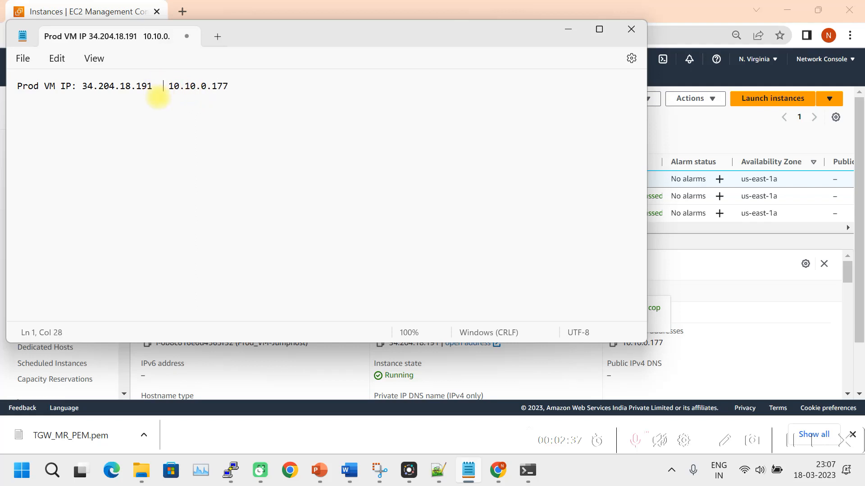
pyautogui.click(267, 84)
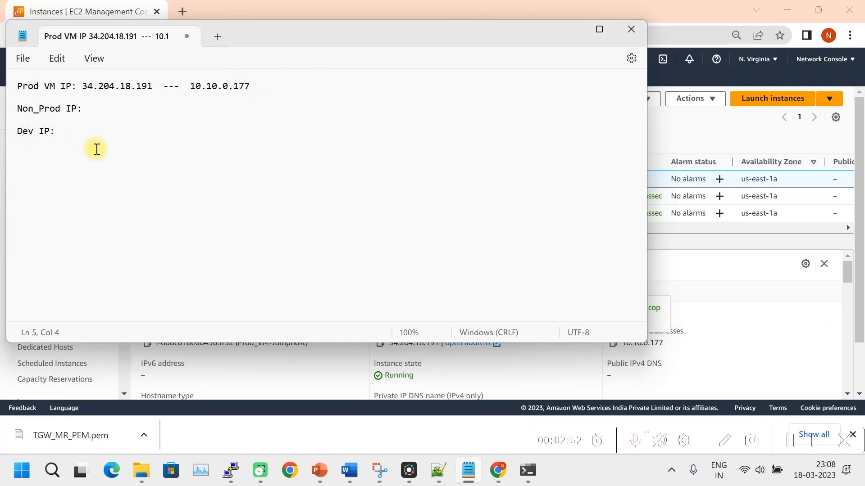
pyautogui.click(682, 270)
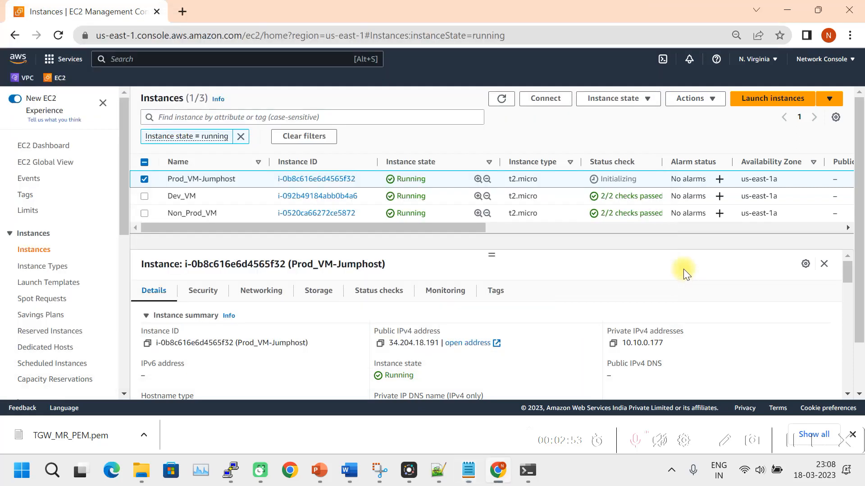
# Copy Dev_VM's private IP 10.12.0.223 into the notes after the Dev IP label.
pyautogui.click(144, 180)
pyautogui.click(144, 196)
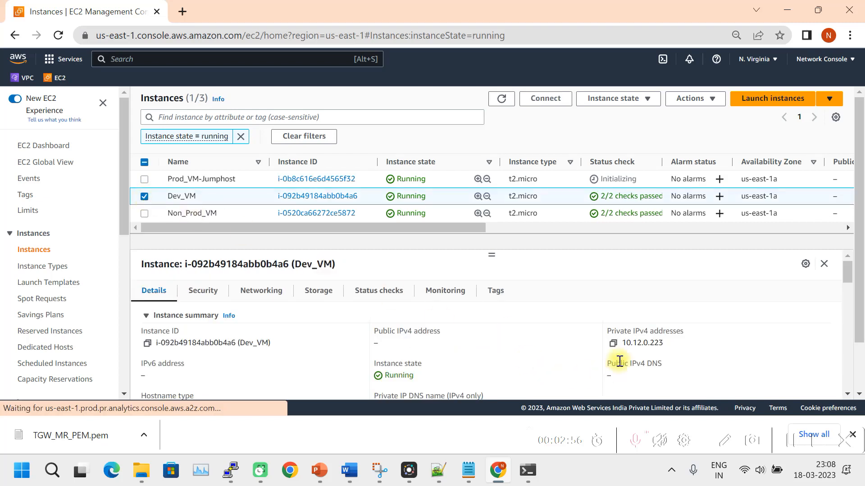
pyautogui.click(613, 343)
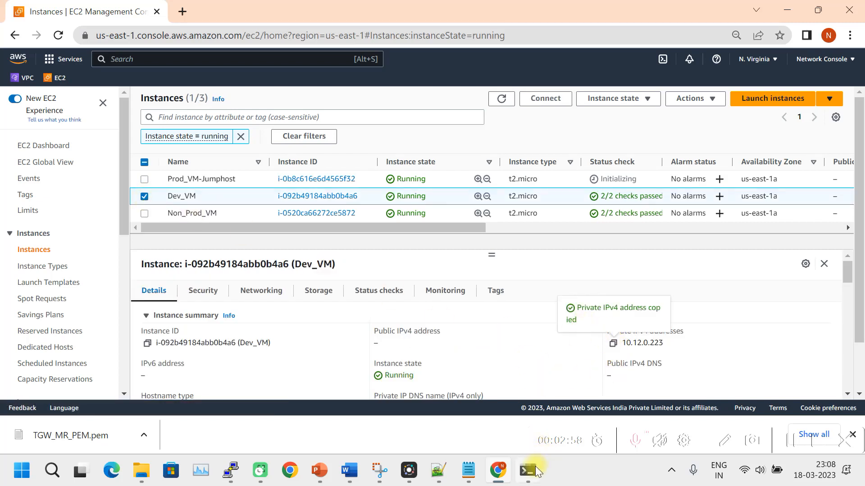
pyautogui.click(468, 471)
pyautogui.click(81, 137)
pyautogui.hotkey('ctrl', 'v')
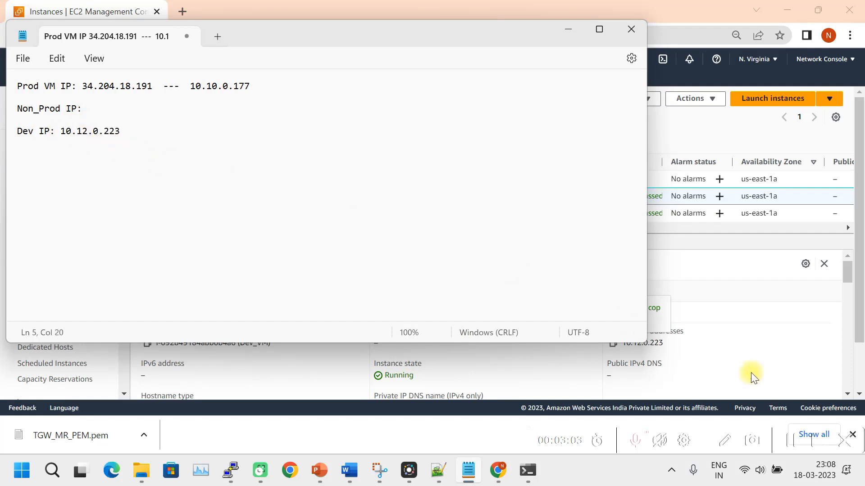
pyautogui.click(761, 326)
# Copy Non_Prod_VM's private IP 10.11.0.81 into the notes after the Non_Prod IP label.
pyautogui.click(145, 195)
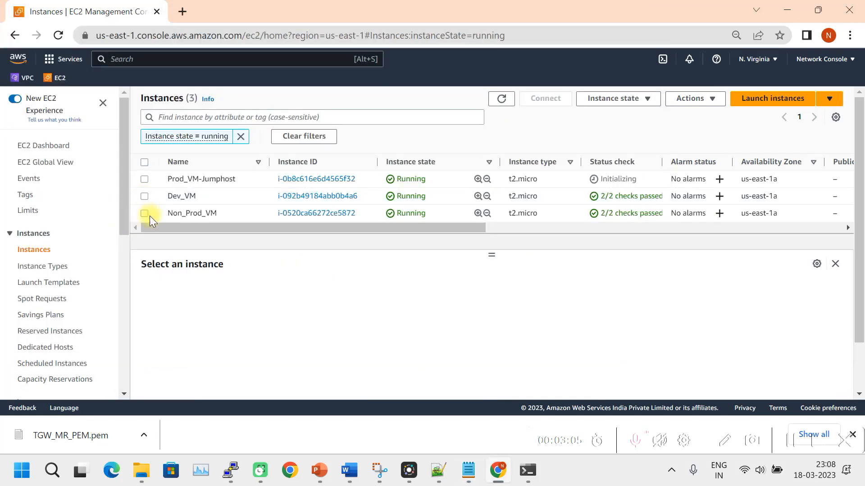
pyautogui.click(144, 213)
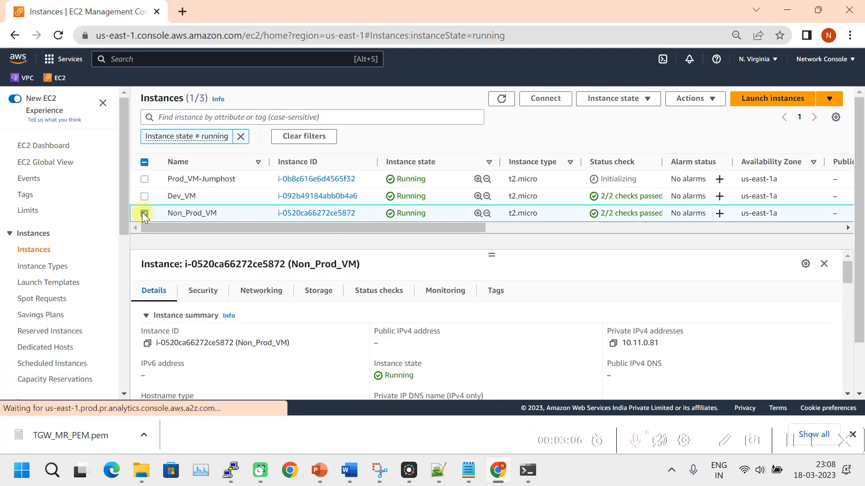
pyautogui.click(613, 343)
pyautogui.click(468, 470)
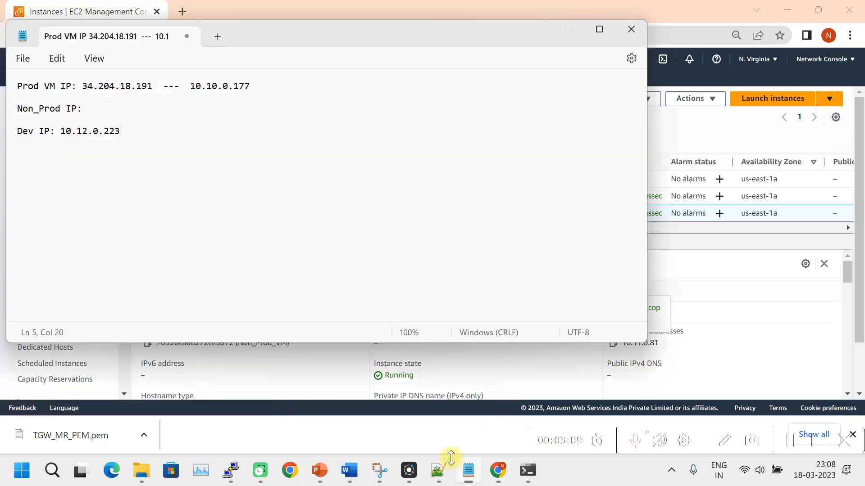
pyautogui.click(99, 107)
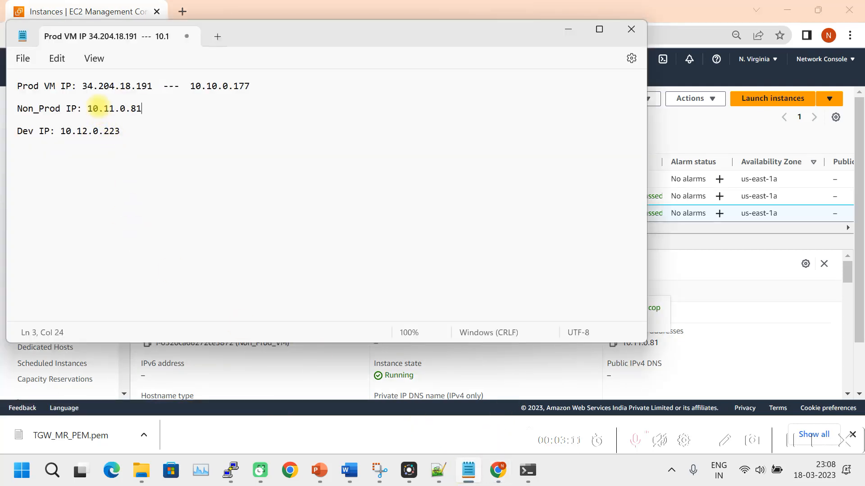
pyautogui.click(719, 265)
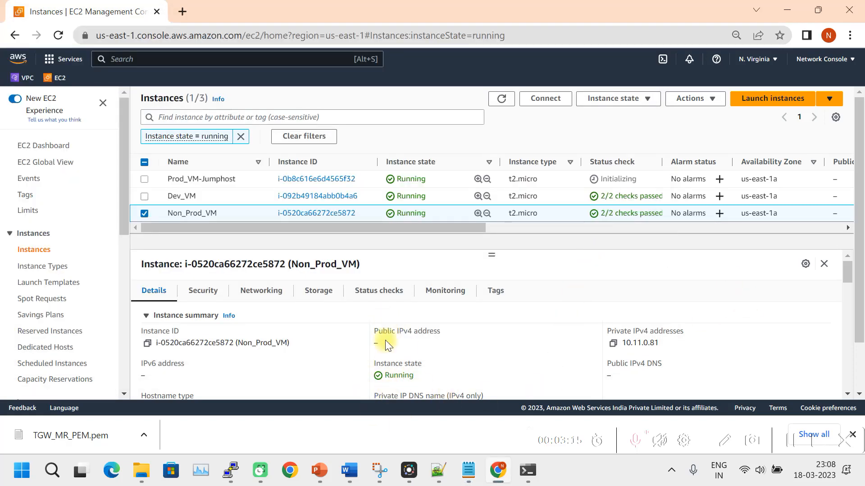
pyautogui.click(350, 471)
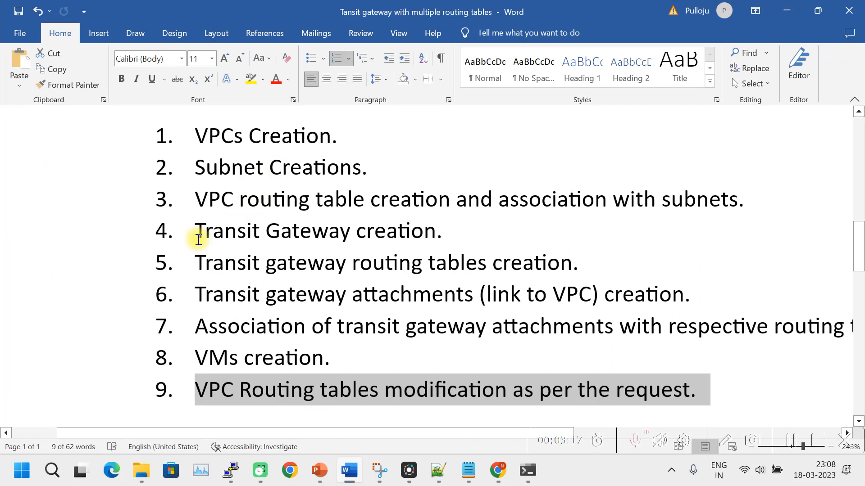
# Review steps 7–9 of the Word plan, highlighting step 9 on modifying VPC routing tables.
pyautogui.click(388, 234)
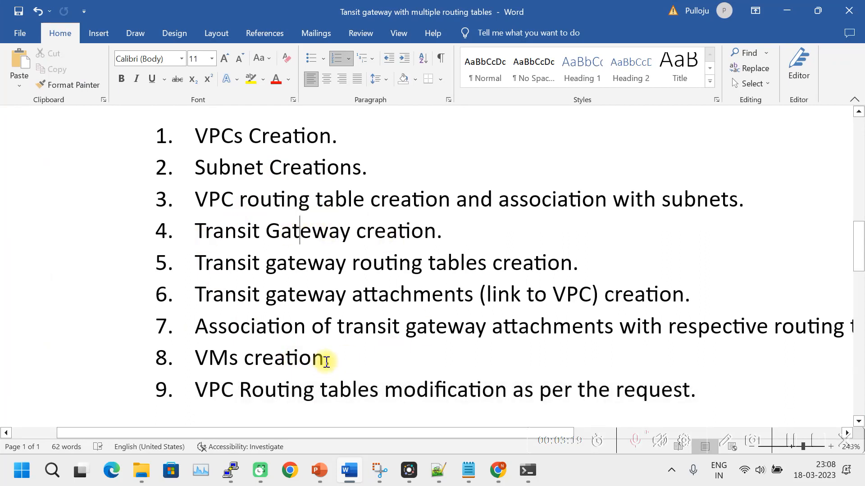
pyautogui.moveTo(326, 362); pyautogui.dragTo(201, 331)
pyautogui.click(228, 412)
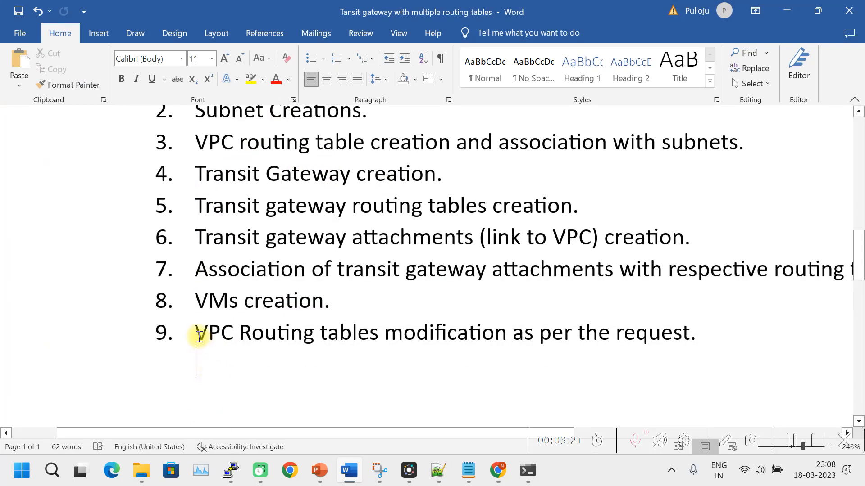
pyautogui.moveTo(196, 333); pyautogui.dragTo(684, 341)
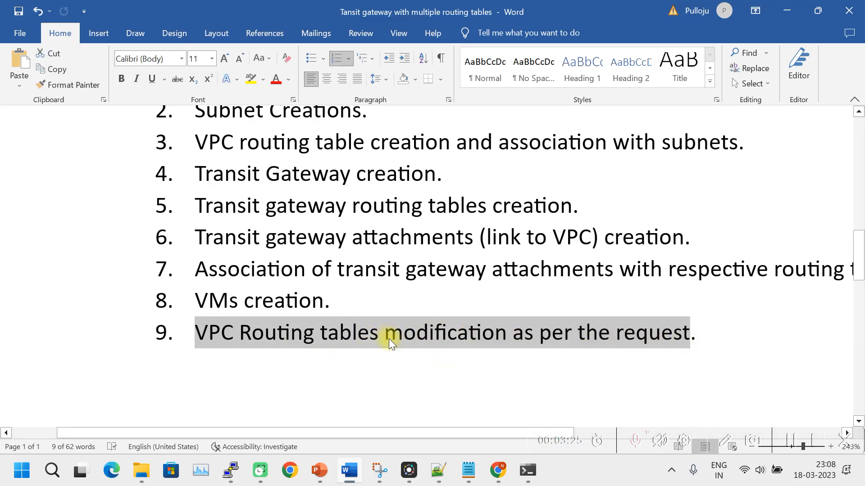
pyautogui.click(497, 470)
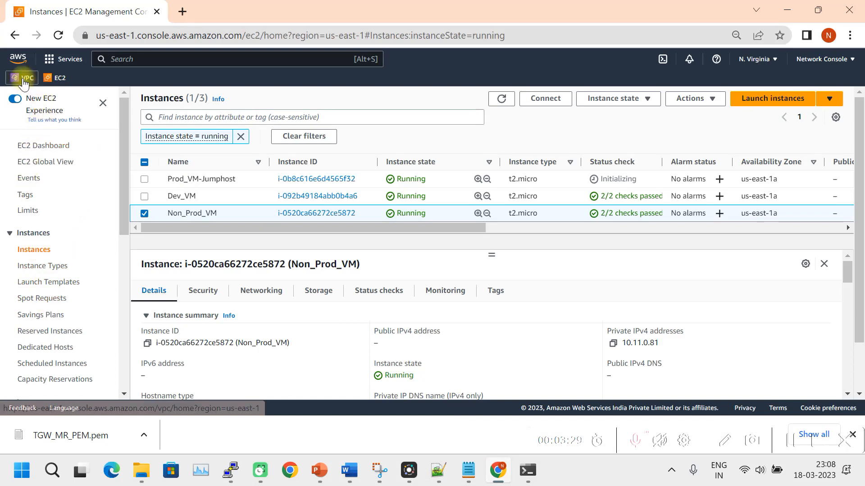
# Duplicate the EC2 tab and open the VPC console's route tables list.
pyautogui.rightClick(79, 9)
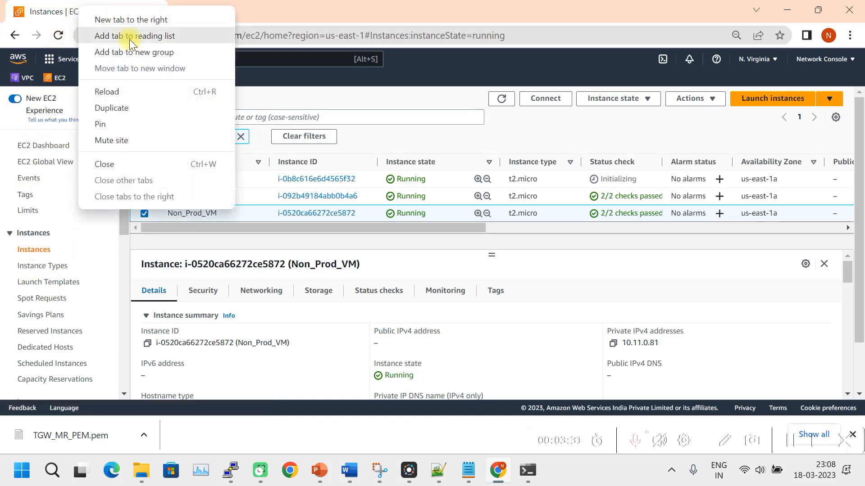
pyautogui.click(121, 109)
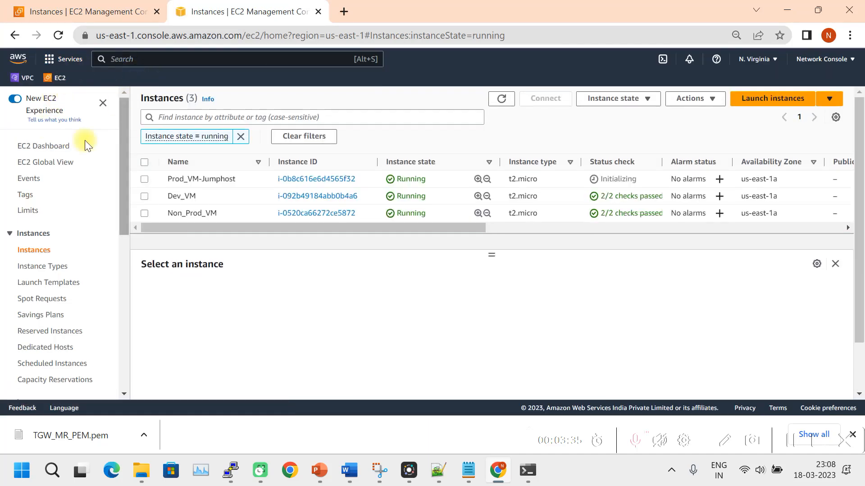
pyautogui.click(25, 77)
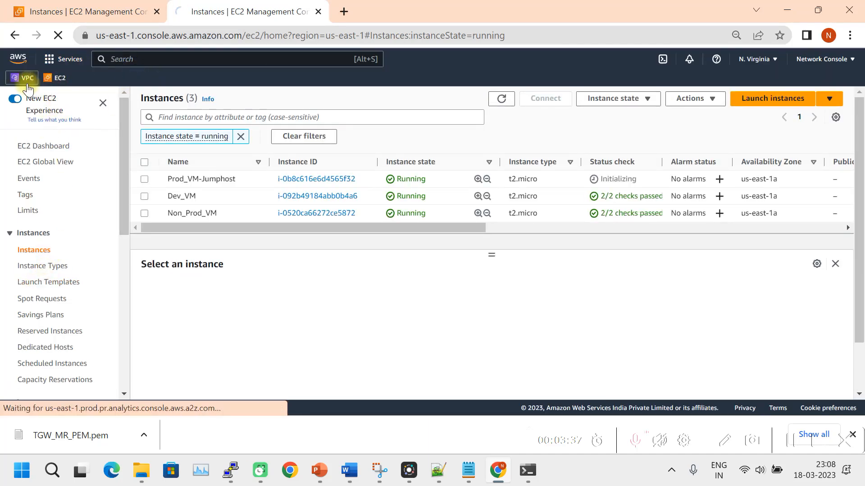
pyautogui.scroll(-4, 67, 277)
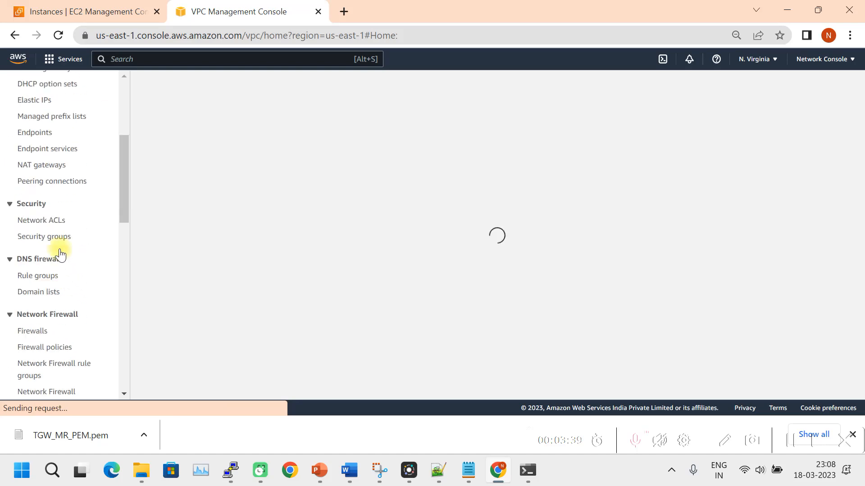
pyautogui.scroll(3, 64, 225)
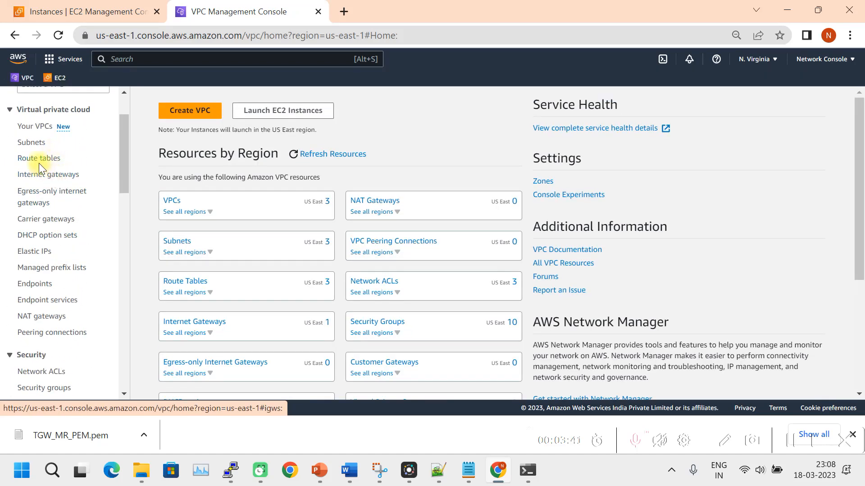
pyautogui.click(39, 161)
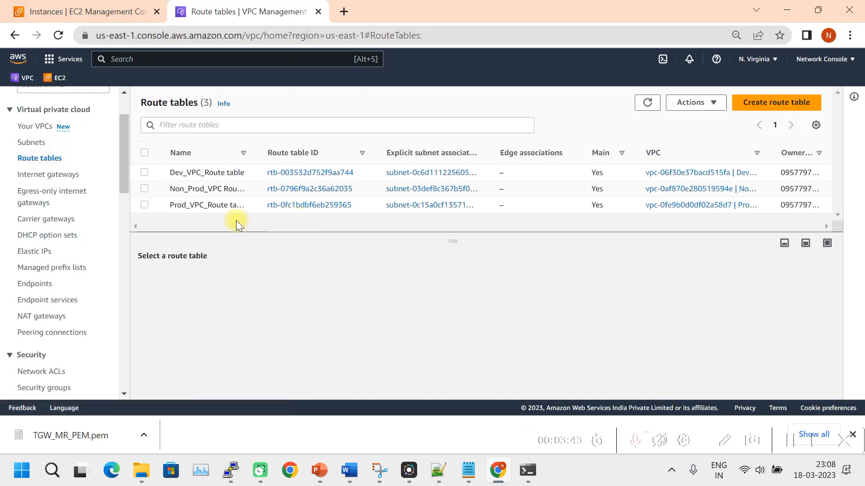
# Inspect Prod_VPC_Route table's routes, showing only the 10.10.0.0/16 local route.
pyautogui.moveTo(256, 153); pyautogui.dragTo(273, 153)
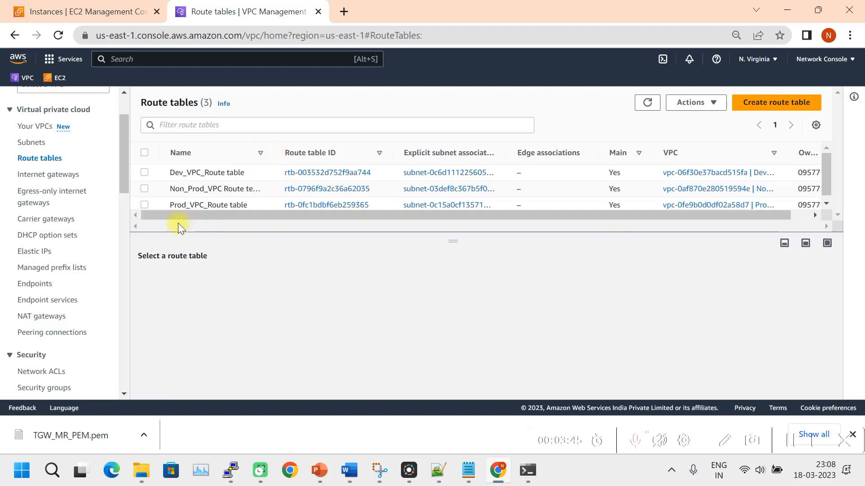
pyautogui.click(144, 204)
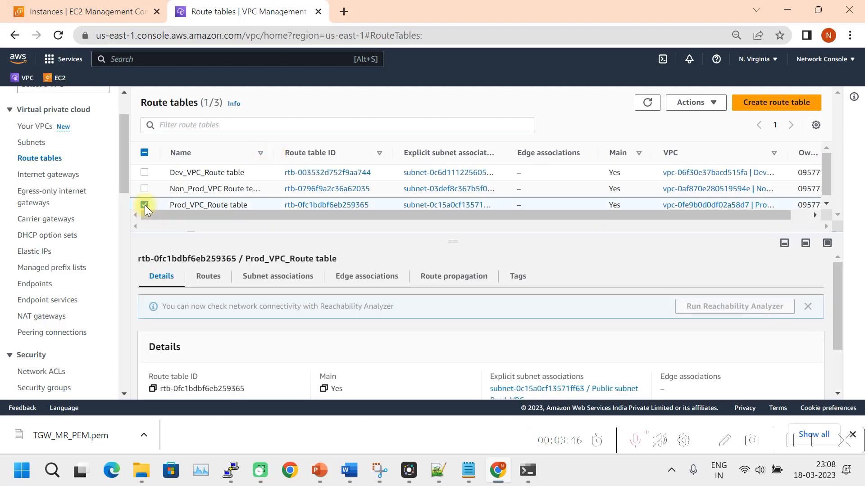
pyautogui.click(210, 277)
pyautogui.moveTo(450, 239); pyautogui.dragTo(454, 155)
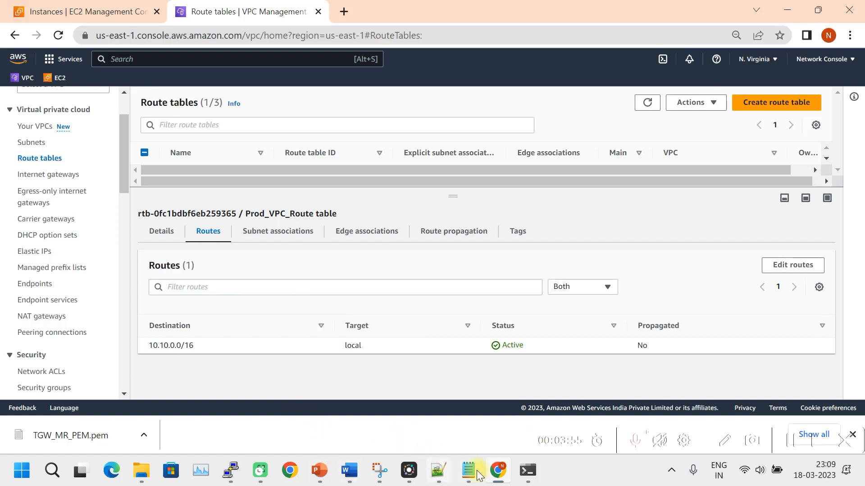
pyautogui.click(343, 471)
pyautogui.scroll(2, 114, 297)
pyautogui.scroll(-10, 168, 286)
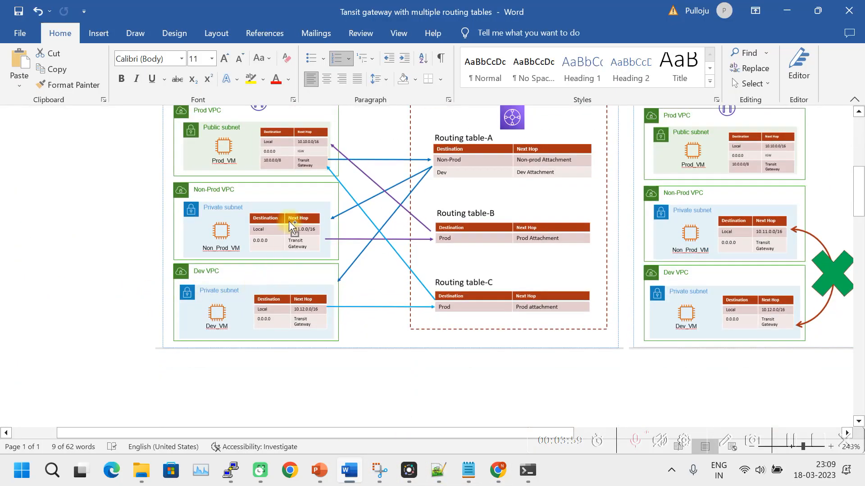
pyautogui.scroll(4, 290, 222)
pyautogui.click(312, 266)
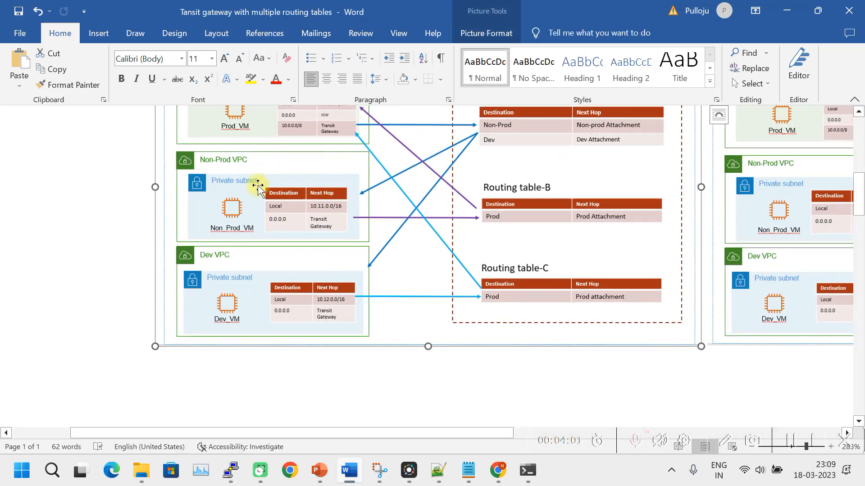
pyautogui.scroll(4, 257, 189)
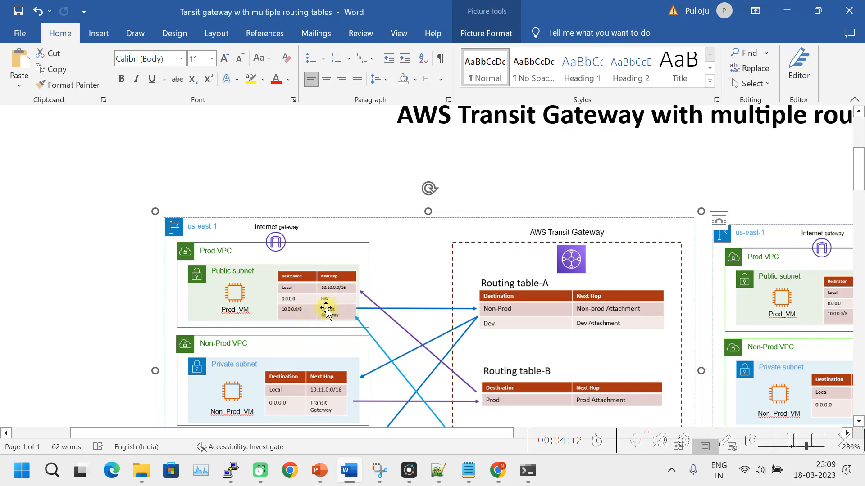
pyautogui.scroll(-5, 331, 316)
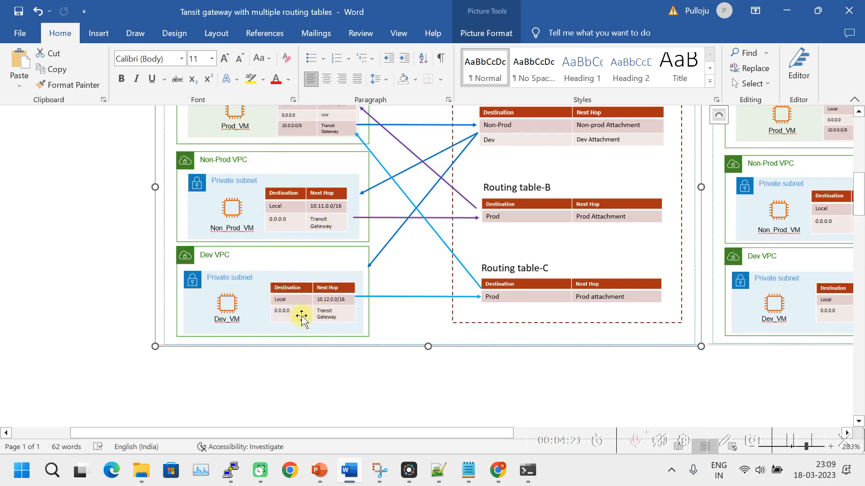
pyautogui.scroll(3, 324, 315)
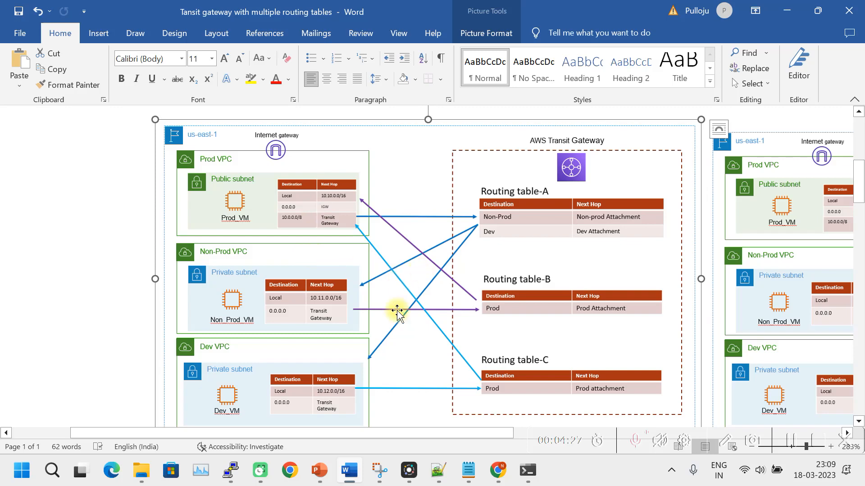
pyautogui.click(502, 477)
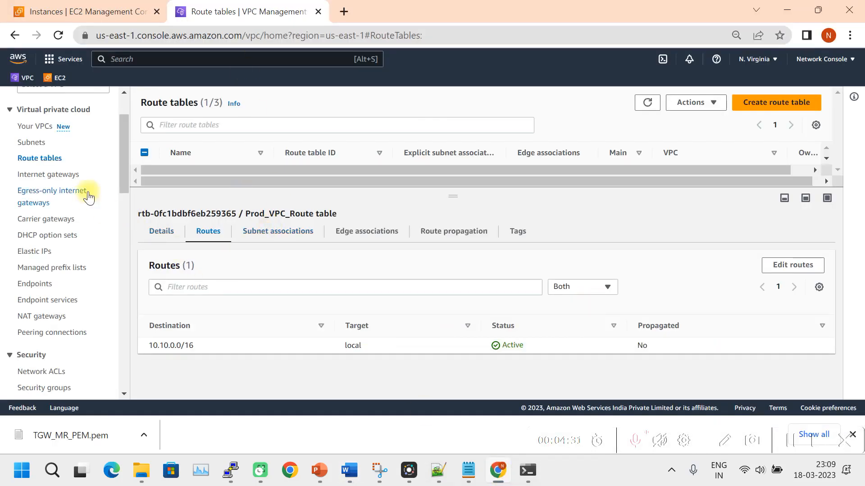
# Add a 0.0.0.0/0 route targeting internet gateway igw-08ec30581773c0f79 and save.
pyautogui.moveTo(456, 202); pyautogui.dragTo(455, 260)
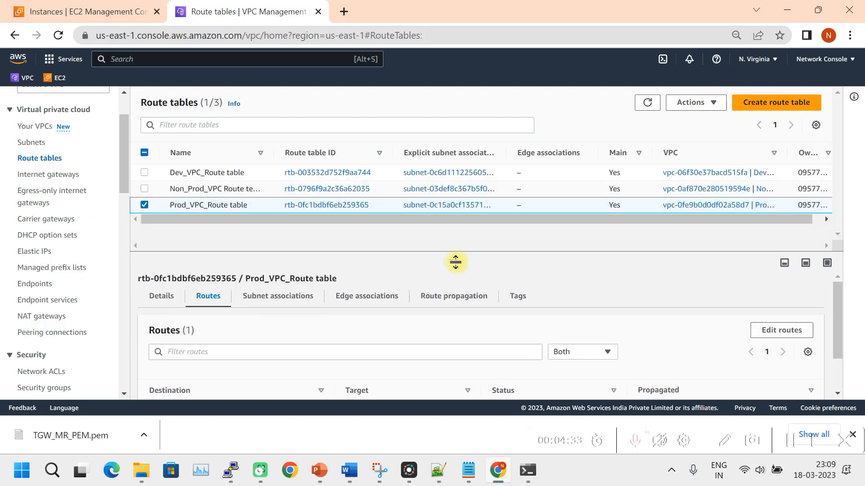
pyautogui.scroll(-2, 270, 311)
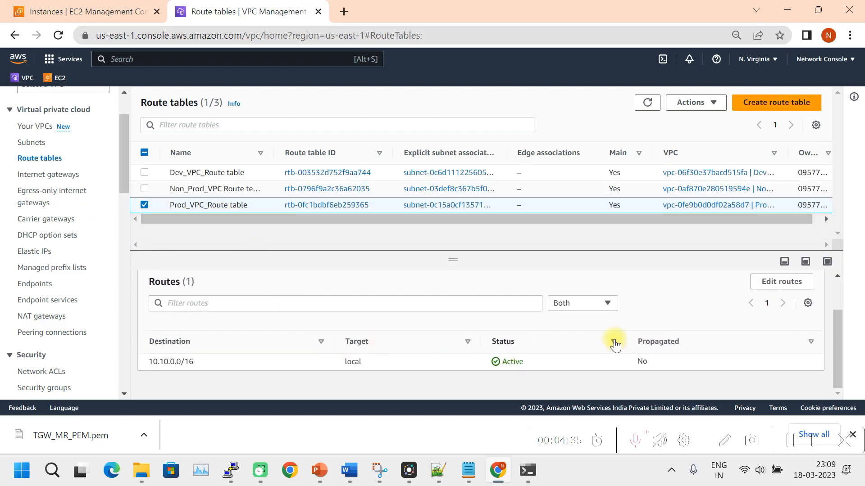
pyautogui.scroll(2, 212, 291)
pyautogui.scroll(-2, 782, 343)
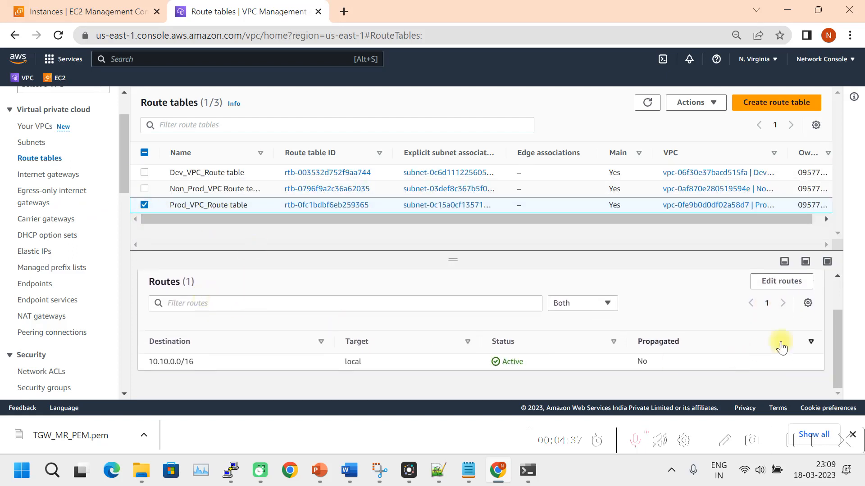
pyautogui.click(782, 281)
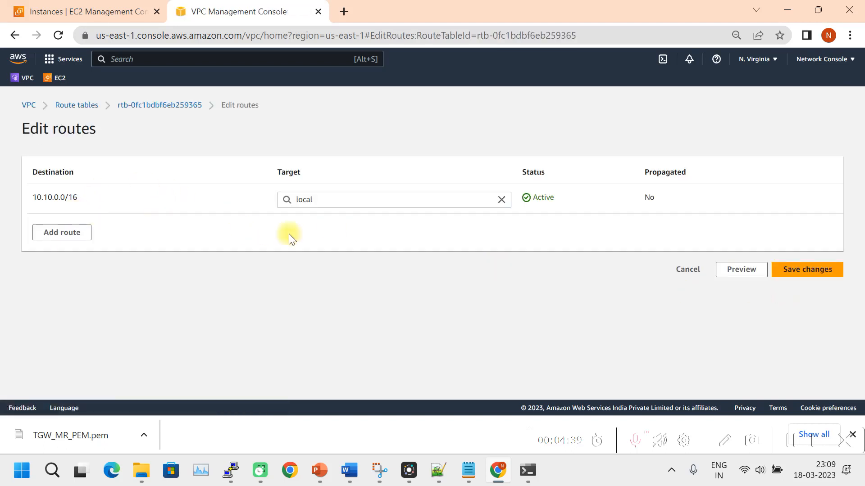
pyautogui.click(82, 238)
pyautogui.click(67, 229)
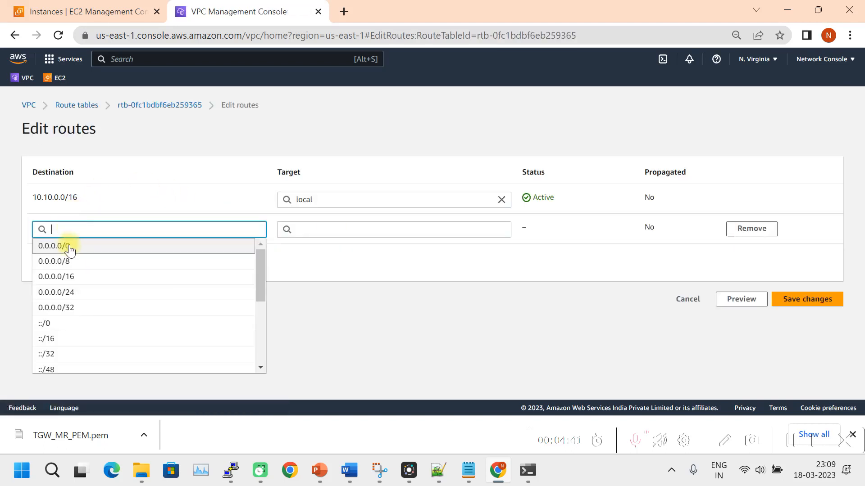
pyautogui.click(63, 245)
pyautogui.click(365, 230)
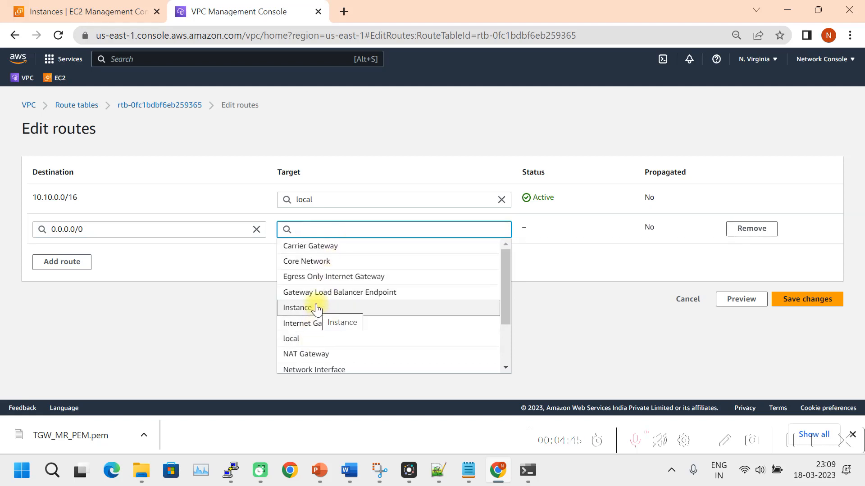
pyautogui.write('ig')
pyautogui.press('BackSpace')
pyautogui.press('BackSpace')
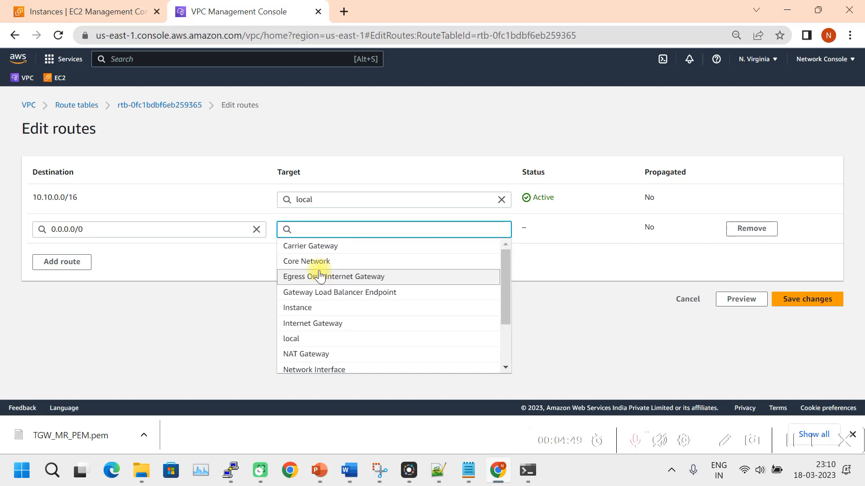
pyautogui.write('igw-')
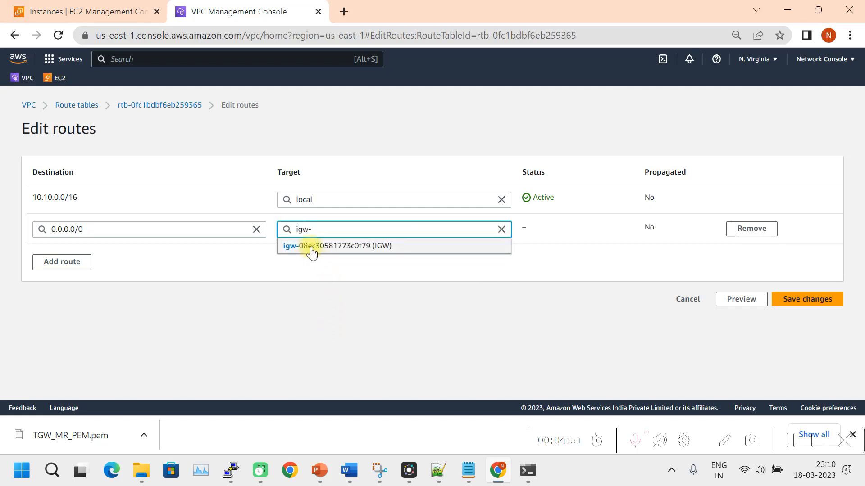
pyautogui.click(308, 247)
pyautogui.click(801, 309)
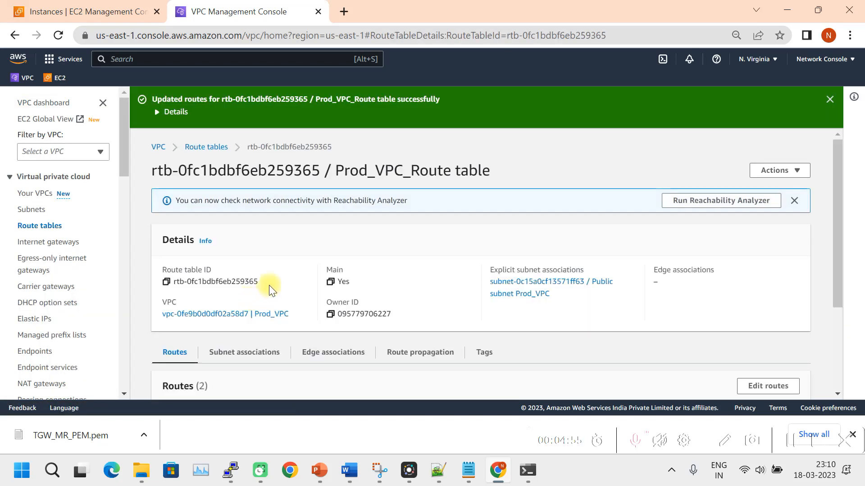
pyautogui.scroll(-3, 288, 349)
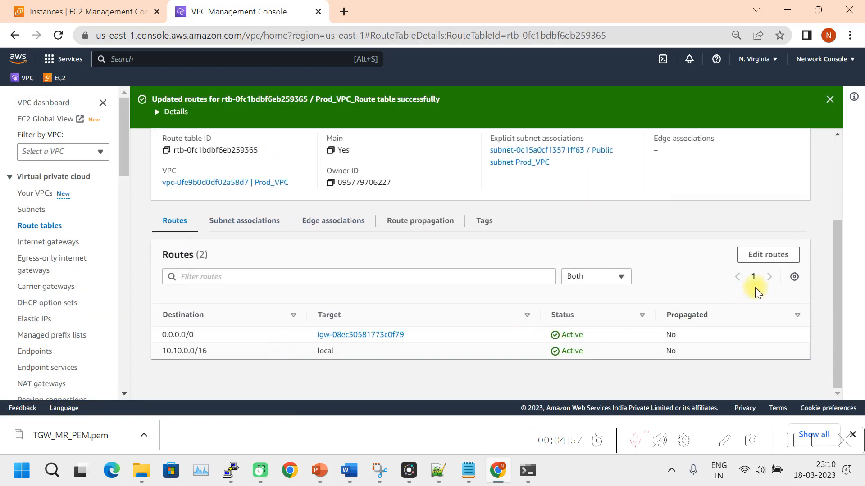
# Add a 10.0.0.0/8 route to transit gateway tgw-0848f16245533b76d and save.
pyautogui.click(765, 255)
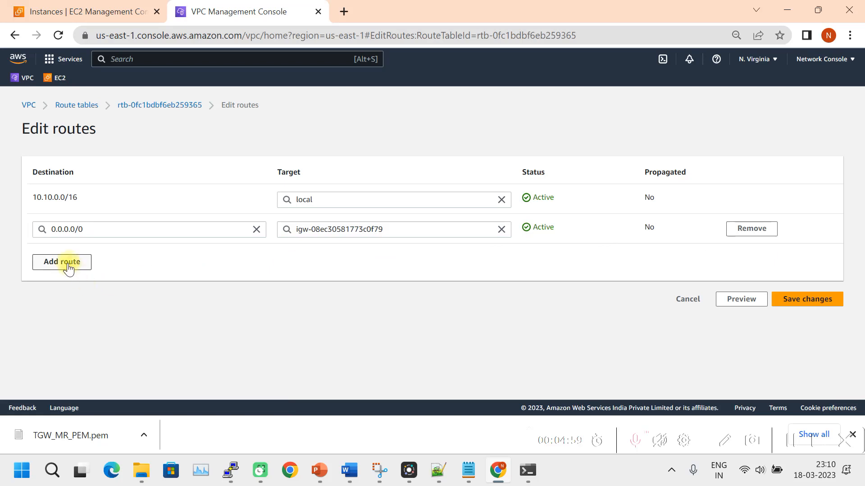
pyautogui.click(66, 260)
pyautogui.click(66, 265)
pyautogui.write('10.0.0')
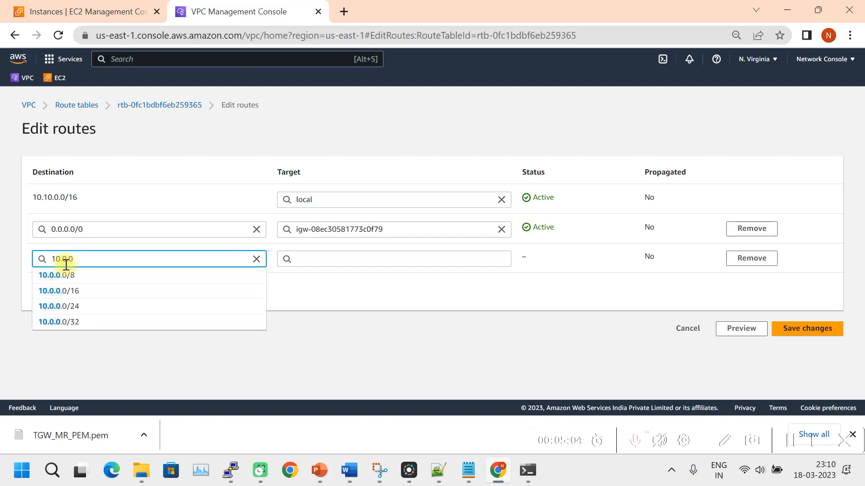
pyautogui.click(59, 276)
pyautogui.click(341, 259)
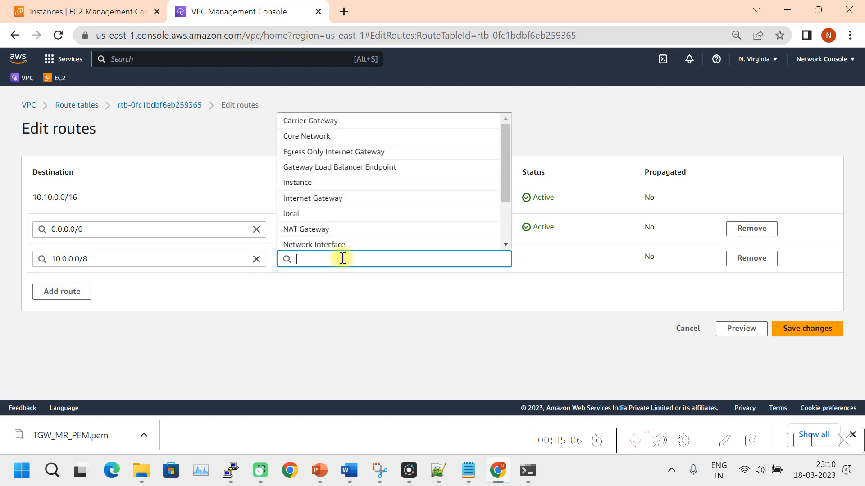
pyautogui.write('tr')
pyautogui.click(338, 275)
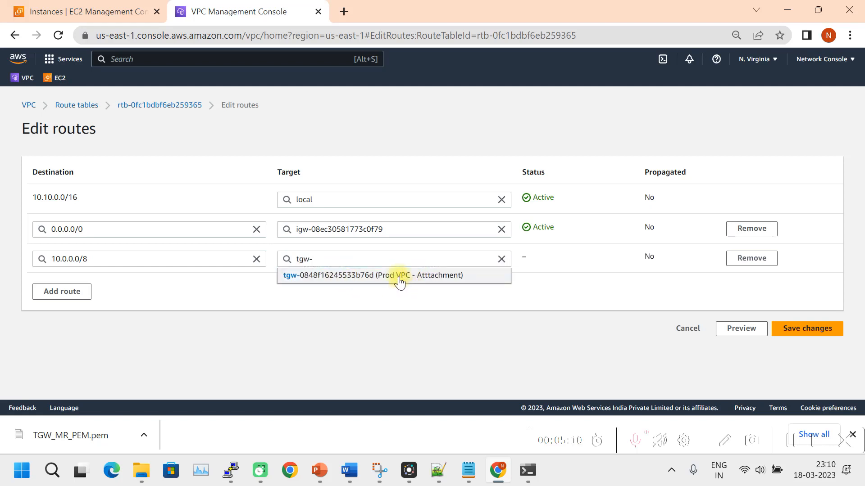
pyautogui.click(400, 276)
pyautogui.click(822, 334)
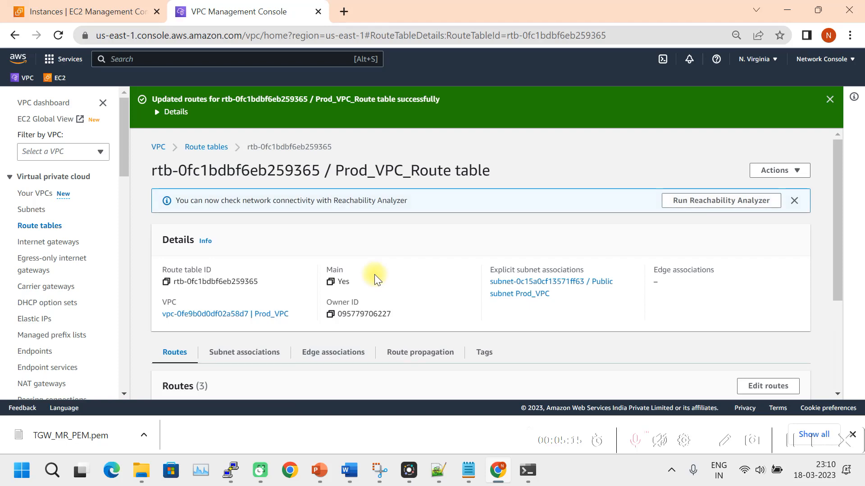
# Check the local, 0.0.0.0/0 and 10.0.0.0/8 routes, then return to the route tables list.
pyautogui.scroll(-1, 282, 347)
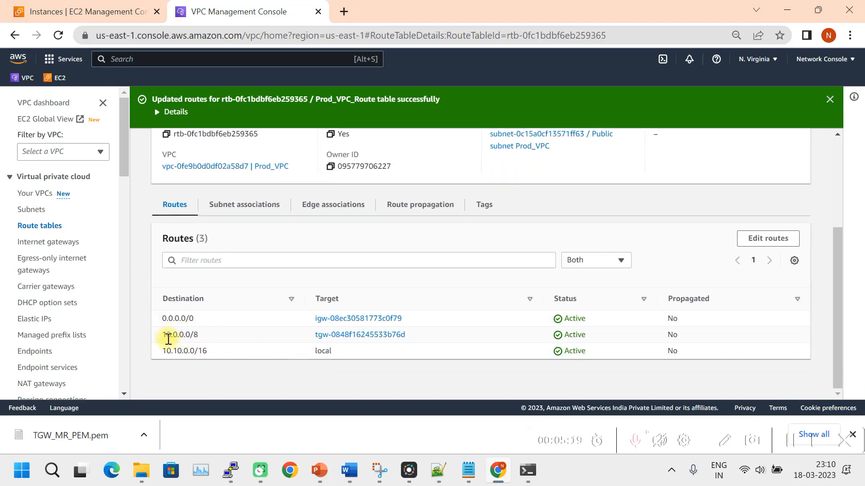
pyautogui.moveTo(166, 351); pyautogui.dragTo(202, 352)
pyautogui.moveTo(161, 319); pyautogui.dragTo(197, 316)
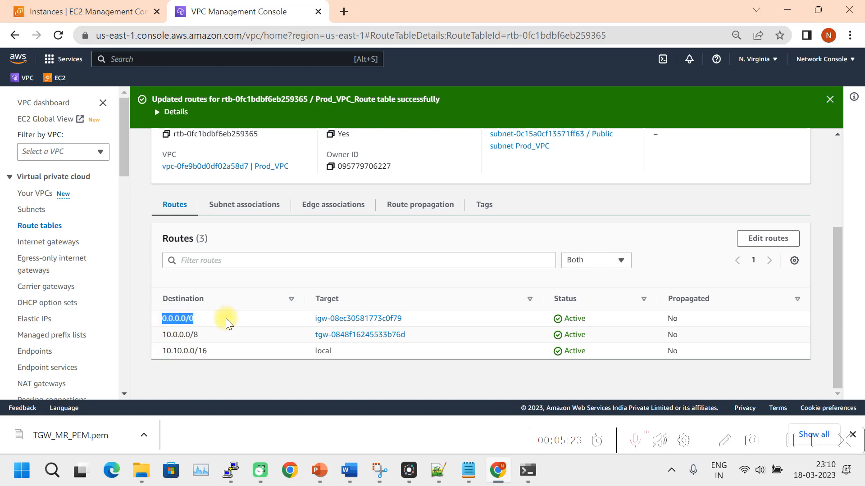
pyautogui.moveTo(175, 334); pyautogui.dragTo(197, 332)
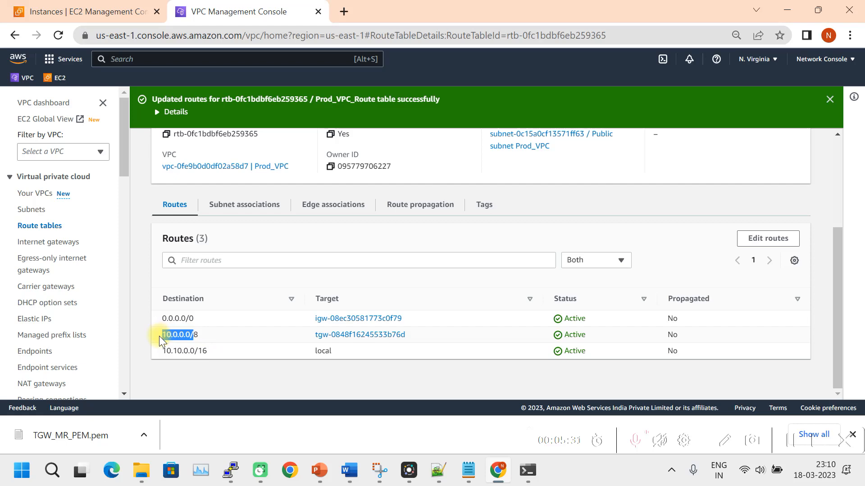
pyautogui.scroll(3, 220, 332)
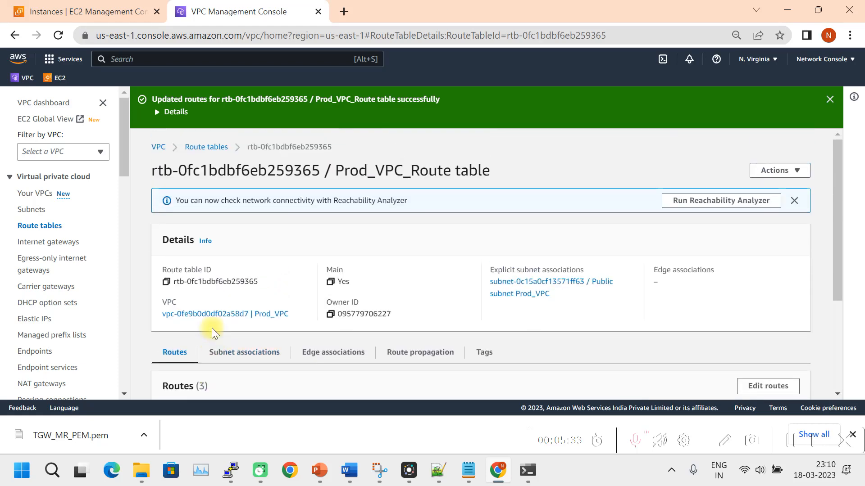
pyautogui.click(199, 149)
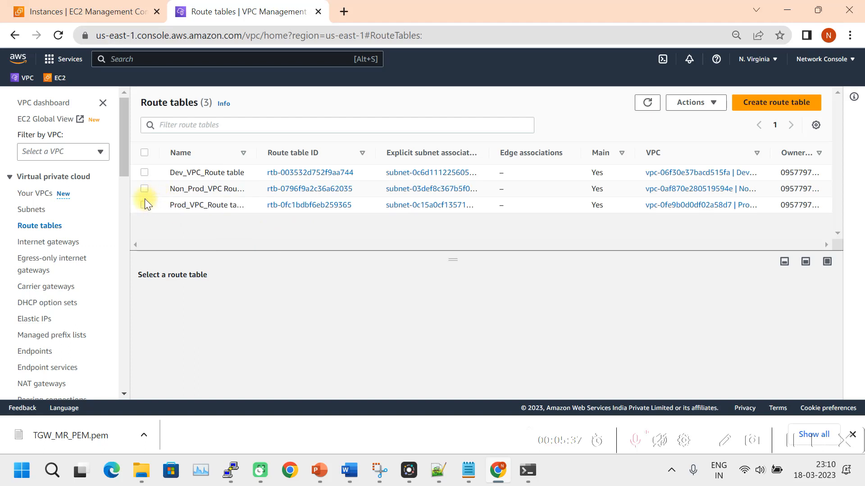
# Add and save a 0.0.0.0/0 route to tgw-0848f16245533b76d in the Non_Prod_VPC route table.
pyautogui.click(144, 188)
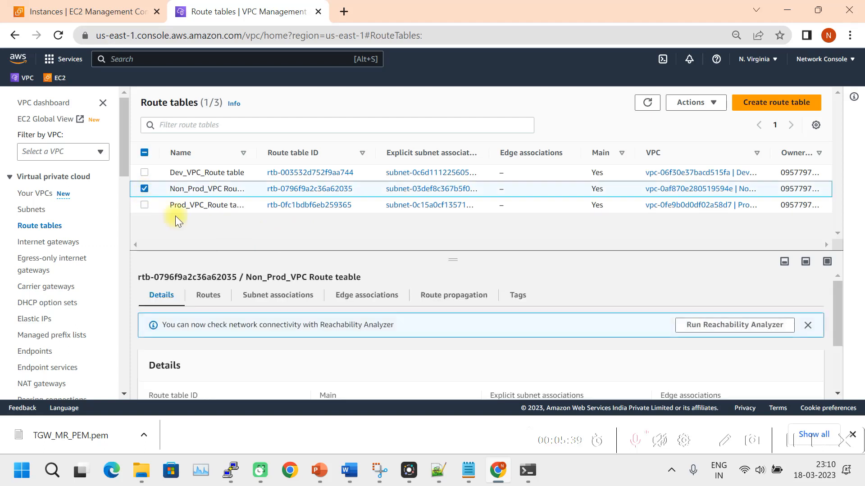
pyautogui.click(208, 296)
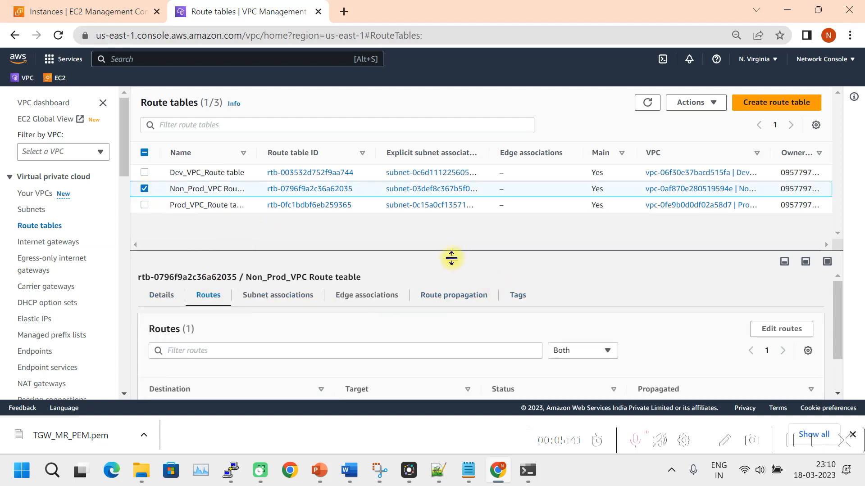
pyautogui.scroll(-1, 460, 270)
pyautogui.click(788, 303)
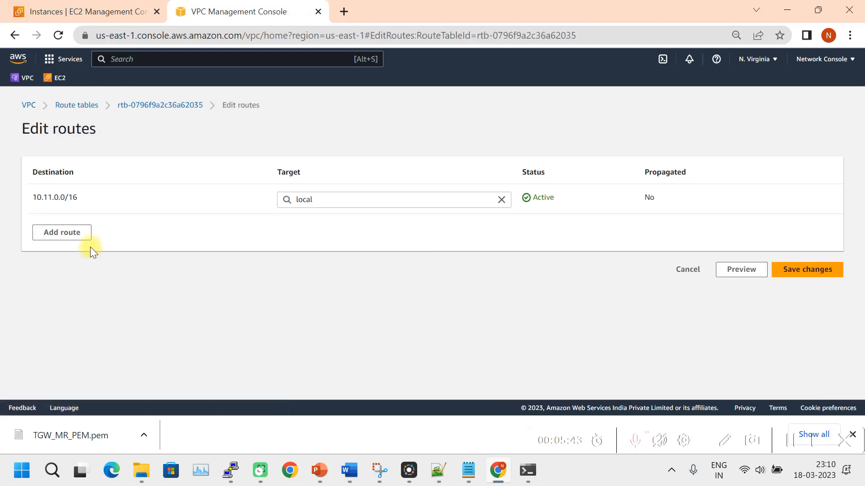
pyautogui.click(84, 237)
pyautogui.click(77, 230)
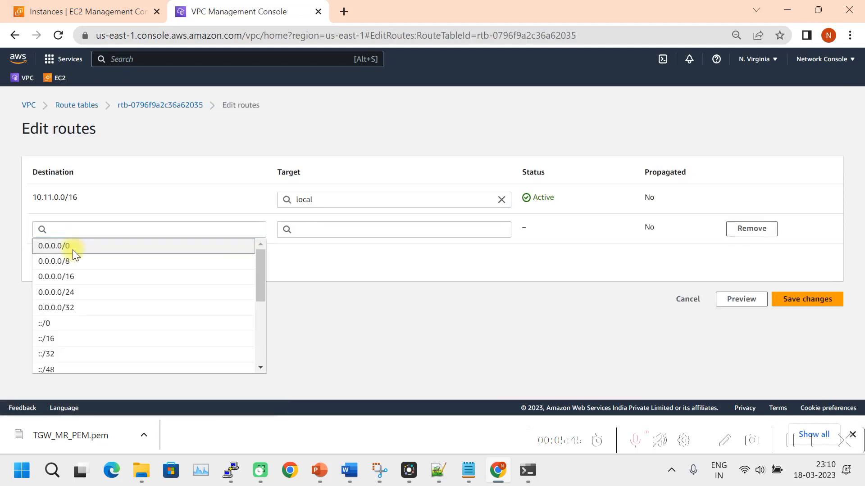
pyautogui.click(69, 248)
pyautogui.click(347, 234)
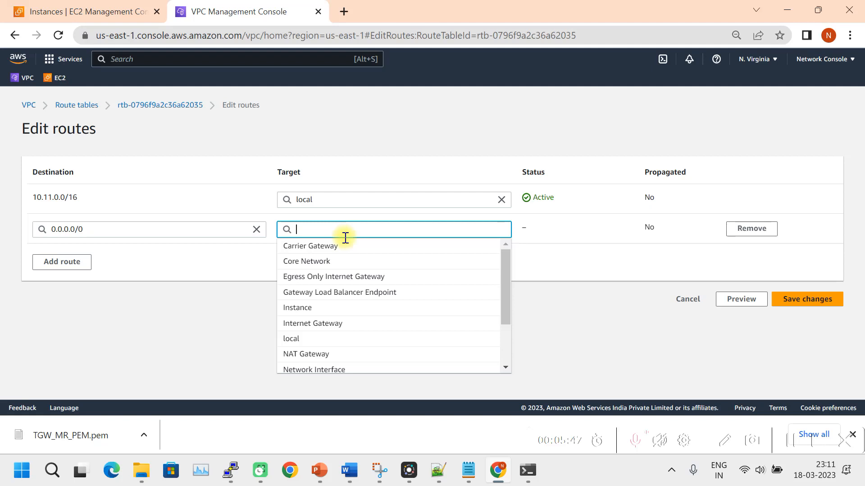
pyautogui.write('tgw-')
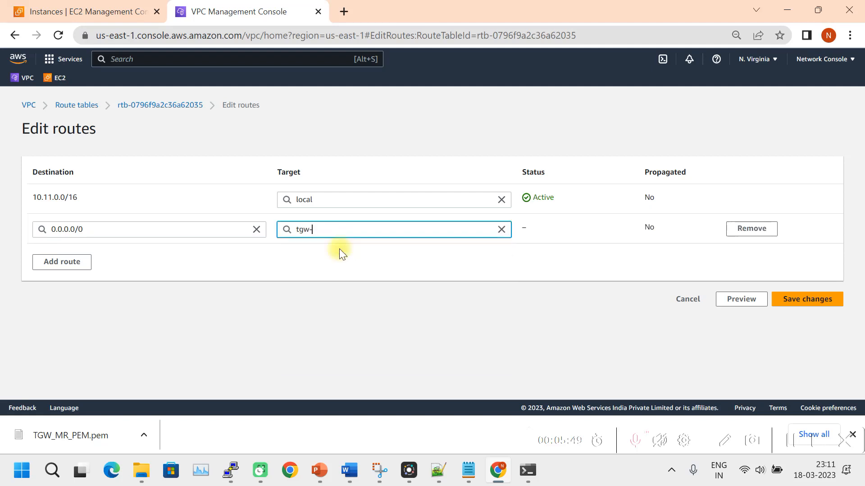
pyautogui.click(368, 246)
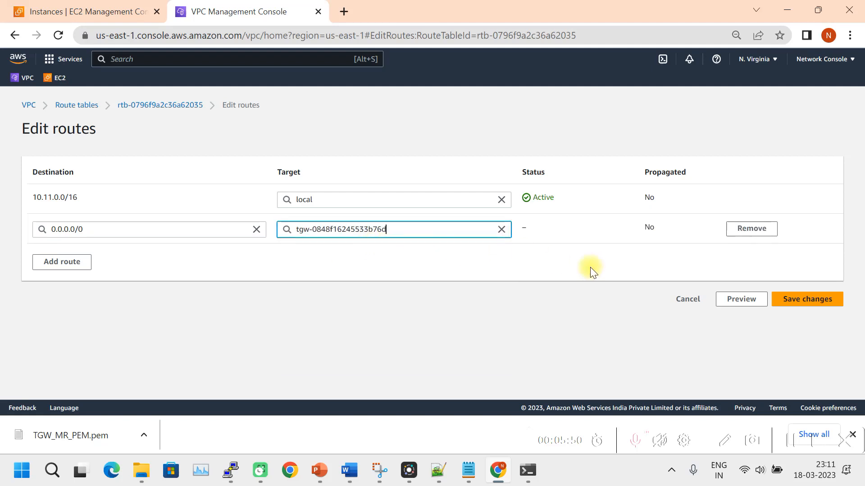
pyautogui.click(799, 299)
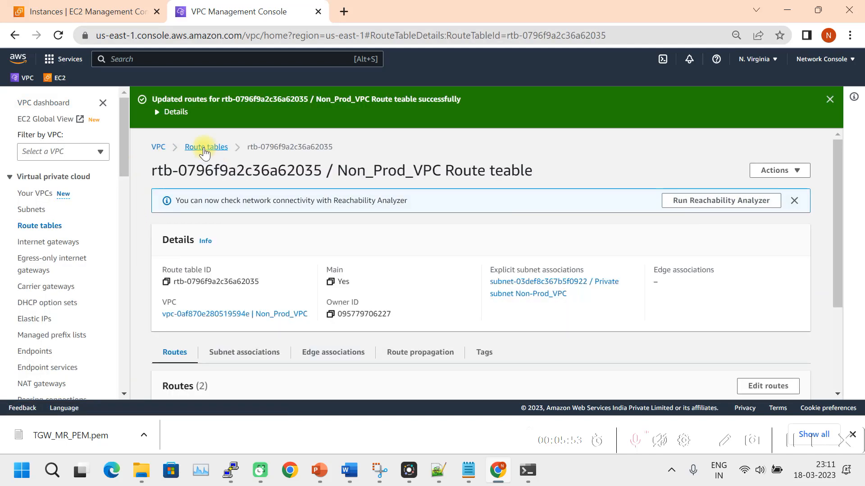
pyautogui.click(203, 146)
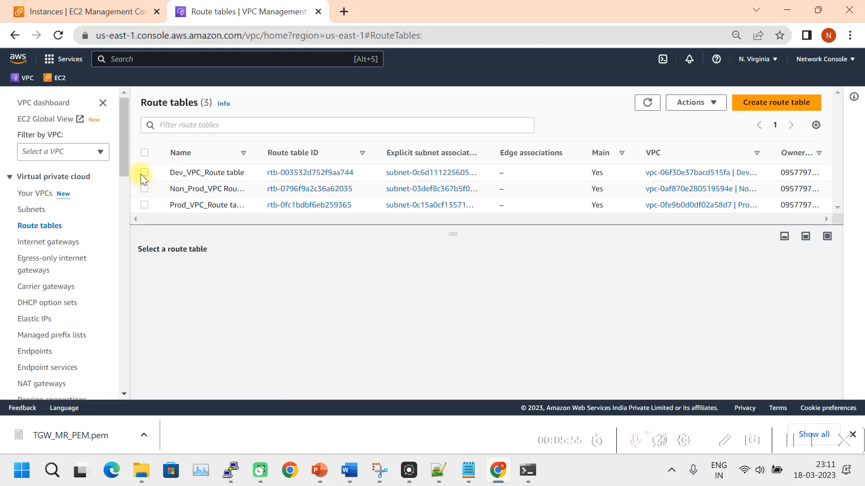
# Open the Dev_VPC_Route table's routes for editing.
pyautogui.click(145, 173)
pyautogui.click(211, 270)
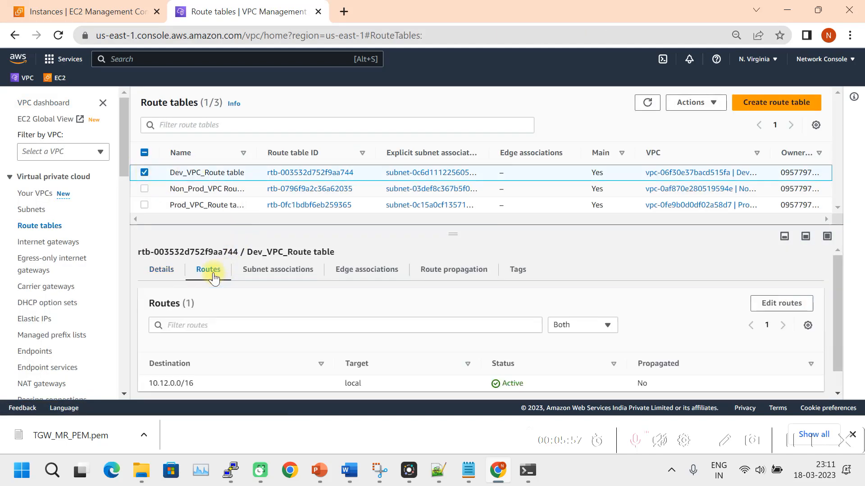
pyautogui.scroll(-1, 354, 325)
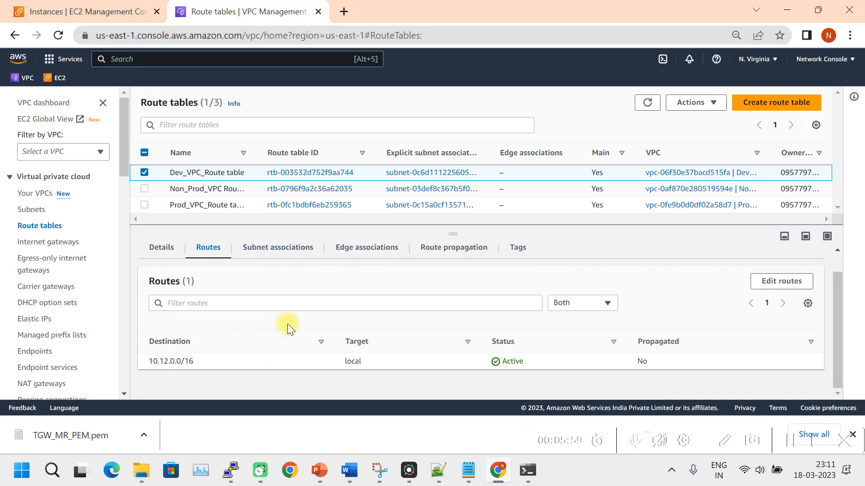
pyautogui.click(771, 281)
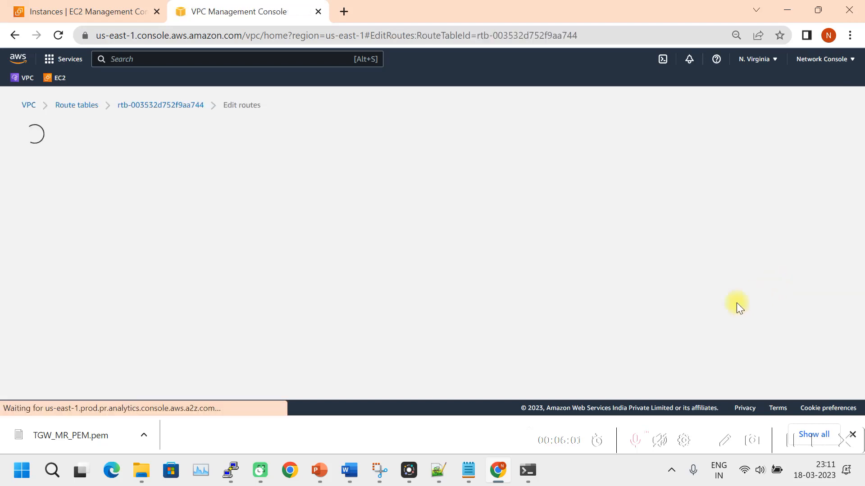
# Add a 0.0.0.0/0 route targeting tgw-0848f16245533b76d (Dev Attachment) and save it.
pyautogui.click(70, 233)
pyautogui.click(89, 231)
pyautogui.click(77, 251)
pyautogui.click(328, 227)
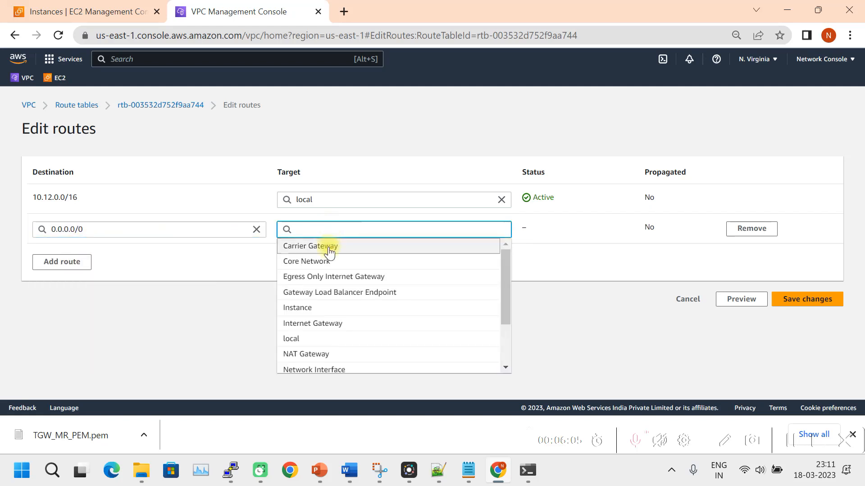
pyautogui.write('tr')
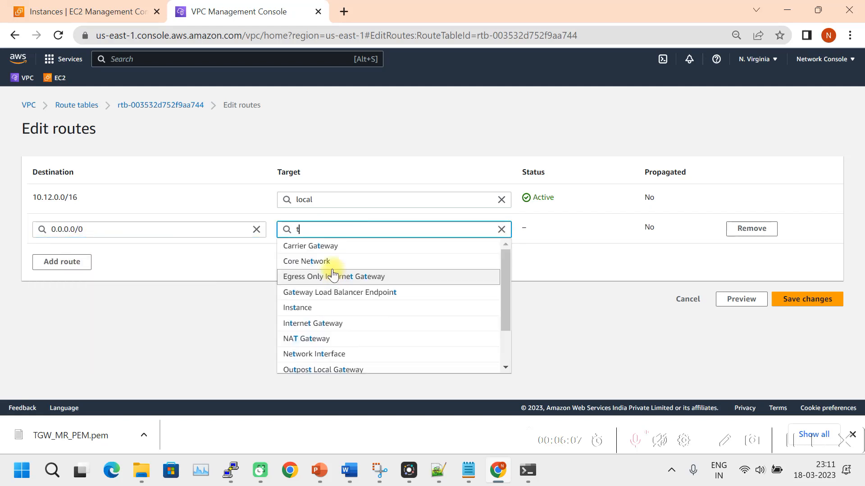
pyautogui.press('BackSpace')
pyautogui.write('gw-0848f16245533b76d')
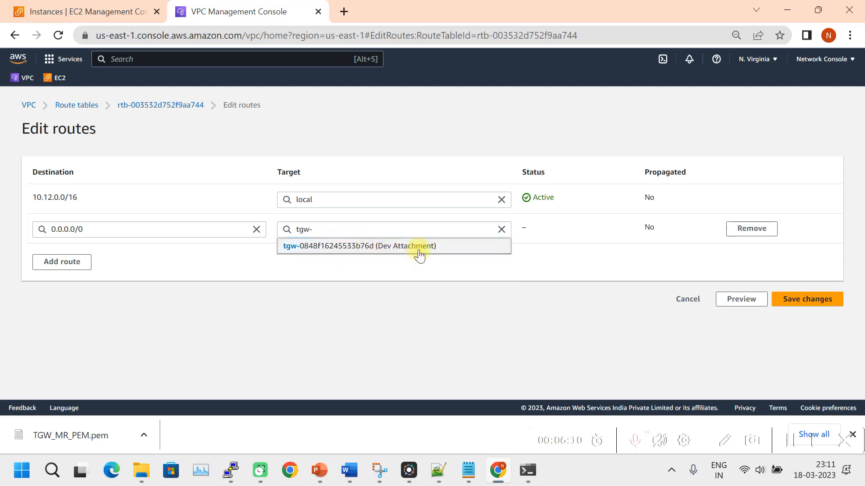
pyautogui.click(418, 251)
pyautogui.click(805, 302)
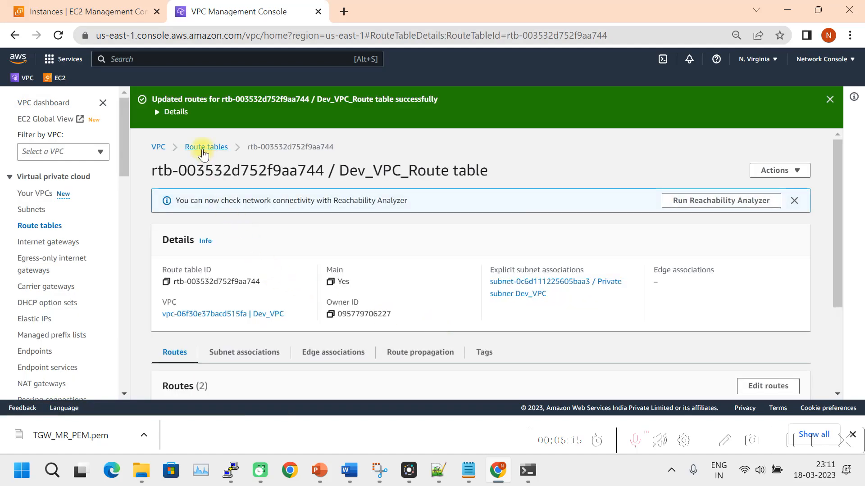
pyautogui.click(203, 149)
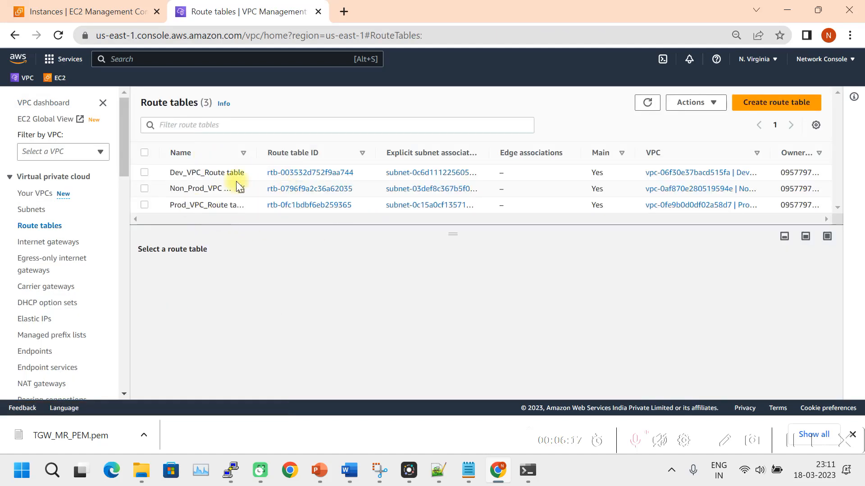
# Review the routes of the Prod_VPC_Route table.
pyautogui.moveTo(257, 152)
pyautogui.mouseDown()
pyautogui.moveTo(284, 151)
pyautogui.moveTo(267, 153)
pyautogui.mouseUp()
pyautogui.moveTo(457, 236); pyautogui.dragTo(318, 256)
pyautogui.click(146, 205)
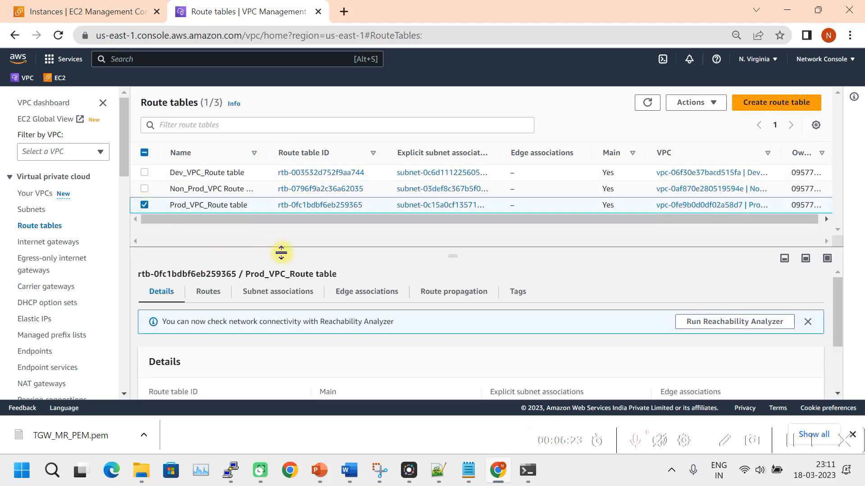
pyautogui.moveTo(440, 252); pyautogui.dragTo(449, 223)
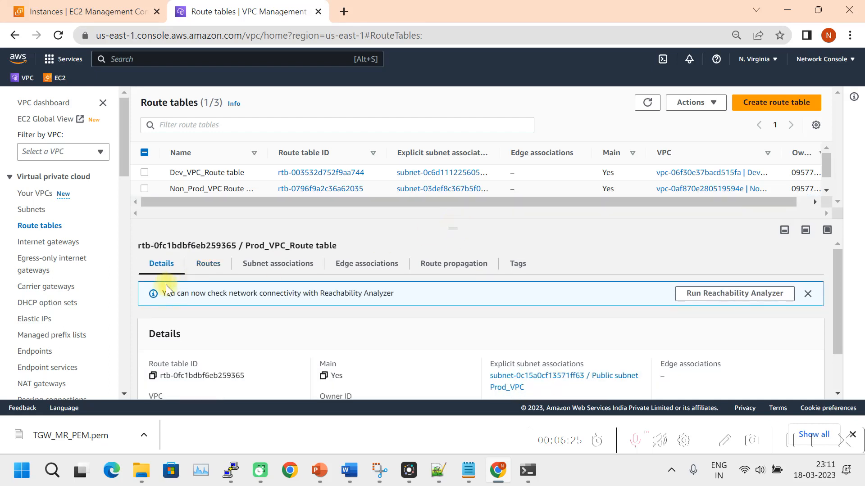
pyautogui.click(208, 270)
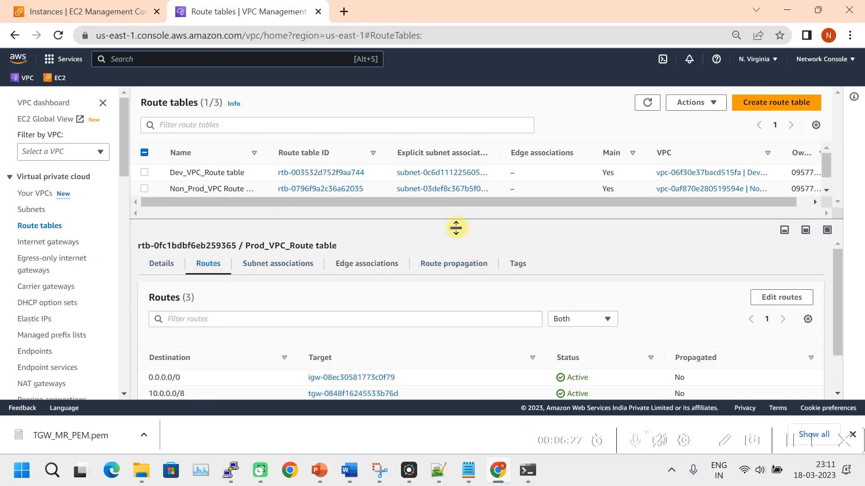
pyautogui.moveTo(454, 227); pyautogui.dragTo(342, 192)
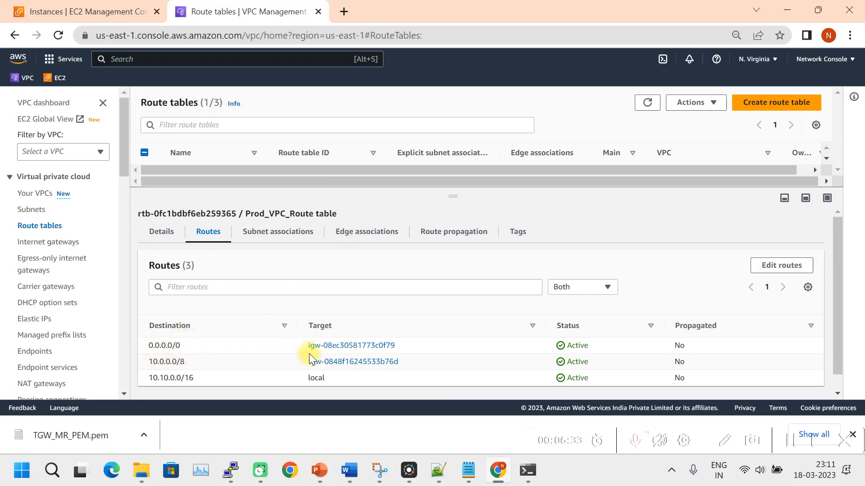
pyautogui.moveTo(446, 195); pyautogui.dragTo(446, 248)
pyautogui.click(144, 205)
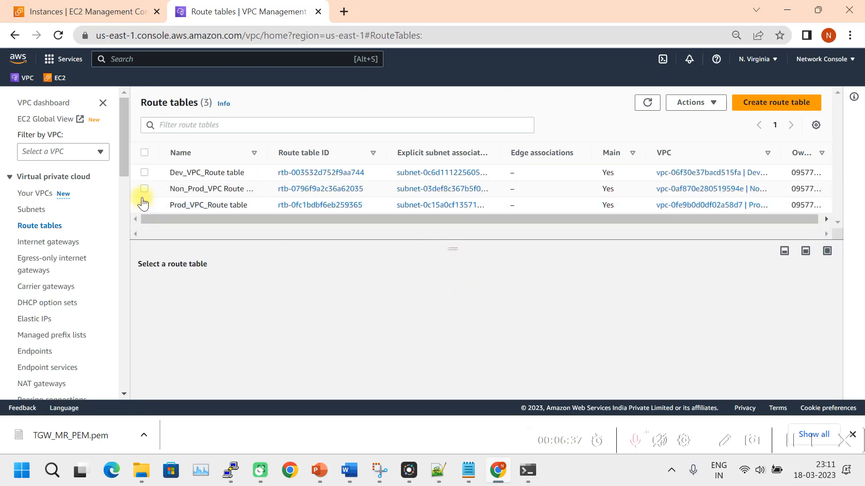
# Review both routes of the Non_Prod_VPC route table.
pyautogui.click(144, 189)
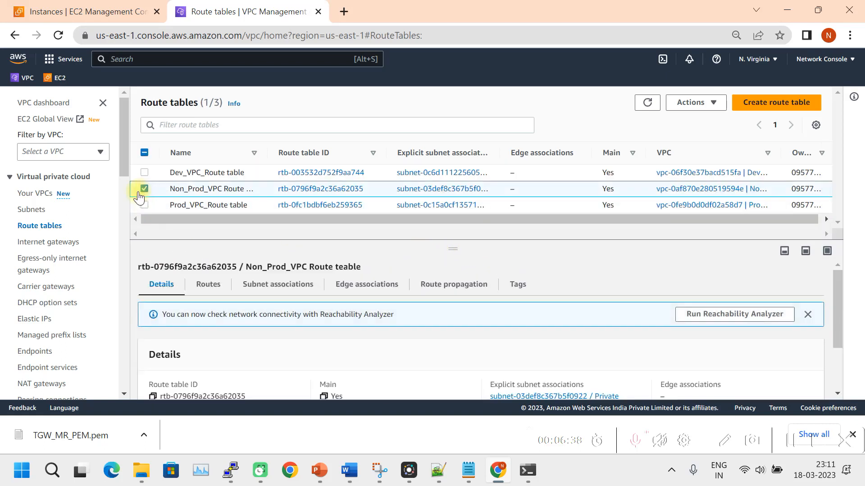
pyautogui.click(208, 284)
pyautogui.moveTo(459, 249); pyautogui.dragTo(455, 206)
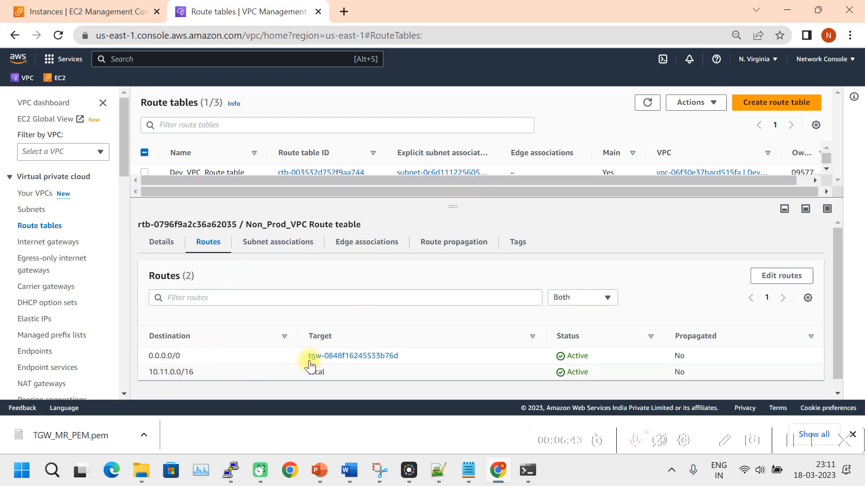
pyautogui.moveTo(459, 207); pyautogui.dragTo(433, 272)
pyautogui.click(145, 188)
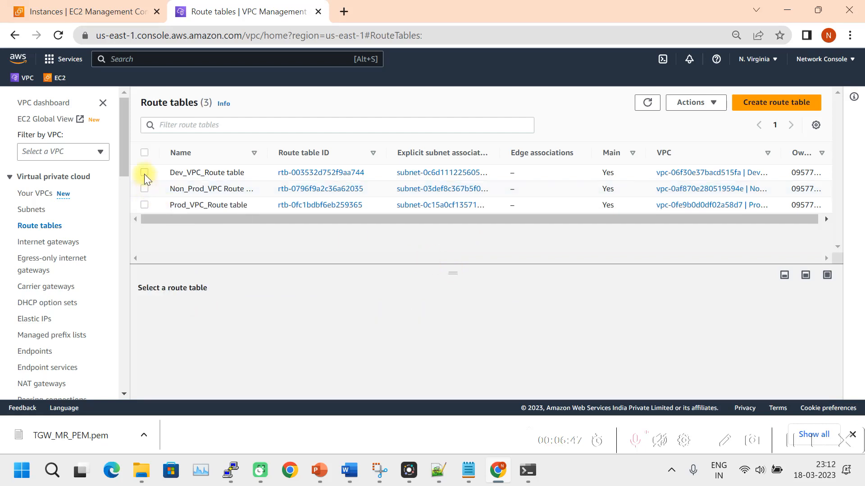
# Review both routes of the Dev_VPC_Route table.
pyautogui.click(144, 173)
pyautogui.moveTo(453, 273); pyautogui.dragTo(299, 241)
pyautogui.click(208, 290)
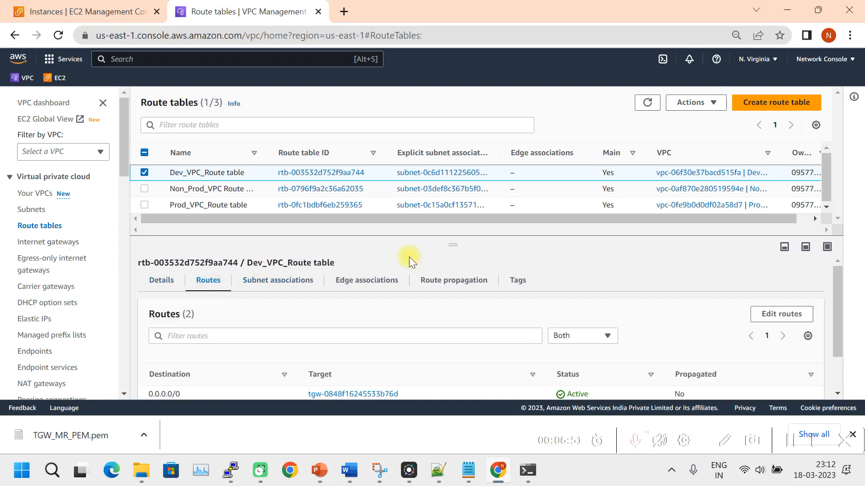
pyautogui.moveTo(451, 245); pyautogui.dragTo(456, 201)
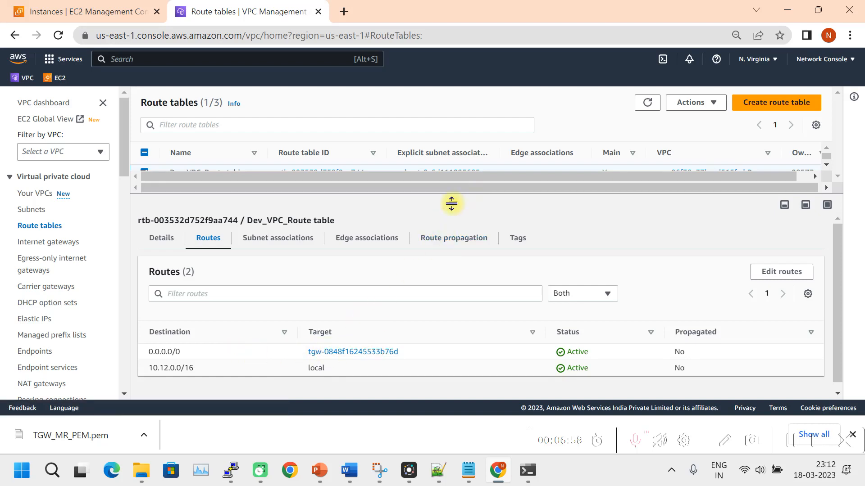
pyautogui.moveTo(451, 203); pyautogui.dragTo(441, 270)
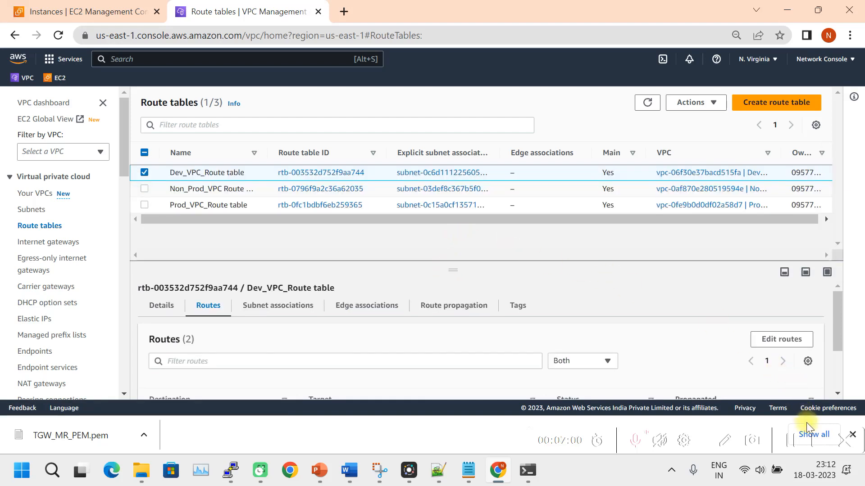
# Widen the Name column to show full names and switch to the EC2 Instances page.
pyautogui.click(790, 439)
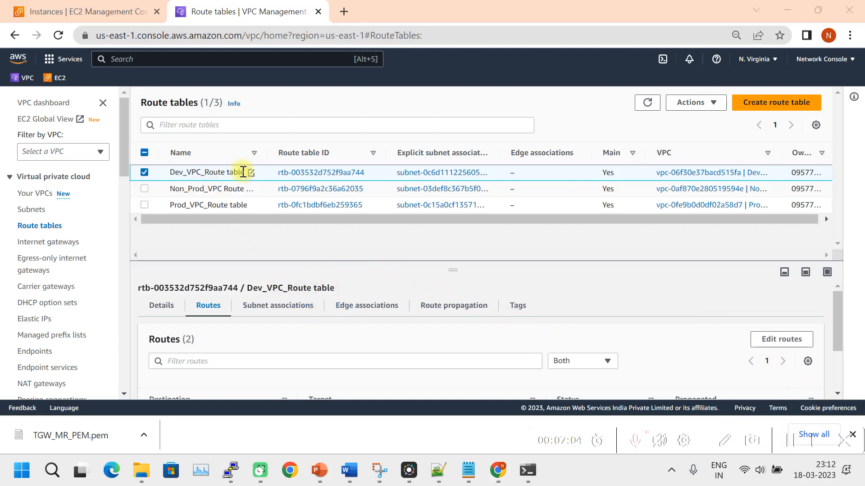
pyautogui.moveTo(268, 153); pyautogui.dragTo(281, 153)
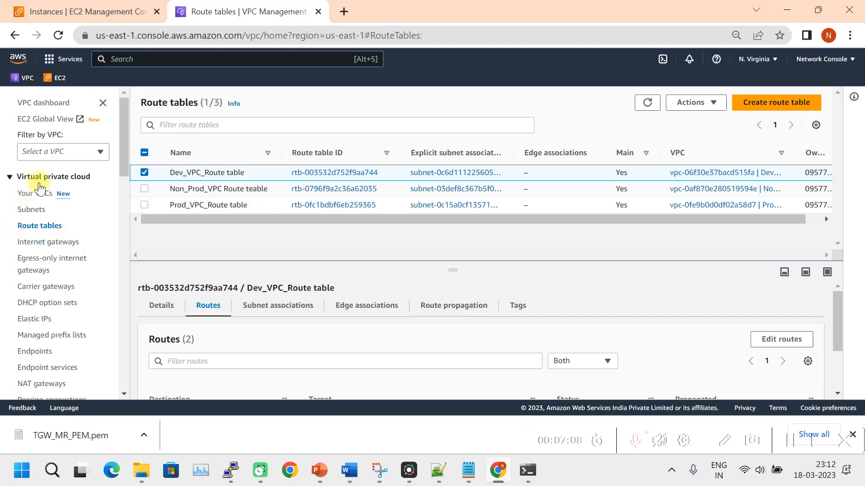
pyautogui.click(77, 14)
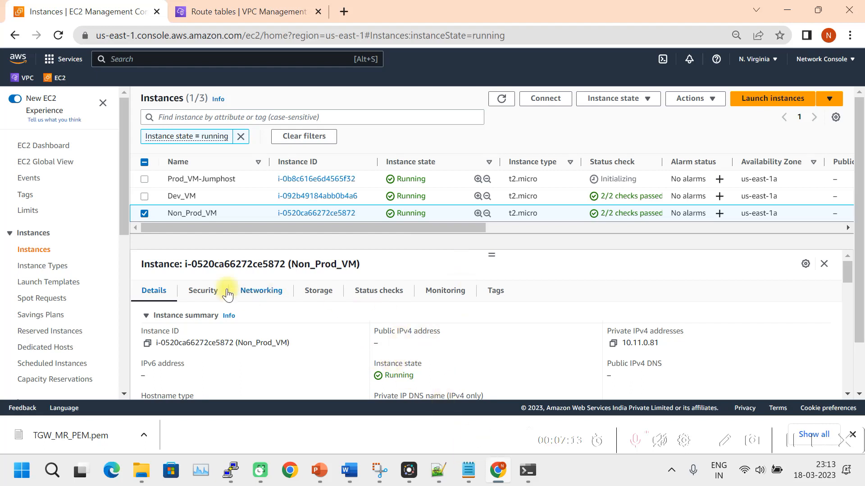
# Select Prod_VM-Jumphost instead of Non_Prod_VM and refresh to show 2/2 checks passed.
pyautogui.click(144, 213)
pyautogui.click(145, 179)
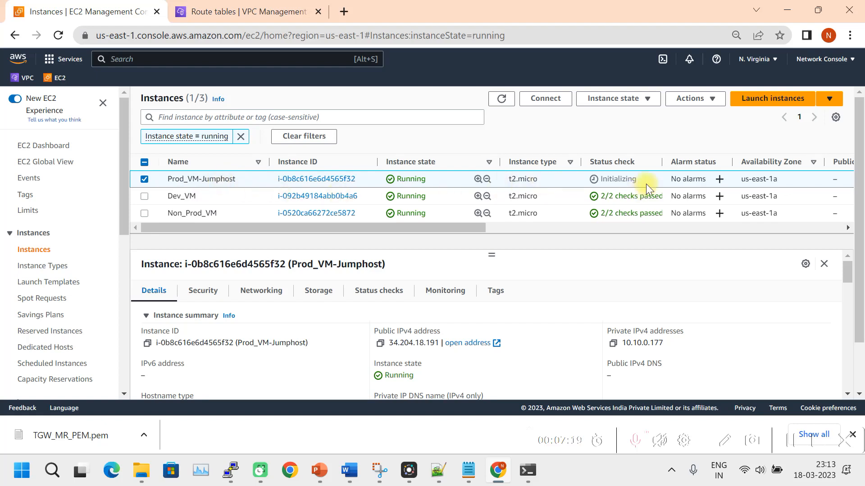
pyautogui.click(500, 99)
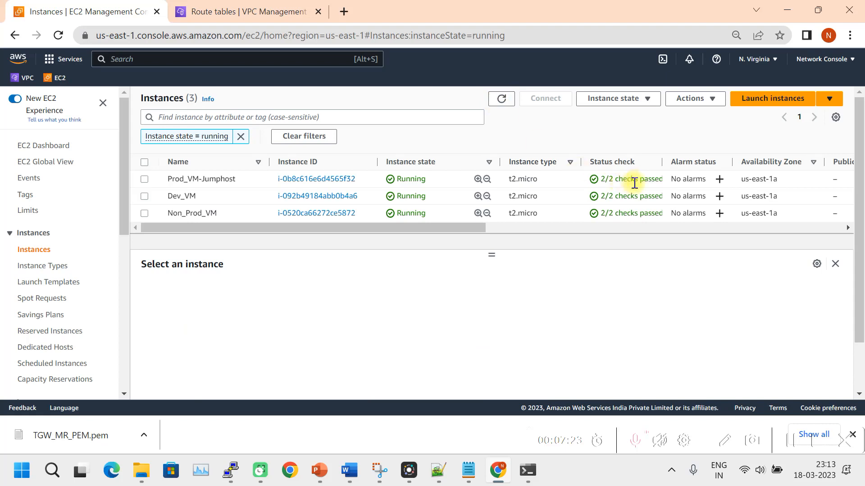
pyautogui.click(143, 179)
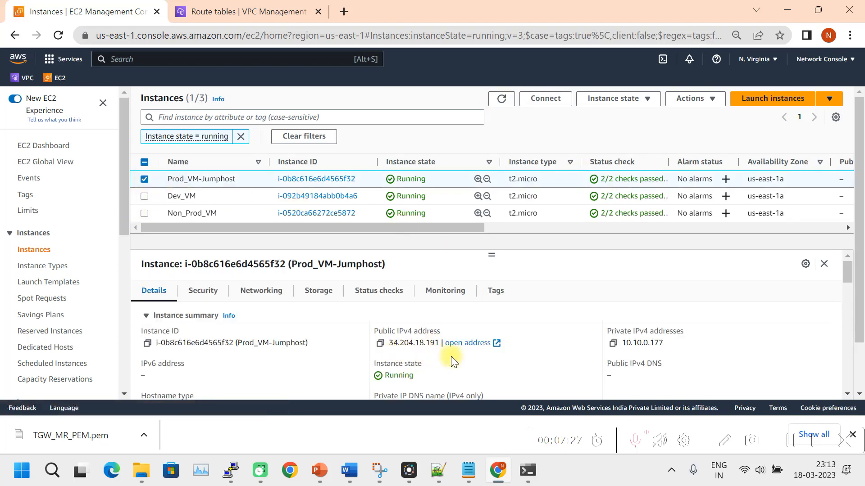
# Under Connect > RDP client for Prod_VM-Jumphost, choose Get password.
pyautogui.click(545, 100)
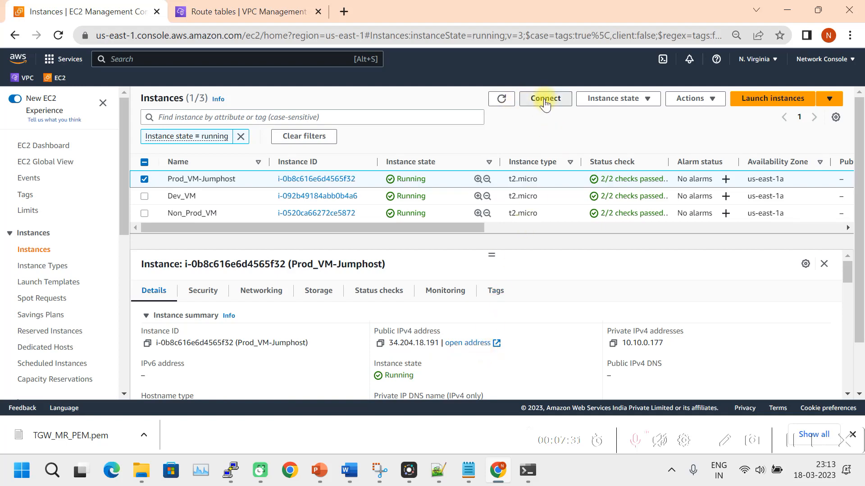
pyautogui.scroll(-3, 148, 250)
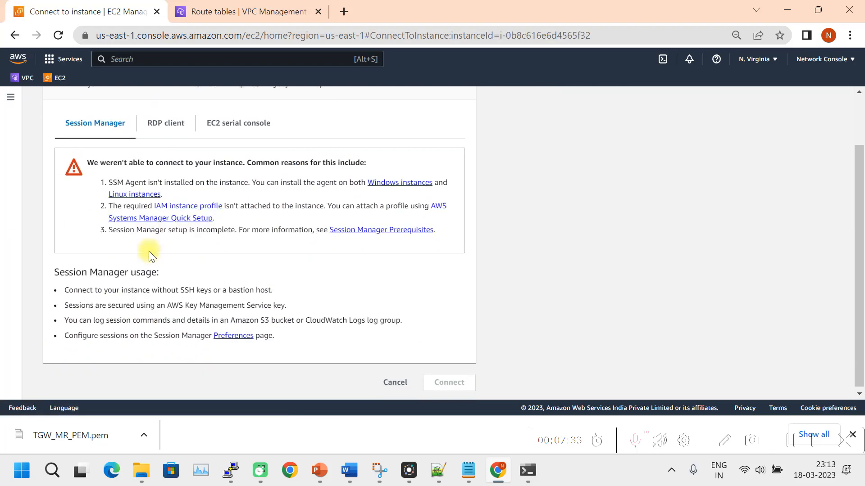
pyautogui.click(168, 122)
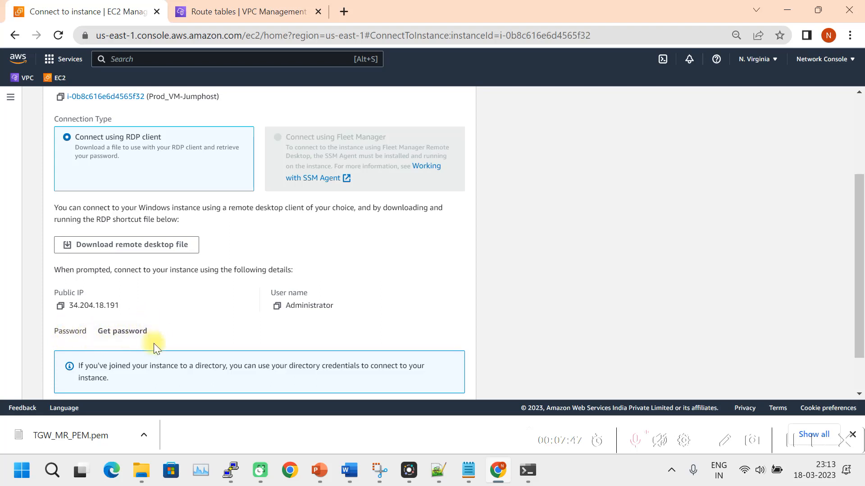
pyautogui.scroll(-1, 176, 331)
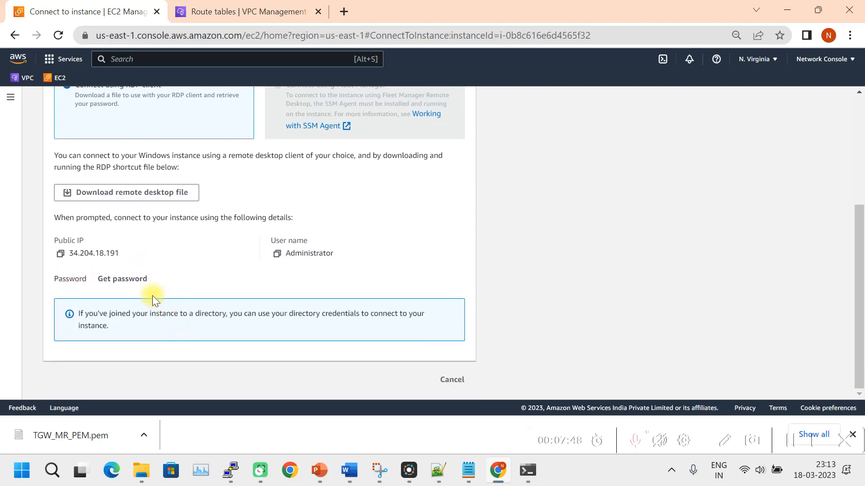
pyautogui.click(123, 279)
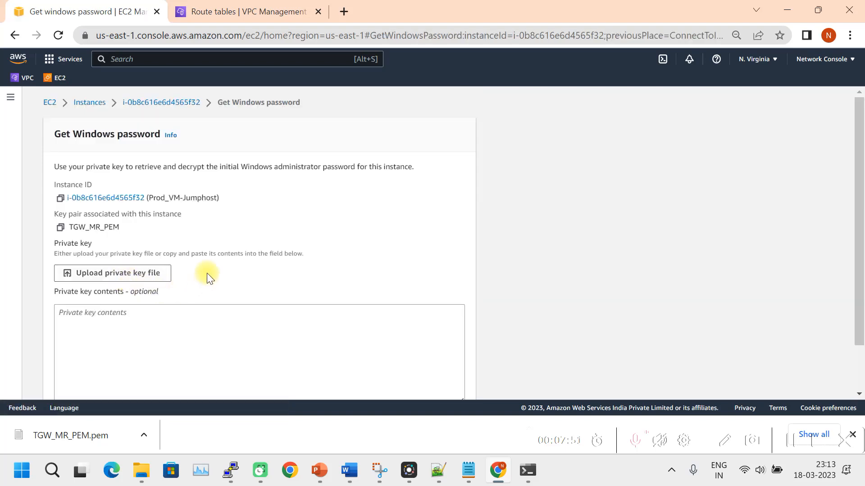
# Upload the TGW_MR_PEM key file from Downloads and decrypt the Administrator password.
pyautogui.scroll(-1, 218, 258)
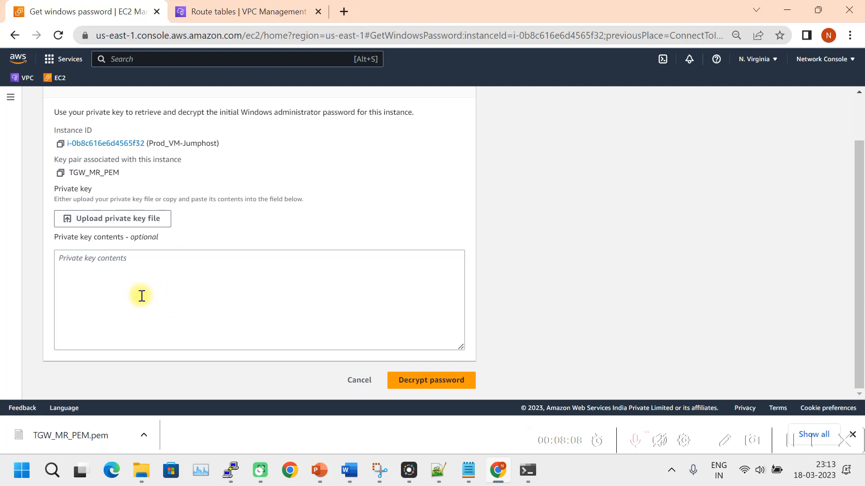
pyautogui.click(104, 219)
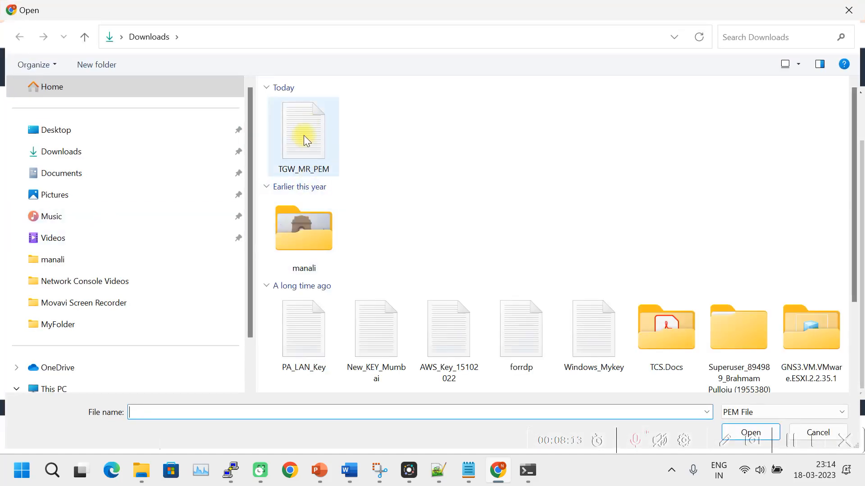
pyautogui.doubleClick(303, 131)
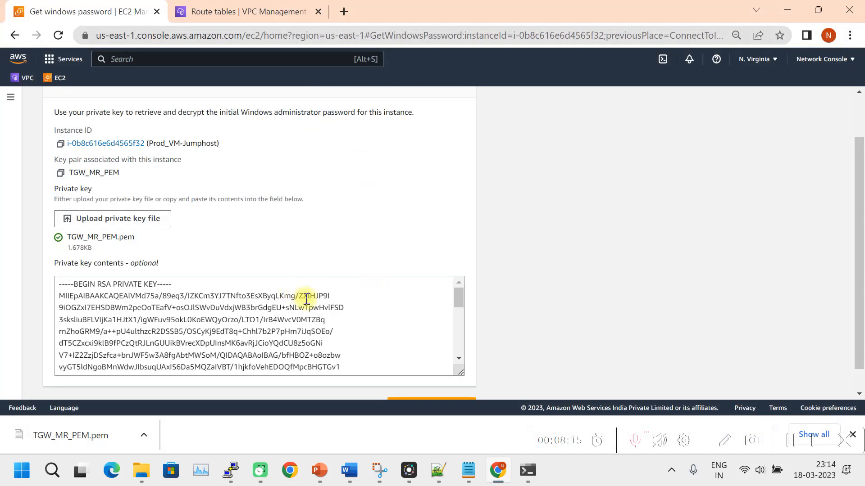
pyautogui.scroll(-1, 493, 352)
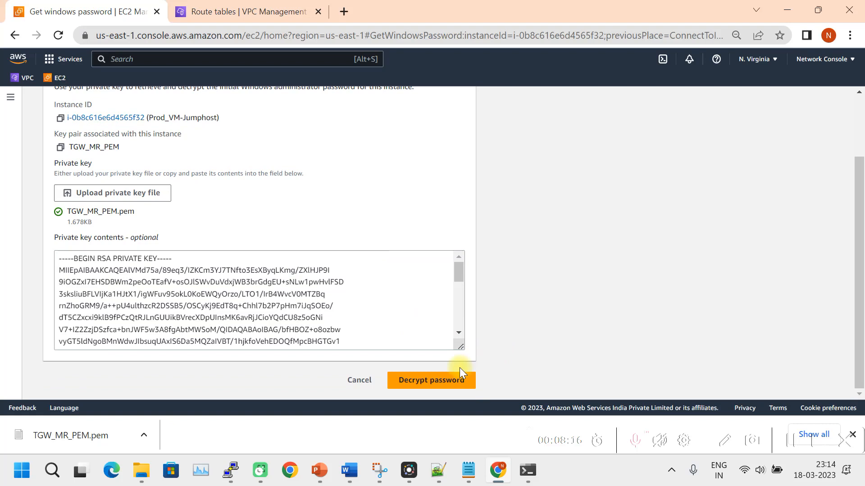
pyautogui.click(432, 385)
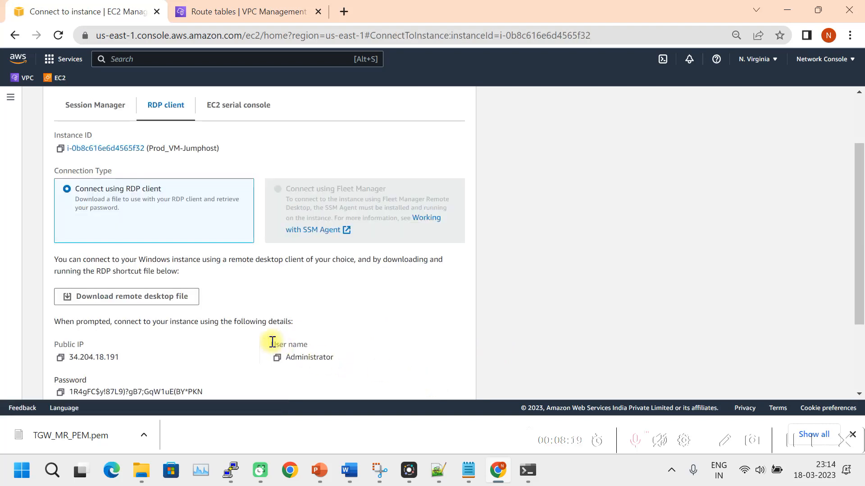
# Download the Prod_VM-Jumphost.rdp file from the RDP client page.
pyautogui.scroll(-2, 276, 353)
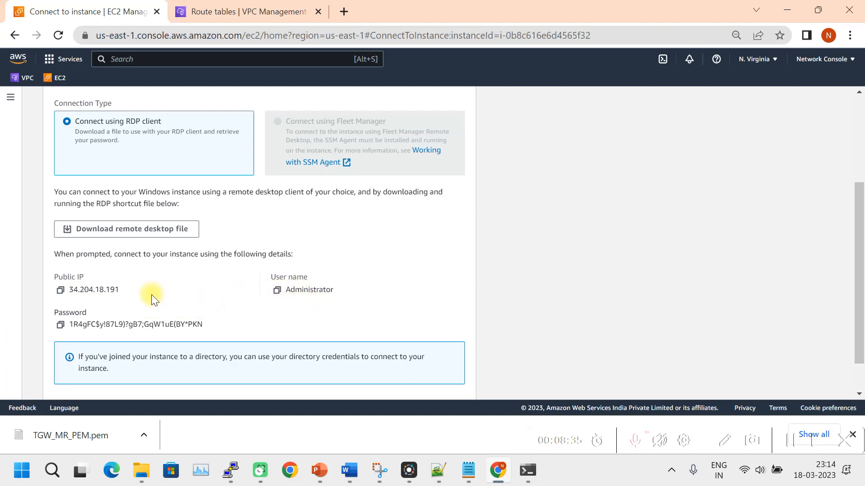
pyautogui.scroll(1, 151, 295)
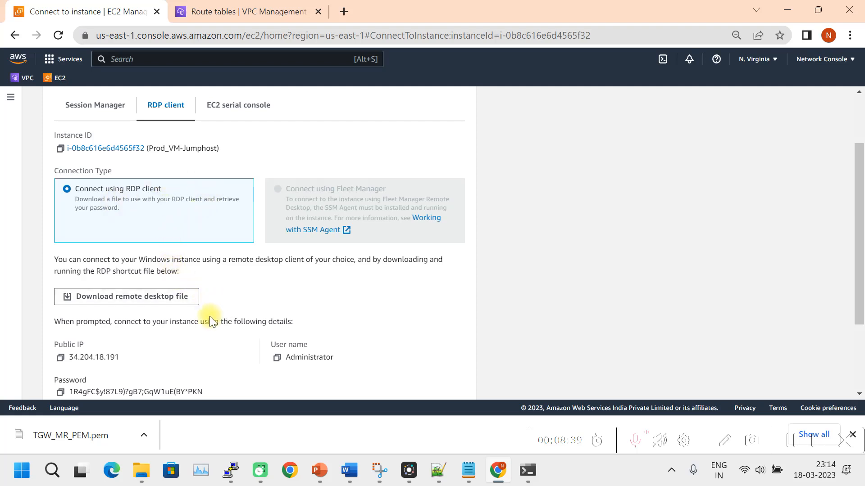
pyautogui.click(153, 302)
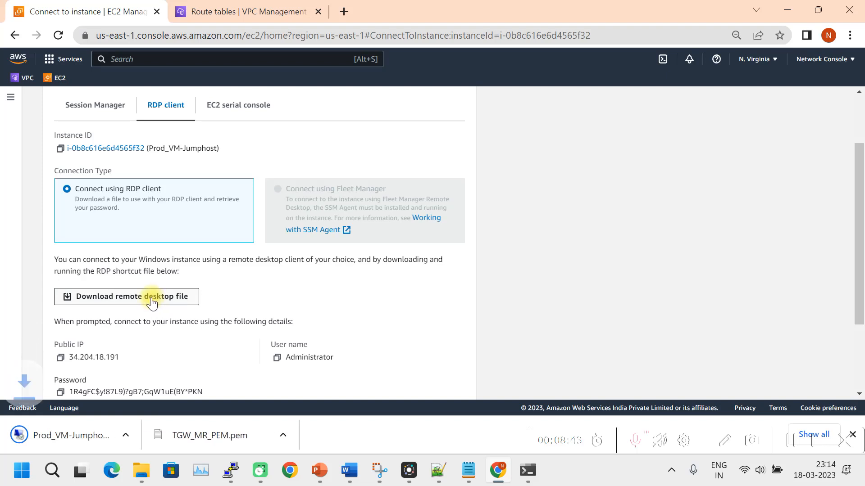
# Launch Prod_VM-Jumphost.rdp, sign in as Administrator with the copied decrypted password, and accept the certificate.
pyautogui.click(79, 436)
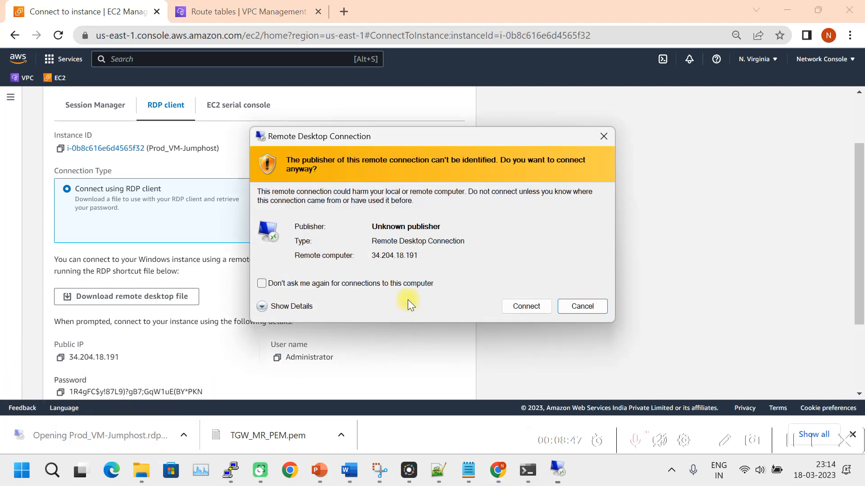
pyautogui.click(529, 305)
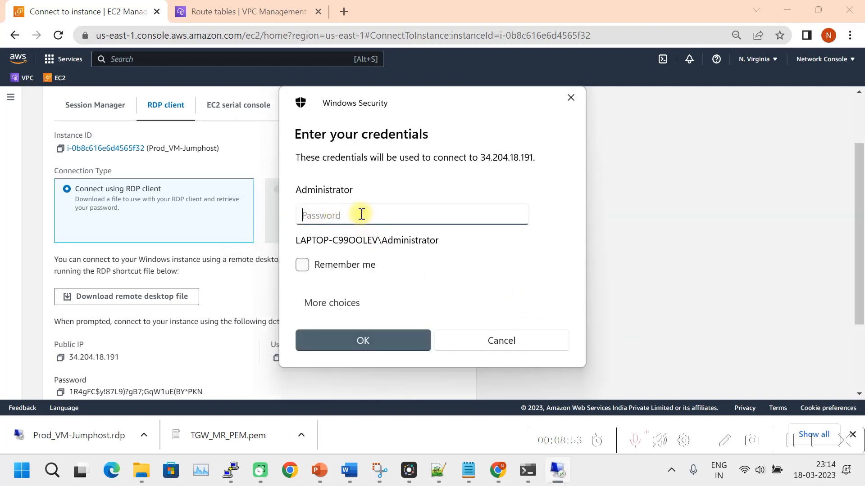
pyautogui.click(60, 392)
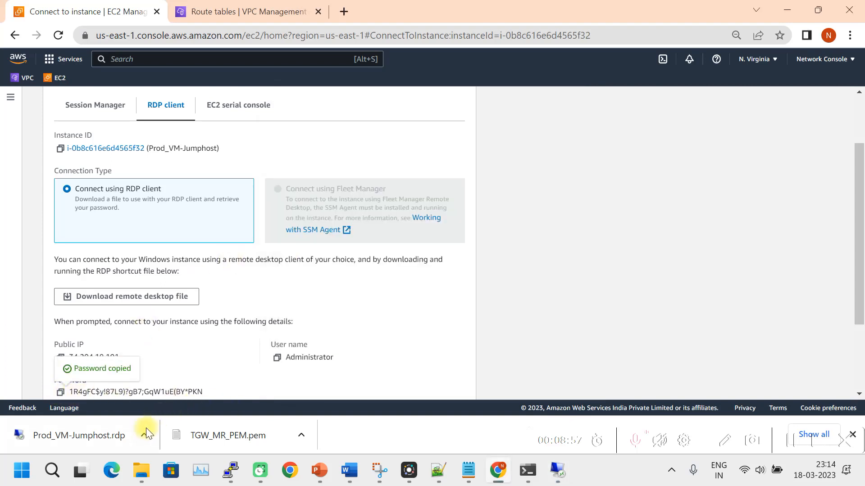
pyautogui.click(557, 473)
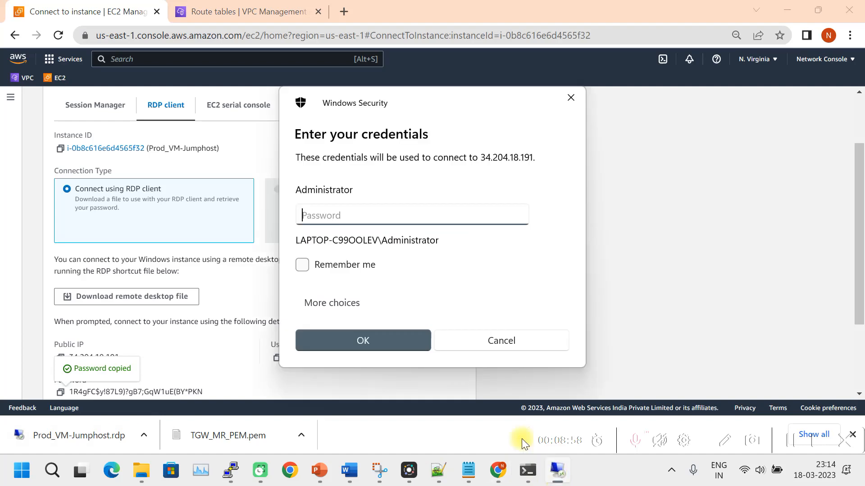
pyautogui.hotkey('ctrl', 'v')
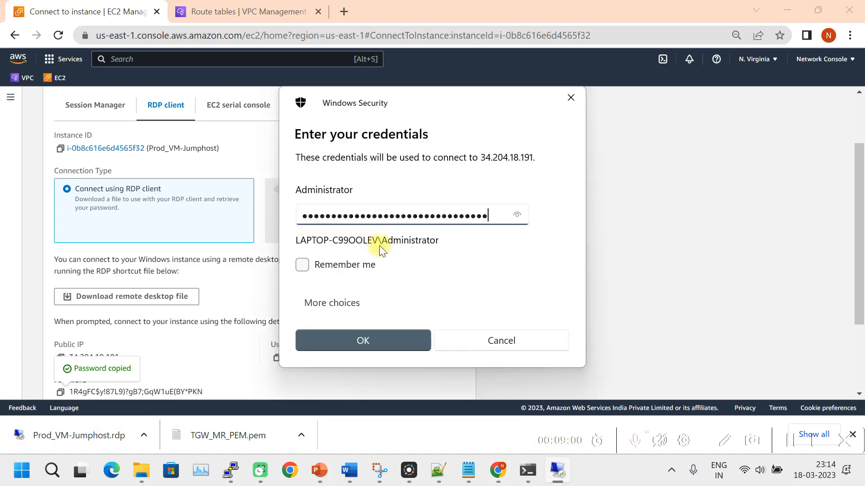
pyautogui.click(381, 344)
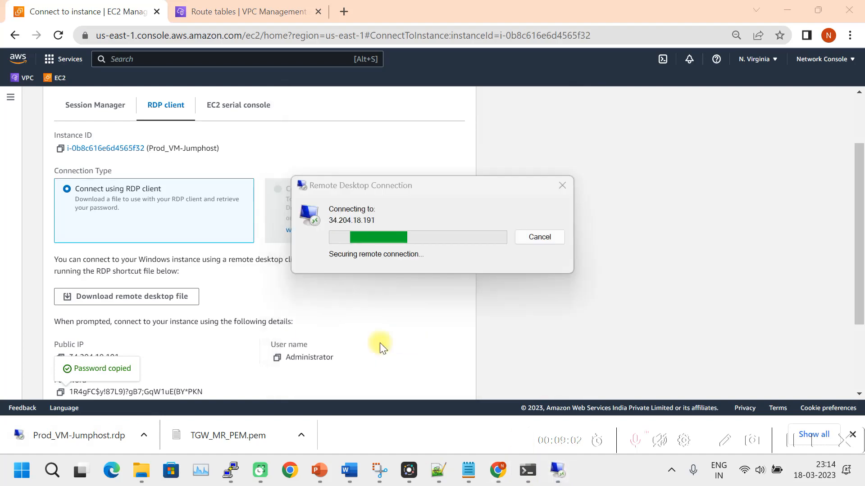
pyautogui.click(475, 346)
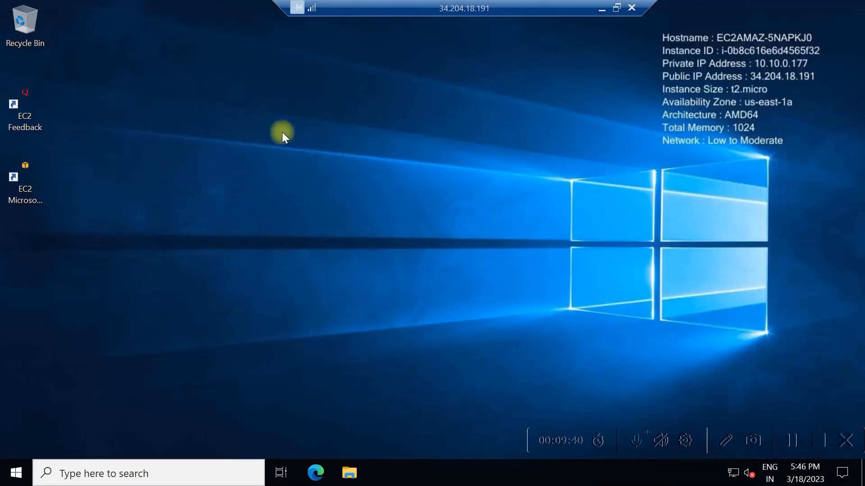
# Rerun ping 34.204.18.191 in the local Command Prompt; it still times out.
pyautogui.click(615, 8)
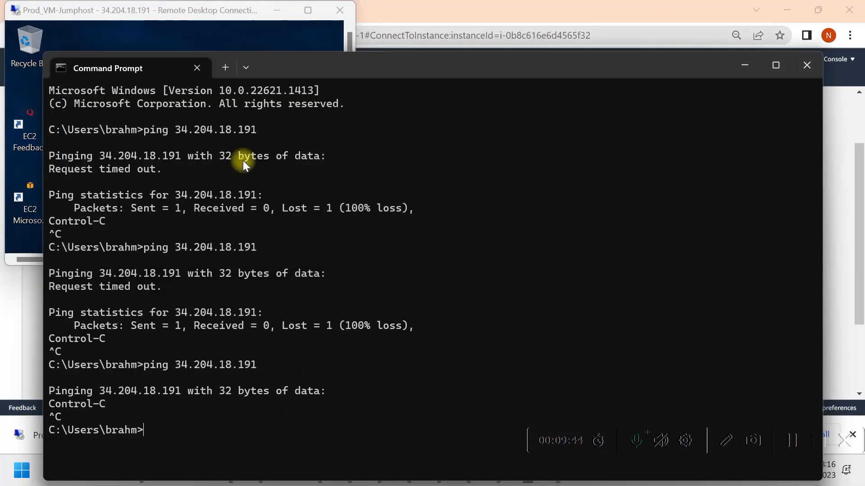
pyautogui.moveTo(331, 68); pyautogui.dragTo(485, 58)
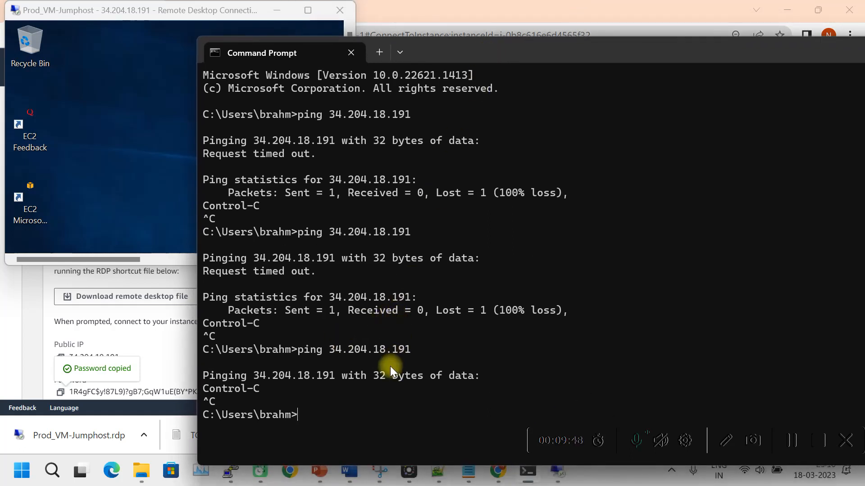
pyautogui.press('Up')
pyautogui.press('Return')
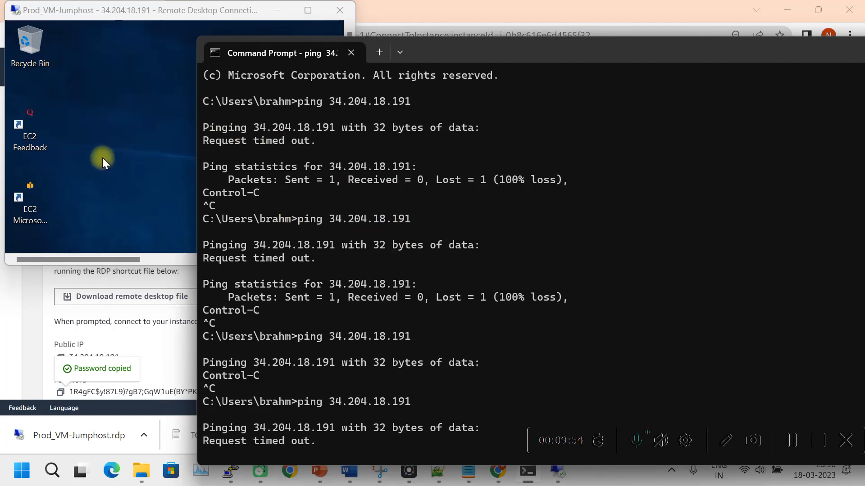
# Return the jumphost's remote desktop to full screen and show its network status panel.
pyautogui.click(111, 127)
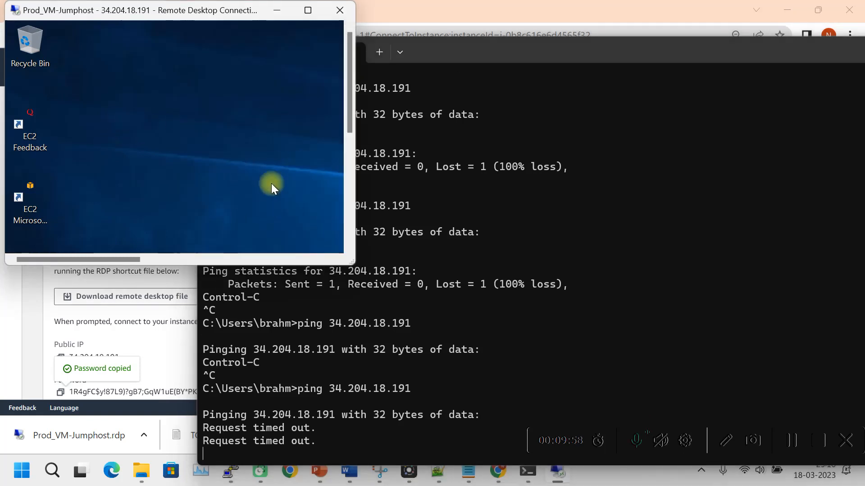
pyautogui.click(308, 10)
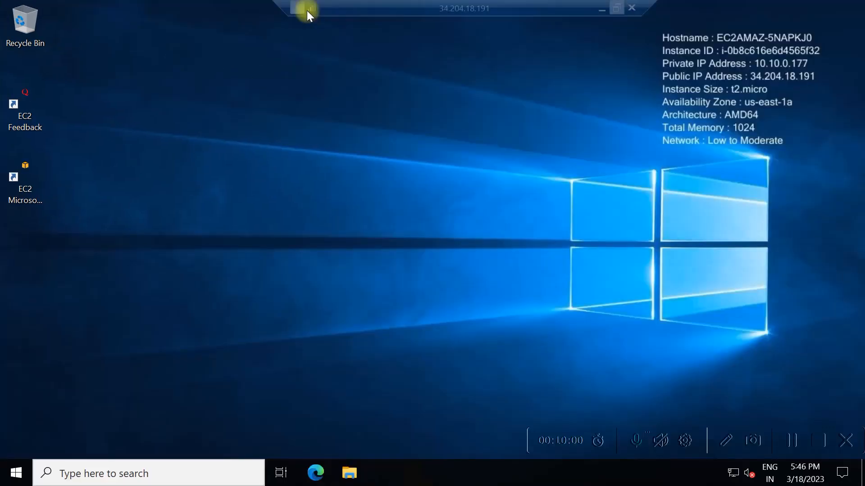
pyautogui.click(733, 472)
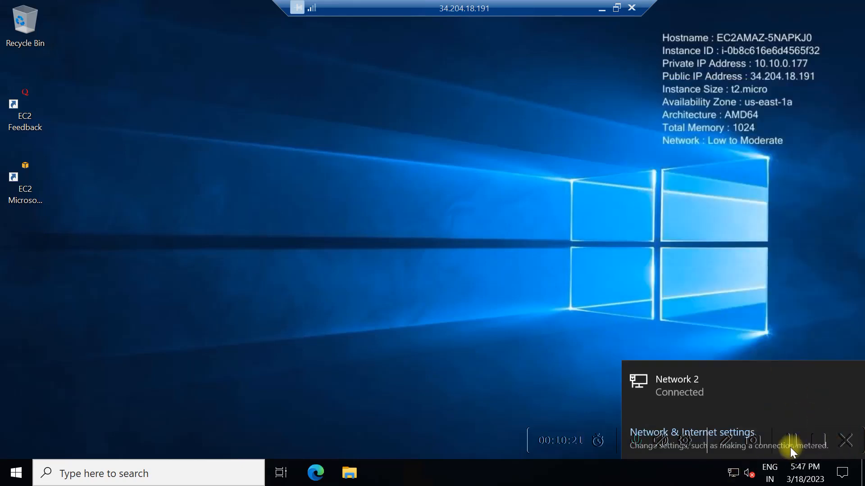
# In the jumphost's Windows Security, switch Microsoft Defender Firewall Off for the active Public network.
pyautogui.click(793, 443)
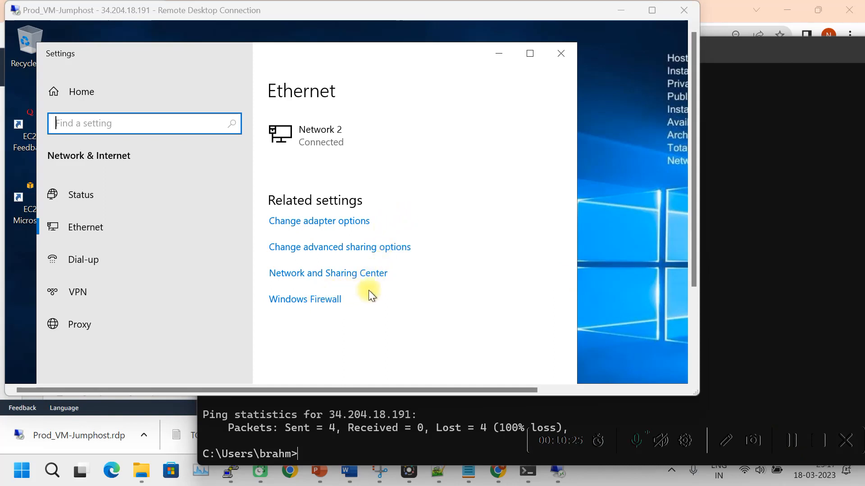
pyautogui.click(302, 300)
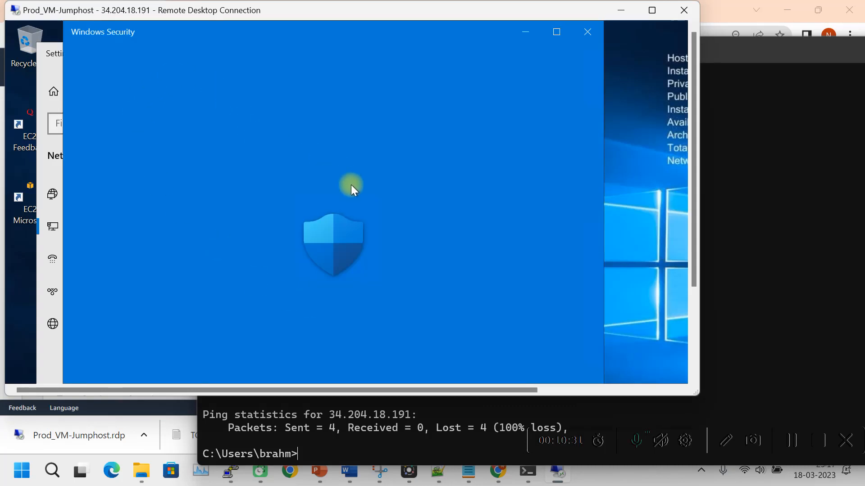
pyautogui.scroll(-3, 195, 301)
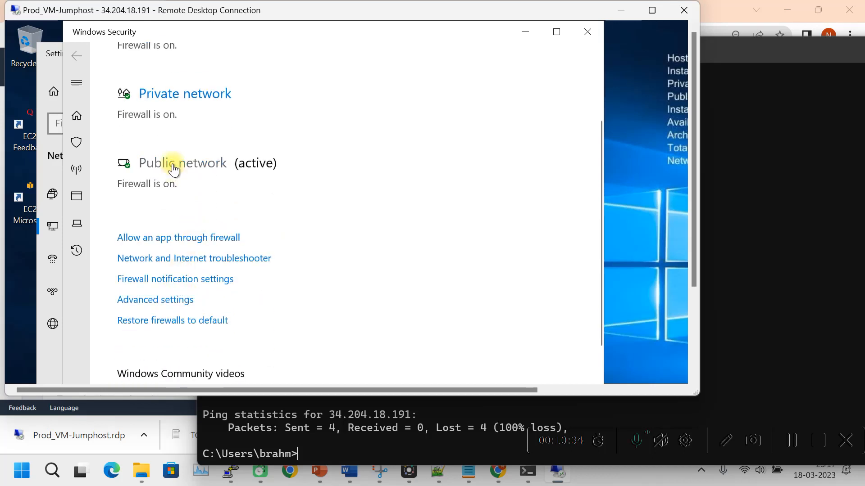
pyautogui.click(174, 167)
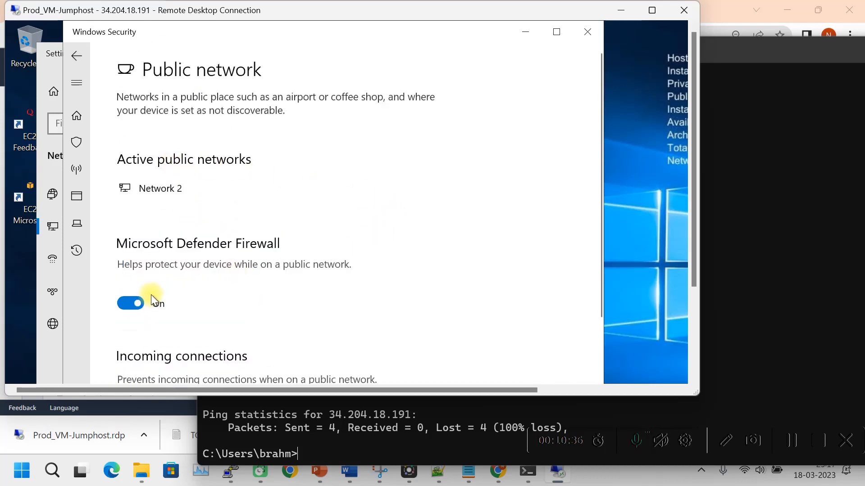
pyautogui.scroll(-4, 218, 282)
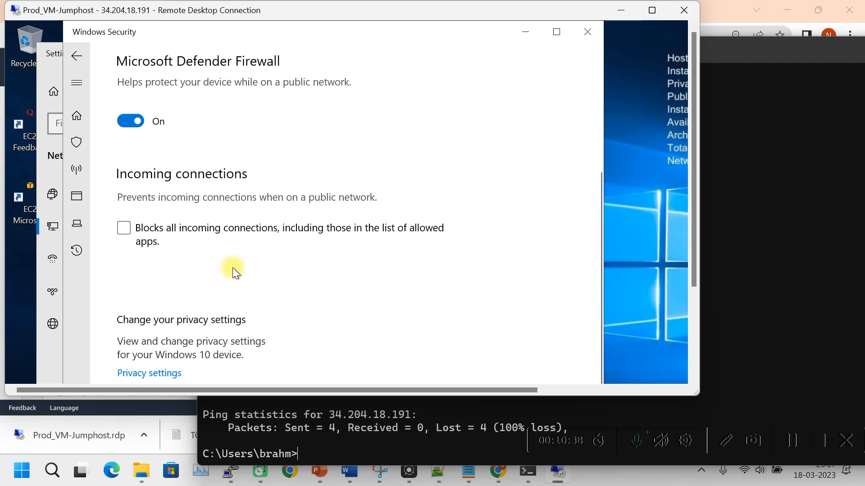
pyautogui.scroll(4, 229, 261)
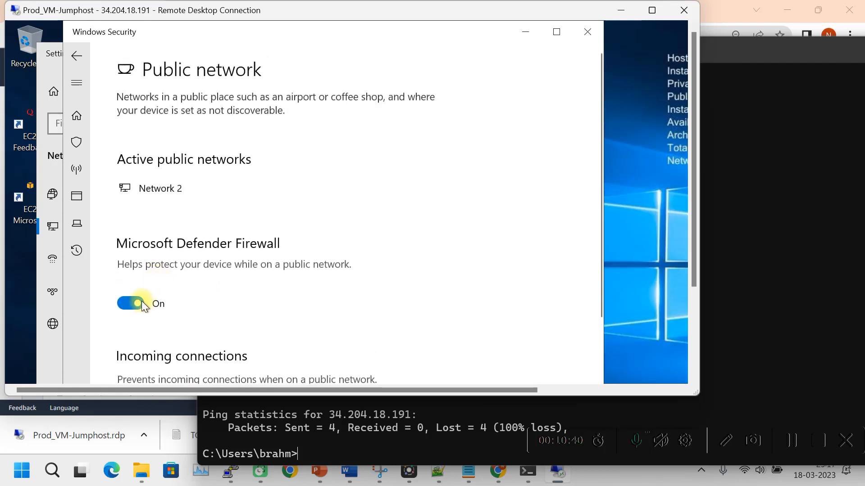
pyautogui.click(129, 303)
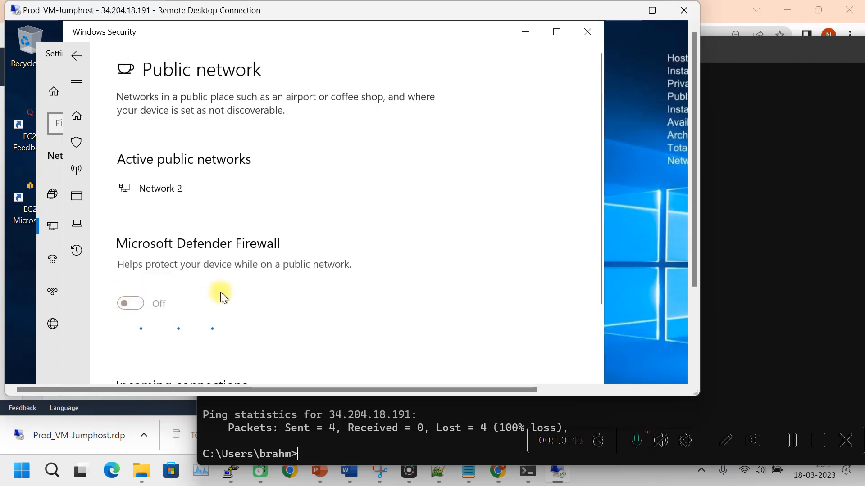
pyautogui.scroll(-4, 247, 290)
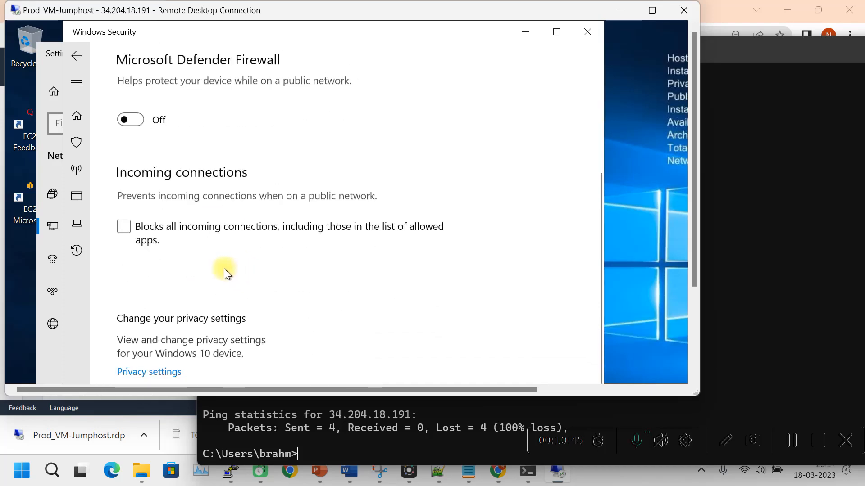
pyautogui.scroll(4, 235, 255)
pyautogui.scroll(-4, 234, 258)
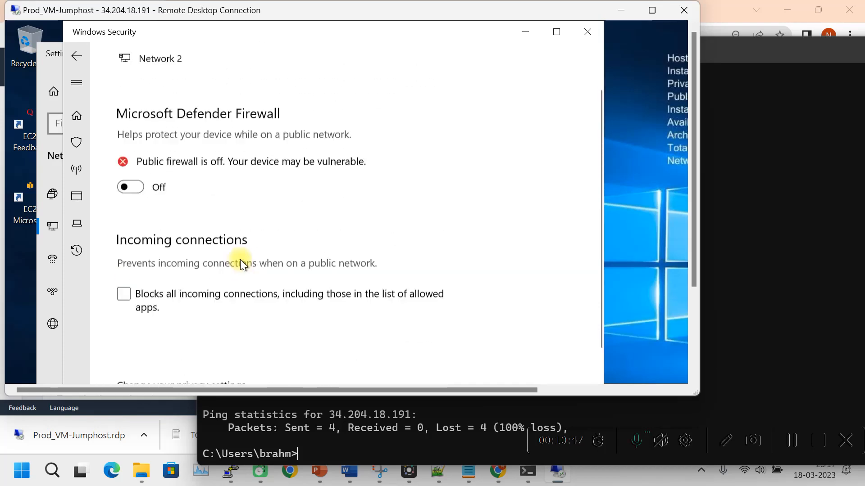
# Rerun the local ping to 34.204.18.191 and confirm all four replies return.
pyautogui.click(766, 256)
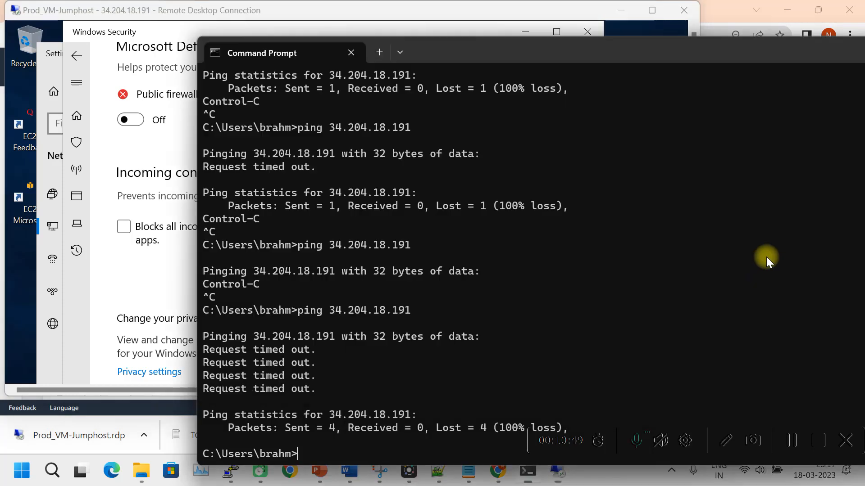
pyautogui.press('Up')
pyautogui.press('Return')
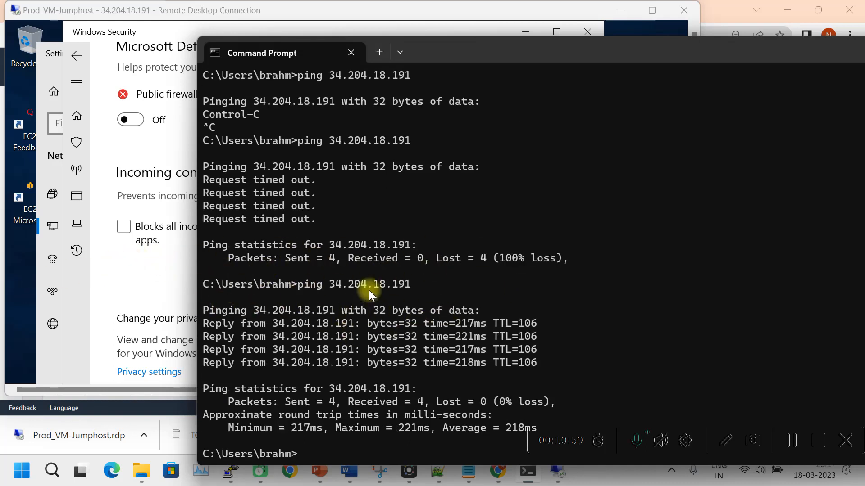
# In the full-screen remote session, close Windows Security and minimize the network Settings window.
pyautogui.click(19, 252)
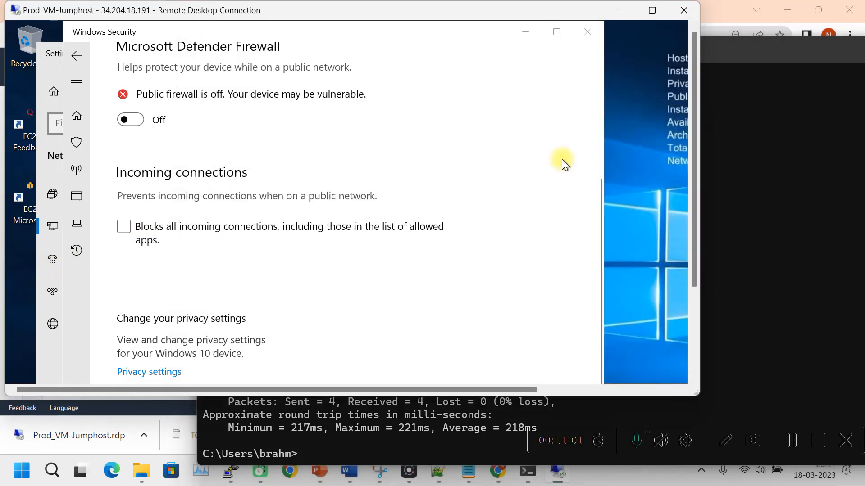
pyautogui.click(651, 10)
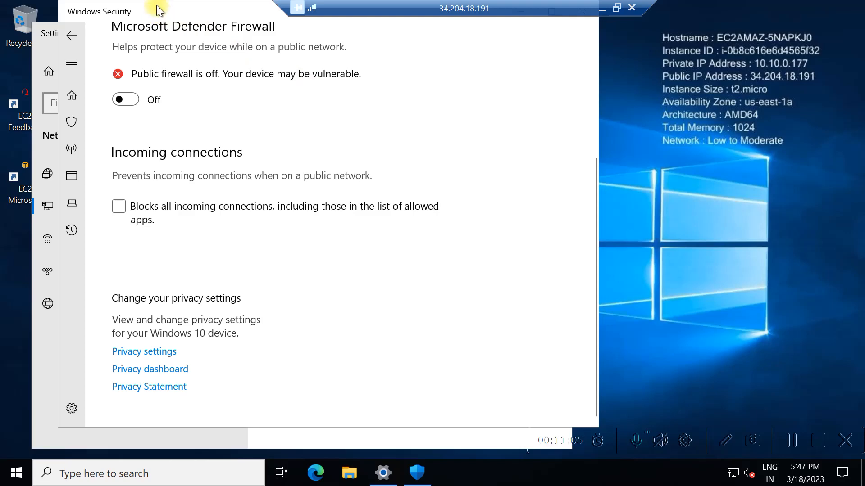
pyautogui.moveTo(156, 5); pyautogui.dragTo(324, 220)
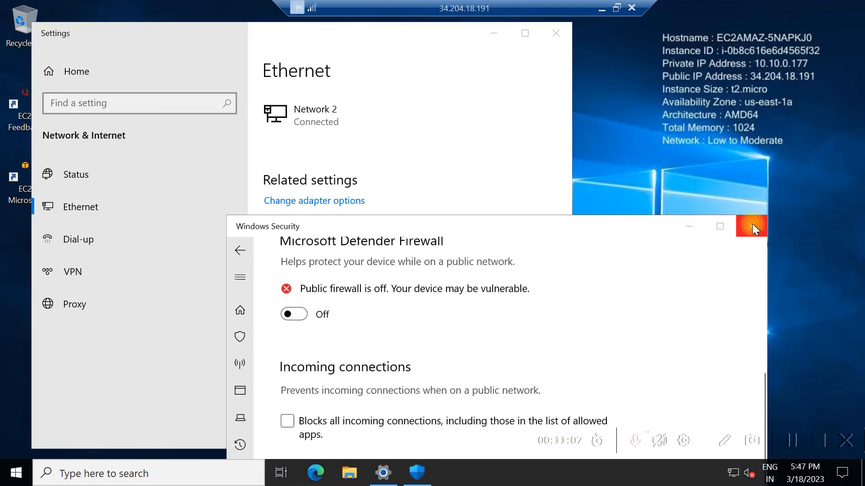
pyautogui.click(751, 226)
pyautogui.click(493, 33)
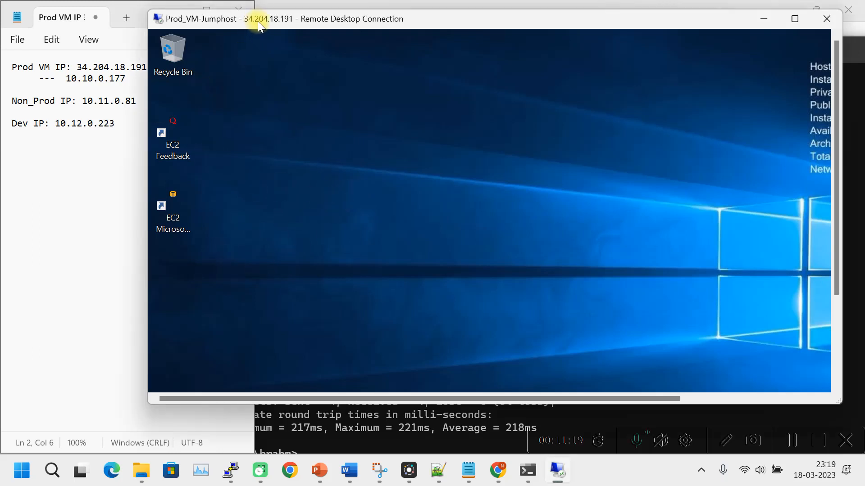
# Search the jumphost's Start menu for 'co' and launch Command Prompt at the Administrator prompt.
pyautogui.moveTo(258, 21); pyautogui.dragTo(264, 22)
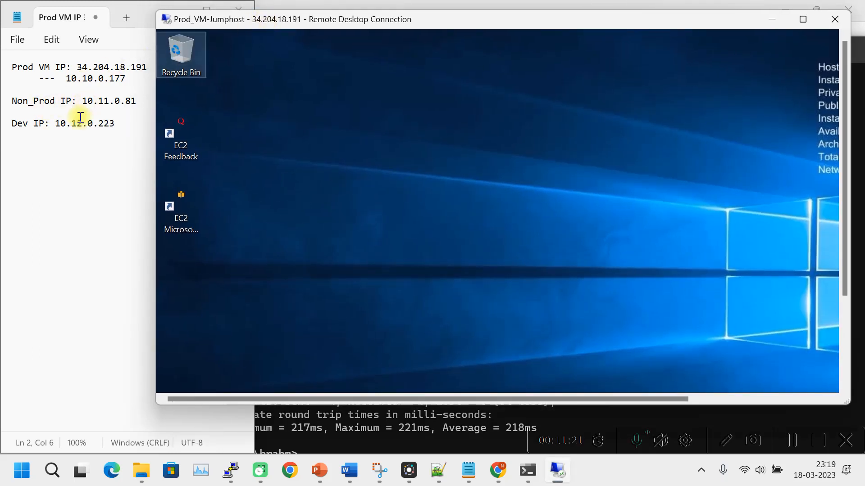
pyautogui.click(370, 235)
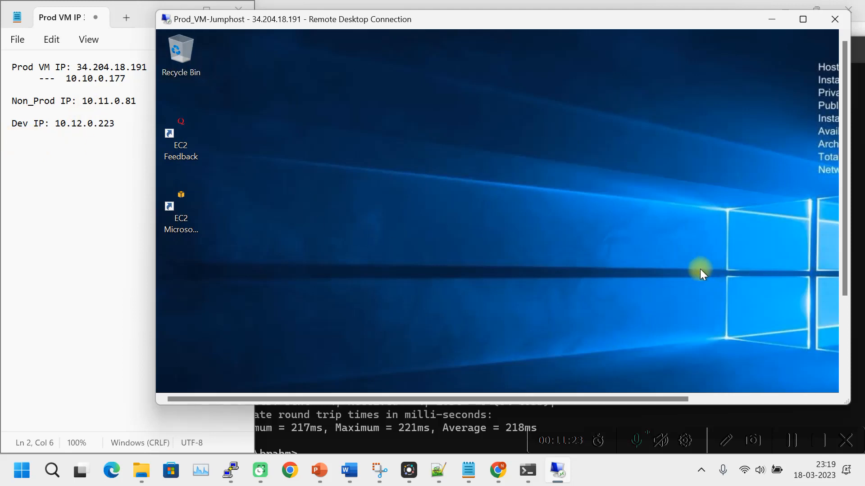
pyautogui.moveTo(843, 249); pyautogui.dragTo(844, 335)
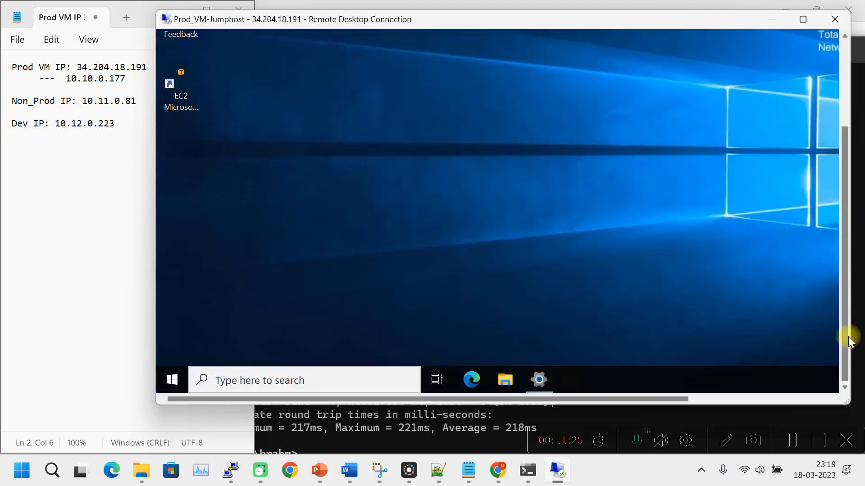
pyautogui.click(171, 379)
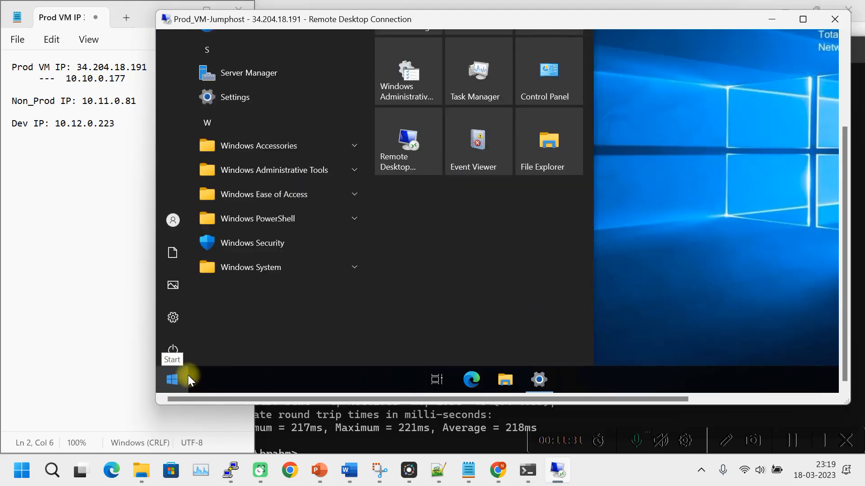
pyautogui.write('d')
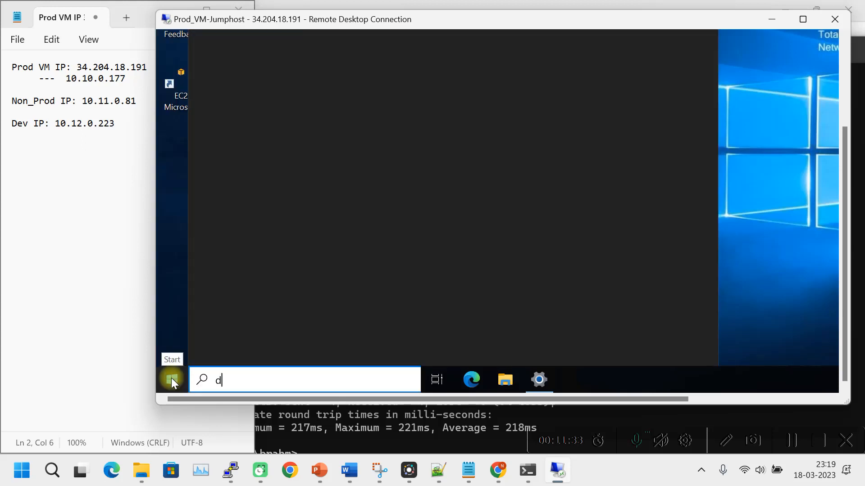
pyautogui.press('BackSpace')
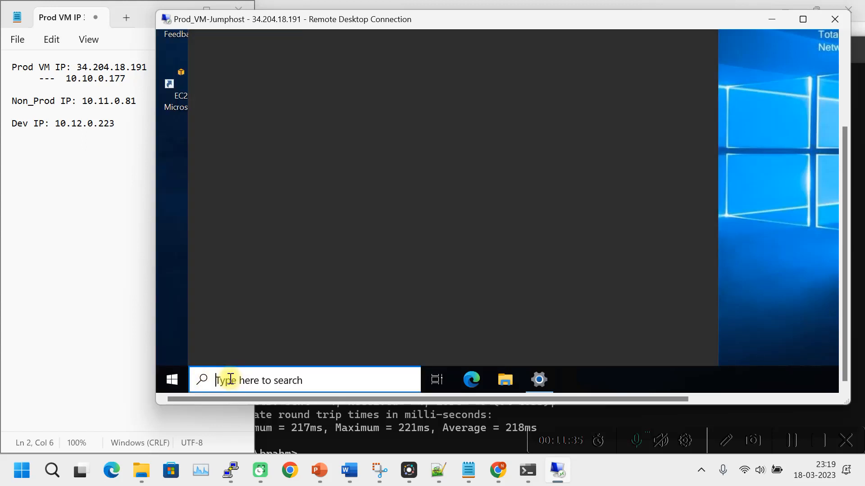
pyautogui.write('comm')
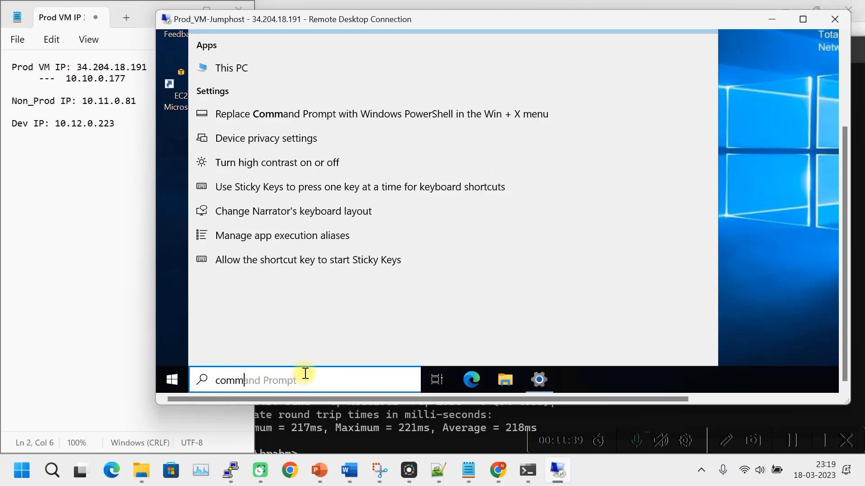
pyautogui.press('BackSpace')
pyautogui.press('BackSpace')
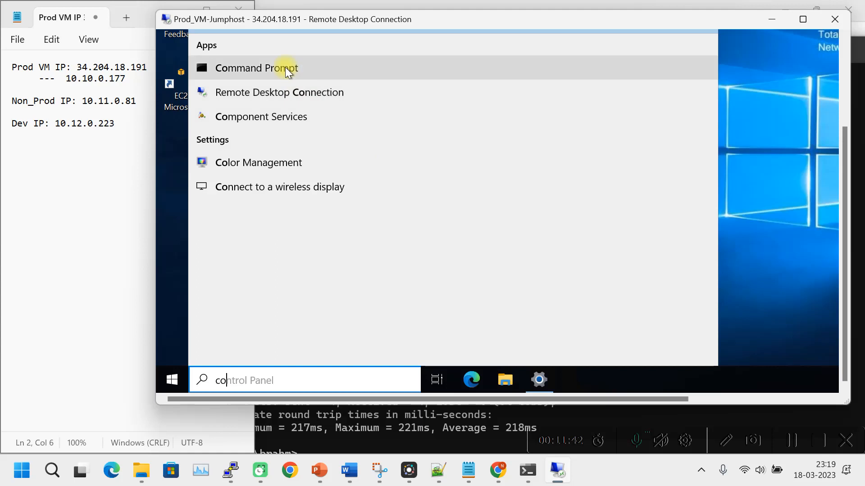
pyautogui.click(285, 68)
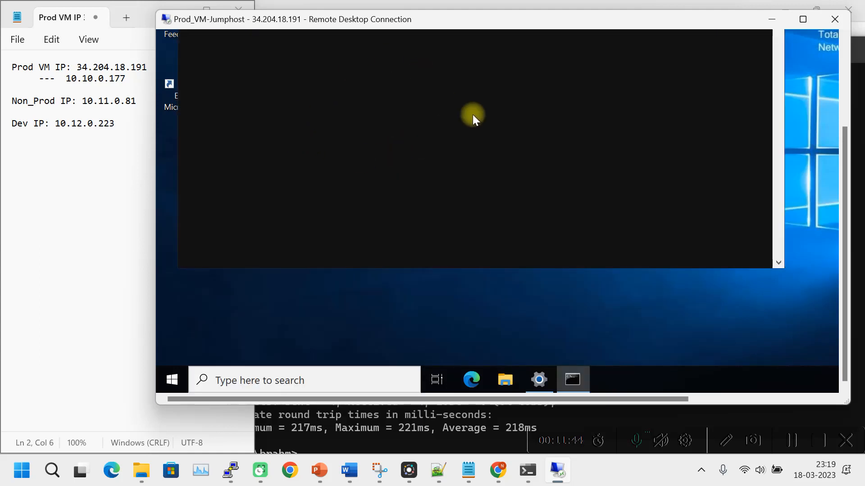
pyautogui.moveTo(844, 158); pyautogui.dragTo(838, 97)
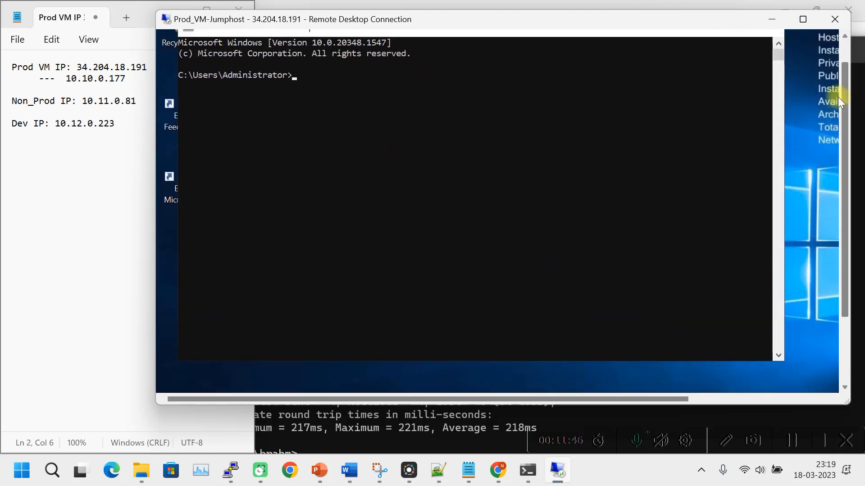
# From the jumphost, ping the Non-Prod VM at 10.11.0.81, then the Dev VM at 10.12.0.223.
pyautogui.click(320, 160)
pyautogui.write('ping ')
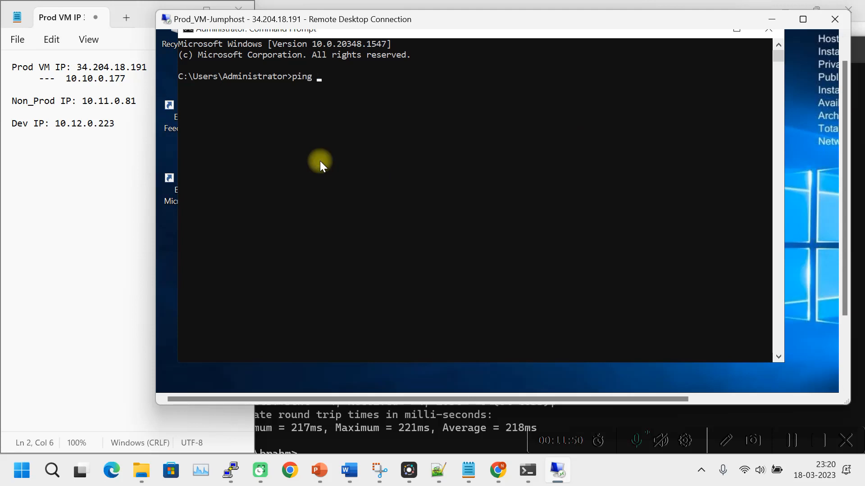
pyautogui.write('10')
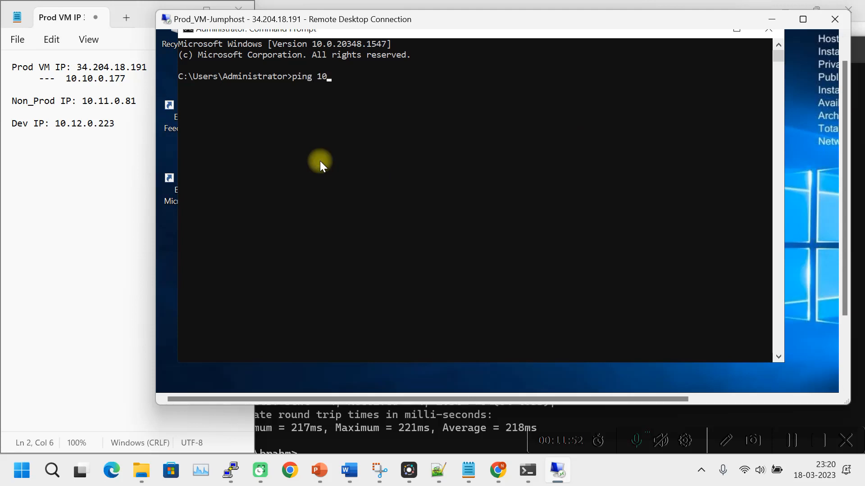
pyautogui.write('.11.0.81')
pyautogui.press('Return')
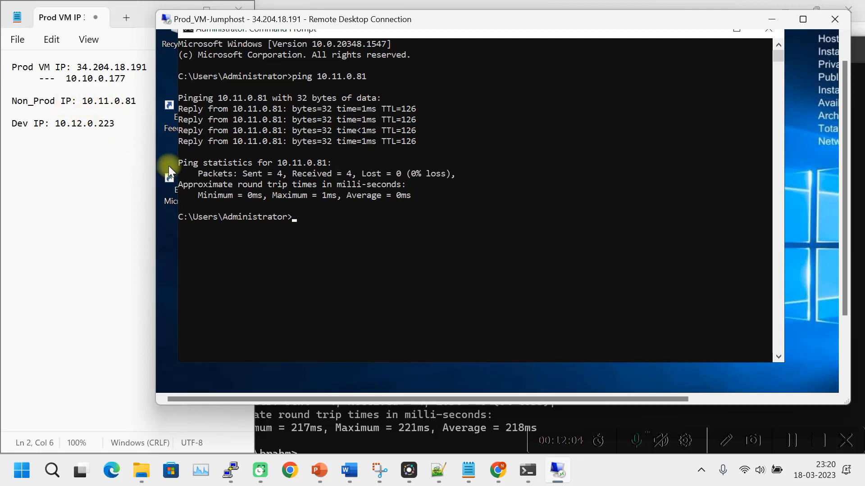
pyautogui.press('Up')
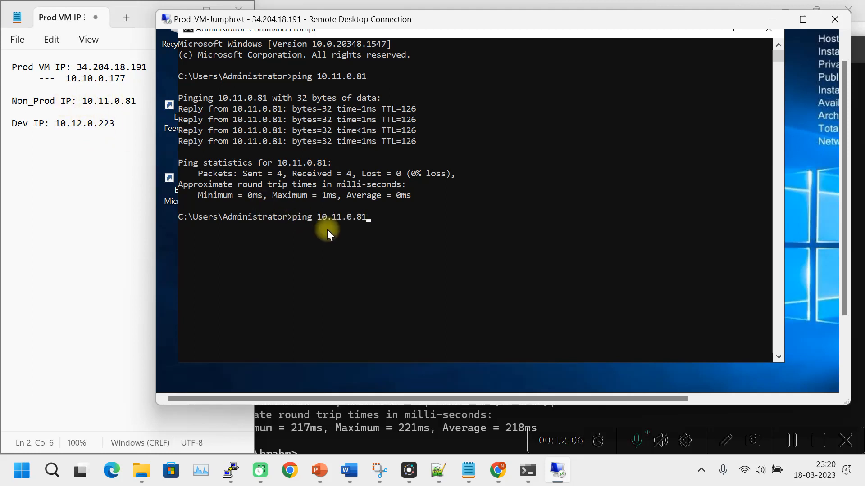
pyautogui.press('BackSpace')
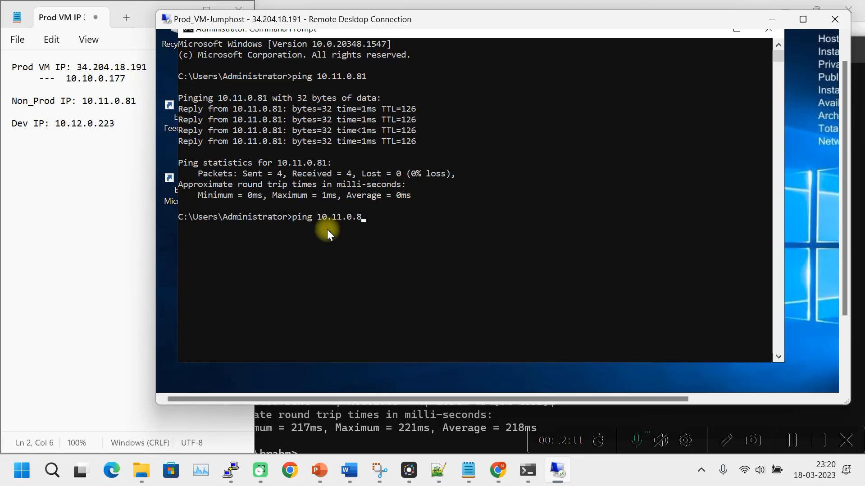
pyautogui.press('BackSpace')
pyautogui.press('BackSpace')
pyautogui.press('BackSpace')
pyautogui.press('BackSpace')
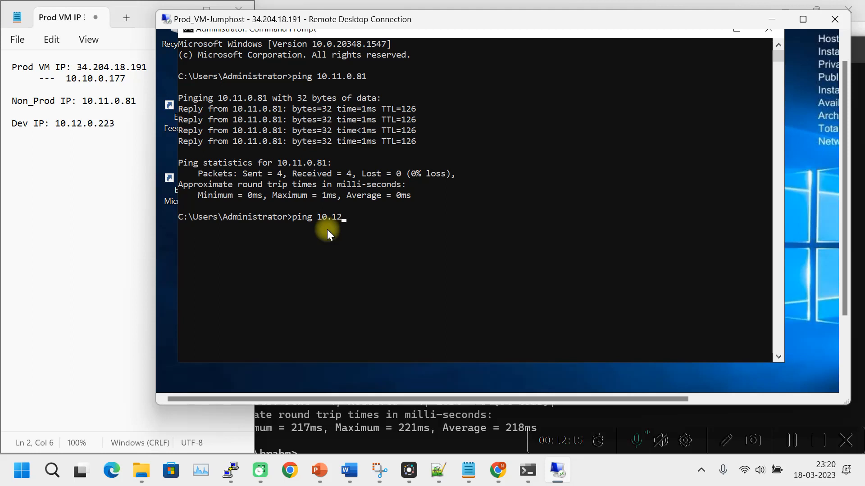
pyautogui.write('2.0.223')
pyautogui.press('Return')
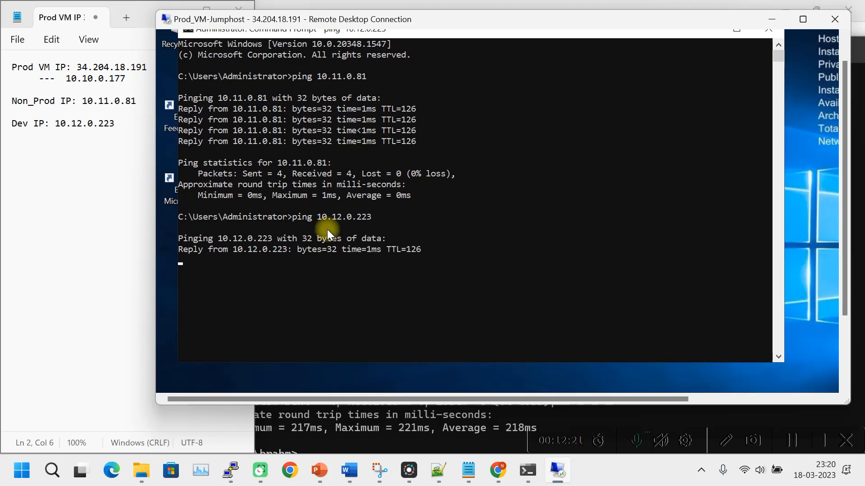
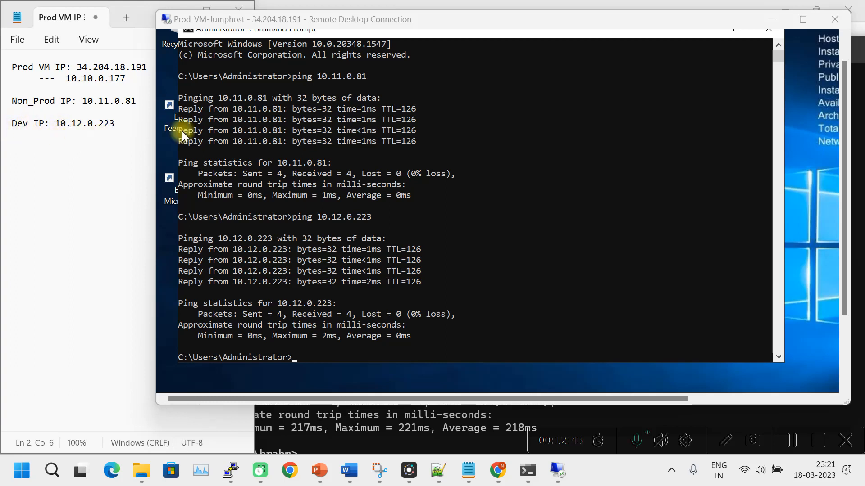
# Minimize the jumphost's Command Prompt with its ping results and return the remote session to a window.
pyautogui.moveTo(120, 124); pyautogui.dragTo(12, 124)
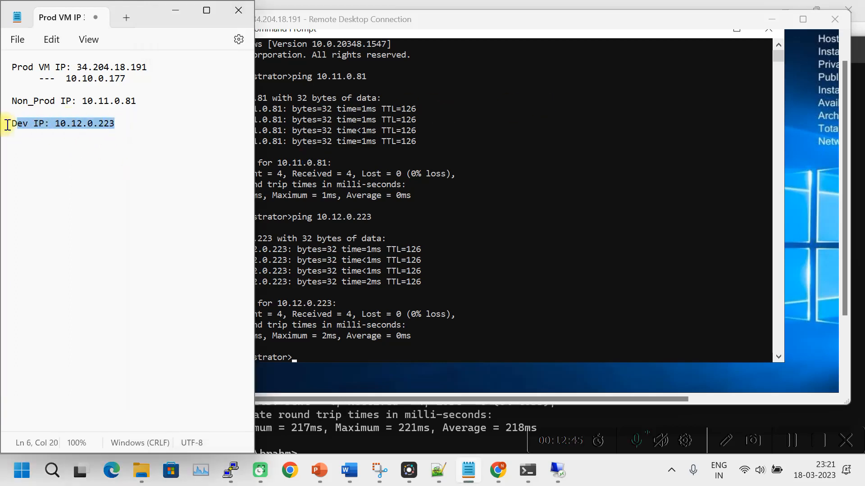
pyautogui.click(799, 19)
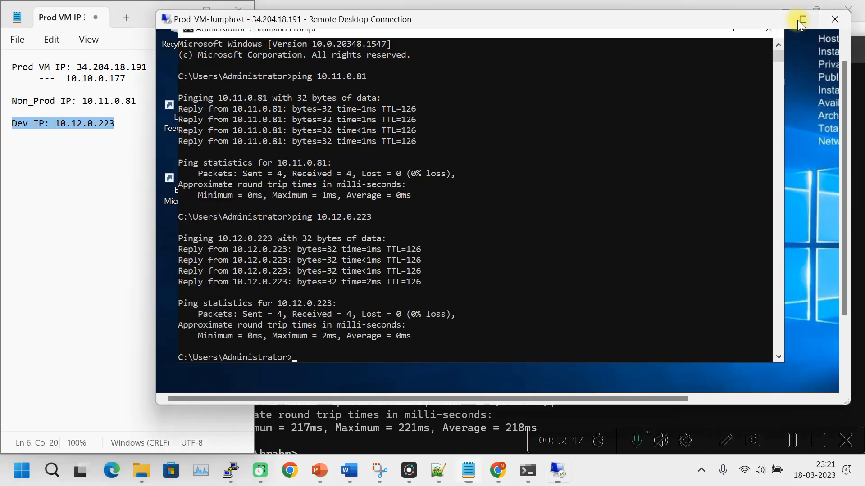
pyautogui.click(545, 28)
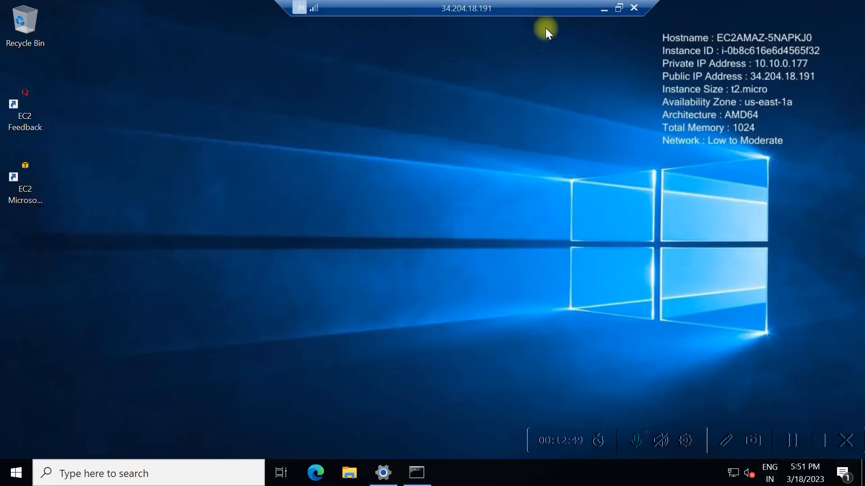
pyautogui.click(791, 441)
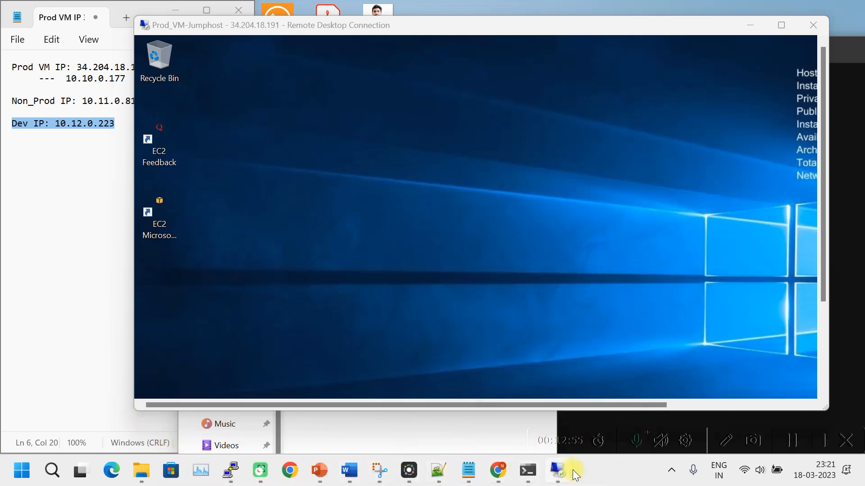
pyautogui.moveTo(559, 476)
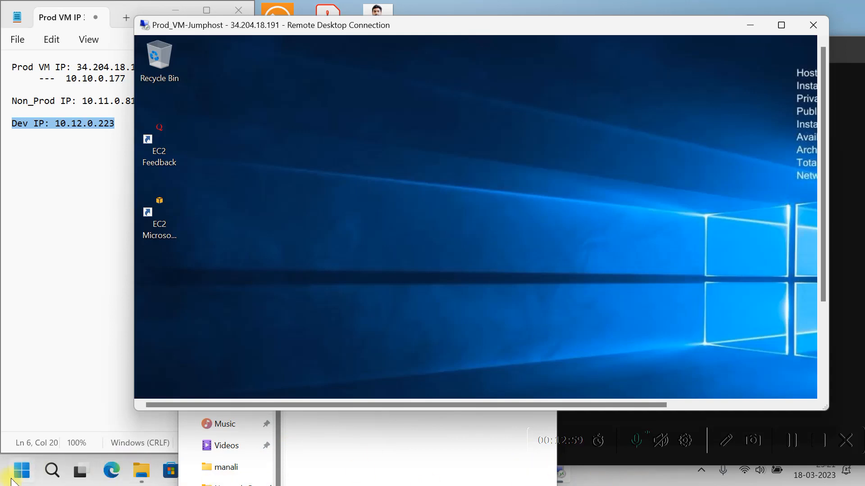
pyautogui.click(21, 471)
# Launch PuTTYgen and import the TGW_MR_PEM key from Downloads, showing all file types.
pyautogui.write('putty')
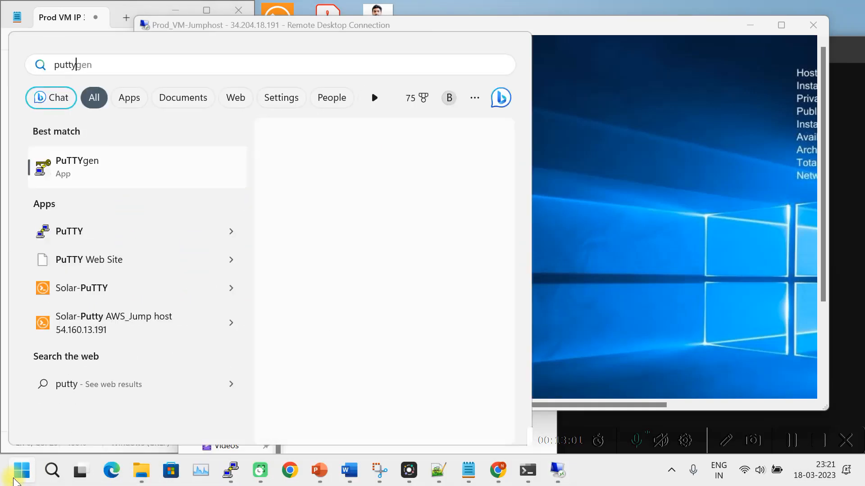
pyautogui.click(103, 169)
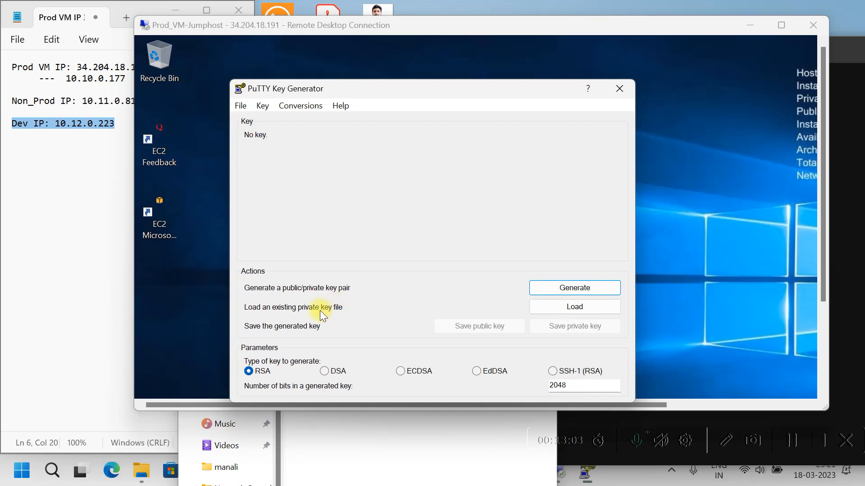
pyautogui.click(571, 308)
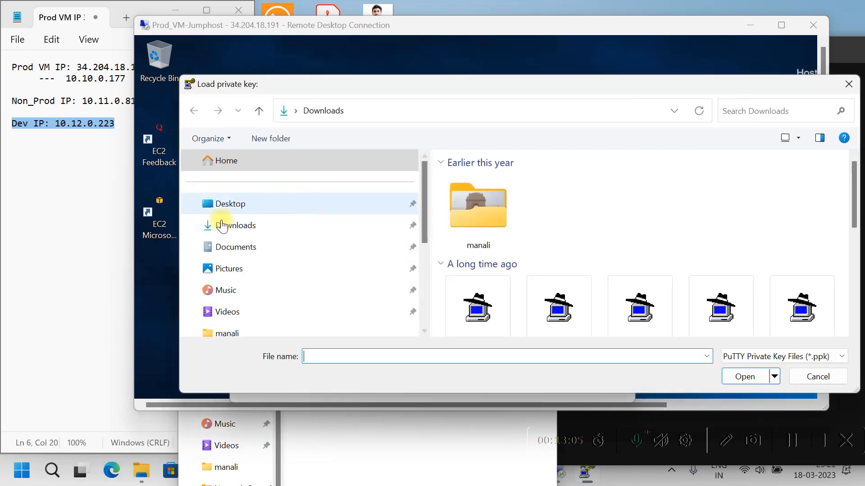
pyautogui.click(234, 234)
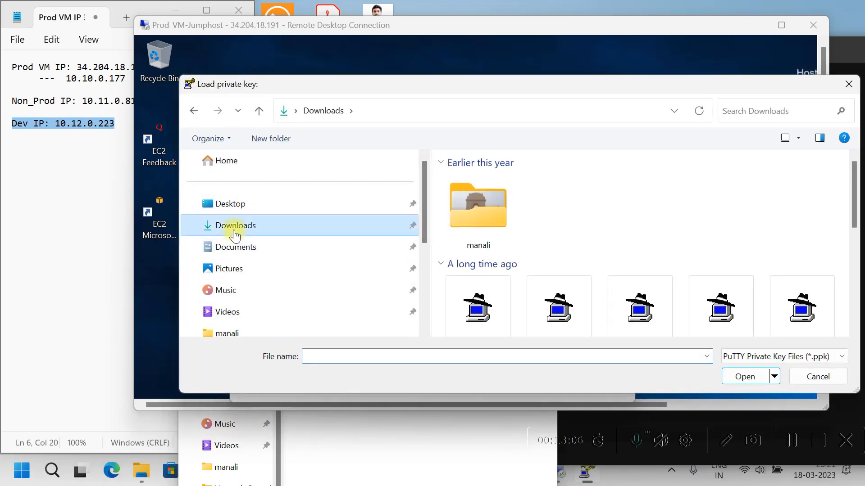
pyautogui.click(781, 357)
pyautogui.click(772, 382)
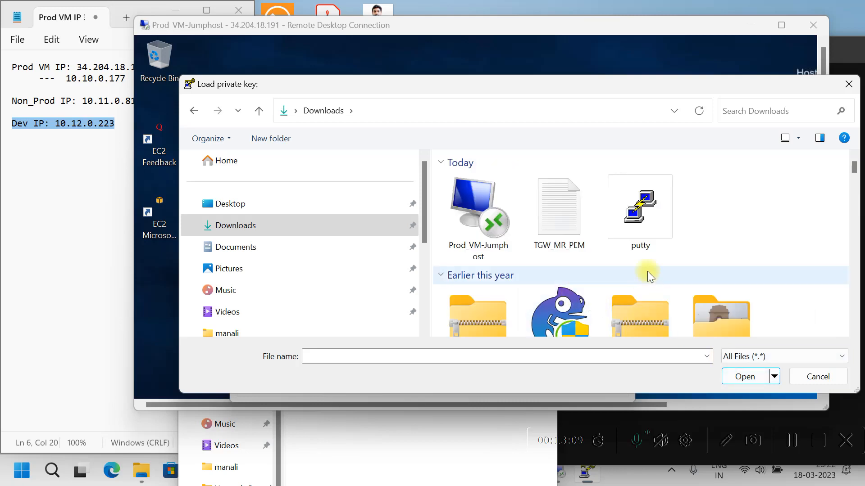
pyautogui.doubleClick(552, 209)
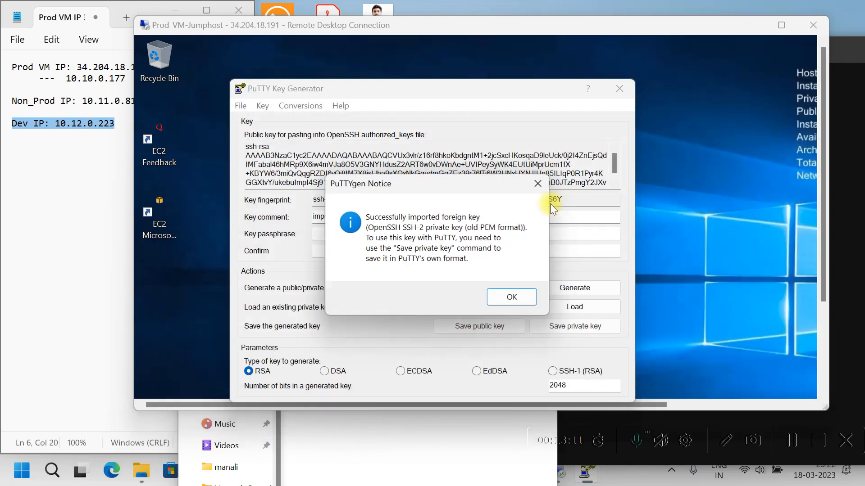
pyautogui.click(511, 297)
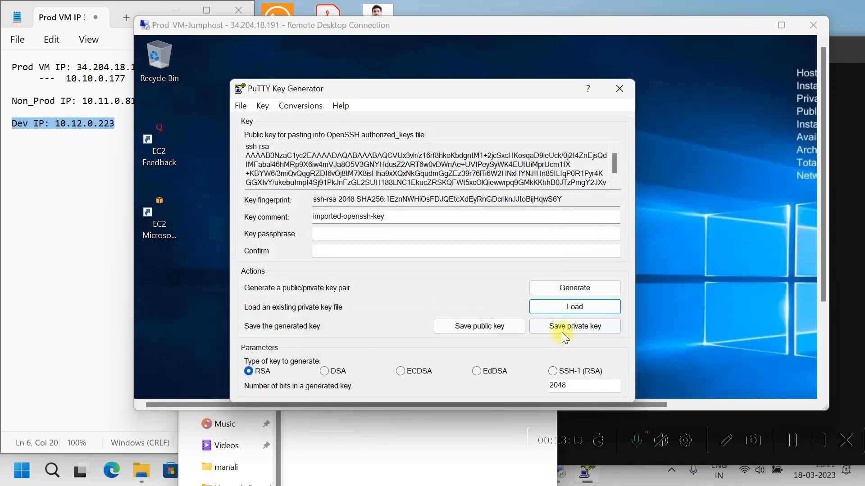
# Save it without a passphrase as the private key TGW_MR_PPK, then close PuTTYgen.
pyautogui.click(568, 326)
pyautogui.click(442, 283)
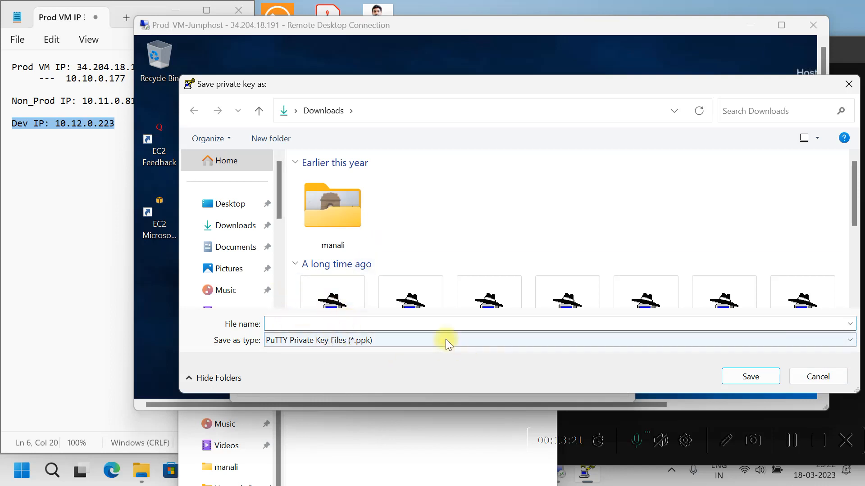
pyautogui.write('TGW_MR')
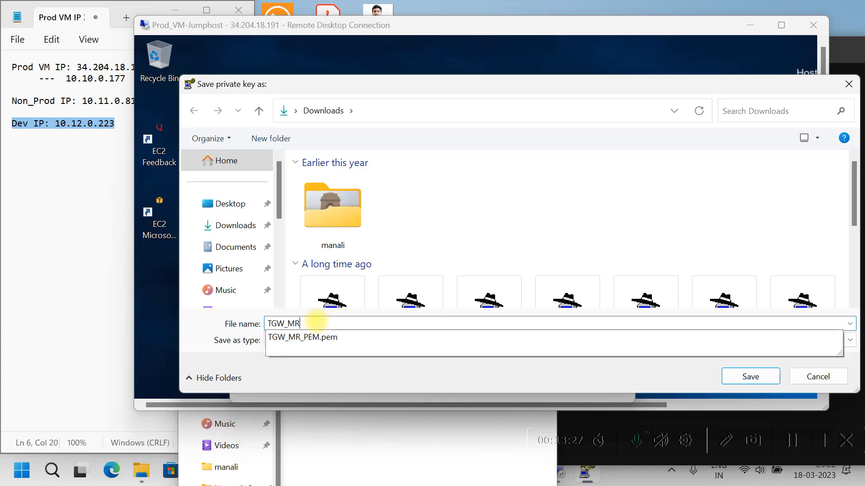
pyautogui.write('_PPK')
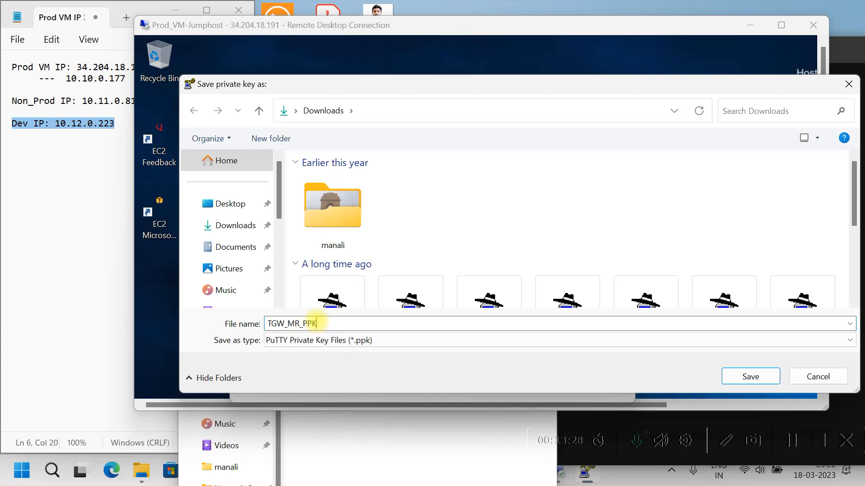
pyautogui.click(760, 385)
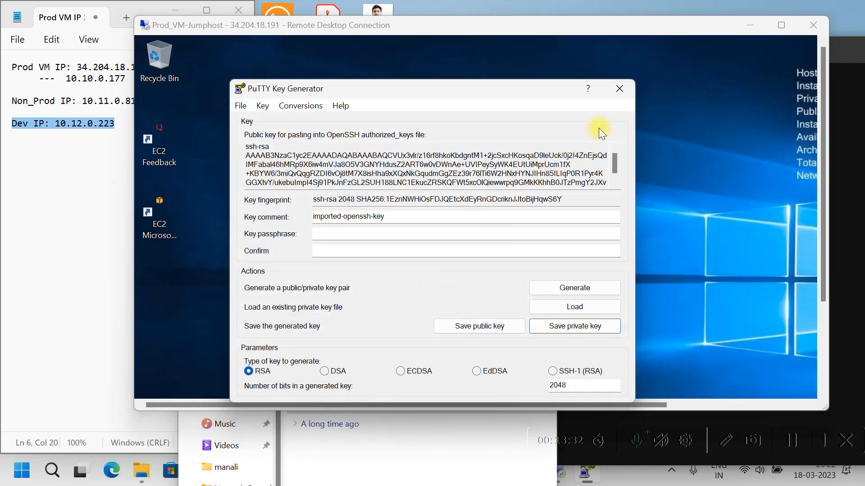
pyautogui.click(618, 89)
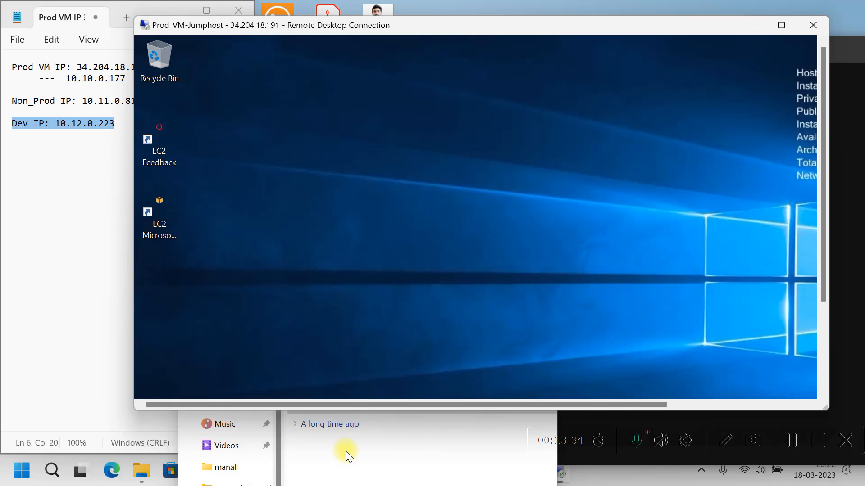
# Copy the putty program file from Downloads onto the jumphost's remote desktop.
pyautogui.click(365, 464)
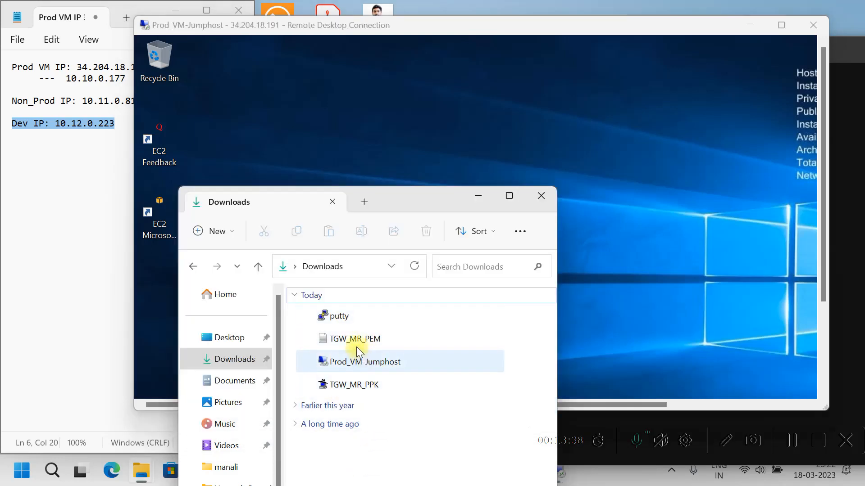
pyautogui.moveTo(344, 323)
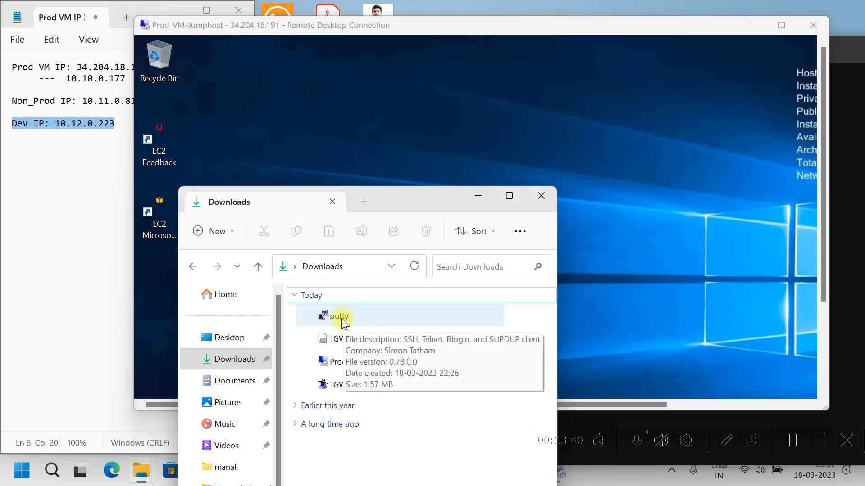
pyautogui.click(343, 320)
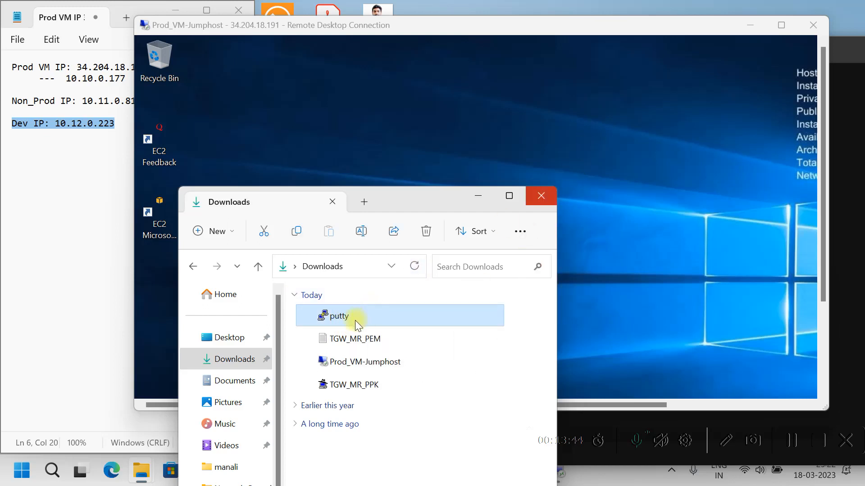
pyautogui.rightClick(353, 319)
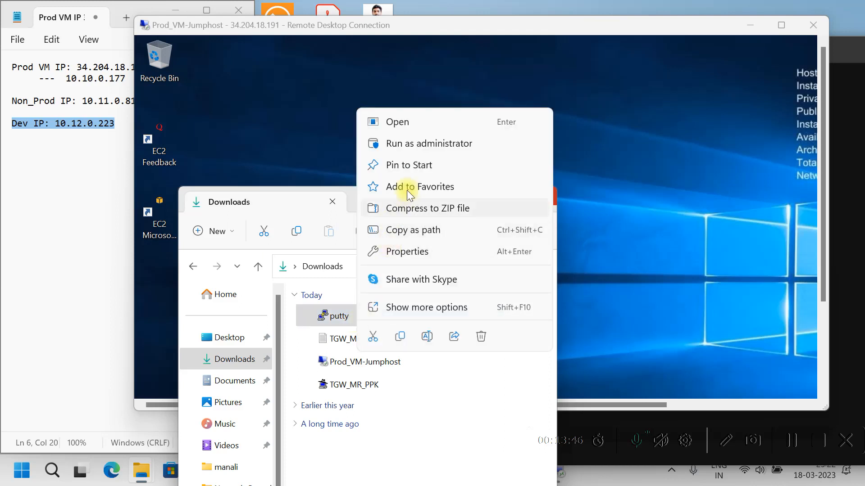
pyautogui.click(399, 340)
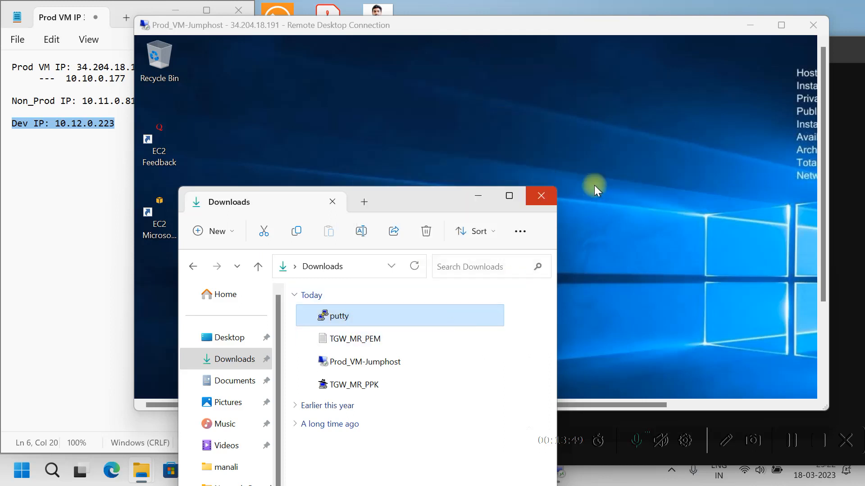
pyautogui.click(593, 185)
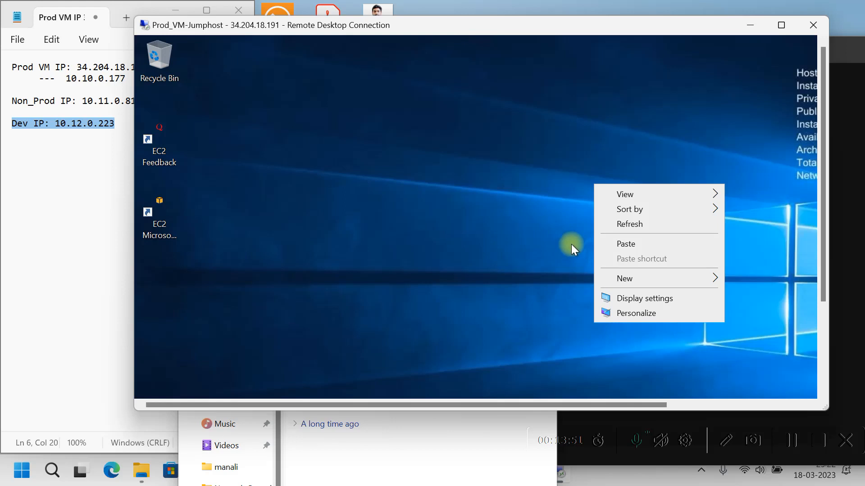
pyautogui.click(622, 246)
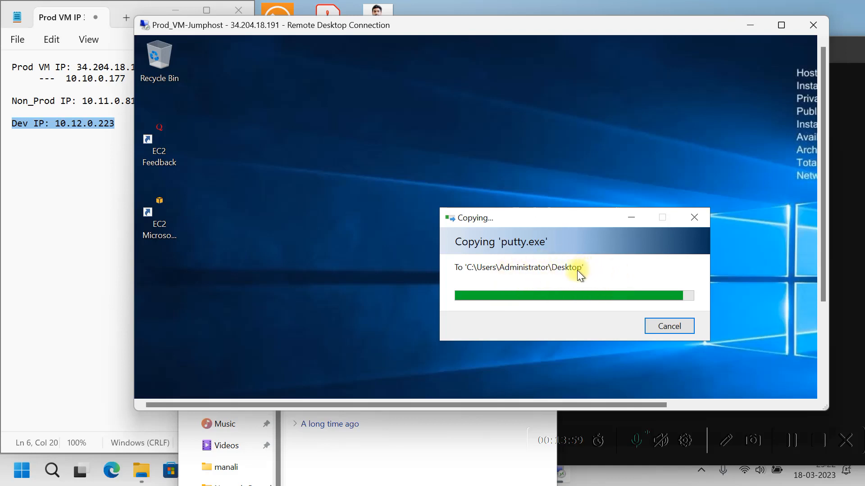
# Copy TGW_MR_PPK onto the remote desktop and arrange it beside the putty icon.
pyautogui.click(391, 465)
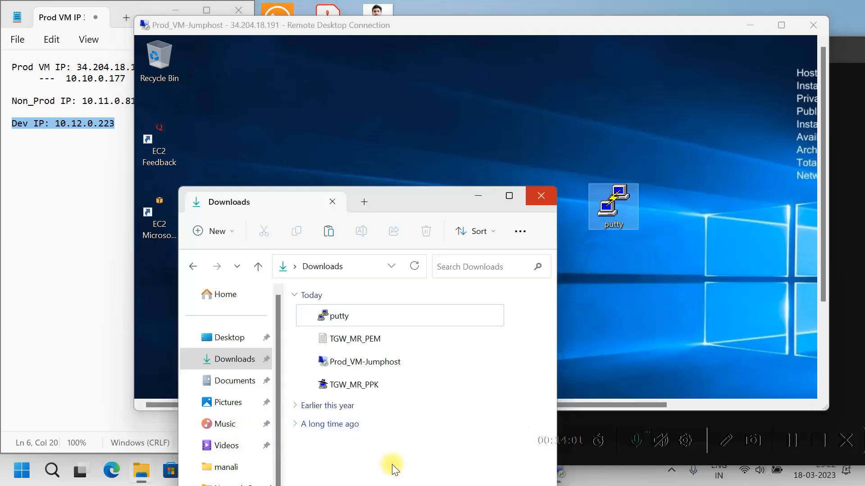
pyautogui.rightClick(369, 389)
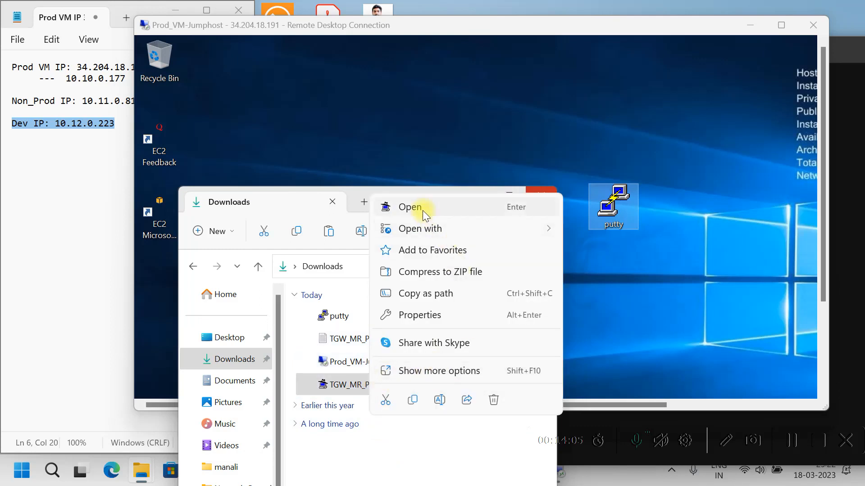
pyautogui.click(413, 400)
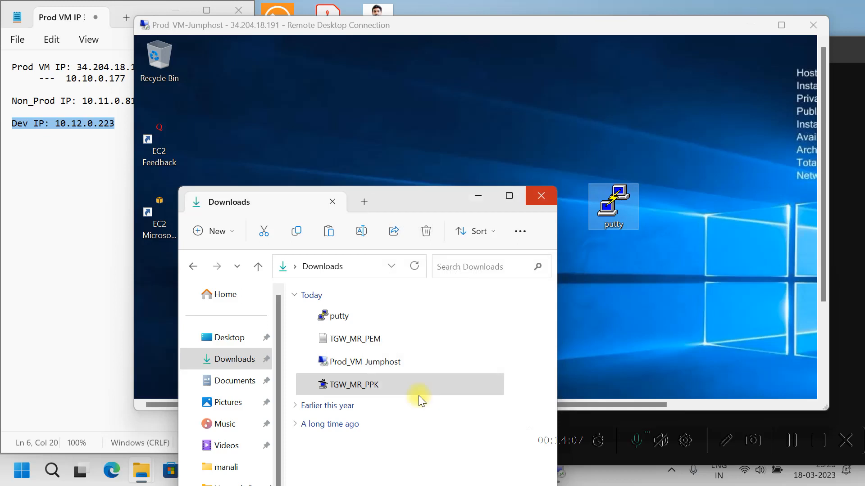
pyautogui.rightClick(448, 133)
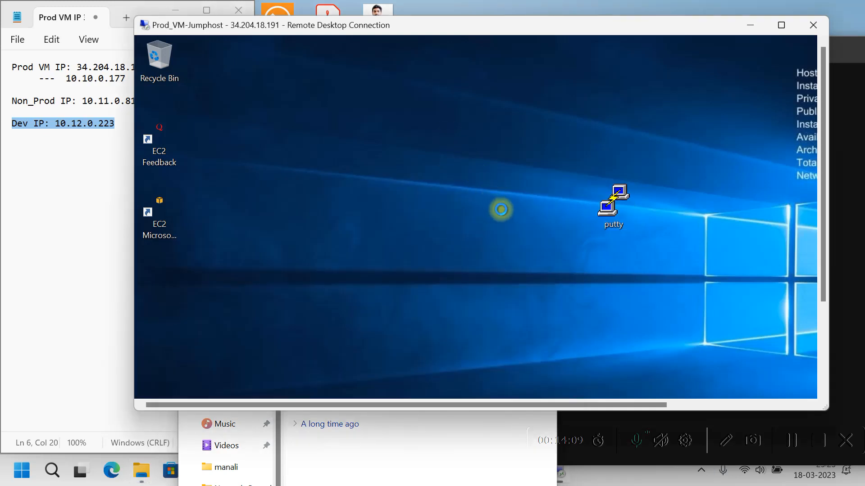
pyautogui.click(490, 193)
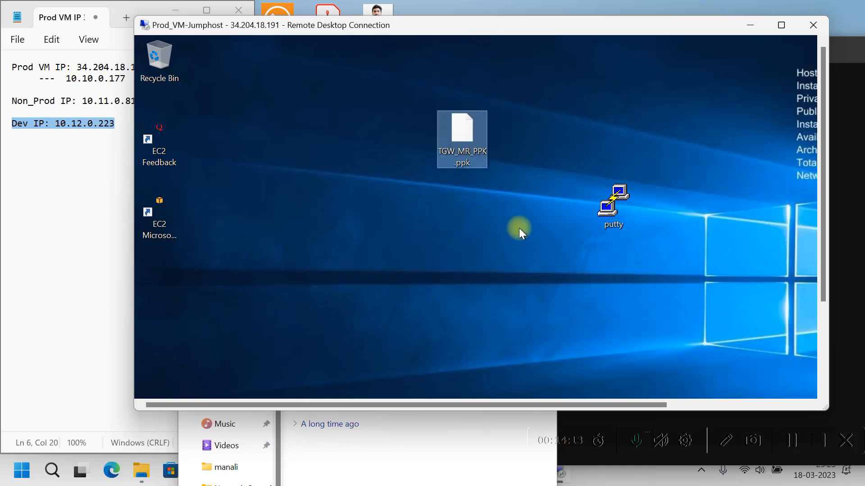
pyautogui.moveTo(461, 139); pyautogui.dragTo(310, 214)
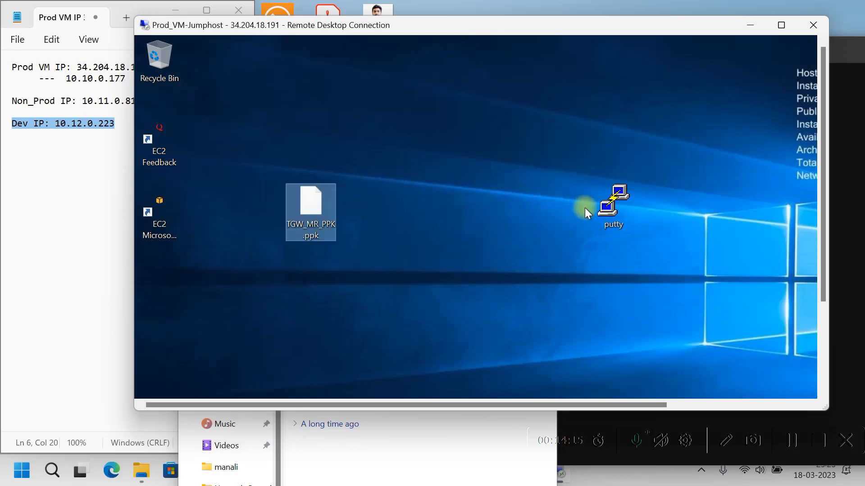
pyautogui.moveTo(579, 205); pyautogui.dragTo(444, 206)
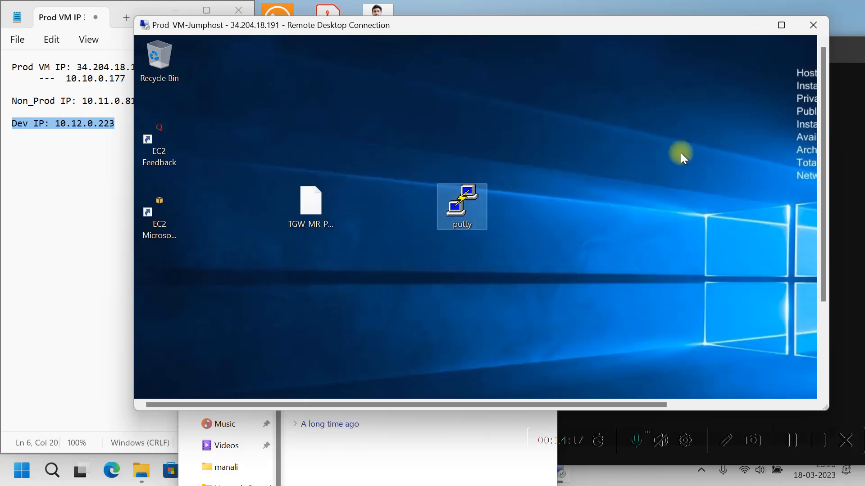
pyautogui.click(780, 25)
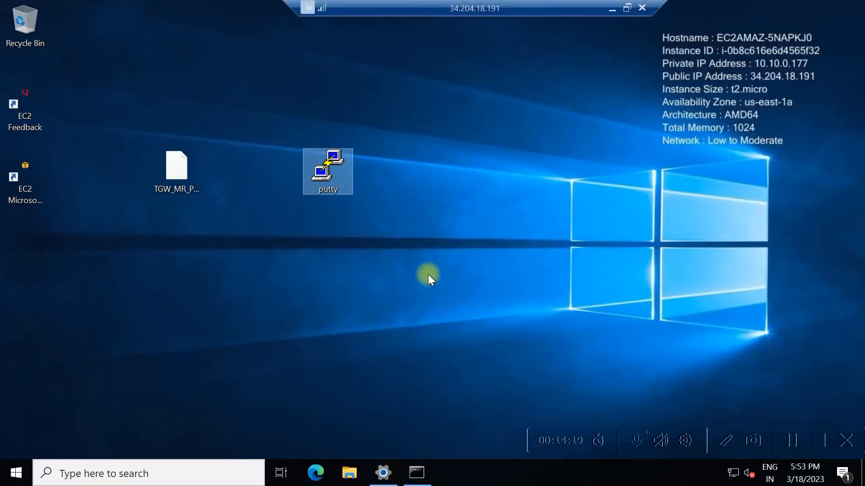
# Launch PuTTY on the jumphost and load TGW_MR_PPK.ppk as the SSH Auth credentials private key.
pyautogui.doubleClick(339, 171)
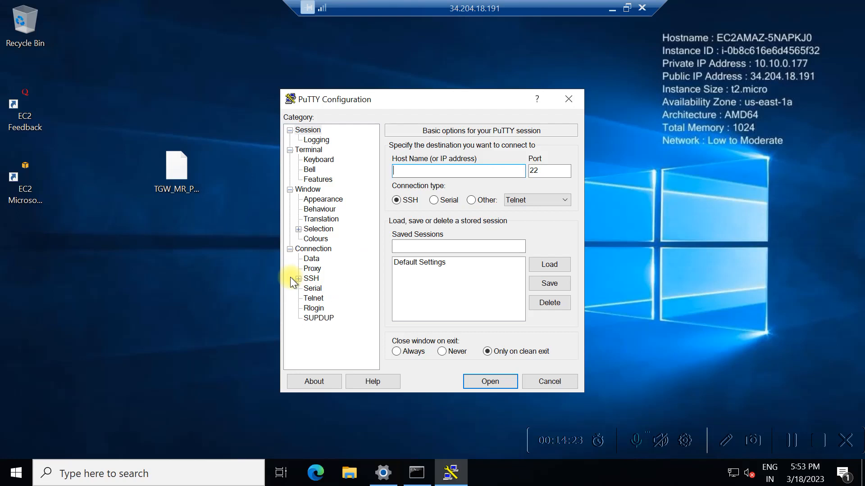
pyautogui.click(299, 278)
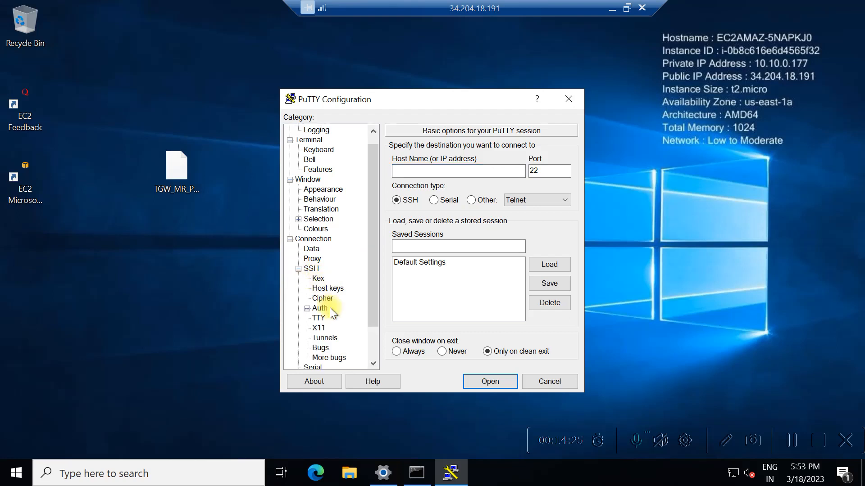
pyautogui.click(318, 308)
pyautogui.click(306, 309)
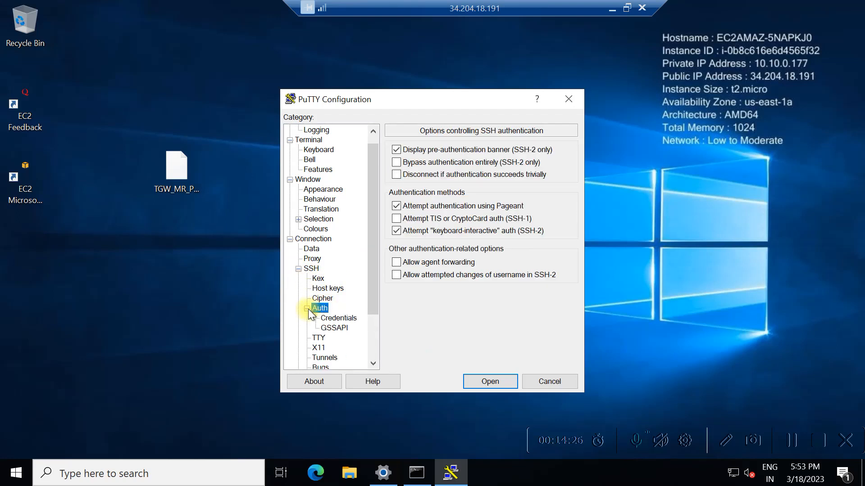
pyautogui.click(339, 318)
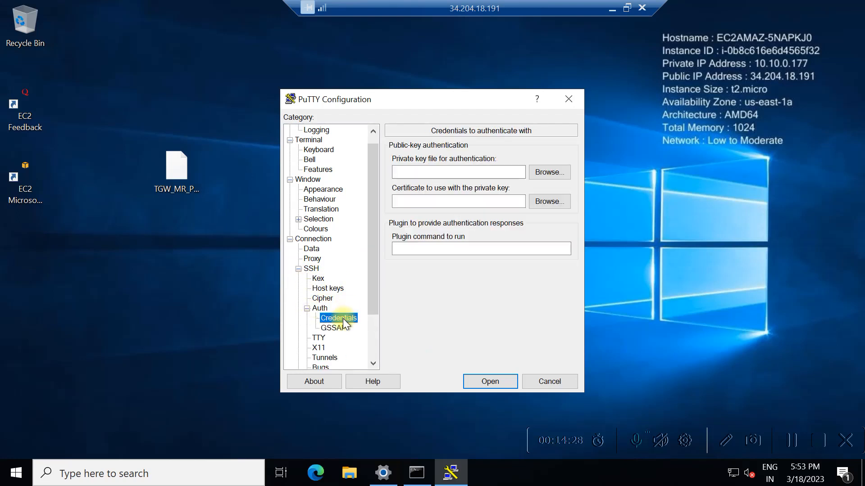
pyautogui.click(543, 173)
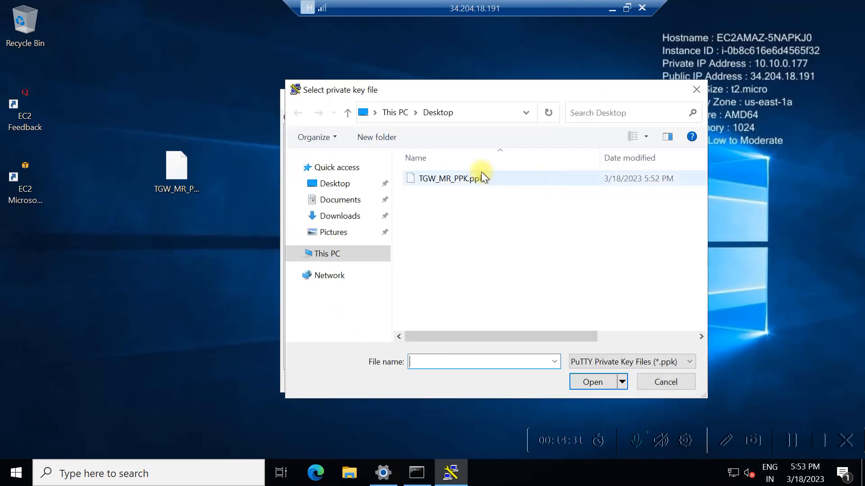
pyautogui.doubleClick(457, 180)
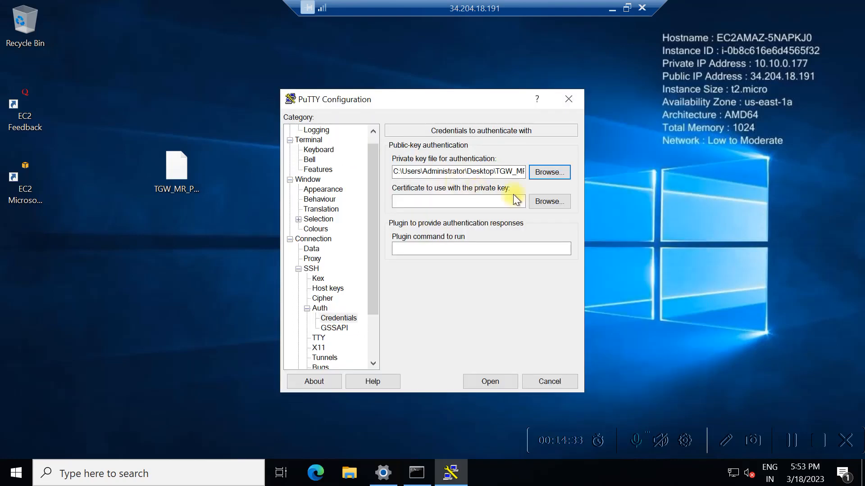
pyautogui.doubleClick(490, 14)
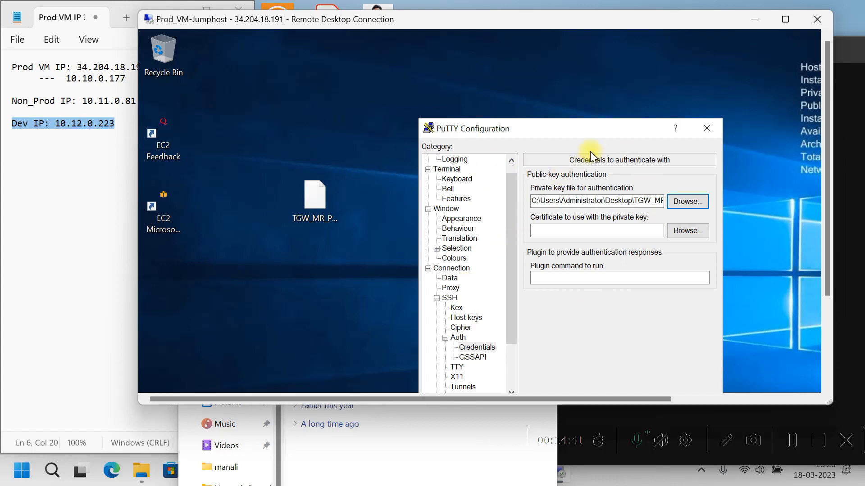
pyautogui.moveTo(550, 120); pyautogui.dragTo(493, 64)
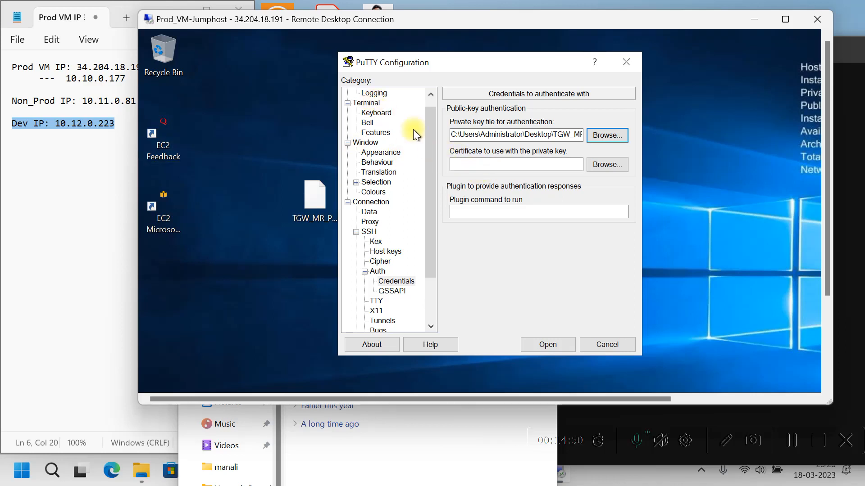
pyautogui.moveTo(432, 147); pyautogui.dragTo(428, 109)
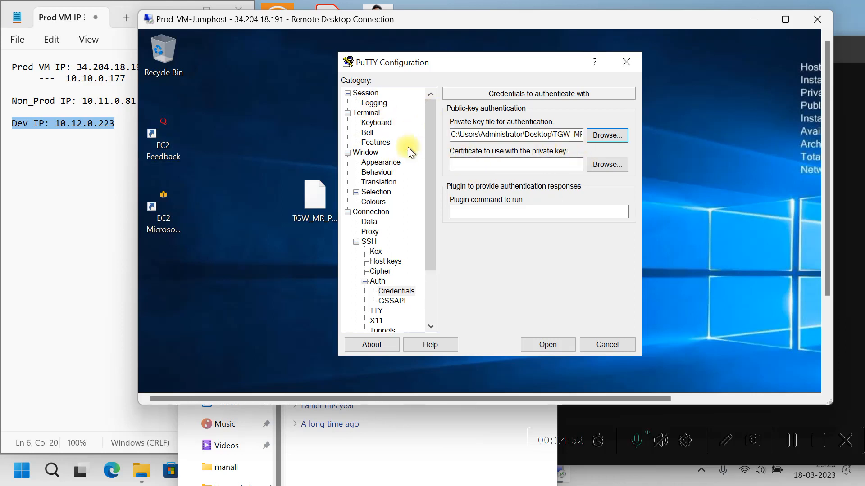
pyautogui.click(363, 93)
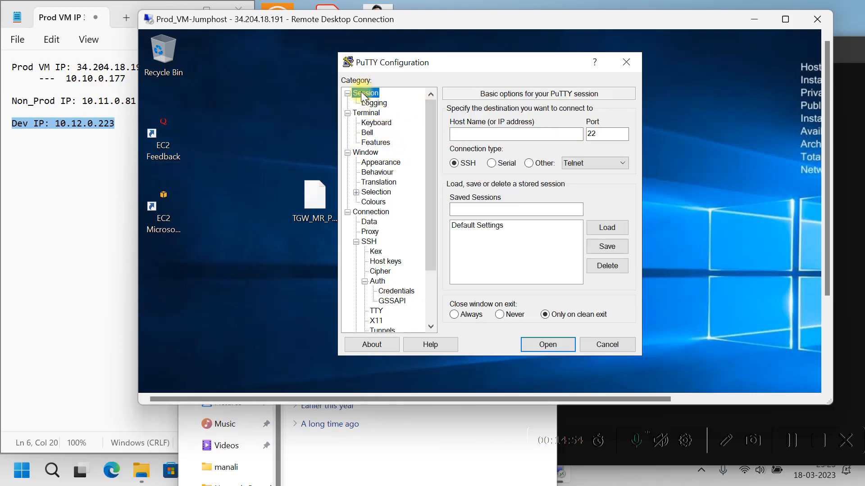
# Connect to the Non-Prod VM at 10.11.0.81, accept its host key, and log in as ec2-user.
pyautogui.click(468, 136)
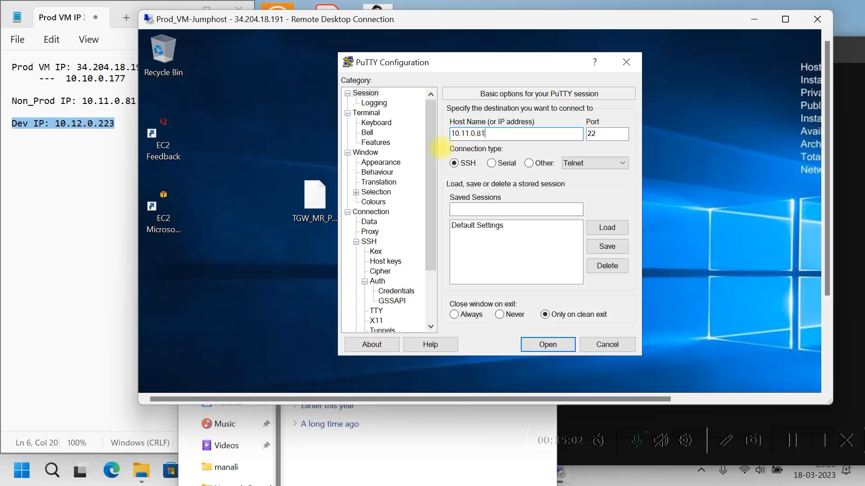
pyautogui.moveTo(482, 23); pyautogui.dragTo(565, 60)
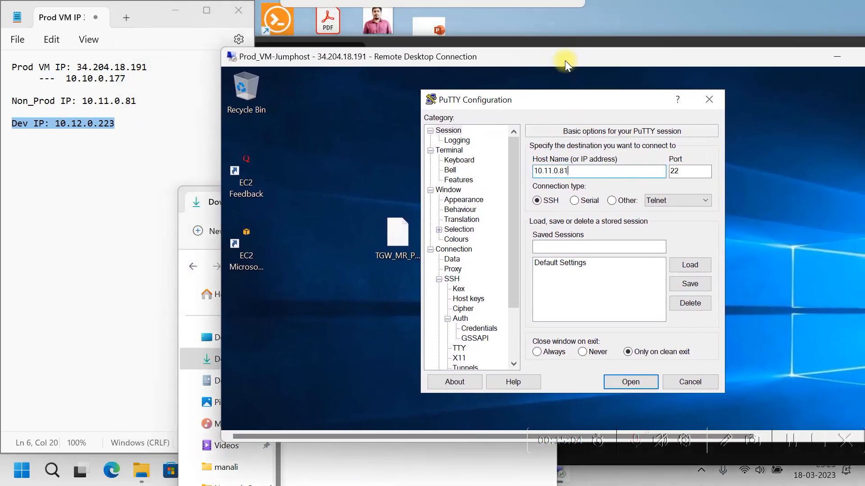
pyautogui.click(629, 383)
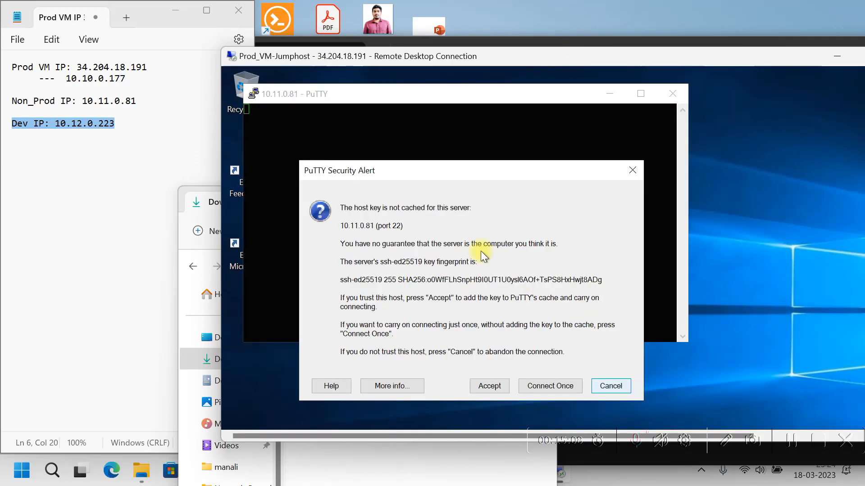
pyautogui.click(495, 390)
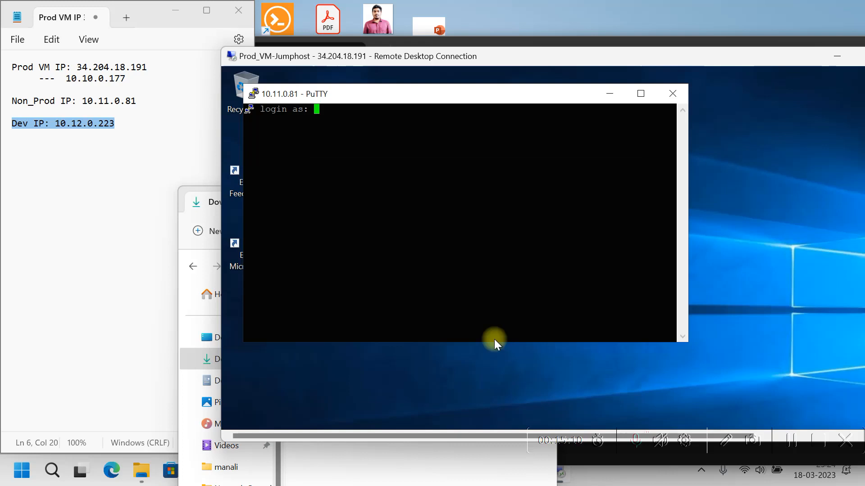
pyautogui.write('ecw')
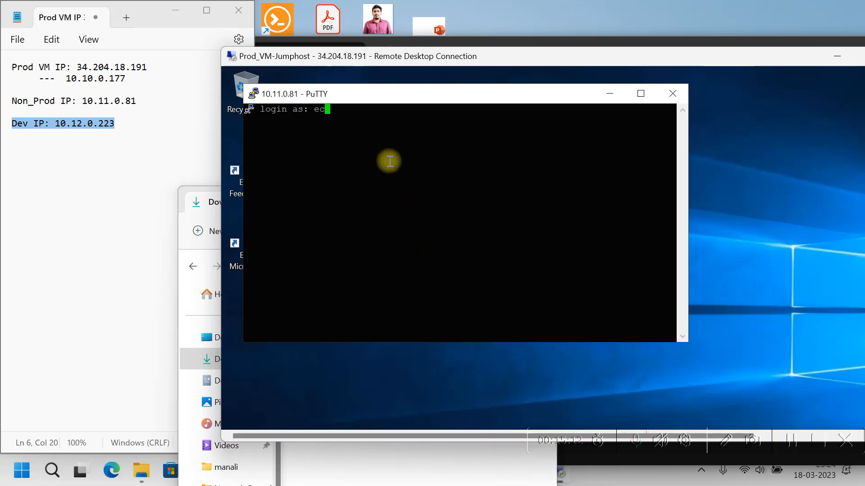
pyautogui.press('BackSpace')
pyautogui.write('2-user')
pyautogui.press('Return')
pyautogui.press('Return')
pyautogui.press('Return')
pyautogui.press('Return')
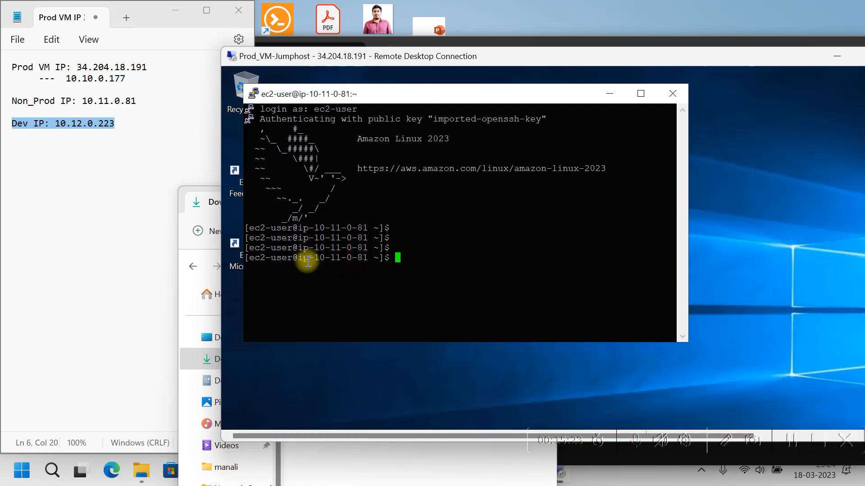
# Reposition the Non-Prod ec2-user terminal window on the remote desktop.
pyautogui.moveTo(297, 258); pyautogui.dragTo(361, 260)
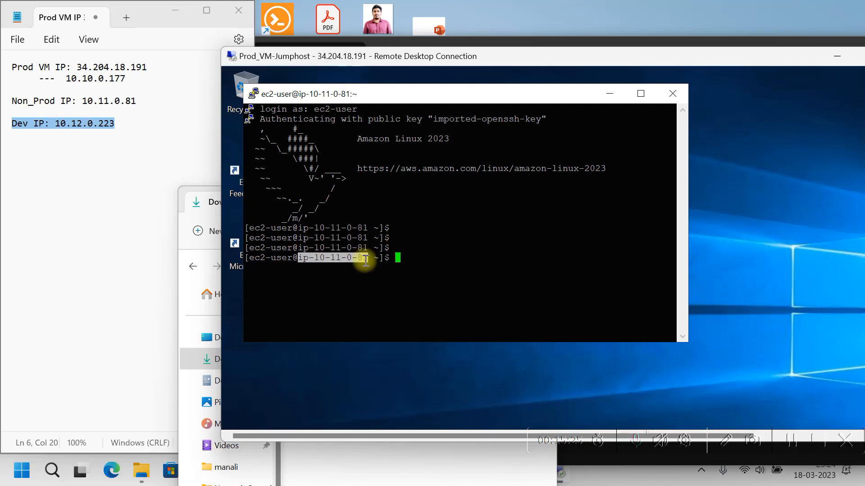
pyautogui.click(448, 235)
pyautogui.moveTo(422, 96); pyautogui.dragTo(395, 170)
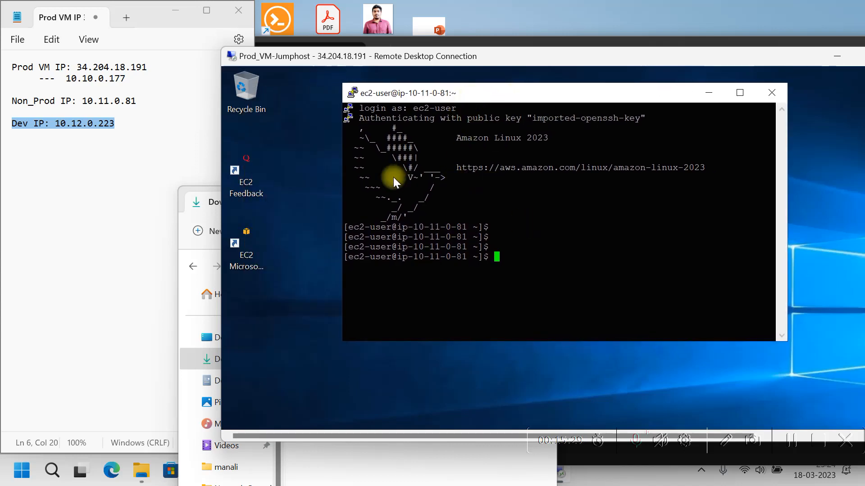
pyautogui.moveTo(572, 180); pyautogui.dragTo(623, 274)
# Start a new PuTTY session with TGW_MR_PPK.ppk as the SSH authentication private key.
pyautogui.doubleClick(551, 233)
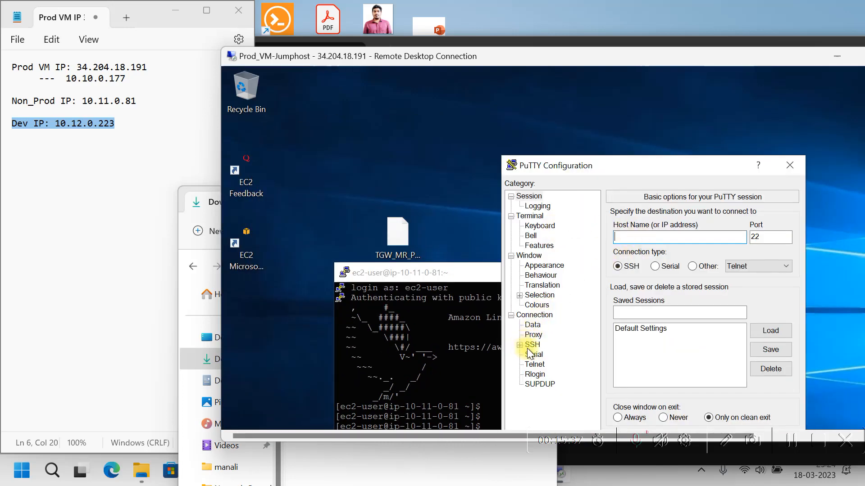
pyautogui.click(519, 344)
pyautogui.click(536, 375)
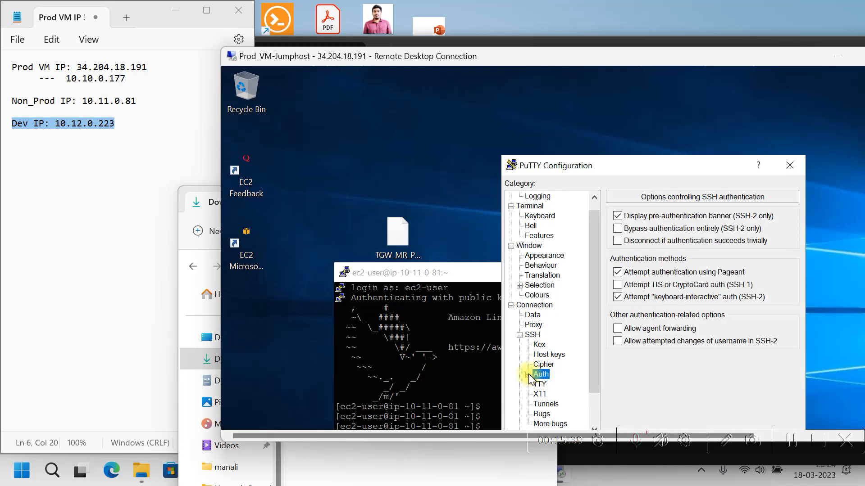
pyautogui.click(529, 375)
pyautogui.click(558, 384)
pyautogui.click(770, 238)
pyautogui.doubleClick(661, 248)
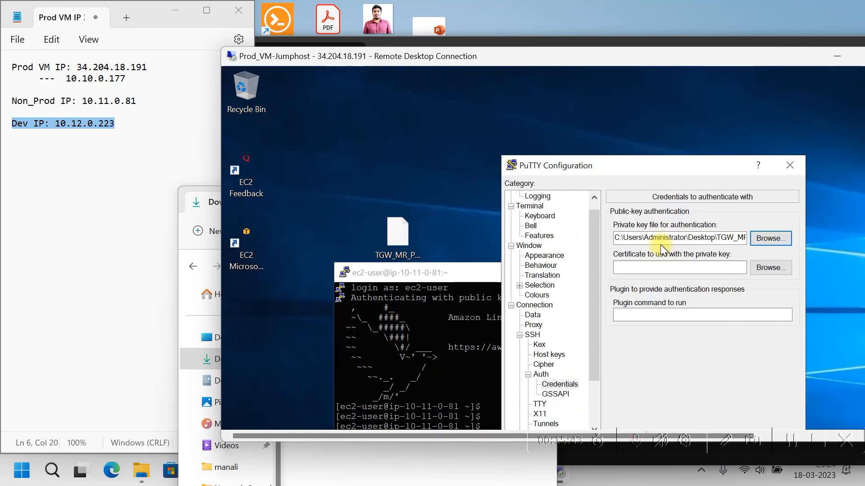
pyautogui.click(594, 197)
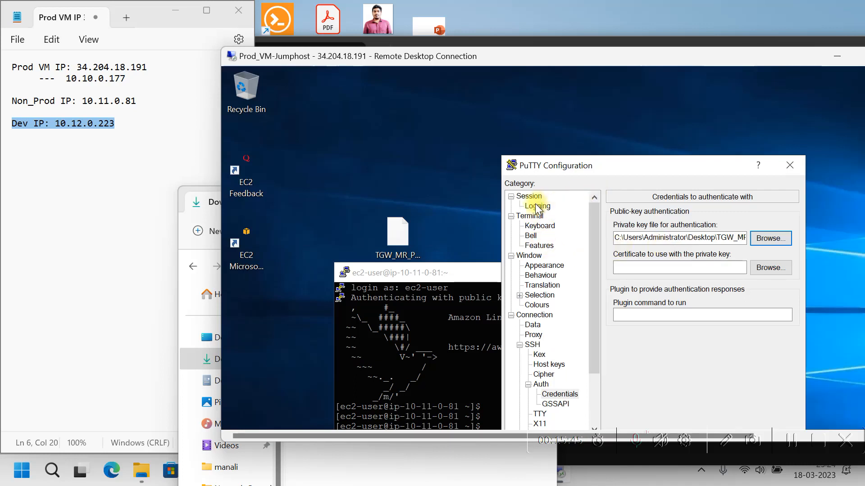
pyautogui.click(532, 197)
# Connect to the Dev VM at 10.12.0.223, trust its host key, and log in as ec2-user.
pyautogui.click(639, 239)
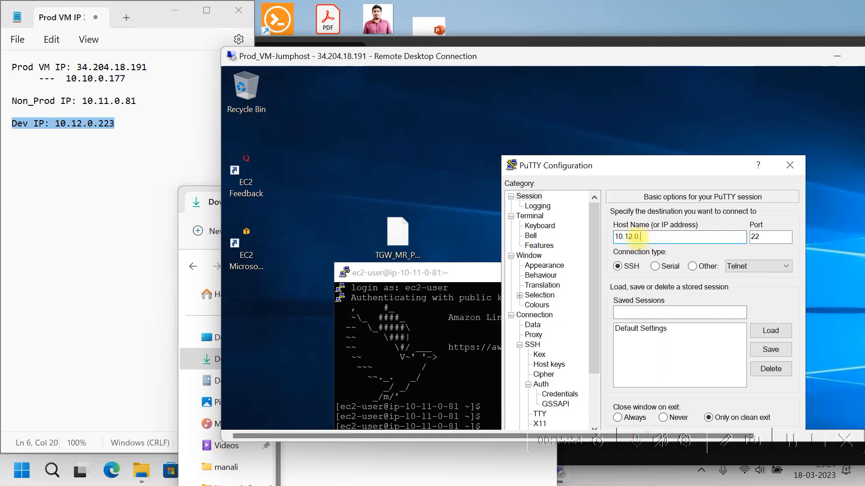
pyautogui.press('Return')
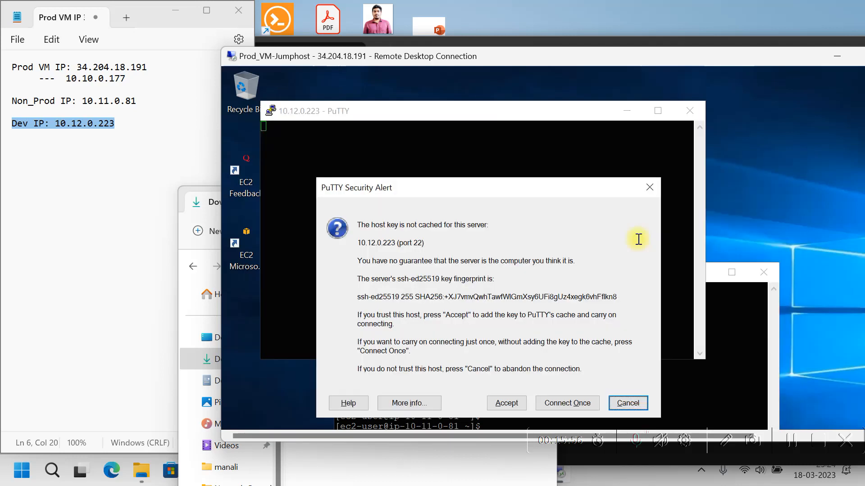
pyautogui.click(506, 403)
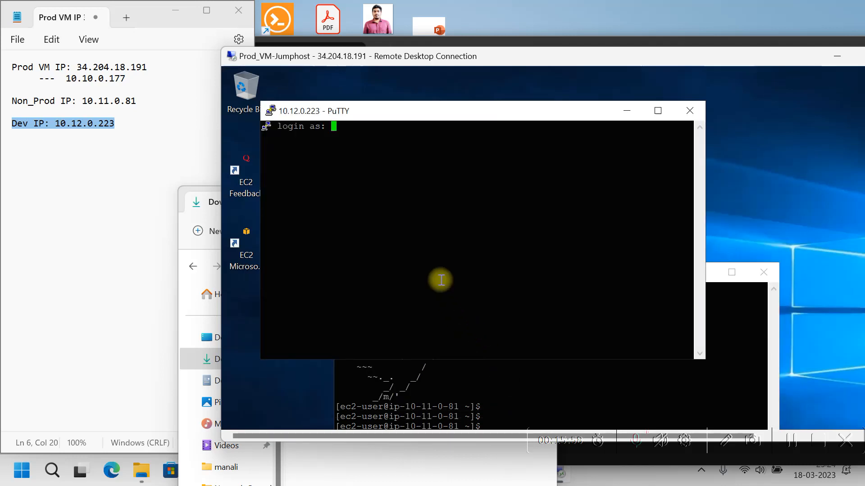
pyautogui.write('ec2-user')
pyautogui.press('Return')
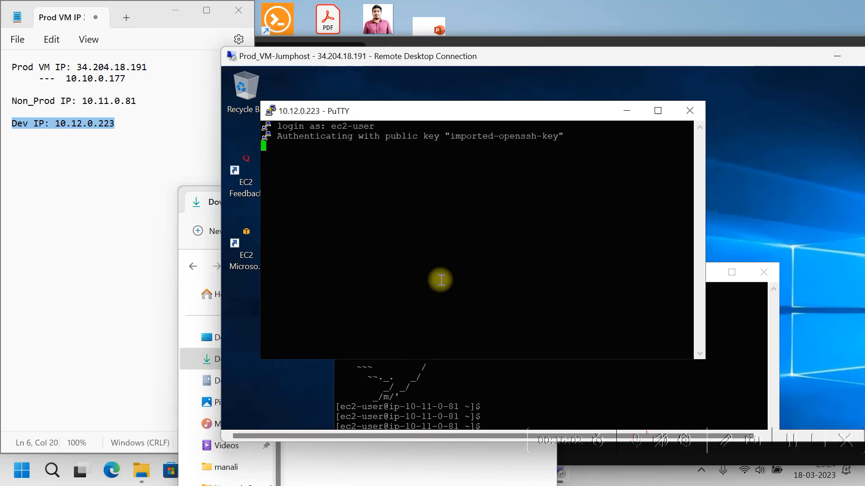
pyautogui.press('Return')
pyautogui.press('Return')
pyautogui.press('Return')
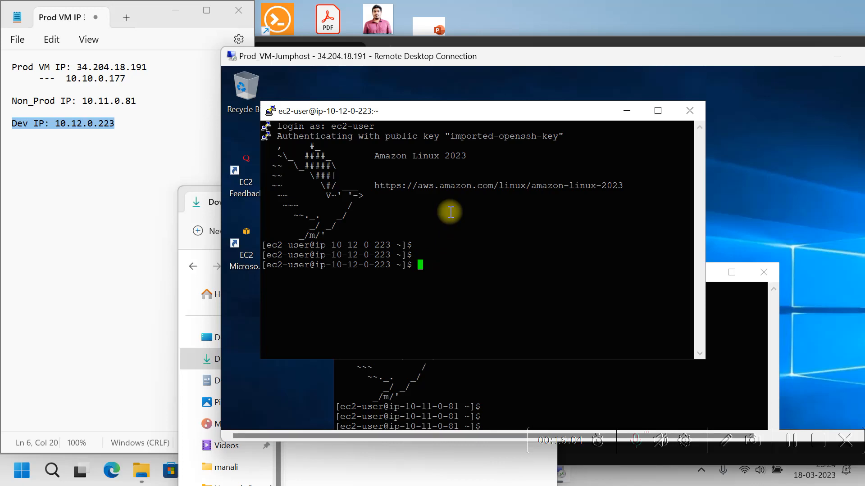
# Arrange the Dev terminal to the right and the Non-Prod terminal to the upper left.
pyautogui.moveTo(574, 66); pyautogui.dragTo(495, 3)
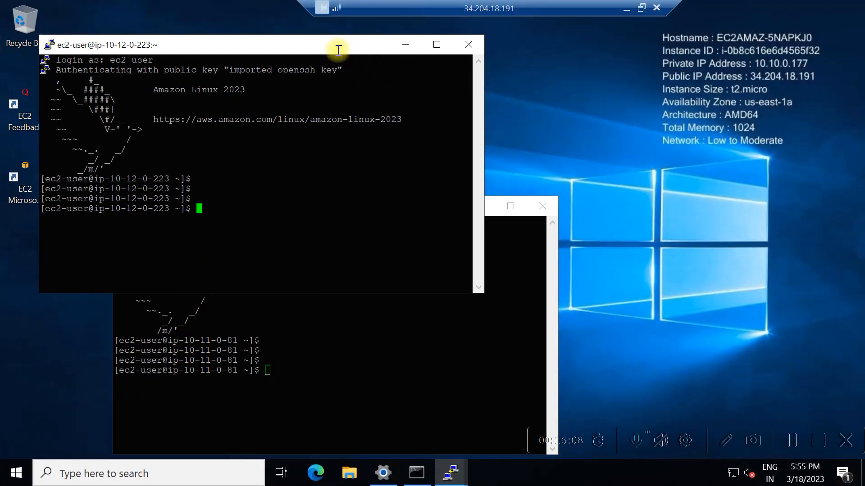
pyautogui.moveTo(345, 48); pyautogui.dragTo(590, 97)
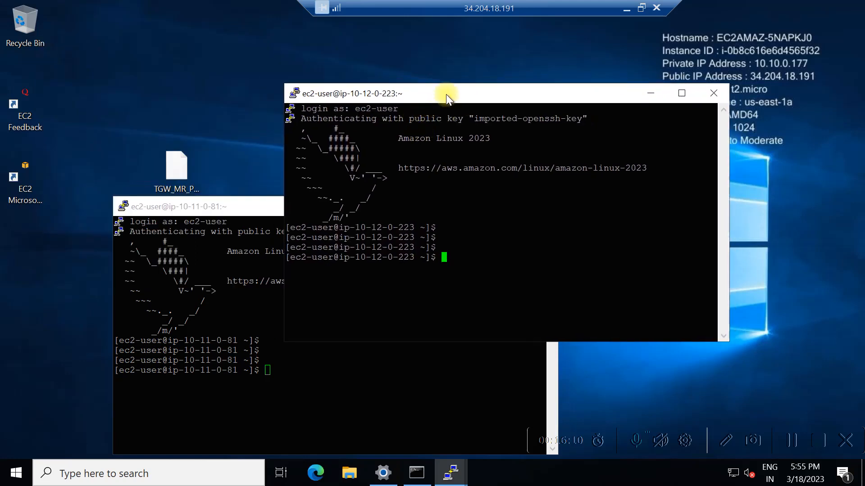
pyautogui.moveTo(445, 93); pyautogui.dragTo(648, 129)
pyautogui.moveTo(297, 214); pyautogui.dragTo(222, 91)
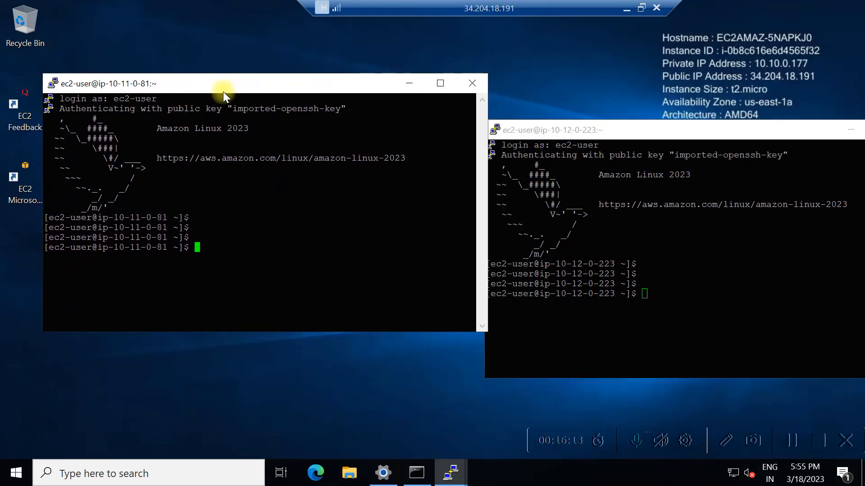
pyautogui.click(18, 473)
# Launch Command Prompt via a 'cmd' search and tile it beside the Non-Prod and Dev terminals.
pyautogui.write('cmd')
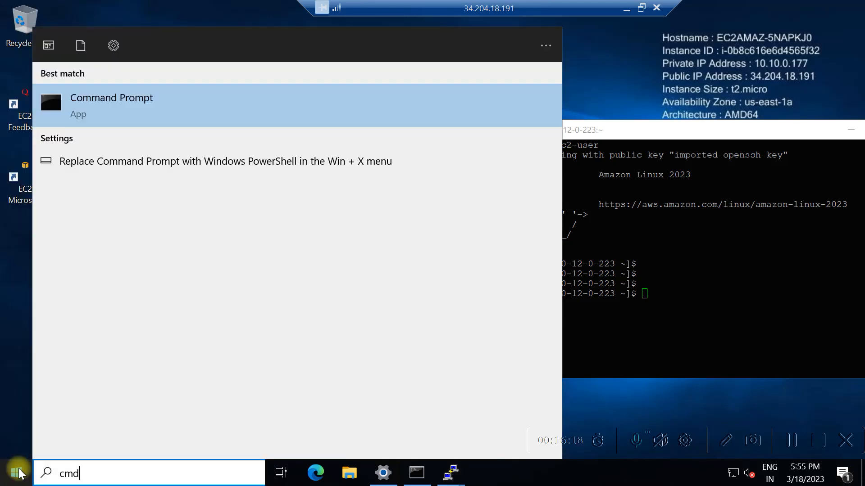
pyautogui.click(149, 107)
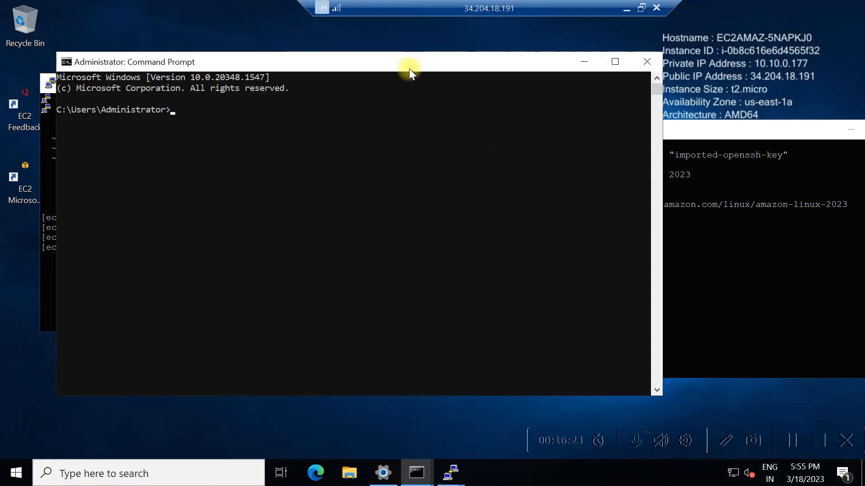
pyautogui.moveTo(305, 64); pyautogui.dragTo(487, 67)
pyautogui.moveTo(131, 86); pyautogui.dragTo(87, 196)
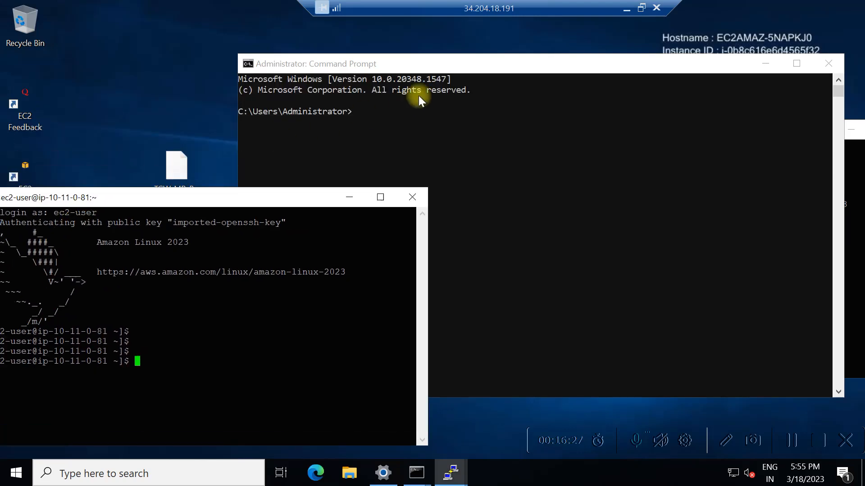
pyautogui.click(332, 104)
pyautogui.moveTo(458, 66); pyautogui.dragTo(205, 18)
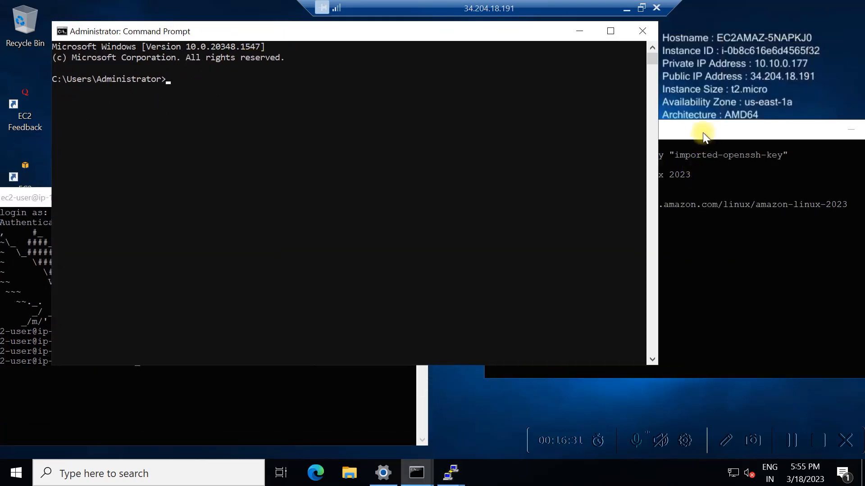
pyautogui.click(675, 135)
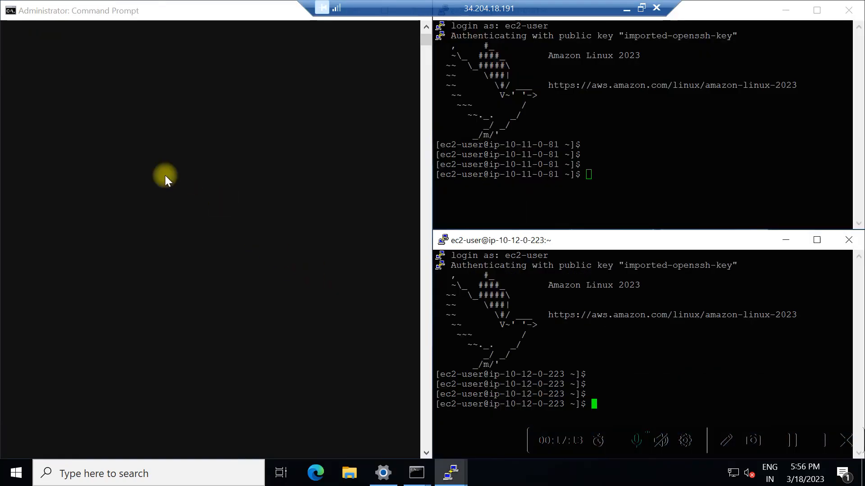
pyautogui.click(165, 174)
pyautogui.press('Return')
pyautogui.press('Return')
pyautogui.press('Return')
pyautogui.press('Return')
pyautogui.press('Return')
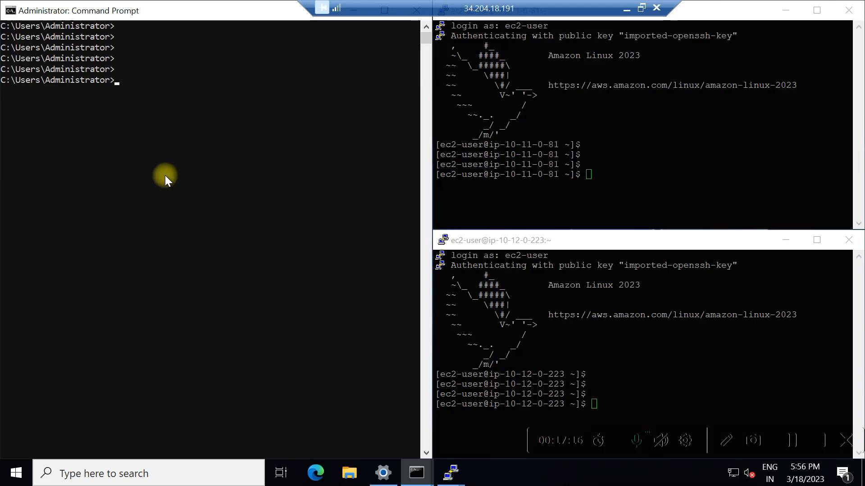
# Run ipconfig and highlight the jumphost's IPv4 address 10.10.0.177.
pyautogui.write('ipconfig')
pyautogui.press('Return')
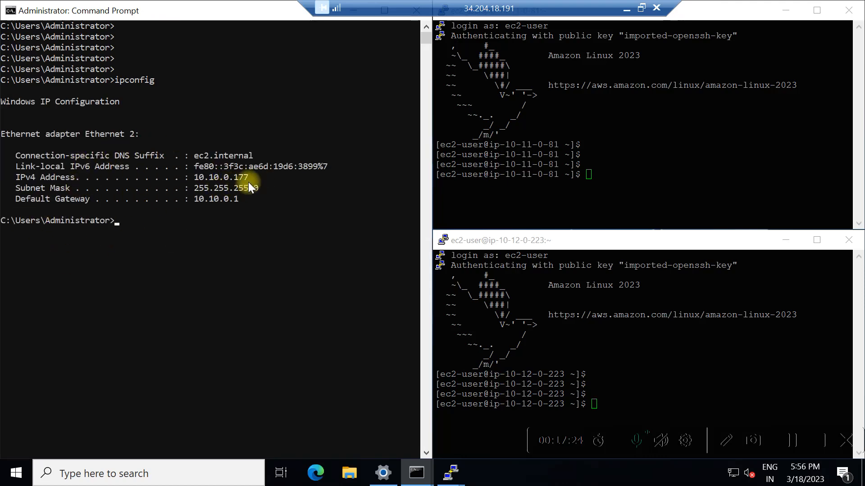
pyautogui.doubleClick(203, 178)
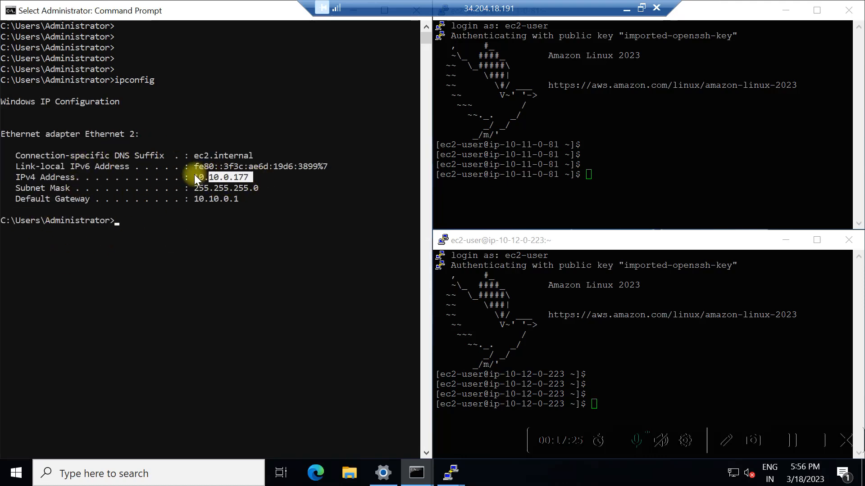
pyautogui.click(151, 284)
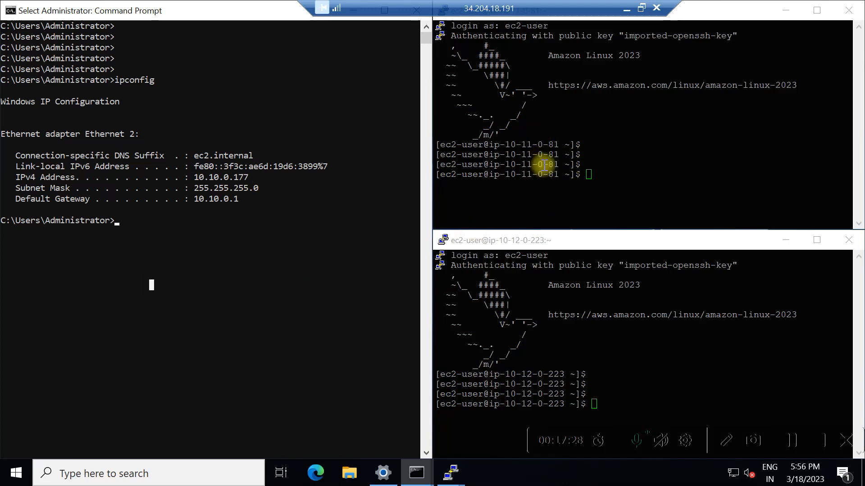
pyautogui.click(613, 158)
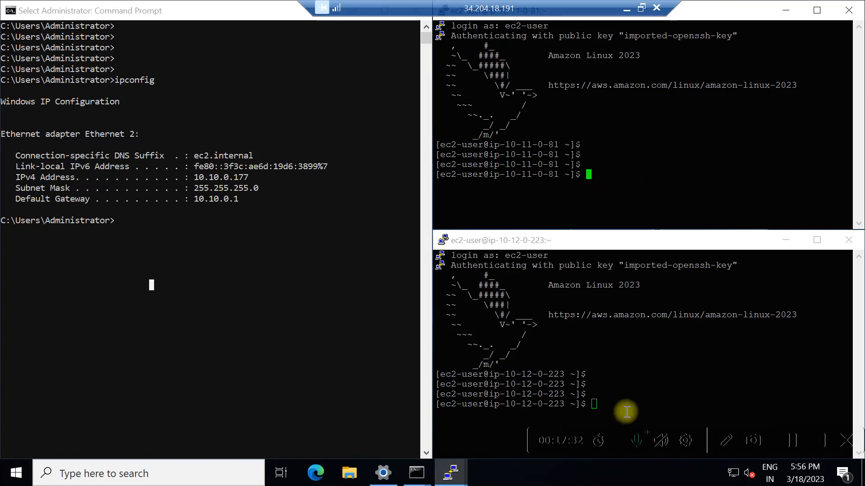
pyautogui.click(146, 265)
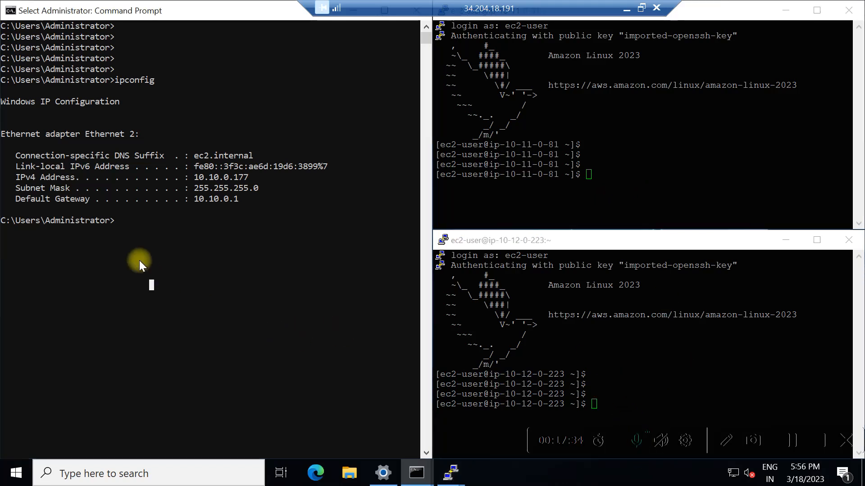
# Ping 10.11.0.81, then edit the recalled command to ping 10.12.0.223.
pyautogui.write('ping ')
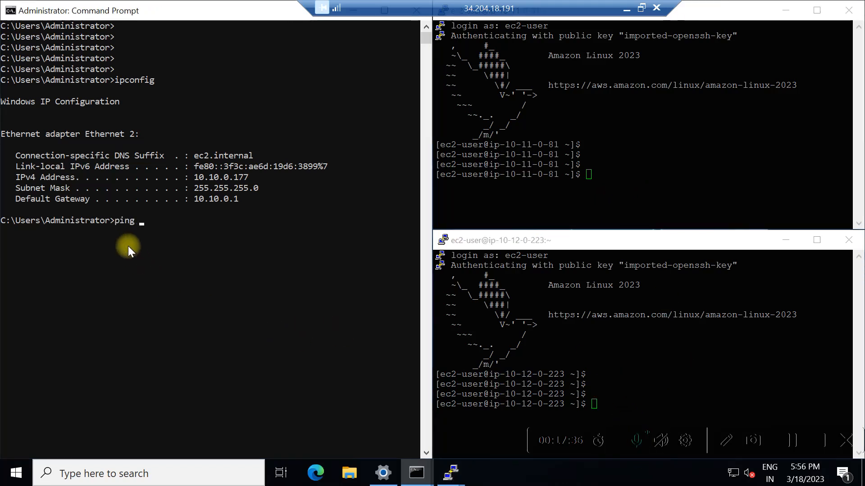
pyautogui.write('10.11.0.81')
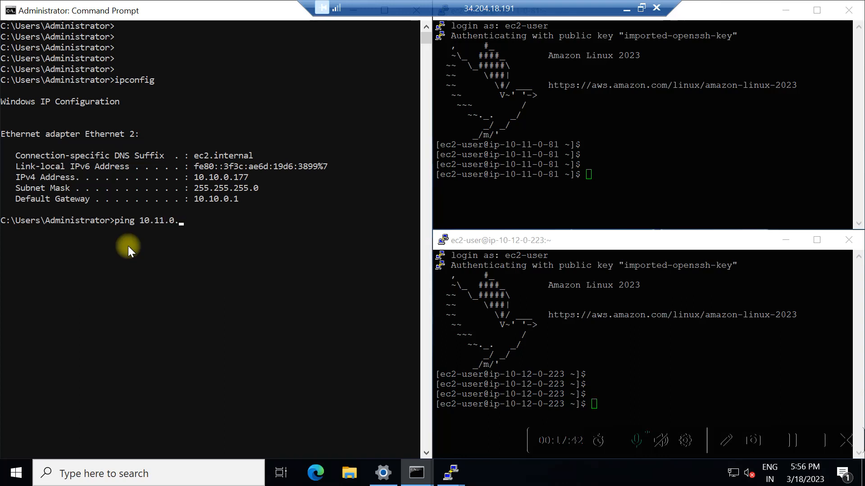
pyautogui.press('Return')
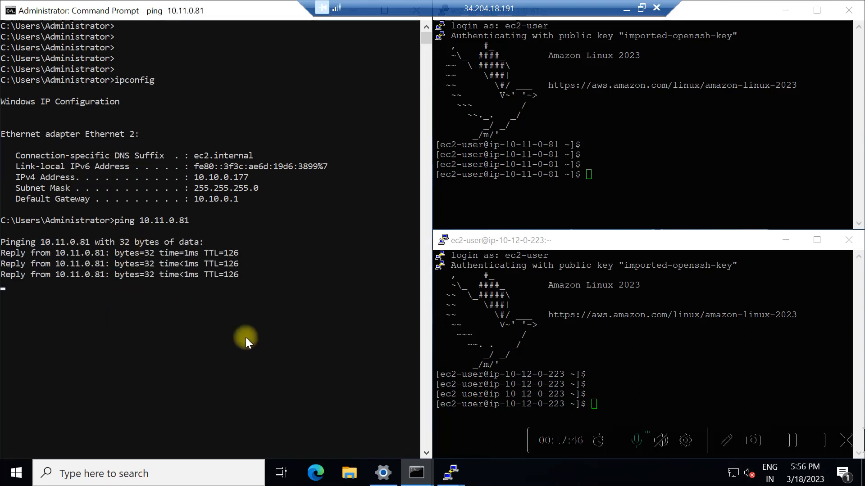
pyautogui.press('Up')
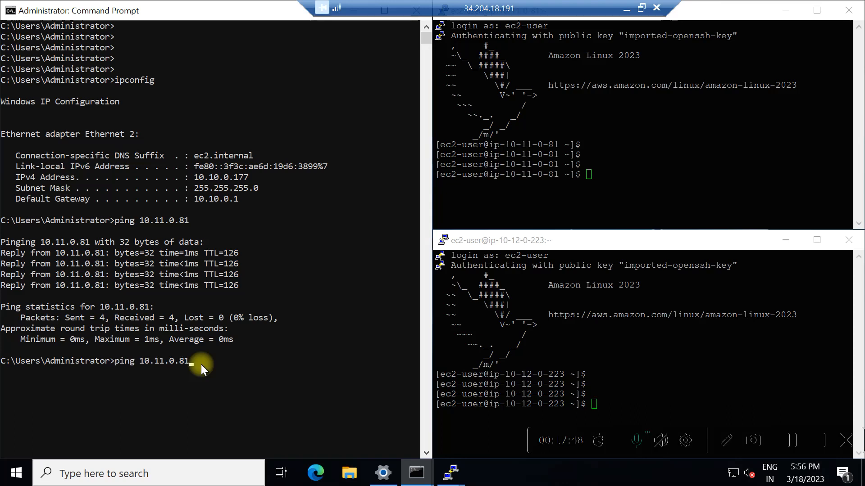
pyautogui.press('BackSpace')
pyautogui.press('BackSpace')
pyautogui.press('BackSpace')
pyautogui.press('BackSpace')
pyautogui.press('BackSpace')
pyautogui.press('BackSpace')
pyautogui.press('BackSpace')
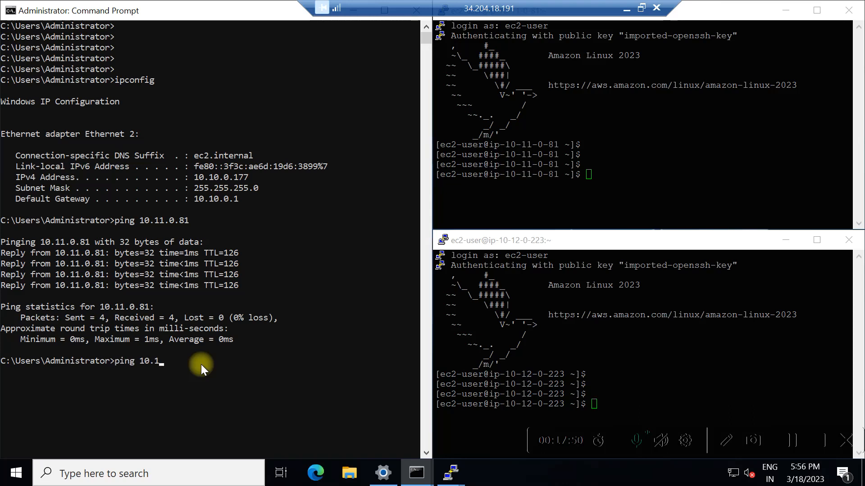
pyautogui.write('12.0.223')
pyautogui.press('Return')
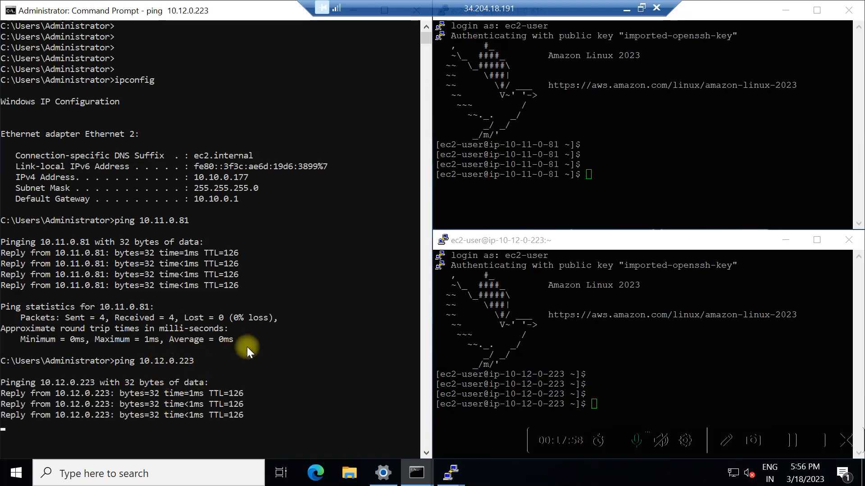
pyautogui.click(685, 121)
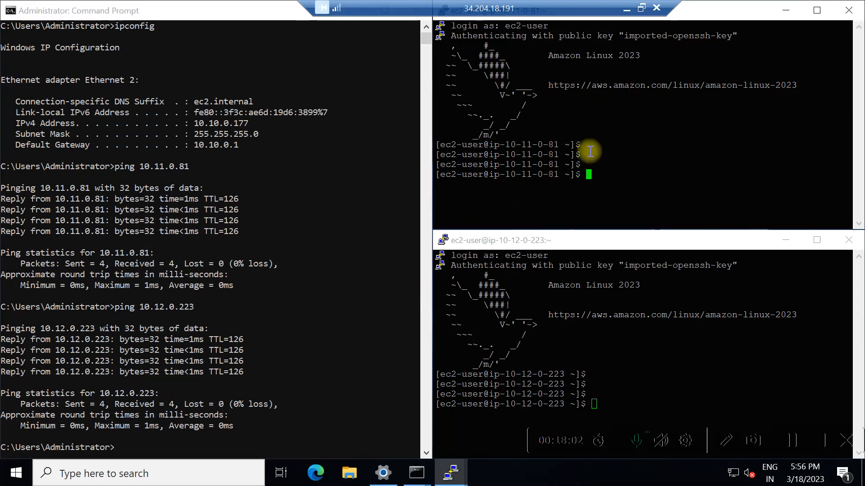
# Start pinging the jumphost at 10.10.0.177 from both the Non-Prod and Dev sessions.
pyautogui.press('Return')
pyautogui.press('Return')
pyautogui.write('ping ')
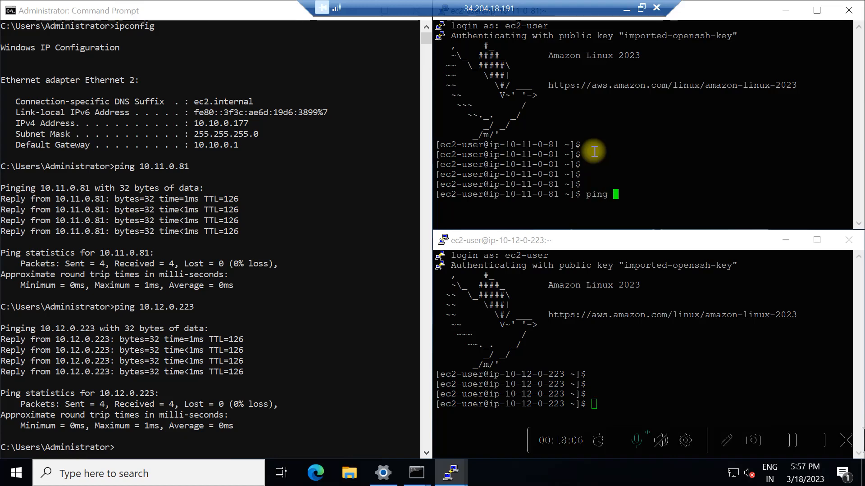
pyautogui.write('10')
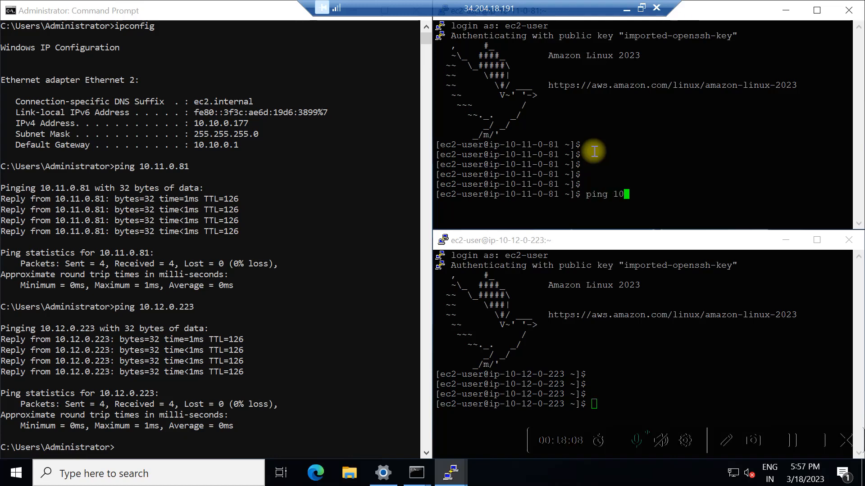
pyautogui.write('.10.')
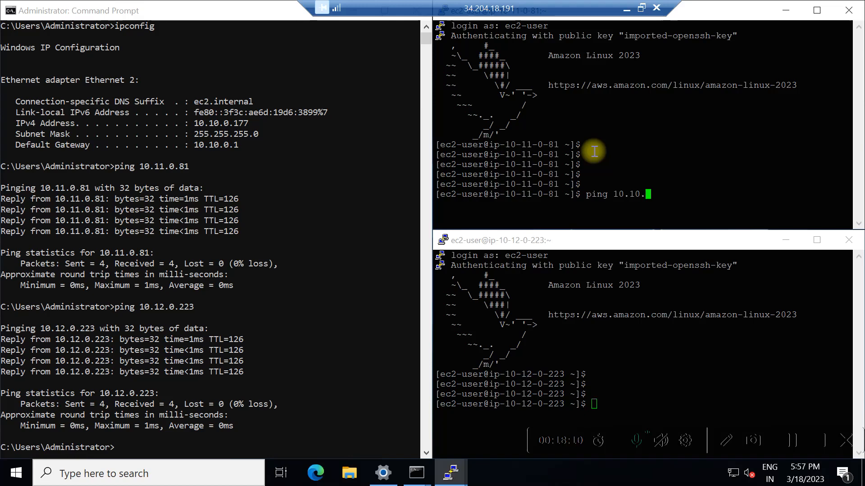
pyautogui.write('0.177')
pyautogui.press('Return')
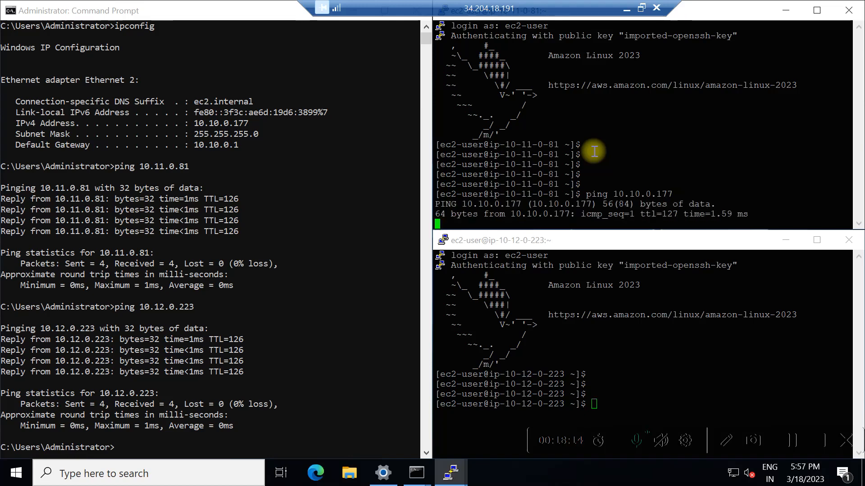
pyautogui.click(605, 385)
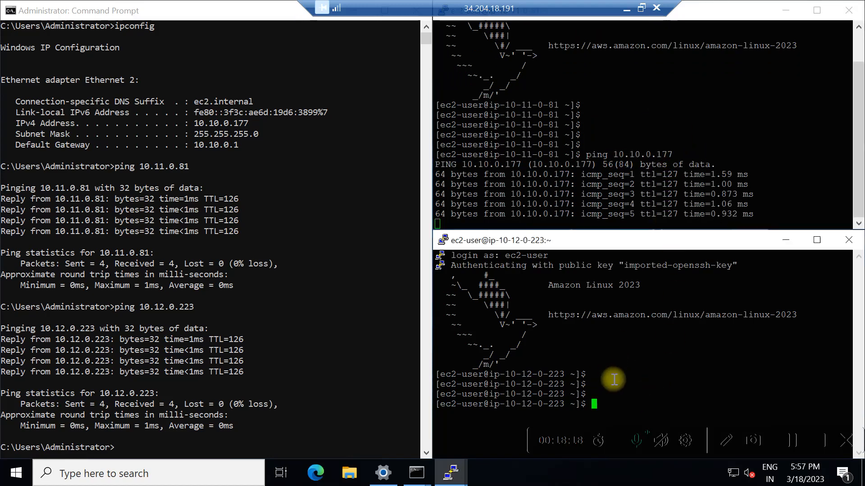
pyautogui.write('ping ')
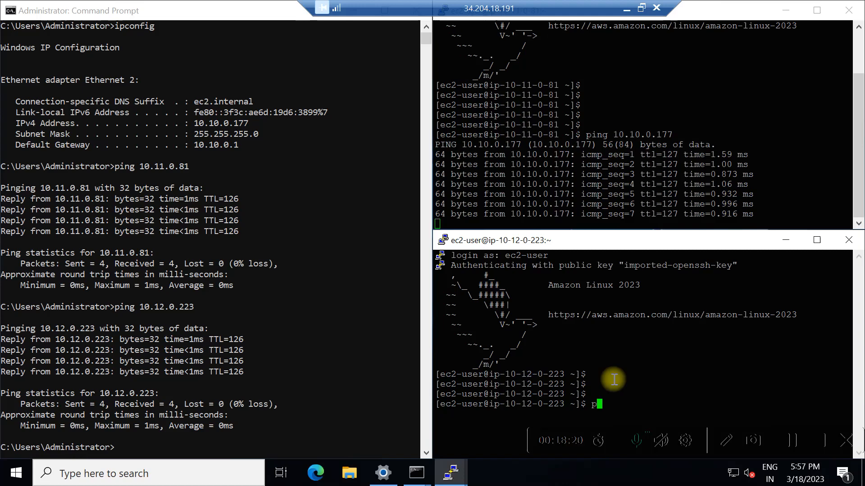
pyautogui.write('10.10.')
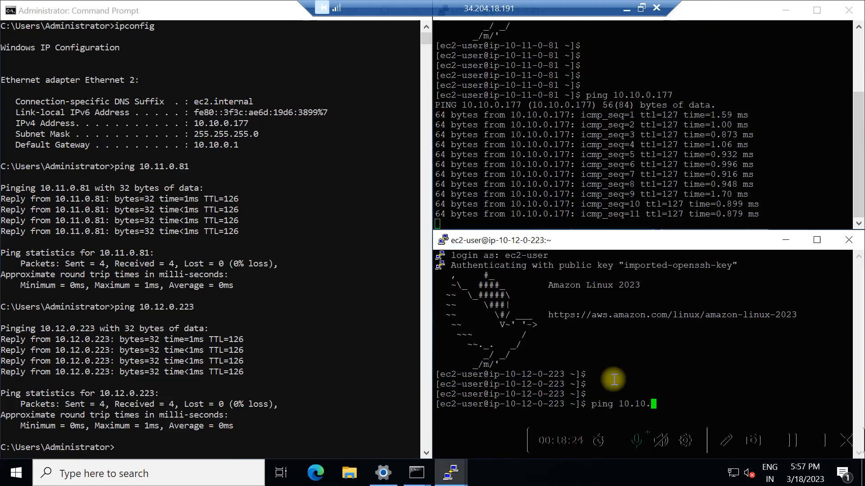
pyautogui.write('0.177')
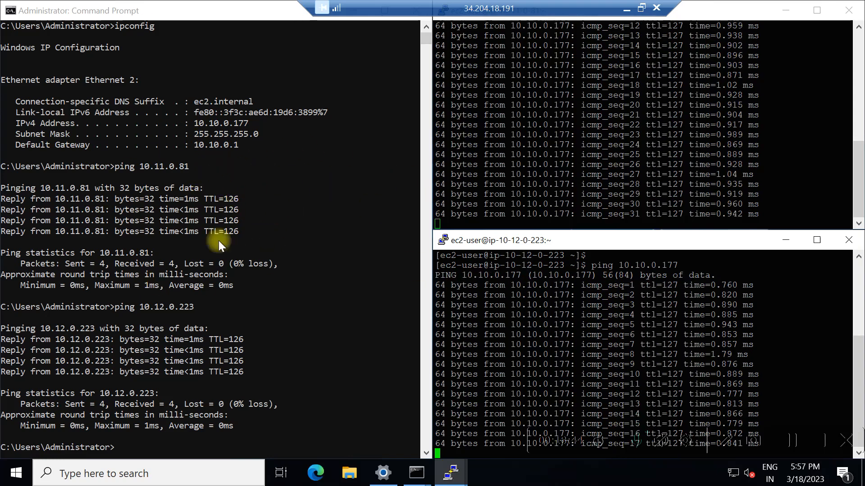
# Stop both pings with Ctrl+C and leave fresh prompts below the 0% loss statistics.
pyautogui.click(539, 170)
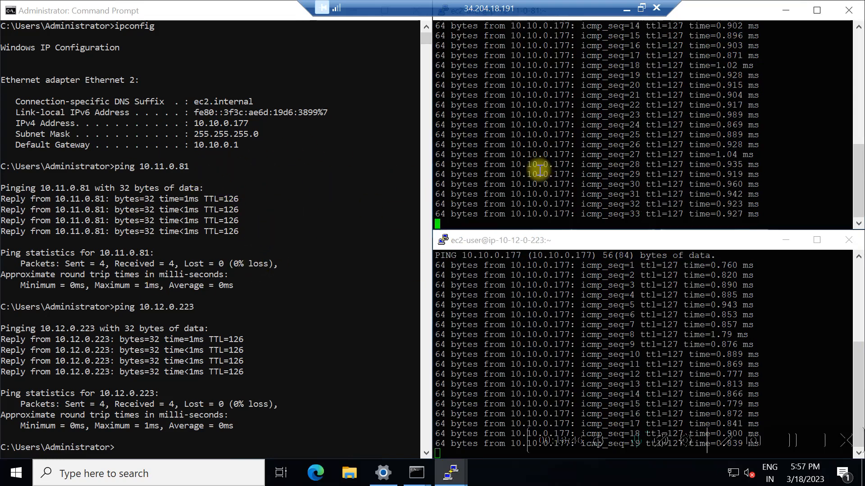
pyautogui.hotkey('ctrl', 'c')
pyautogui.click(574, 326)
pyautogui.hotkey('ctrl', 'c')
pyautogui.click(595, 176)
pyautogui.press('Return')
pyautogui.press('Return')
pyautogui.press('Return')
pyautogui.press('Return')
pyautogui.press('Return')
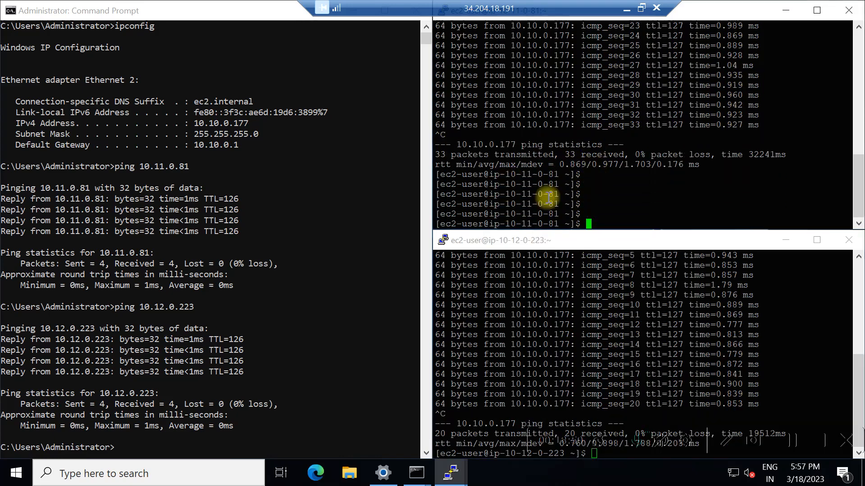
pyautogui.click(606, 351)
pyautogui.press('Return')
pyautogui.press('Return')
pyautogui.press('Return')
pyautogui.press('Return')
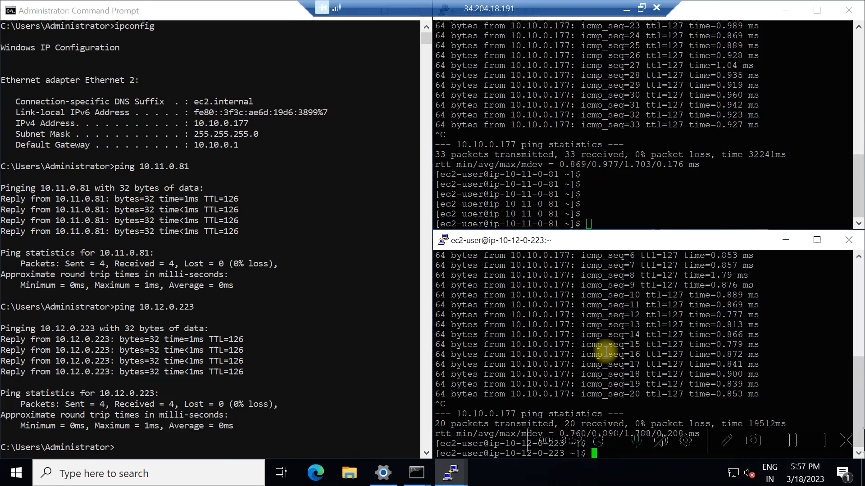
pyautogui.press('Return')
pyautogui.press('Return')
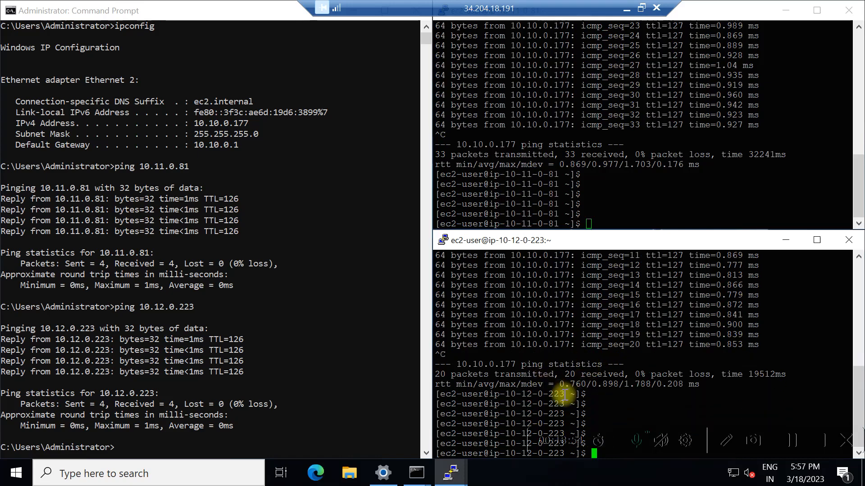
pyautogui.click(606, 187)
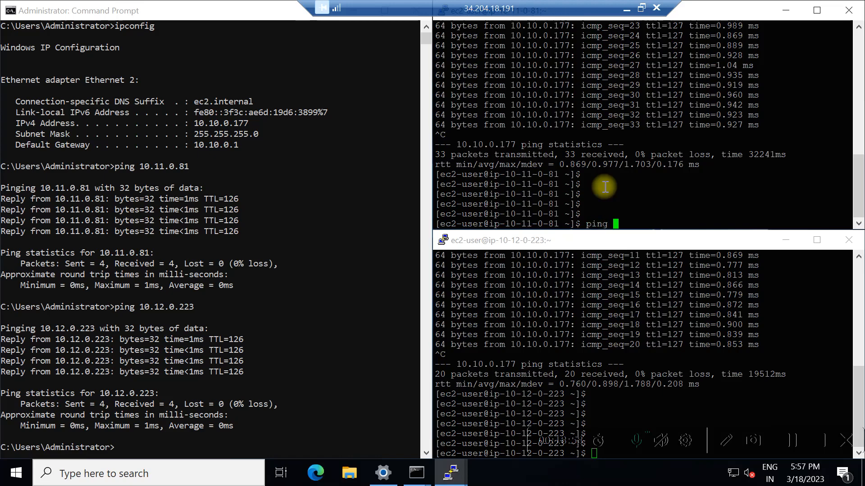
# Run ping 10.12.0.223 in the top PuTTY window and ping 10.11.0.81 in the bottom window.
pyautogui.write('ping 10.12.0.223')
pyautogui.press('Return')
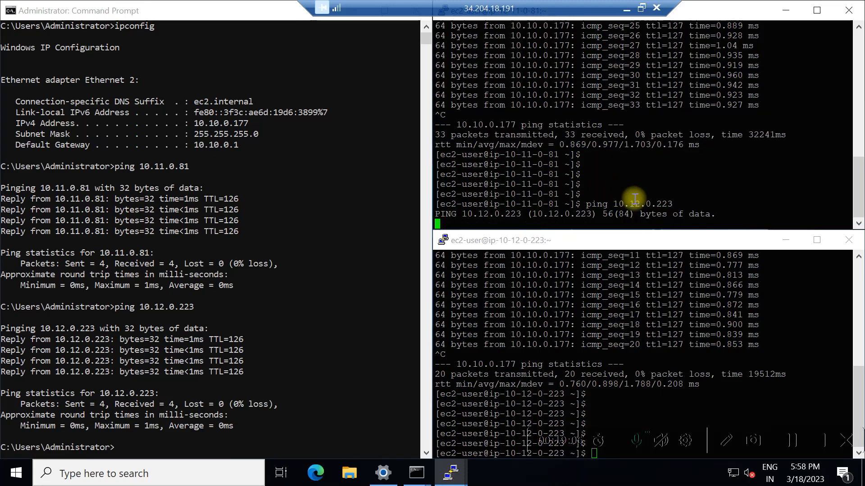
pyautogui.click(633, 363)
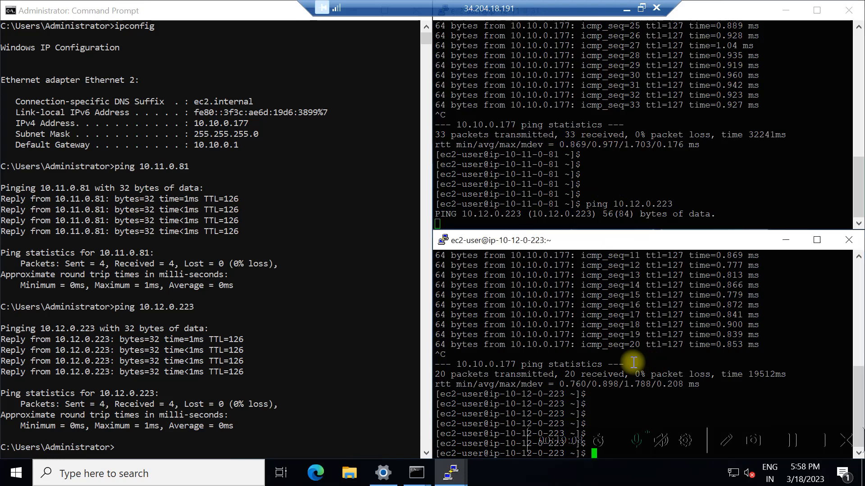
pyautogui.press('Return')
pyautogui.press('Return')
pyautogui.press('Return')
pyautogui.press('Return')
pyautogui.write('102')
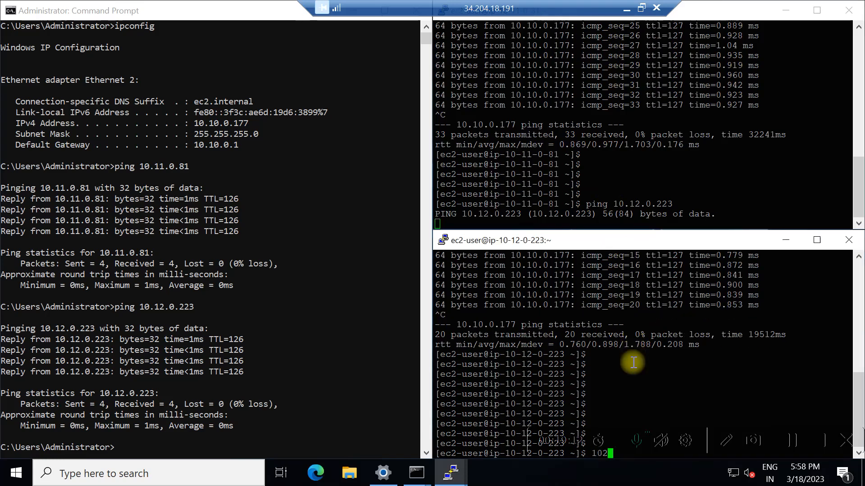
pyautogui.press('BackSpace')
pyautogui.write('.11')
pyautogui.press('Return')
pyautogui.write('ping 10.11')
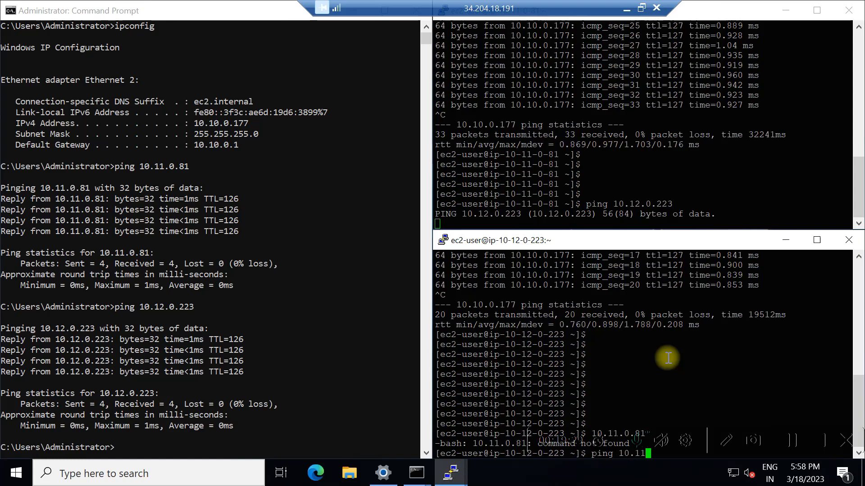
pyautogui.write('.0.81')
pyautogui.press('Return')
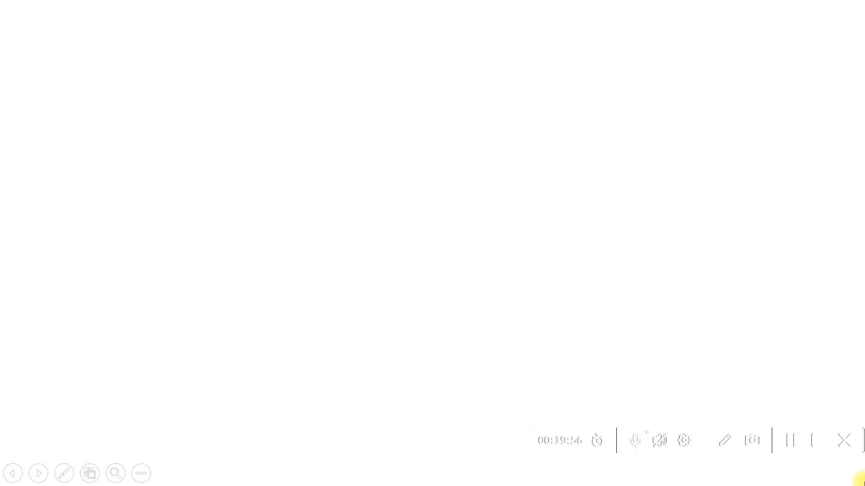
# Advance the draw.io presentation to the us-east-1 architecture diagram slide.
pyautogui.press('Right')
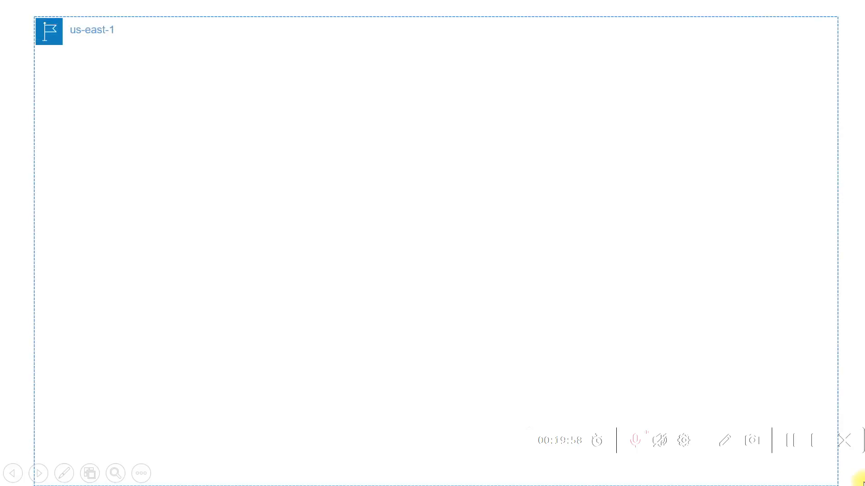